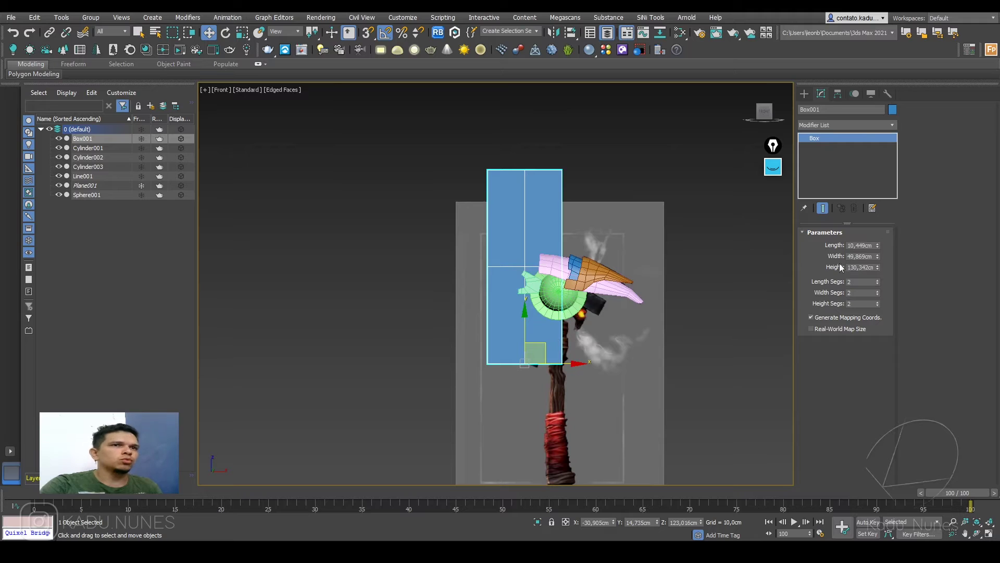
- Resize the box to about 71.7 cm high and 16 cm wide, and position it over the reference axe blade
left_click_drag(879, 267, 873, 290)
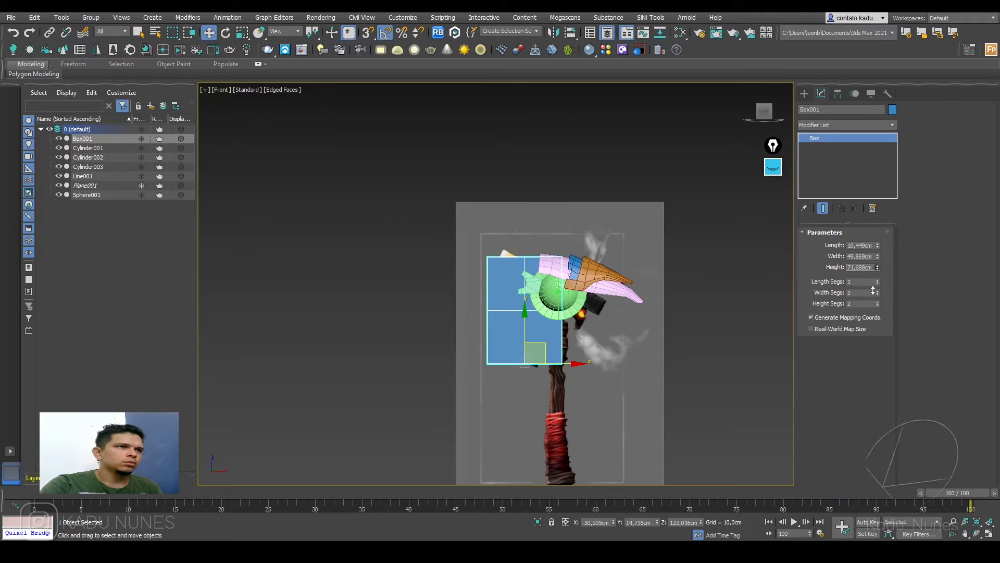
left_click_drag(878, 256, 878, 282)
scroll(515, 350, "up", 2)
left_click_drag(550, 353, 547, 345)
scroll(540, 344, "up", 4)
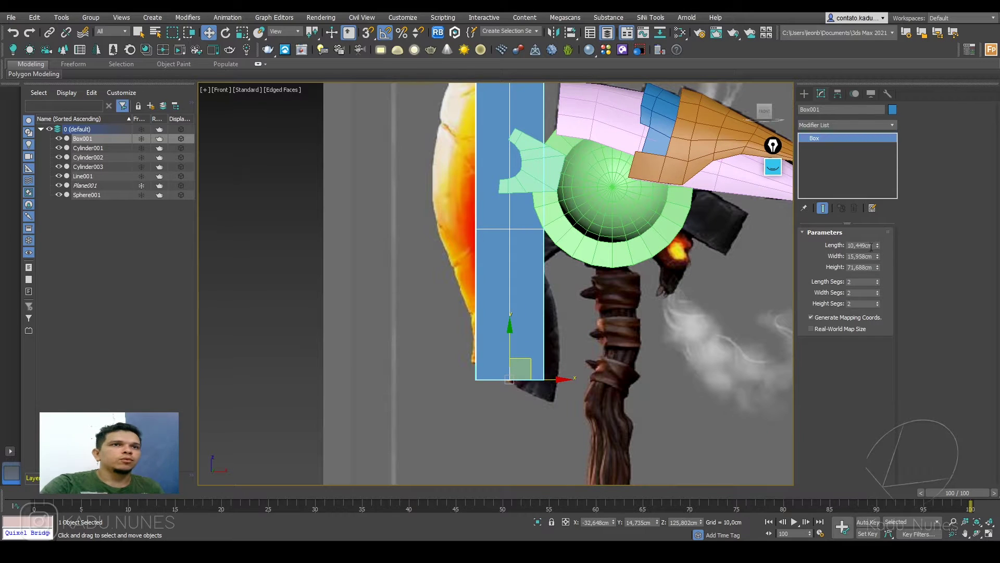
- Set the box's length to 5 cm and check its thickness from an angled view
right_click(866, 245)
left_click(864, 245)
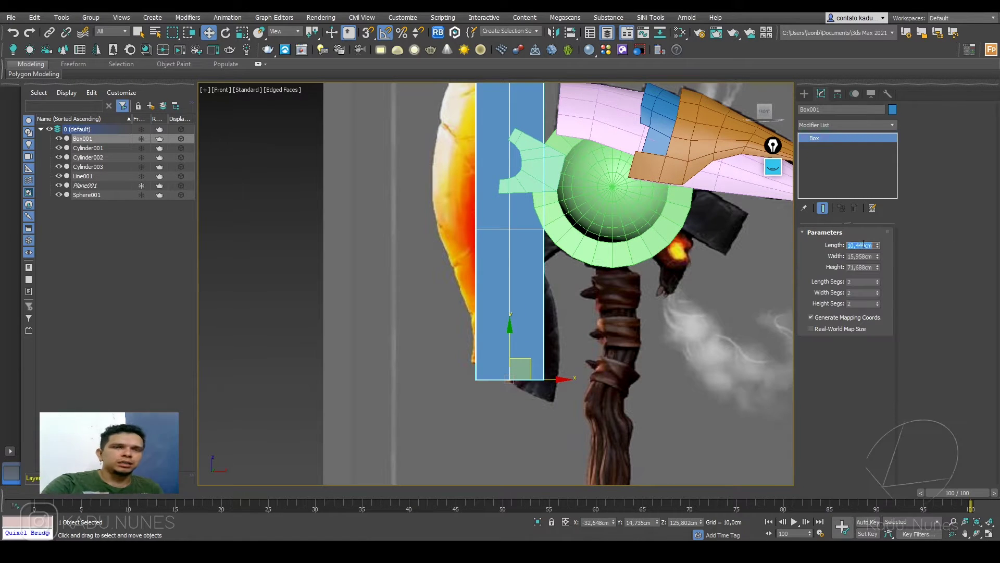
type("5")
key("Return")
middle_click_drag(677, 333, 639, 342, "alt")
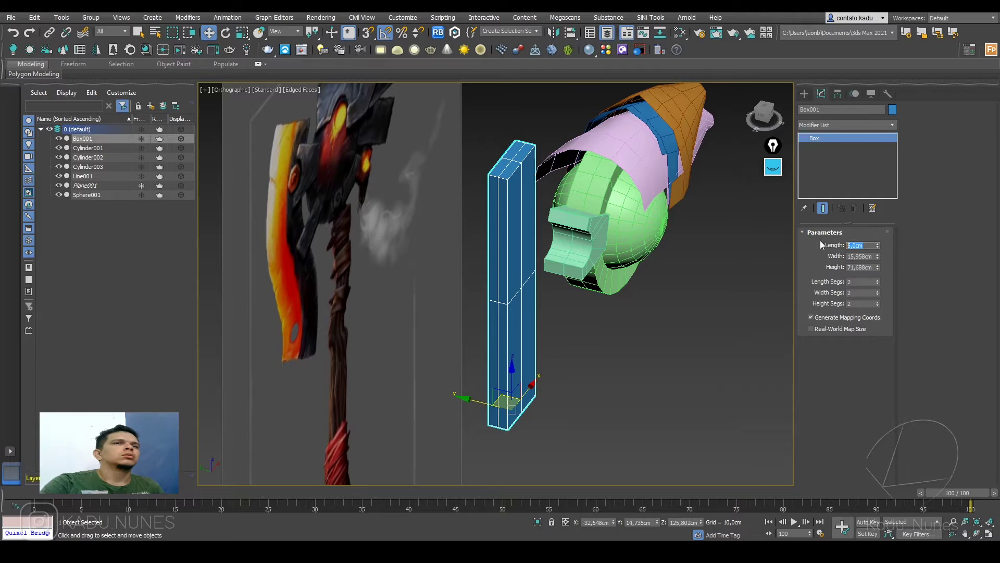
- Try a box length of 3 cm and restore it to 5 cm
type("3")
key("Return")
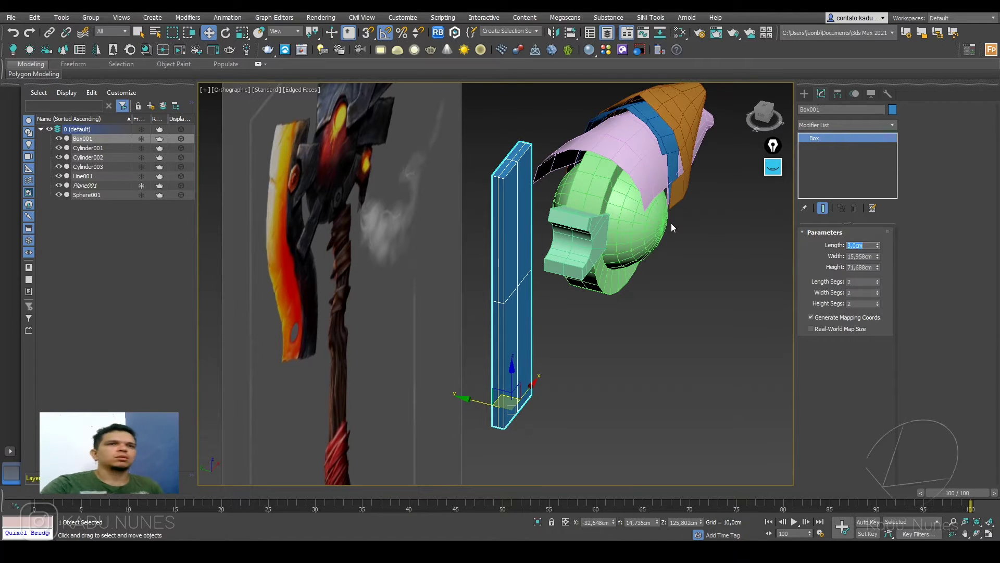
type("5")
key("Return")
- Make the box see-through in the Front view and convert it to an Editable Poly
middle_click(549, 247)
key("f")
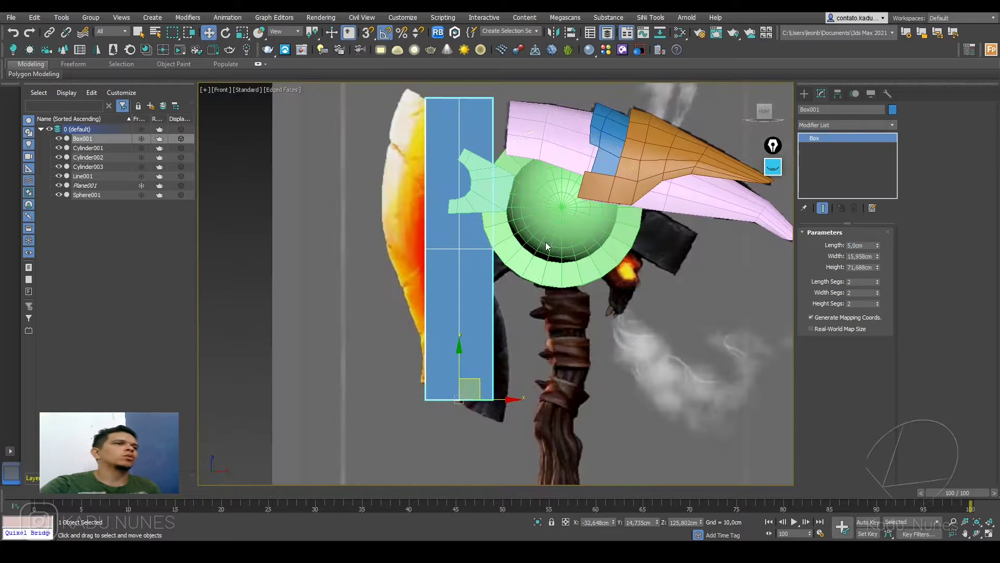
middle_click_drag(519, 262, 570, 286)
key("alt+x")
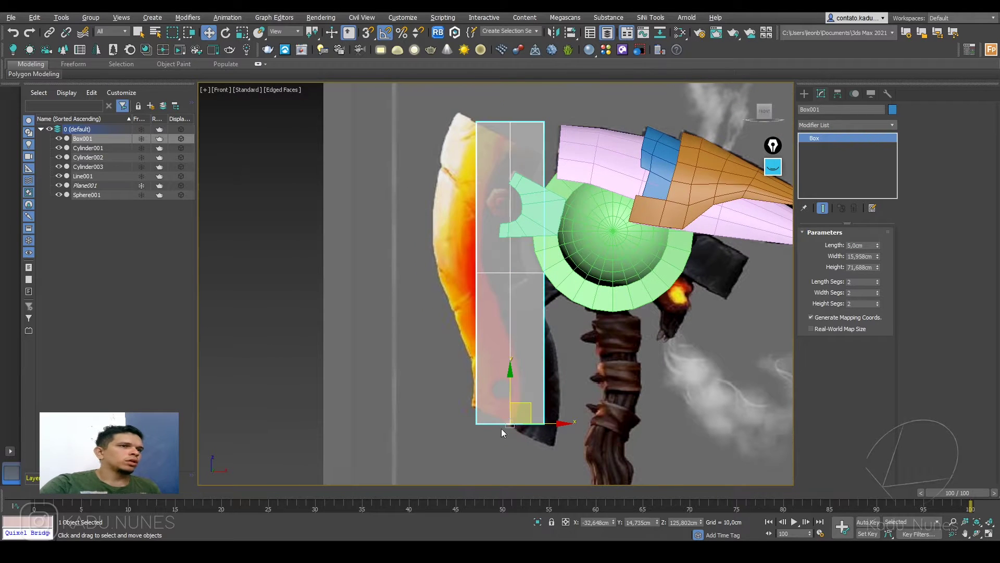
scroll(501, 428, "up", 4)
right_click(520, 392)
mouse_move(574, 508)
left_click(642, 512)
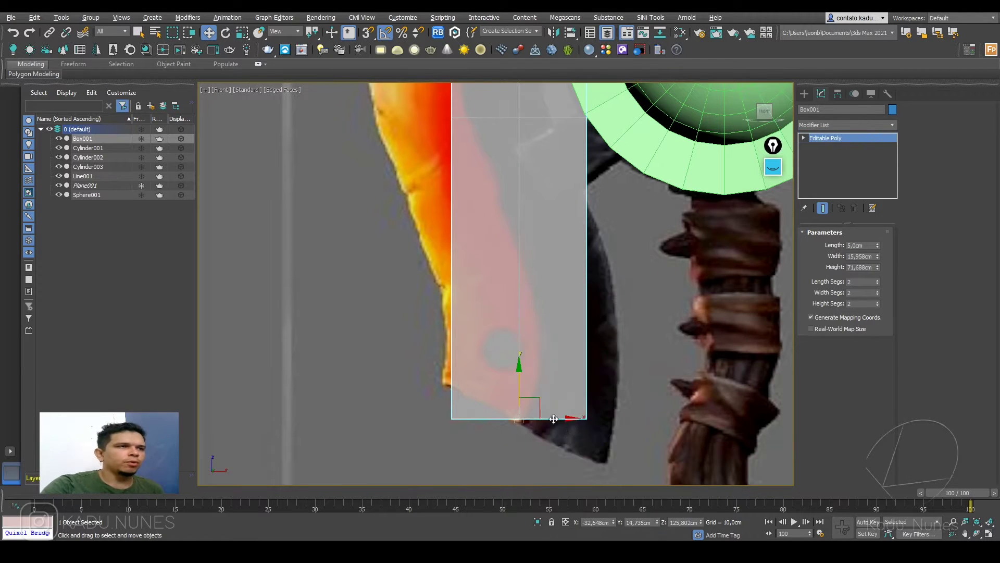
left_click_drag(617, 460, 599, 442)
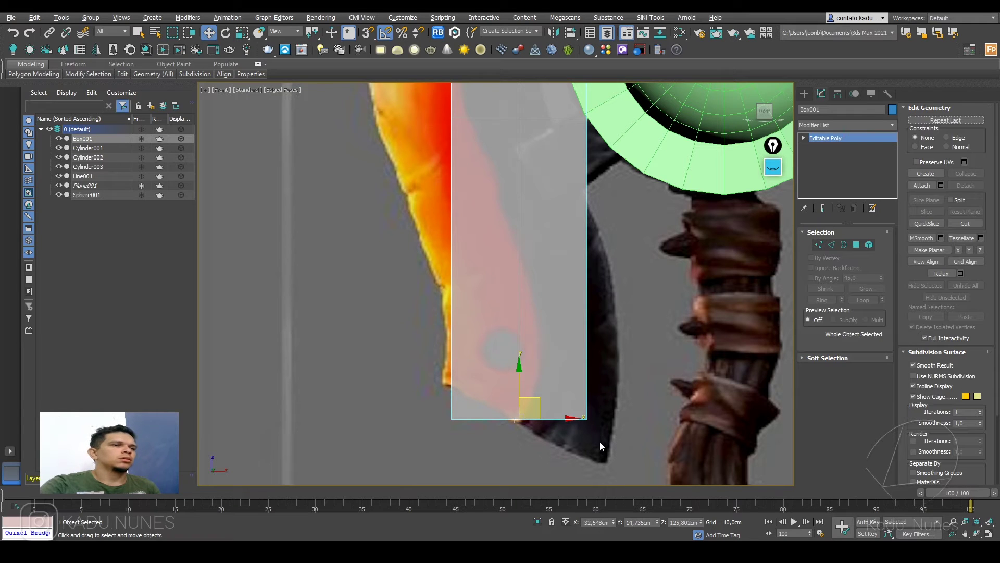
- Rotate and move the box's bottom row of vertices to match the slanted lower end of the reference blade
middle_click_drag(599, 442, 614, 368)
left_click(819, 245)
left_click_drag(408, 300, 635, 399)
key("e")
mouse_move(570, 331)
left_mouse_down()
mouse_move(578, 348)
mouse_move(578, 336)
left_mouse_up()
key("1")
left_click_drag(474, 360, 474, 360)
key("1")
left_click_drag(431, 304, 473, 309)
key("w")
left_click_drag(583, 364, 631, 380)
left_click_drag(505, 331, 548, 347)
- Rotate and move the top row of vertices to match the slanted upper end of the reference blade
scroll(549, 271, "down", 3)
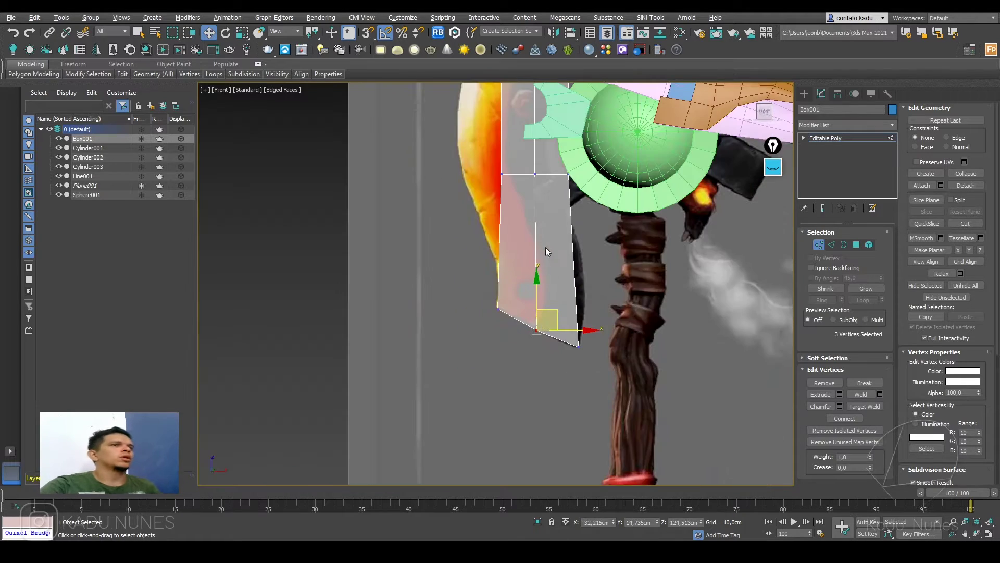
middle_click_drag(543, 222, 568, 417)
left_click_drag(533, 205, 623, 233)
scroll(567, 226, "up", 3)
key("e")
left_click_drag(588, 189, 568, 236)
key("w")
mouse_move(462, 201)
left_mouse_down()
mouse_move(503, 226)
mouse_move(473, 187)
left_mouse_up()
left_click_drag(585, 277, 635, 272)
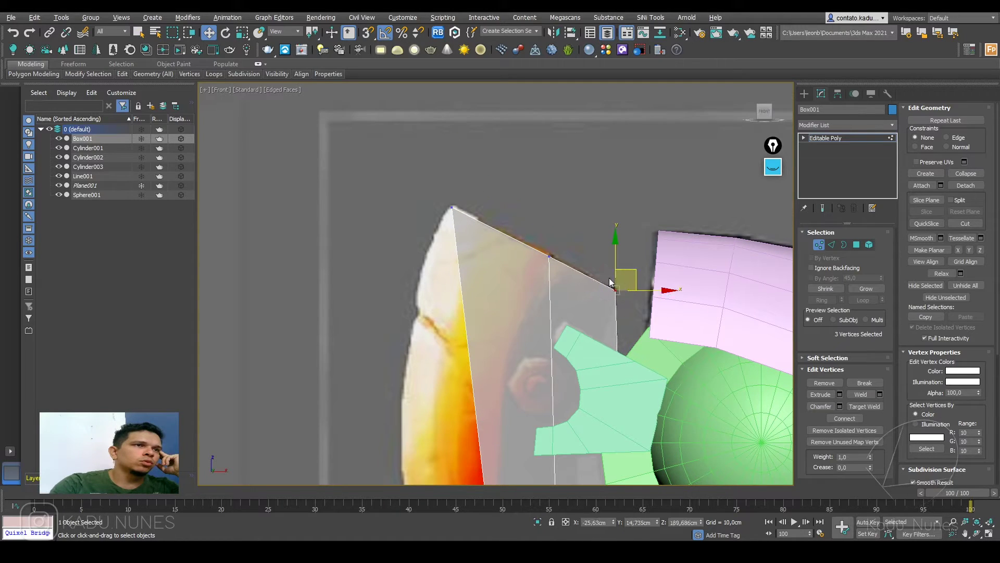
- Move the middle row of vertices toward the cutting edge so the box follows the blade's bend
middle_click_drag(569, 448, 576, 257)
left_click_drag(540, 253, 464, 252)
mouse_move(569, 244)
left_mouse_down()
mouse_move(587, 260)
mouse_move(564, 254)
left_mouse_up()
left_click_drag(668, 269, 639, 251)
scroll(646, 398, "down", 2)
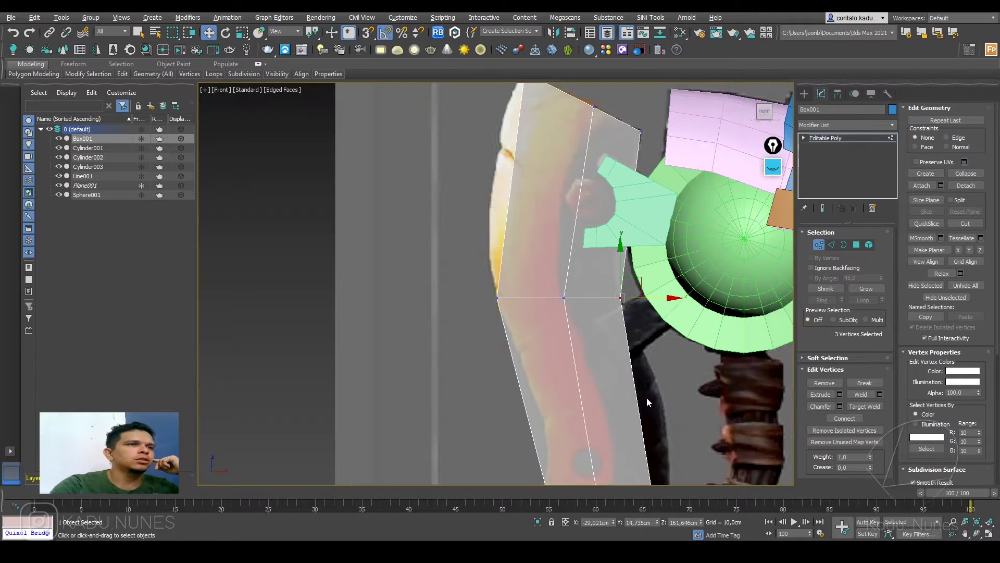
scroll(646, 402, "down", 3)
scroll(568, 236, "up", 3)
middle_click_drag(598, 218, 585, 190)
left_click_drag(608, 380, 612, 360)
- Try connecting the vertical edges of the blade's upper section and shifting the new edge loop
left_click(832, 245)
left_click(538, 238)
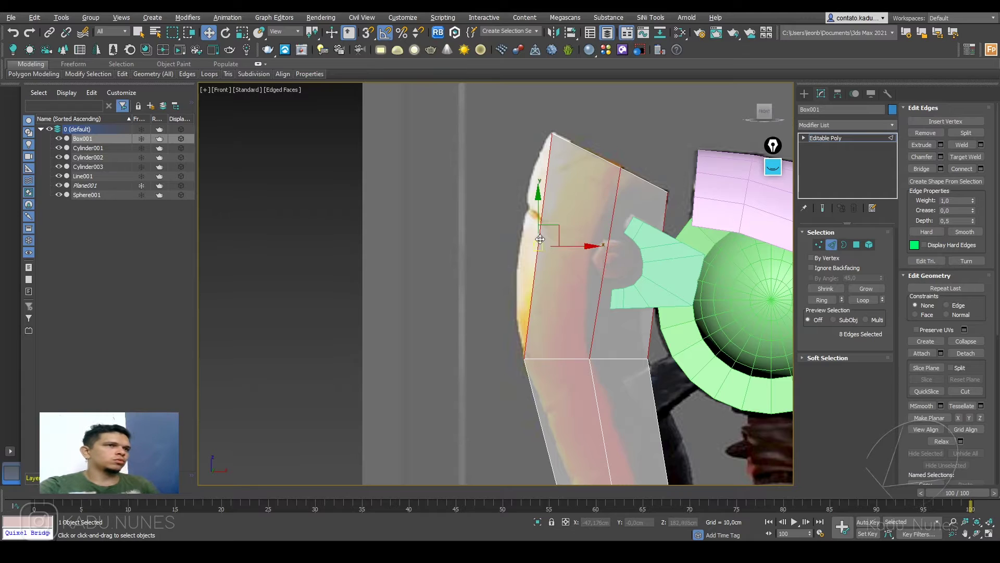
left_click(961, 169)
middle_click_drag(653, 260, 652, 260)
left_click(637, 261)
left_click_drag(637, 262, 621, 259)
- Connect the upper section's vertical edge ring with one loop and shift it outward about 3 cm to the blade's outline
left_click(608, 231)
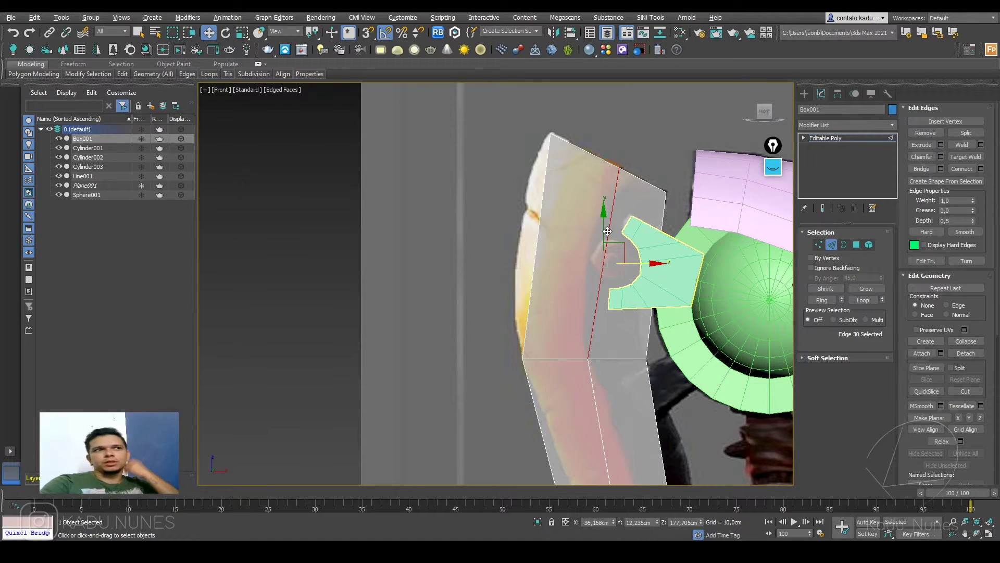
key("alt+r")
left_click(962, 168)
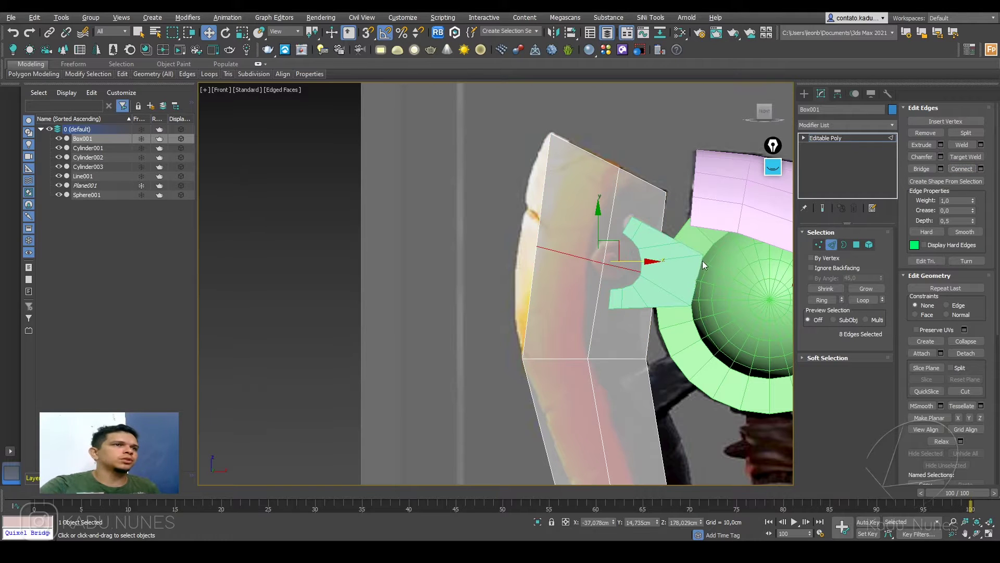
left_click_drag(632, 263, 615, 258)
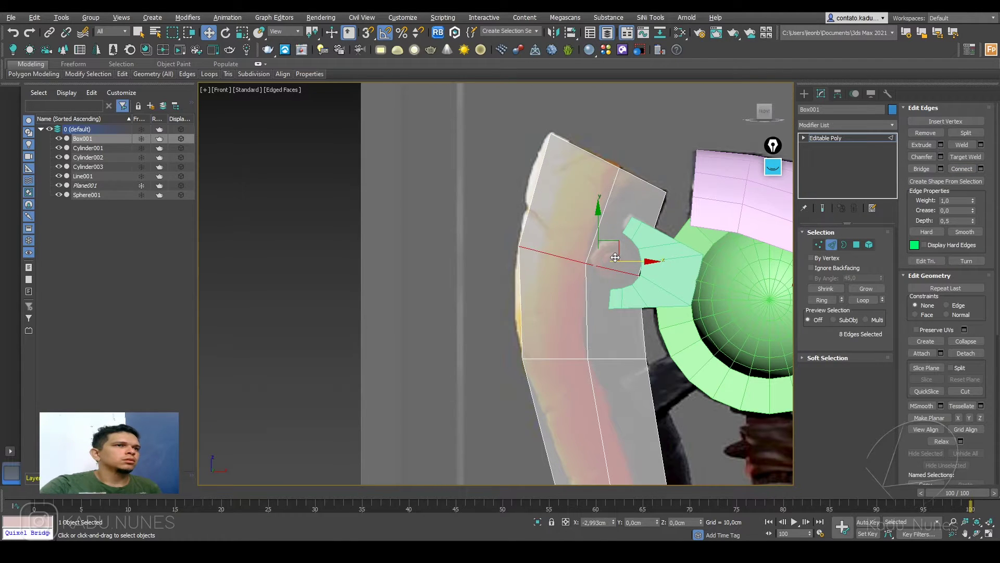
- Connect the lower section's vertical edge ring with one loop and shift it to follow the blade's lower curve
middle_click_drag(614, 326, 618, 308)
left_click(623, 385)
key("alt+r")
left_click(963, 169)
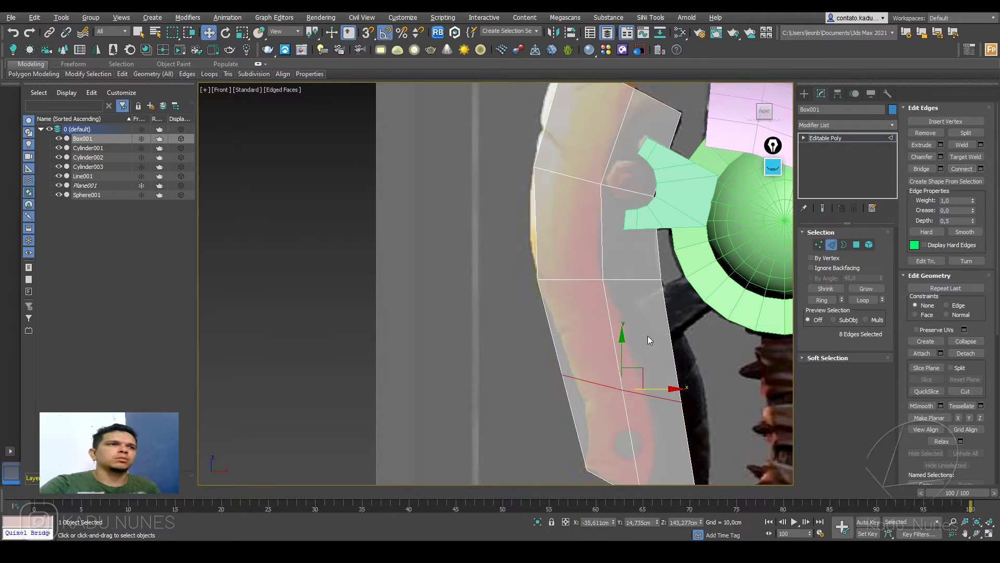
middle_click_drag(648, 359, 618, 308)
left_click_drag(630, 337, 703, 350)
- Adjust the middle row's vertices on the blade's inner side to fit the reference outline
key("1")
middle_click_drag(604, 222, 610, 275)
left_click_drag(616, 268, 659, 282)
middle_click_drag(514, 199, 513, 146)
middle_click_drag(567, 266, 570, 354)
- Select the vertical edge rings of all four blade sections and connect them with an extra loop each
key("2")
left_click_drag(529, 161, 517, 236)
left_click(540, 376, "ctrl")
middle_click_drag(543, 406, 548, 290)
left_click(556, 324, "ctrl")
key("alt+r")
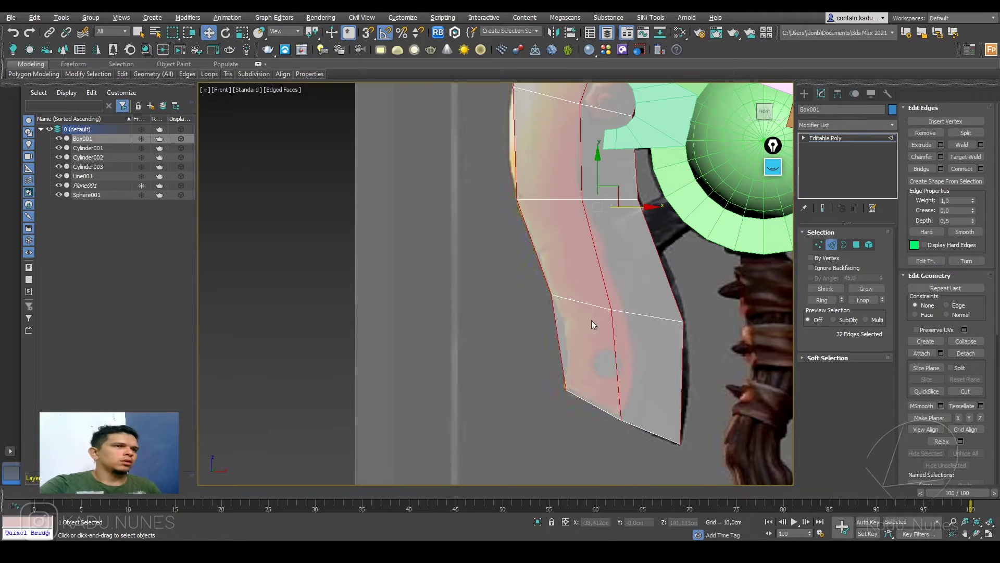
key("ctrl+shift+e")
- Move the new rows' outline vertices on both sides to match the curve of the reference blade
key("1")
left_click_drag(547, 331, 586, 333)
left_click_drag(695, 405, 708, 304)
middle_click_drag(655, 278, 668, 359)
left_click_drag(518, 218, 546, 223)
middle_click_drag(526, 133, 530, 199)
left_click_drag(531, 198, 574, 180)
- Refine the inner-side vertices below the bracket and the outer vertices at the blade's lower corner
middle_click_drag(623, 301, 614, 214)
left_click(638, 219)
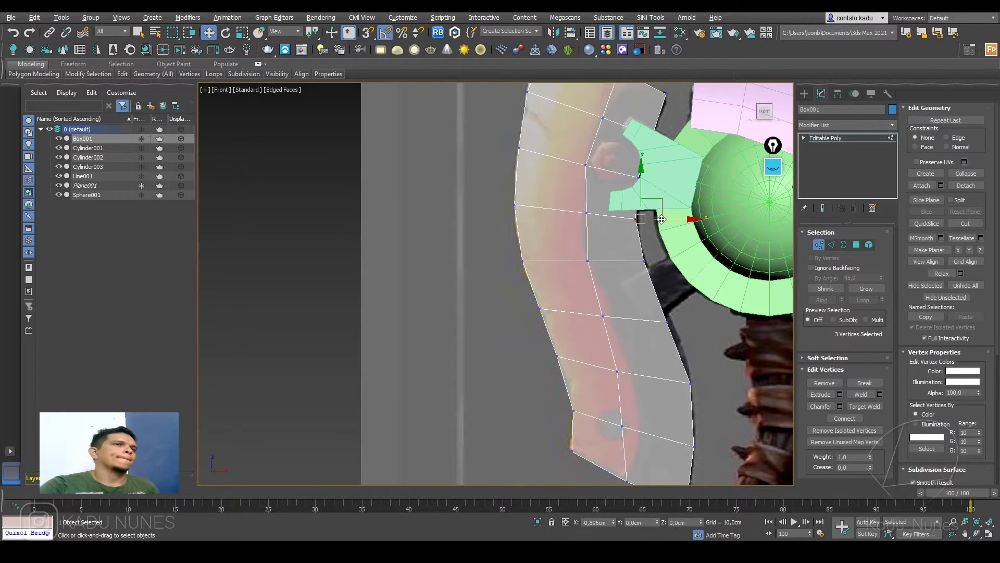
middle_click_drag(610, 381, 610, 307)
left_click(572, 336)
left_click(570, 375)
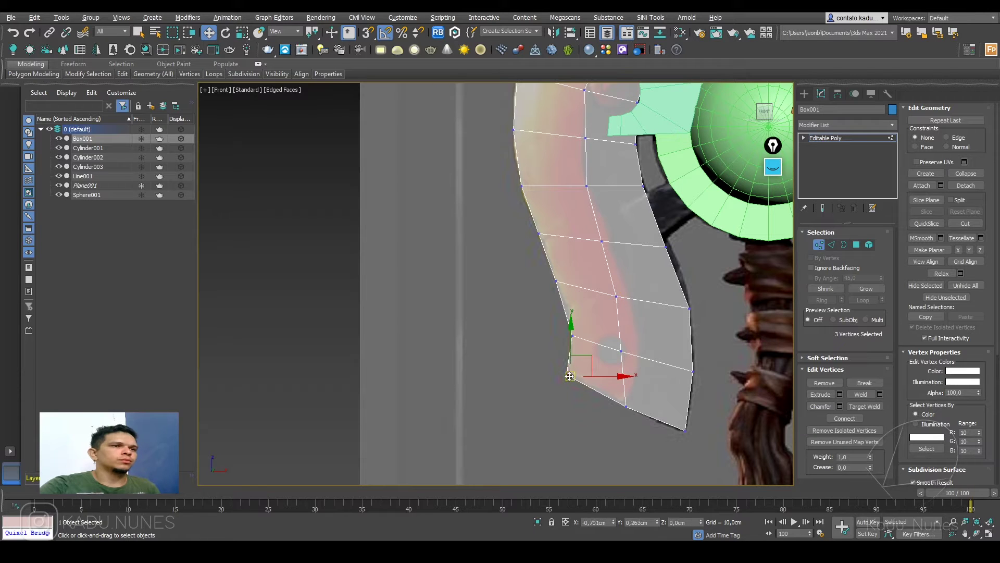
- Move the central column's vertices sideways into a smooth curve along the blade's length
left_click_drag(613, 349, 659, 352)
left_click_drag(612, 290, 653, 297)
middle_click_drag(574, 202, 595, 321)
left_click_drag(595, 244, 631, 282)
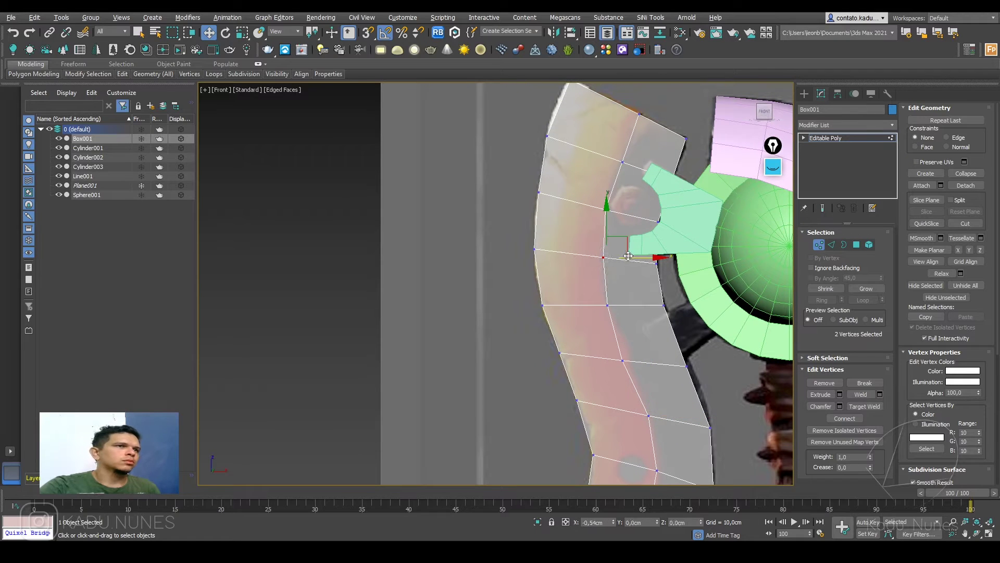
left_click_drag(648, 182, 648, 182)
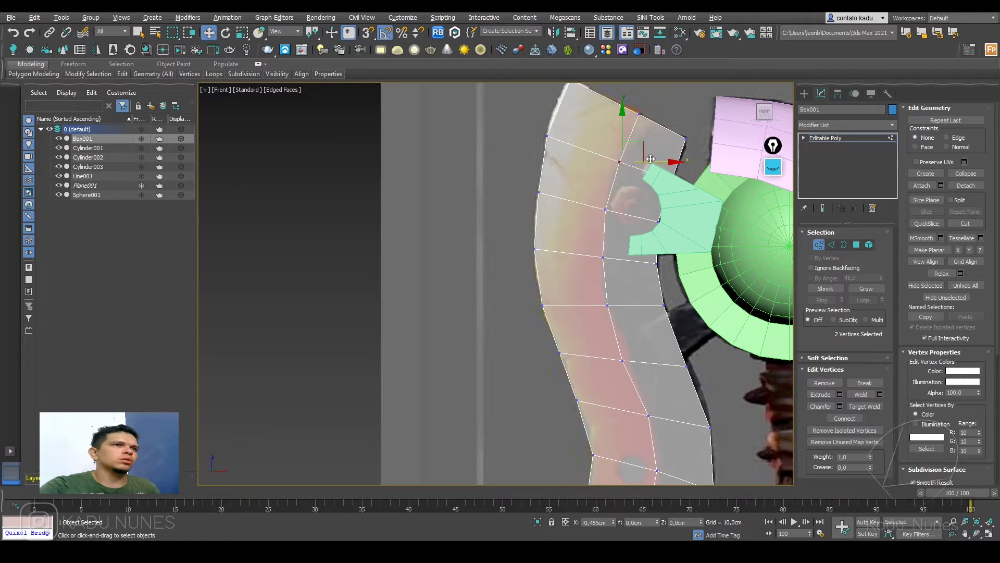
- Connect the outer strip's edge ring with one lengthwise loop, using a slide of -24
key("2")
left_click(572, 203)
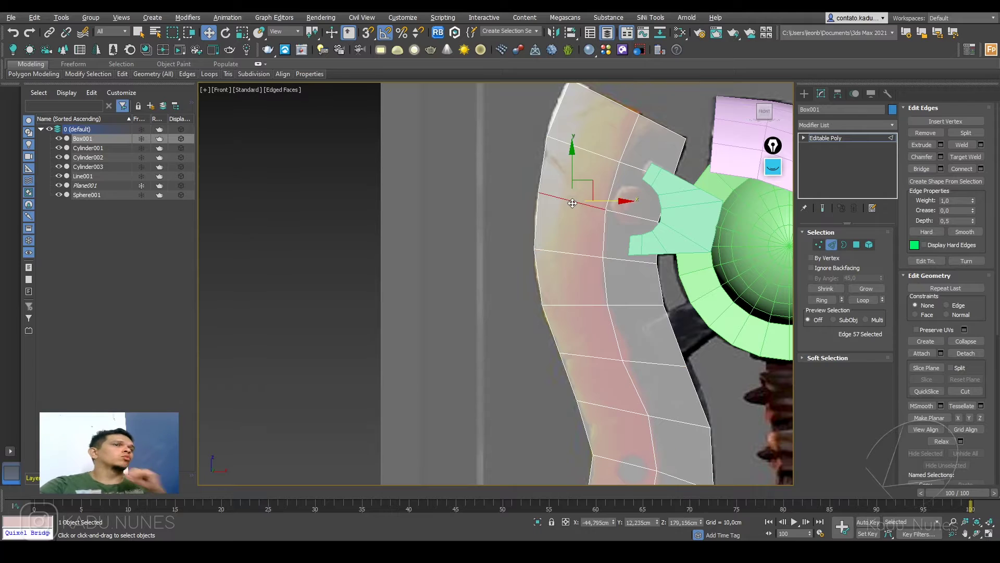
key("alt+r")
left_click(959, 169)
key("ctrl+z")
left_click(982, 169)
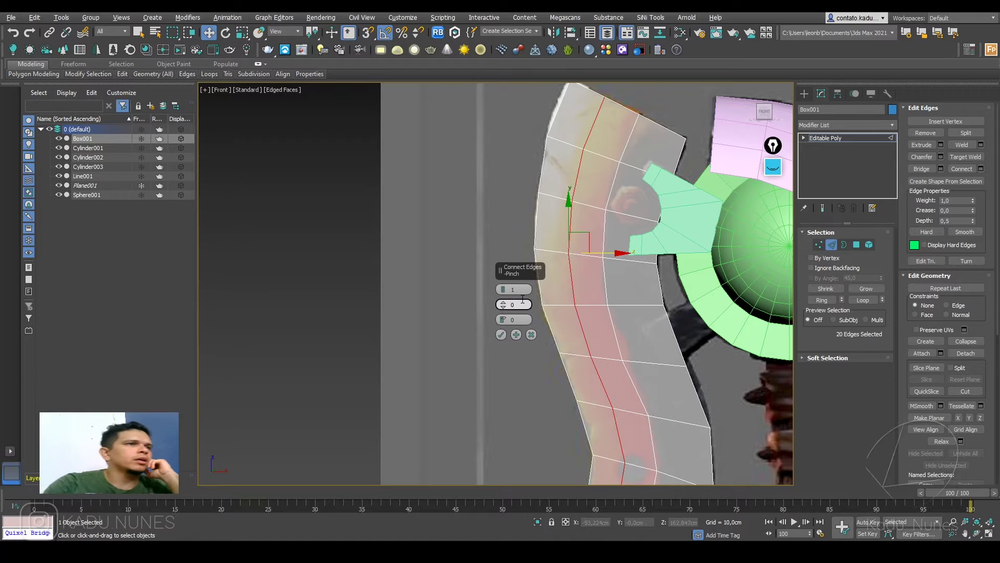
left_click_drag(503, 319, 501, 362)
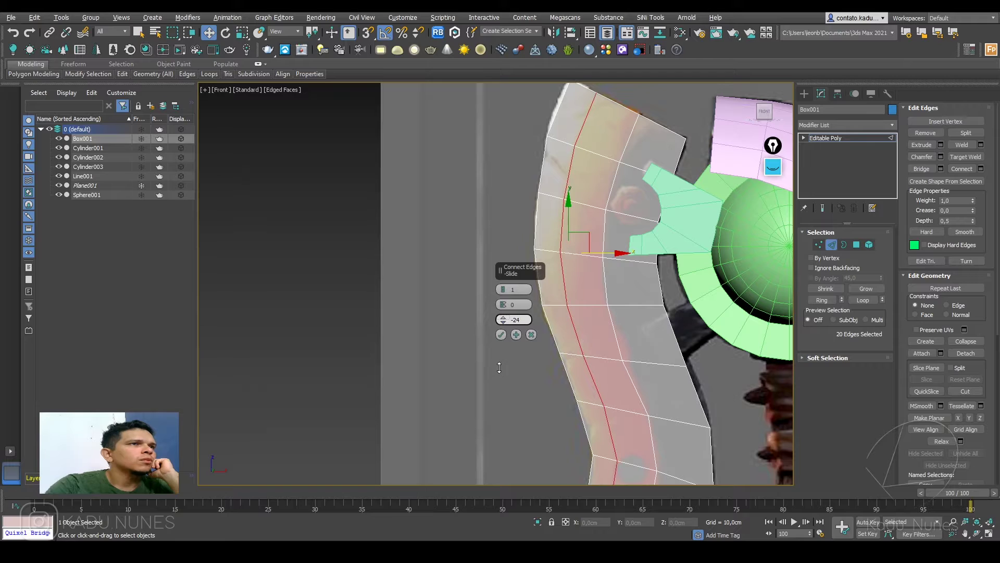
left_click(500, 335)
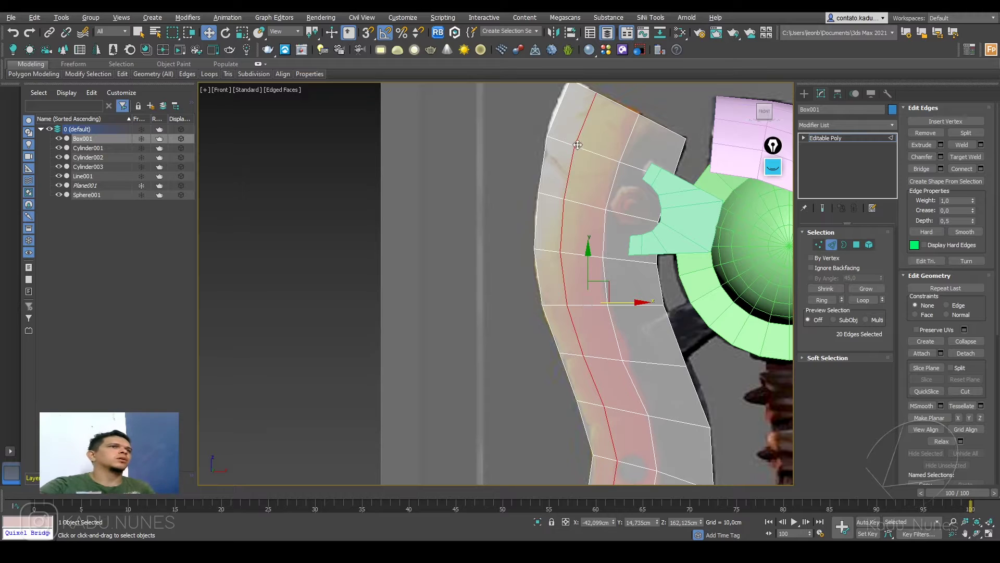
- Shift the new lengthwise loop about 0.4 cm toward the cutting edge and turn off the blade's see-through display
scroll(625, 258, "down", 3)
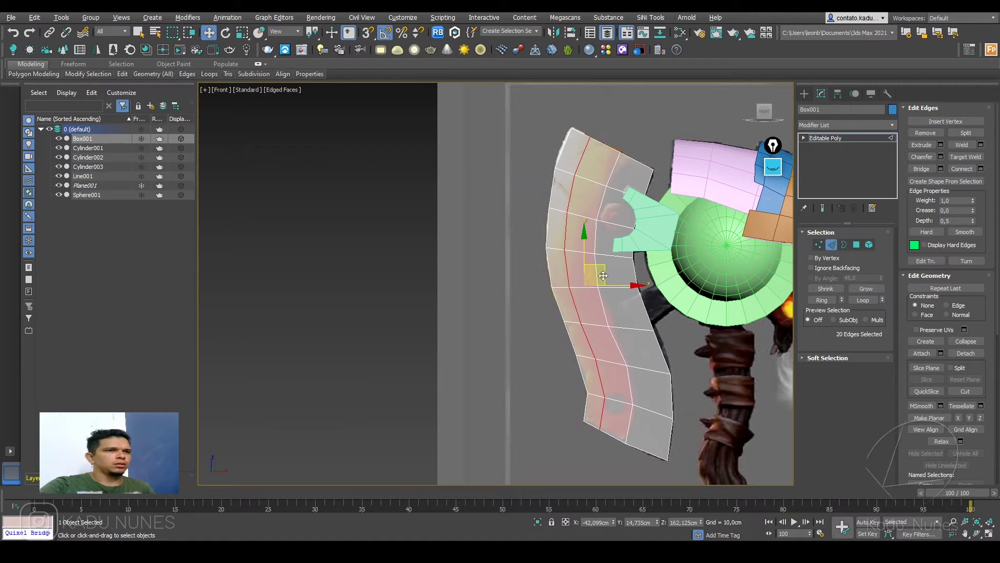
middle_click_drag(603, 248, 603, 267)
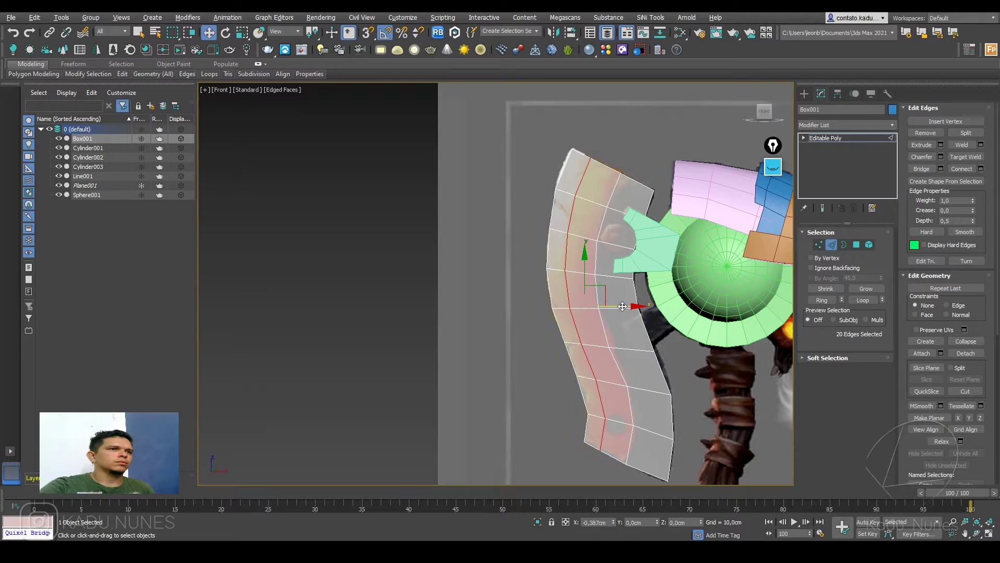
middle_click_drag(624, 307, 607, 276, "alt")
scroll(597, 262, "down", 4)
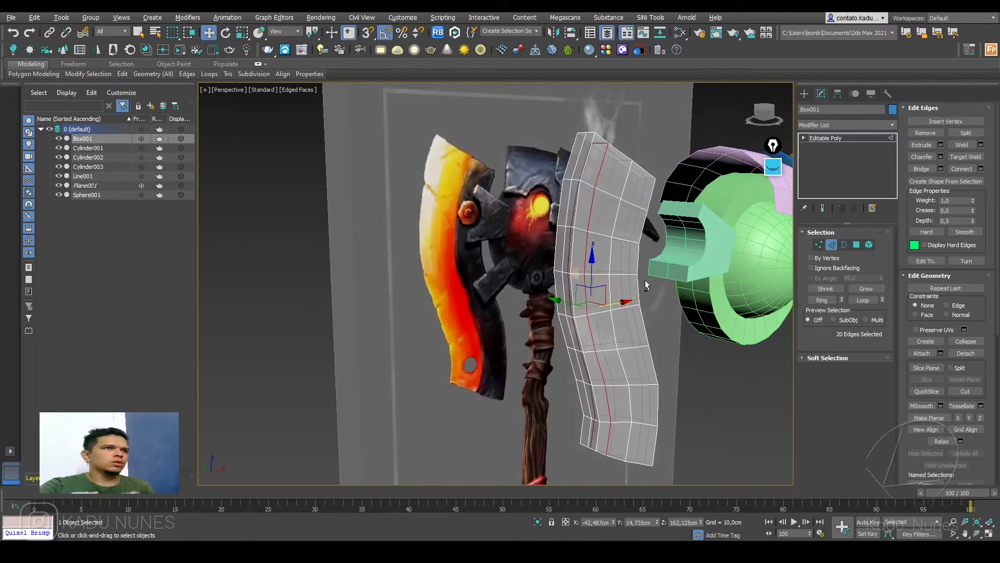
key("alt+x")
scroll(545, 180, "up", 4)
- Collapse each of the top three rows of thickness vertices along the cutting edge into a single vertex
key("1")
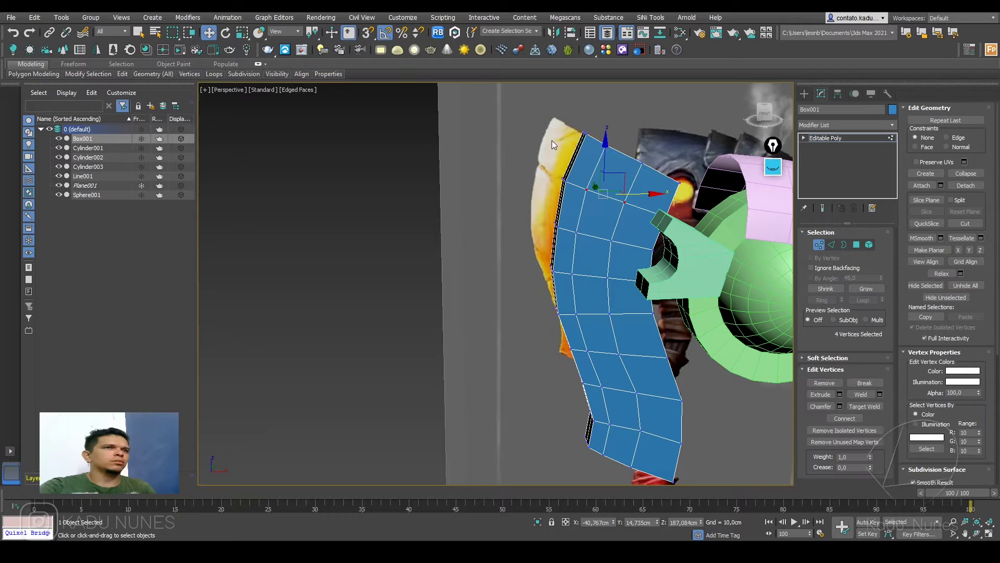
left_click_drag(597, 150, 598, 150)
mouse_move(574, 139)
middle_mouse_down("alt")
mouse_move(608, 151)
mouse_move(583, 149)
middle_mouse_up("alt")
right_click(583, 150)
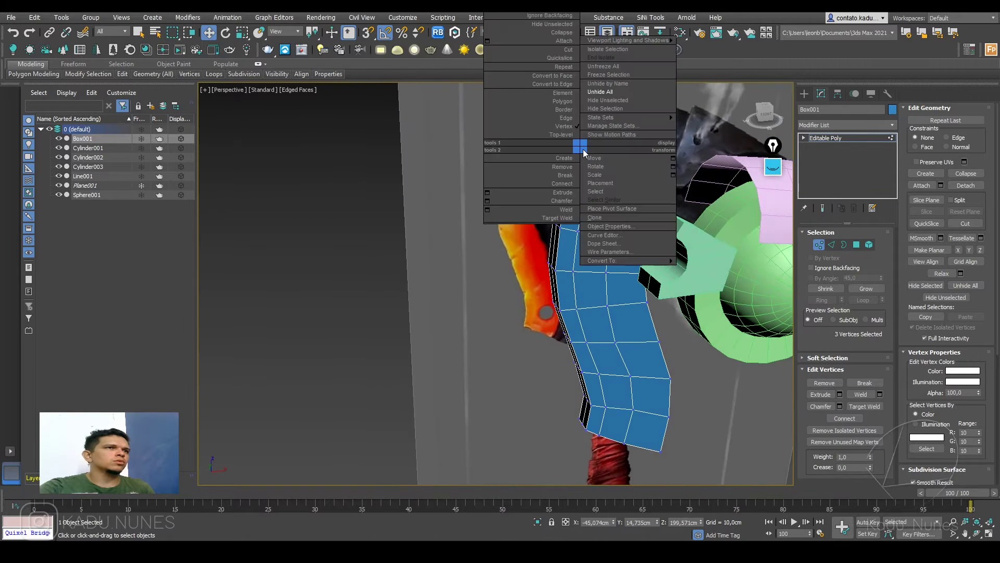
left_click(563, 32)
left_click_drag(552, 171, 568, 233)
right_click(556, 177)
left_click(541, 64)
right_click(551, 219)
left_click(530, 107)
- Collapse each of the three middle rows of thickness vertices along the cutting edge into a single vertex
left_click_drag(551, 280, 551, 281)
right_click(537, 260)
left_click(516, 151)
left_click_drag(561, 328, 531, 298)
right_click(530, 297)
left_click(516, 186)
left_click_drag(576, 346, 578, 347)
right_click(543, 326)
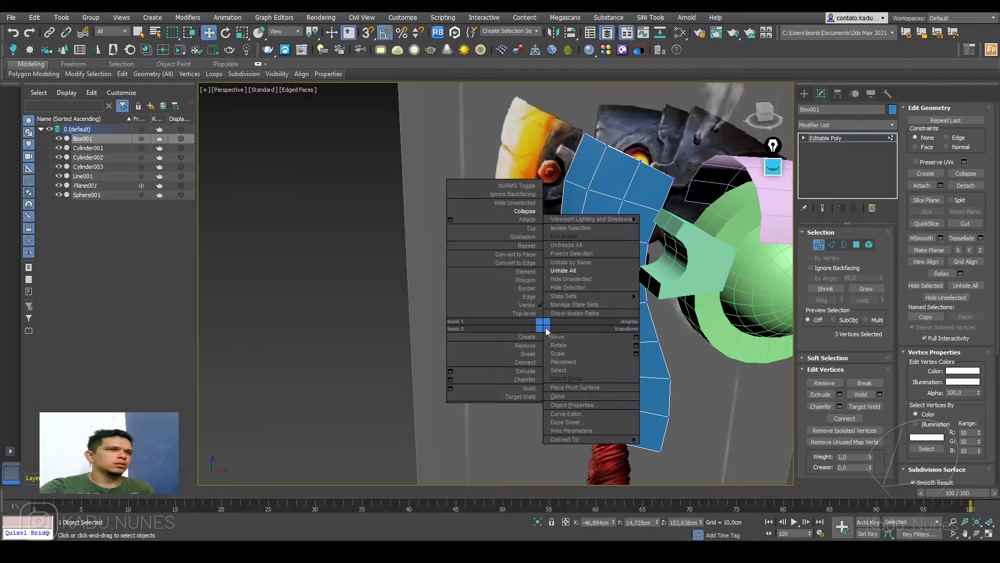
left_click(528, 217)
- Collapse each of the three lowest rows of thickness vertices along the cutting edge into a single vertex
middle_click_drag(562, 385, 540, 321)
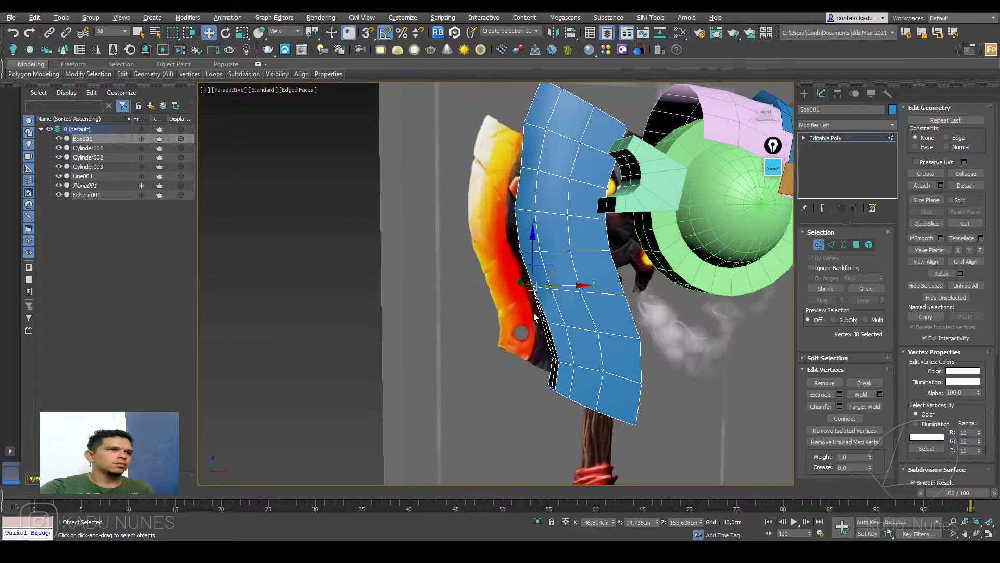
left_click_drag(568, 337, 567, 336)
left_click(543, 320)
right_click(535, 310)
left_click(520, 210)
left_click_drag(548, 354, 567, 374)
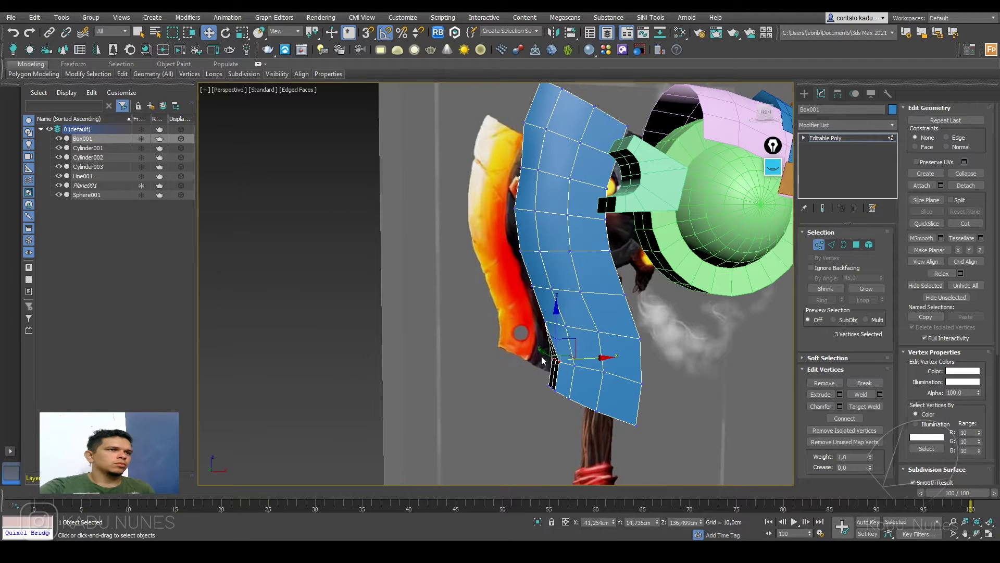
right_click(535, 351)
left_click(515, 242)
left_click(545, 386)
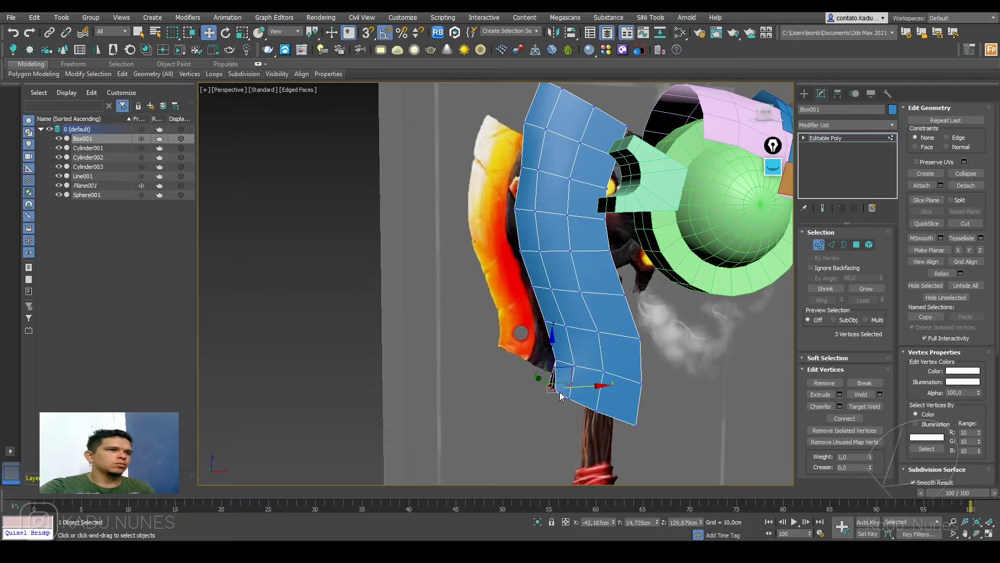
right_click(544, 369)
left_click(524, 264)
- Undo the recent vertex collapses along the middle and lower part of the cutting edge
middle_click_drag(523, 263, 629, 332, "alt")
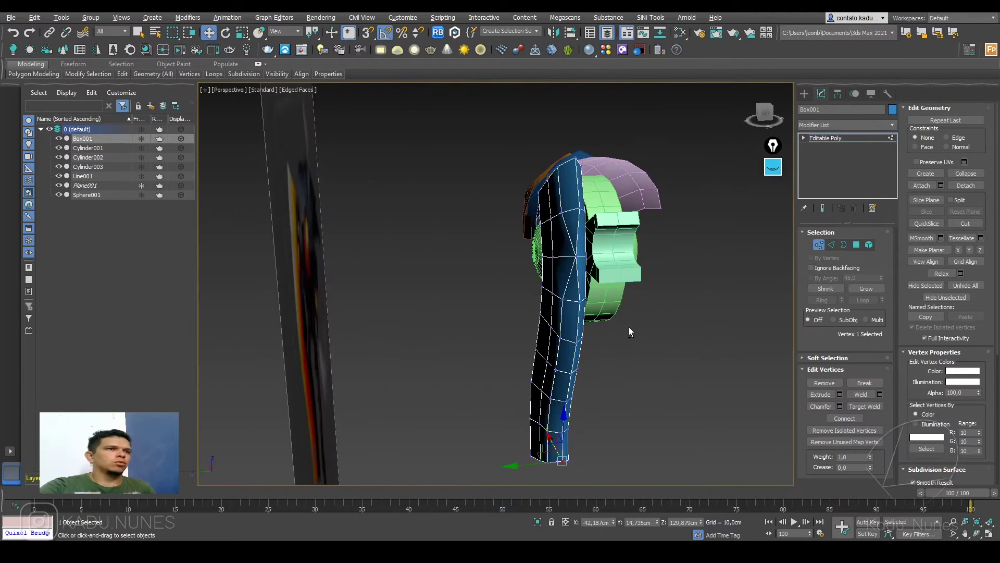
scroll(580, 253, "up", 4)
left_click(578, 268)
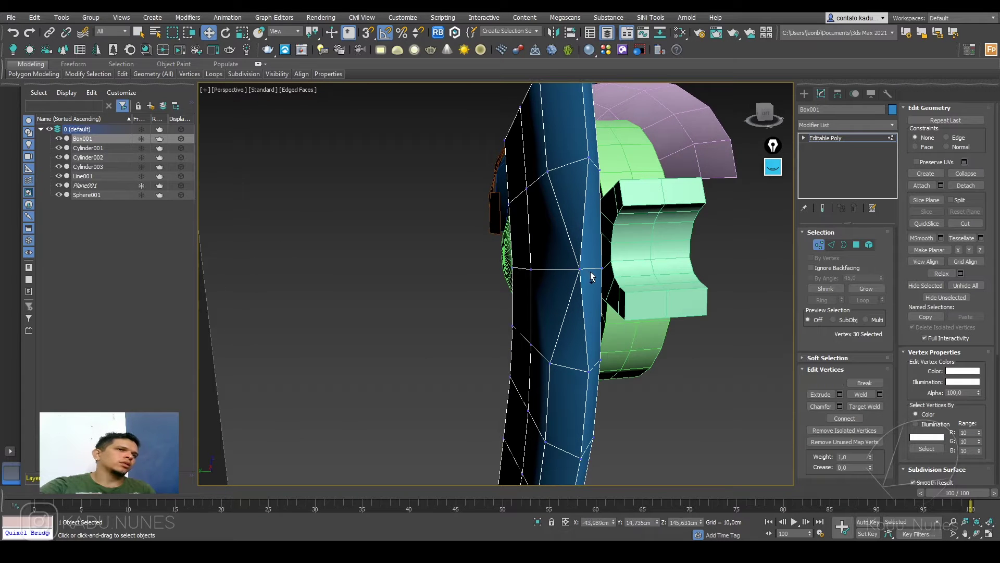
key("ctrl+z")
key("ctrl+z")
key("ctrl+z")
key("ctrl+z")
key("ctrl+z")
key("ctrl+z")
key("ctrl+z")
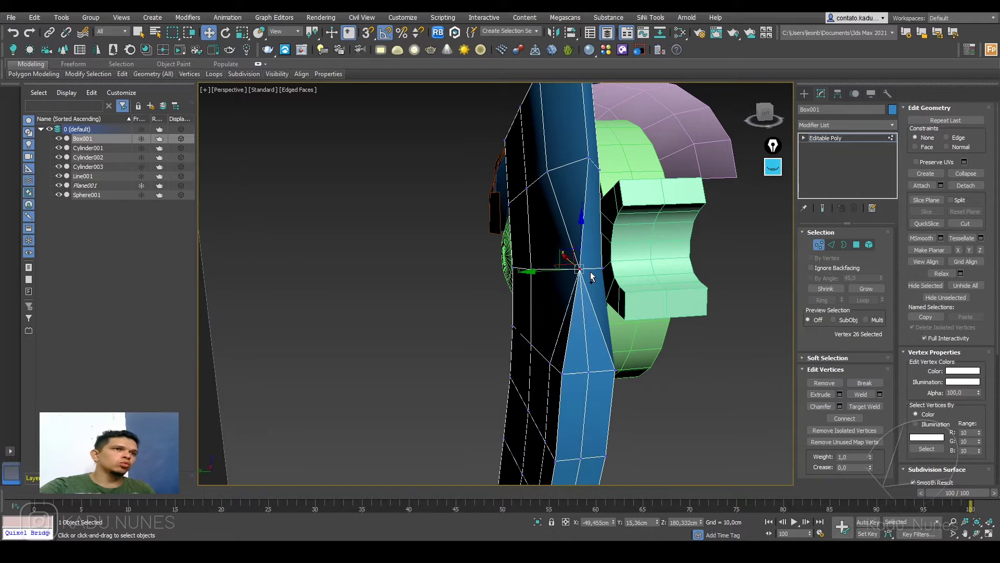
- Collapse the three thickness vertices in the first uncollapsed row of the cutting edge into a single vertex
middle_click_drag(571, 273, 584, 291, "alt")
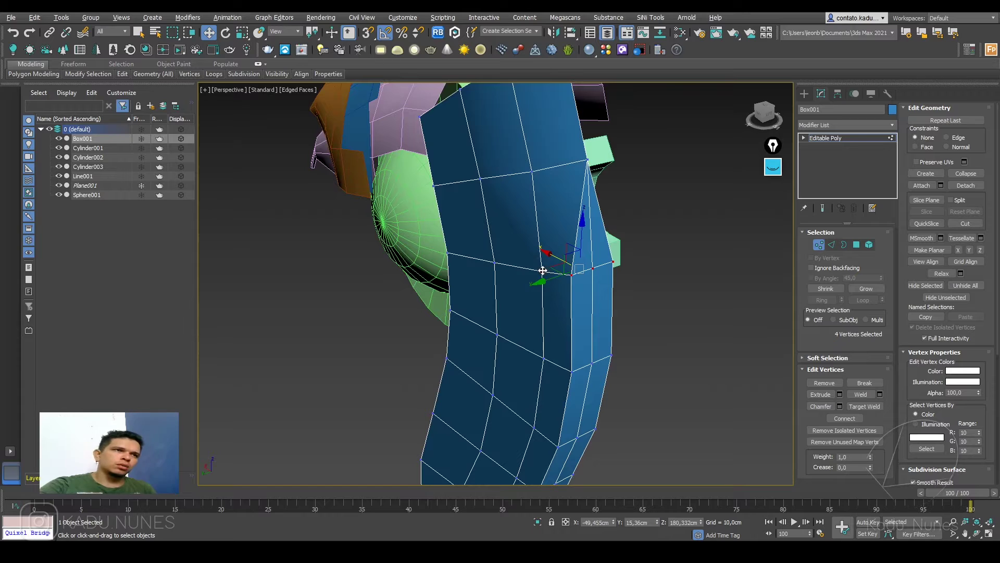
right_click(563, 265)
left_click(526, 152)
middle_click_drag(577, 308, 411, 213, "alt")
scroll(412, 213, "up", 4)
left_click_drag(499, 291, 498, 289)
right_click(487, 273)
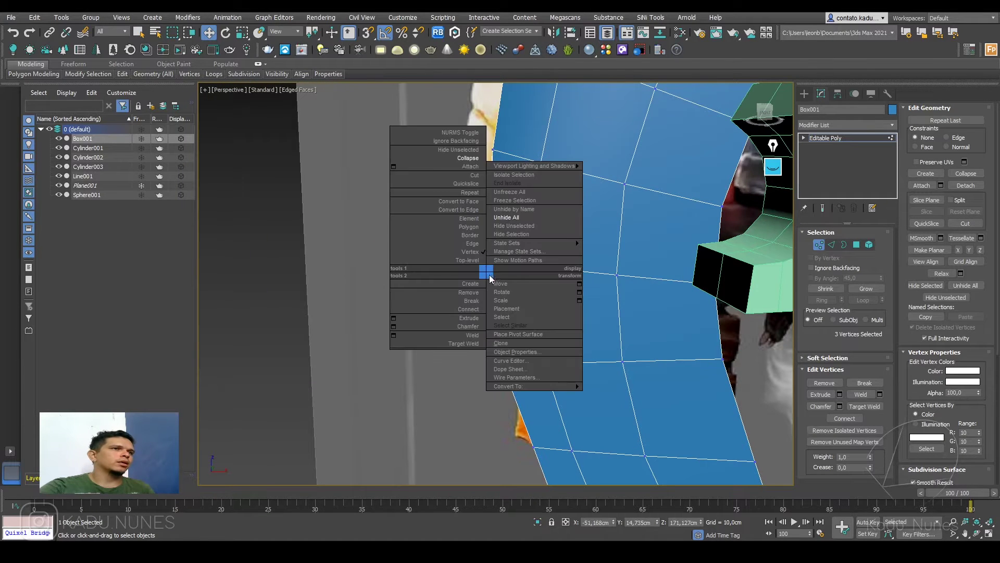
left_click(459, 151)
right_click(474, 238)
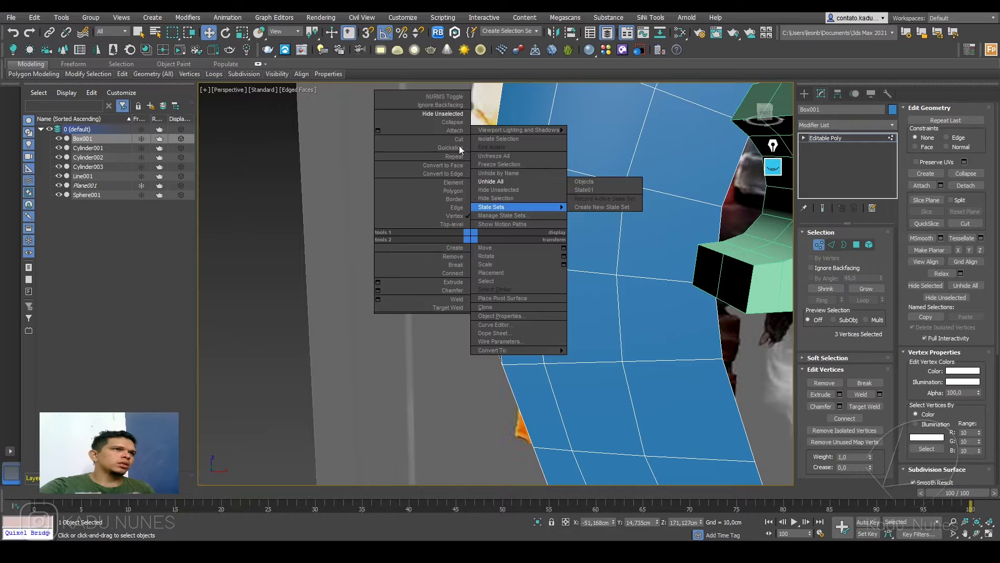
left_click(450, 114)
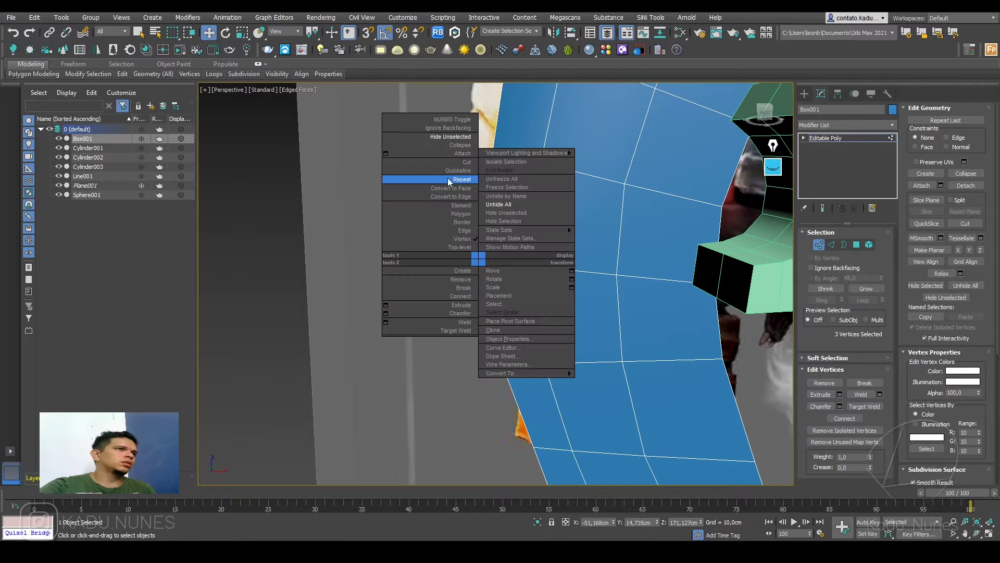
left_click(455, 145)
- Collapse the two thickness edges in the following row down the cutting edge into a single point
scroll(499, 292, "down", 5)
middle_click_drag(499, 293, 529, 301, "alt")
scroll(491, 319, "up", 3)
scroll(537, 321, "down", 1)
key("2")
left_click(525, 313)
left_click(518, 313, "ctrl")
right_click(529, 300)
left_click(515, 204)
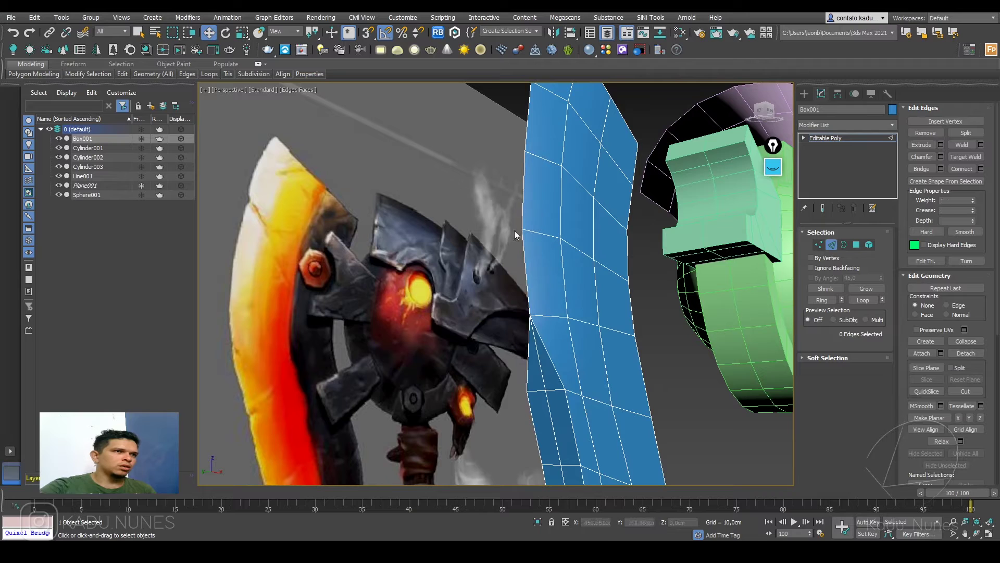
- Collapse the three thickness vertices at the lower end of the cutting edge into a single vertex
left_click(545, 392)
middle_click_drag(546, 392, 537, 412, "alt")
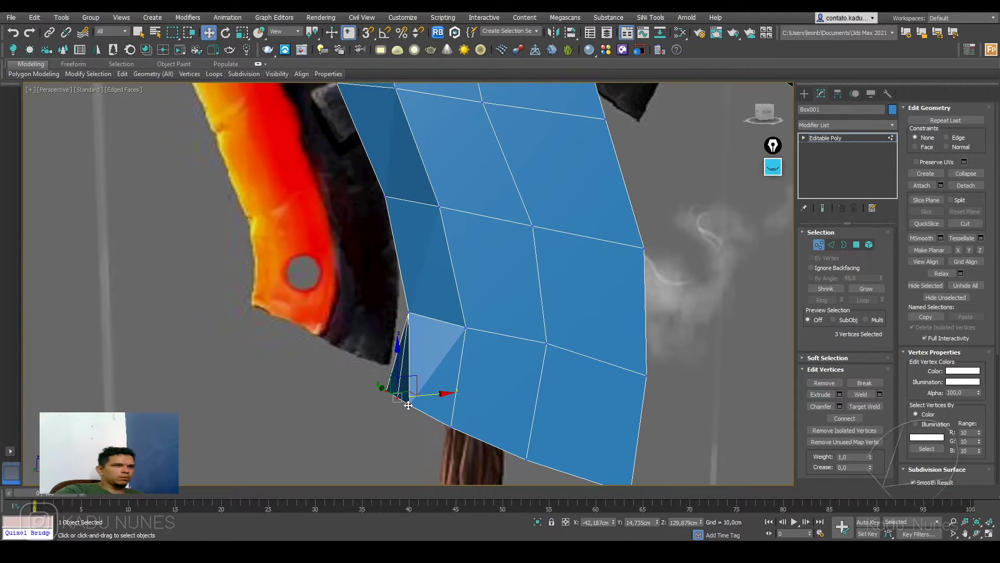
left_click(408, 405)
right_click(398, 376)
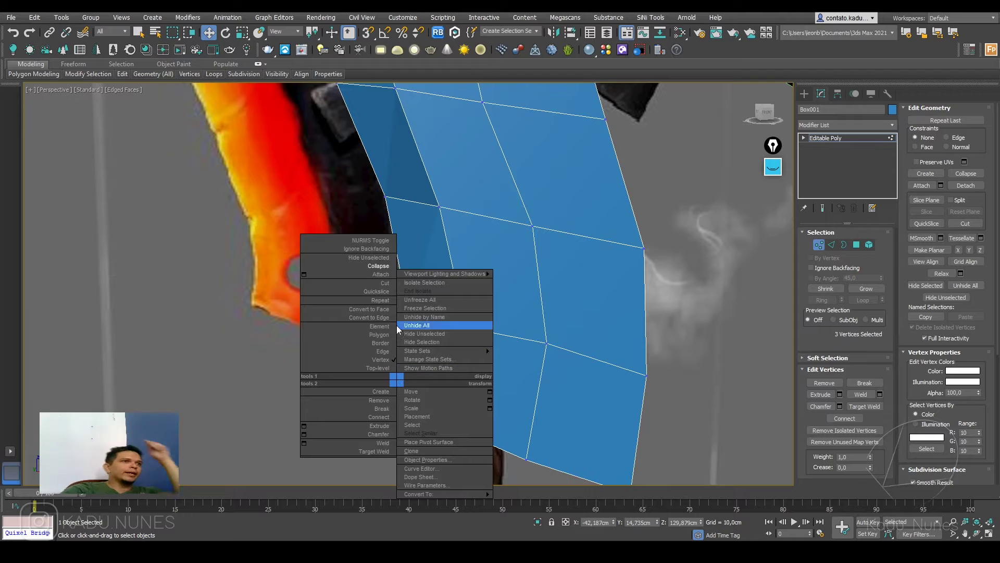
left_click(376, 263)
- Examine the tapered faces along the lower cutting edge from several angles for mesh errors
scroll(386, 269, "down", 4)
middle_click_drag(386, 269, 468, 305)
key("F4")
left_click(536, 300)
middle_click_drag(536, 300, 498, 302, "alt")
key("F4")
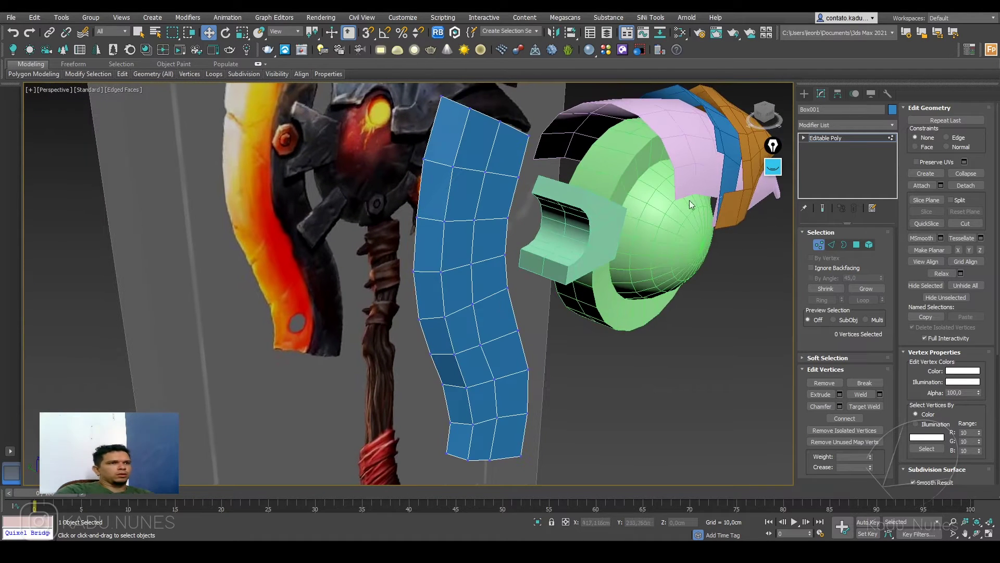
left_click(833, 140)
mouse_move(469, 384)
middle_mouse_down("alt")
mouse_move(534, 393)
mouse_move(496, 403)
mouse_move(475, 369)
middle_mouse_up("alt")
scroll(477, 371, "up", 5)
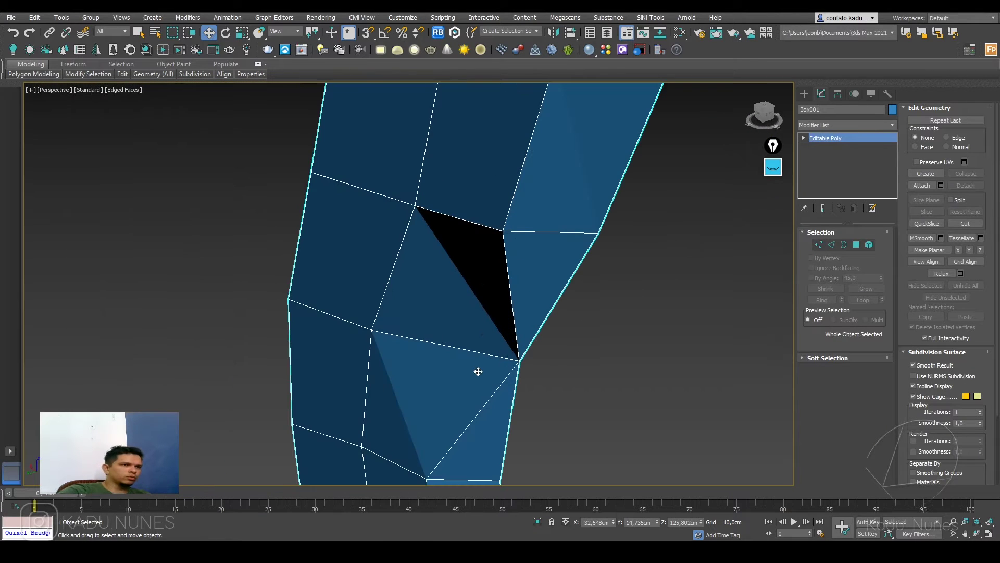
- Undo the last collapses on the lower cutting edge
key("ctrl+z")
key("ctrl+z")
middle_click_drag(478, 371, 457, 326)
mouse_move(457, 325)
middle_mouse_down("alt")
mouse_move(446, 323)
mouse_move(462, 324)
middle_mouse_up("alt")
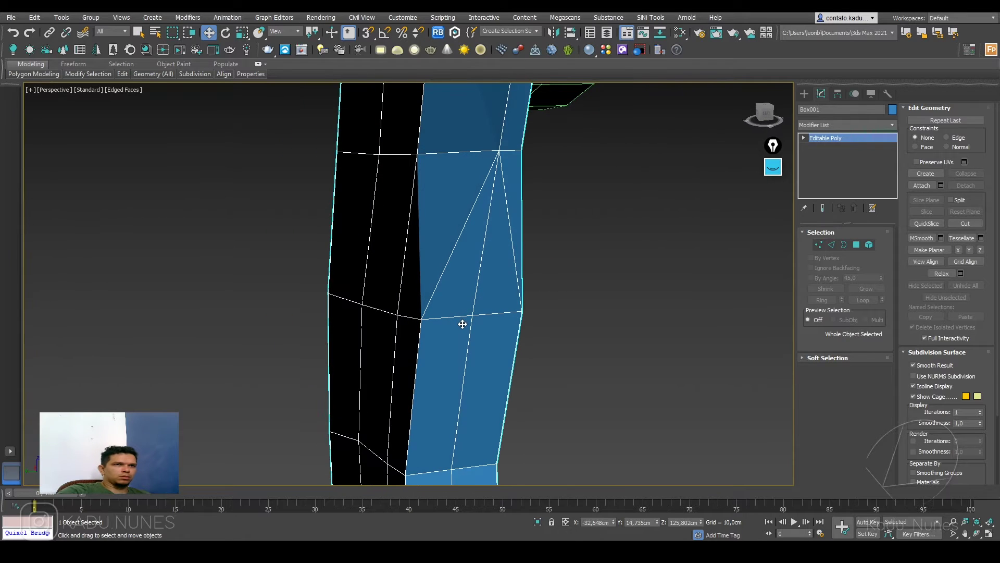
- Collapse the two thickness edges in the third-lowest row of the cutting edge into a single point
key("2")
left_click(459, 317)
left_click(493, 314, "ctrl")
right_click(491, 314)
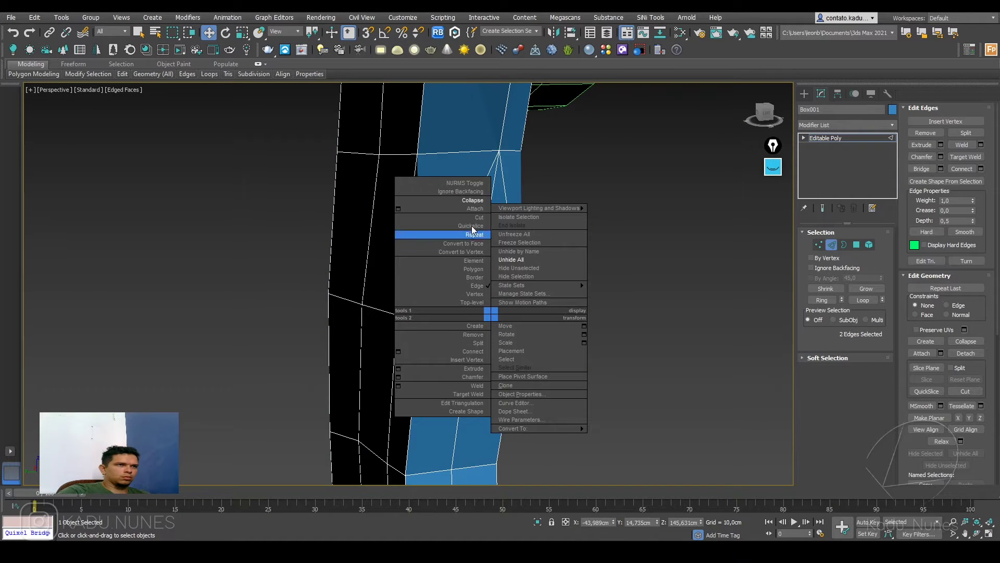
left_click(473, 233)
- Collapse the three thickness vertices in the second-lowest row of the cutting edge into a single vertex
middle_click_drag(469, 212, 490, 251)
left_click(483, 325)
left_click(458, 328, "ctrl")
right_click(458, 328)
left_click(458, 328)
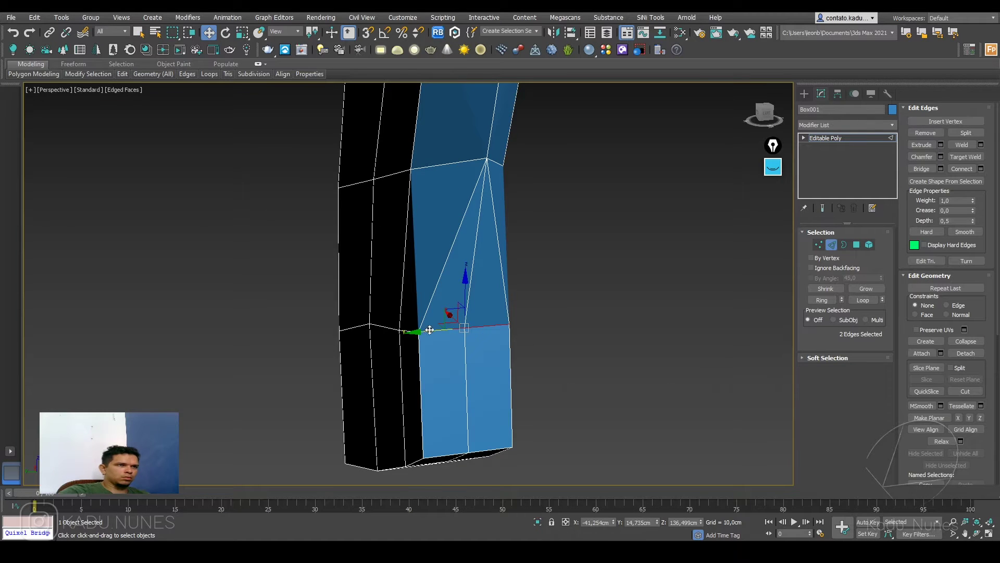
middle_click_drag(483, 348, 403, 344, "alt")
left_click(403, 344)
key("1")
left_click_drag(408, 305, 449, 358)
scroll(396, 335, "up", 4)
mouse_move(417, 338)
middle_mouse_down("alt")
mouse_move(580, 353)
mouse_move(427, 338)
middle_mouse_up("alt")
right_click(425, 336)
left_click(409, 225)
- Collapse the lowest row of three thickness vertices into a single vertex to close the cutting edge's lower corner
middle_click_drag(378, 443, 325, 331)
left_click_drag(284, 273, 392, 373)
middle_click_drag(392, 373, 377, 357, "alt")
left_click_drag(353, 383, 353, 384, "alt")
right_click(342, 314)
left_click(326, 202)
middle_click_drag(385, 271, 429, 376, "alt")
scroll(488, 240, "down", 5)
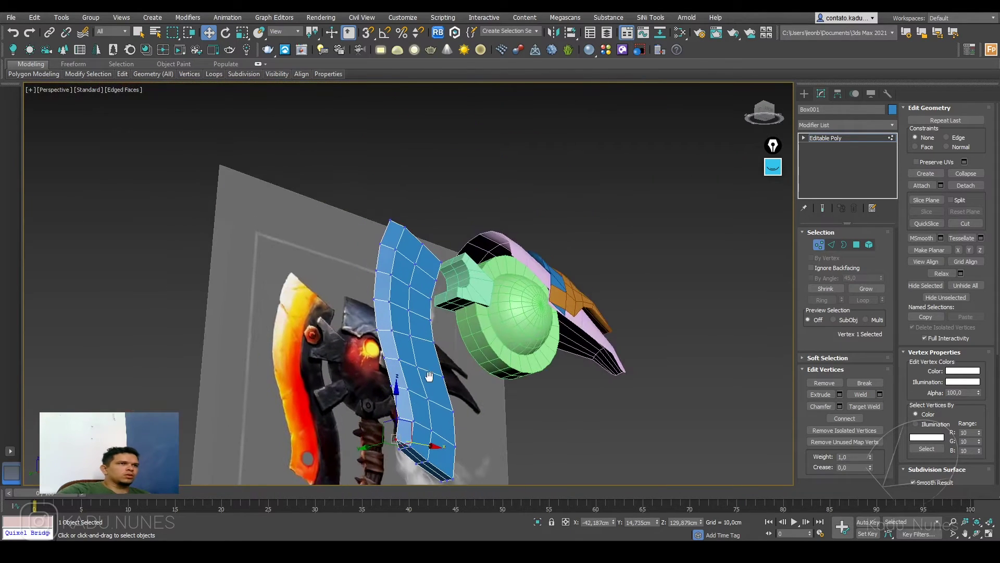
- Examine the completed taper of the blade from its edge side and underneath
left_click(856, 244)
middle_click_drag(469, 274, 509, 351, "alt")
left_click(832, 139)
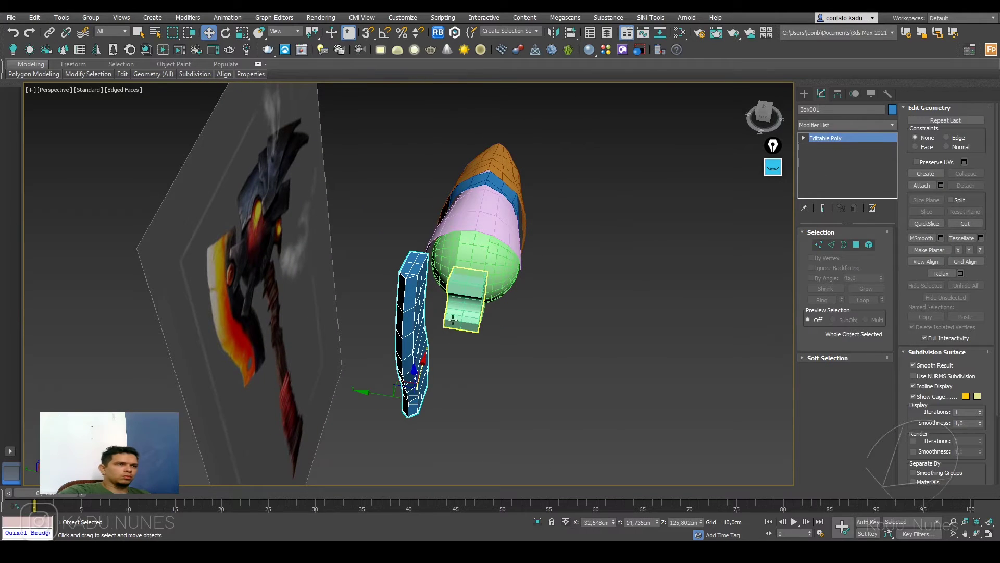
middle_click_drag(411, 334, 424, 345, "alt")
scroll(424, 344, "up", 4)
scroll(424, 345, "up", 3)
- Select only the polygons of the blade's two flat sides from the left view, excluding the tapered strip and the thickness faces
left_click(856, 246)
middle_click_drag(396, 260, 385, 253, "alt")
scroll(384, 252, "up", 3)
scroll(384, 253, "down", 3)
key("f")
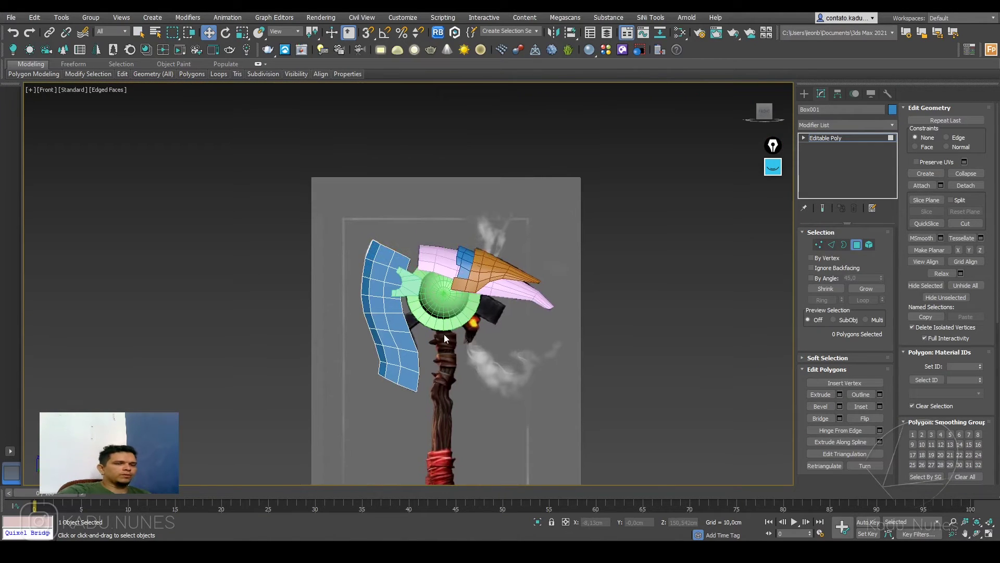
key("l")
scroll(452, 292, "up", 8)
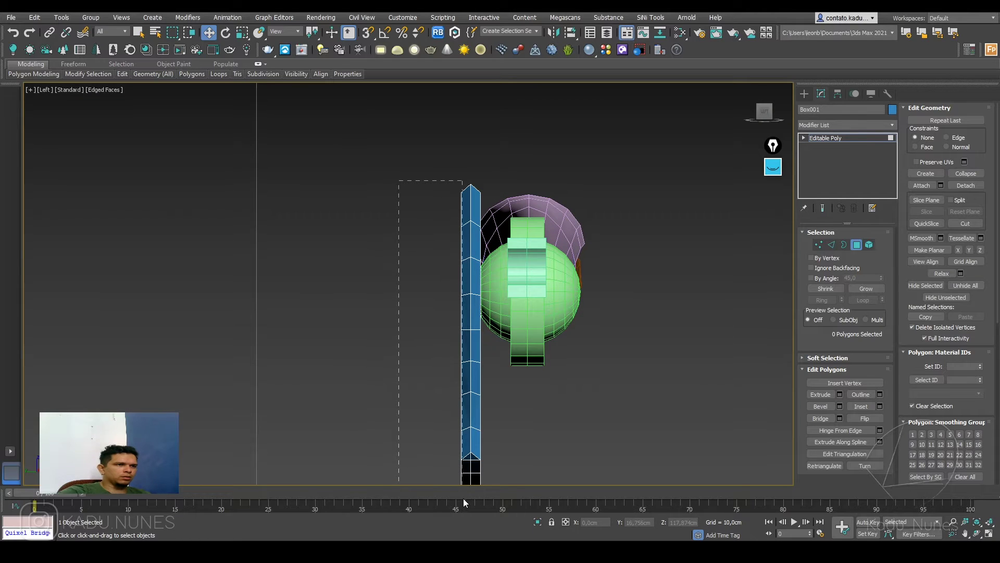
left_click_drag(464, 498, 464, 499)
left_click_drag(514, 519, 479, 526, "ctrl")
middle_click_drag(469, 182, 464, 141)
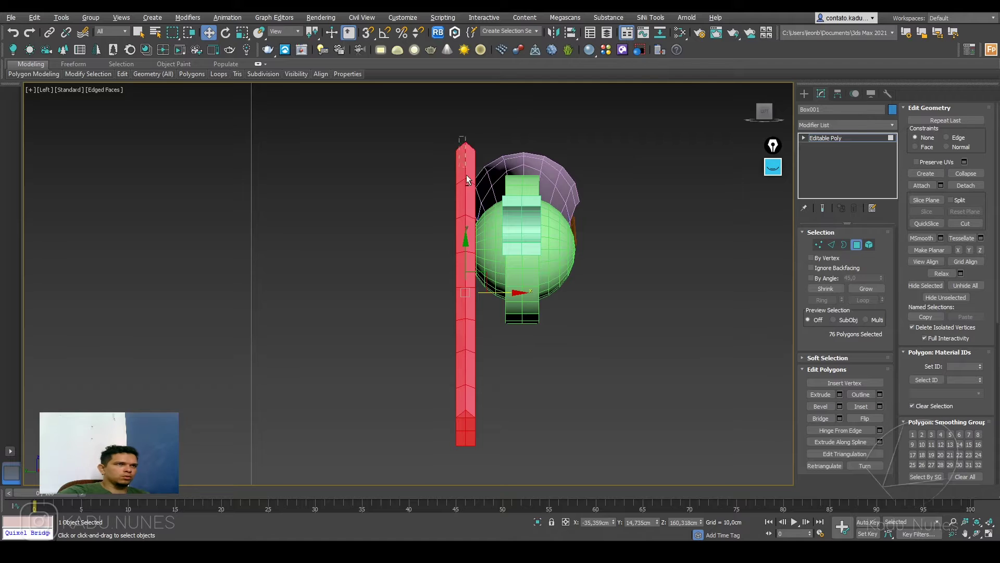
left_click_drag(469, 461, 470, 460, "alt")
- Thin the blade by scaling the vertices of its flat sides to 67% along the Y axis
middle_click_drag(495, 286, 484, 336, "alt")
key("r")
middle_click_drag(474, 278, 479, 305, "alt")
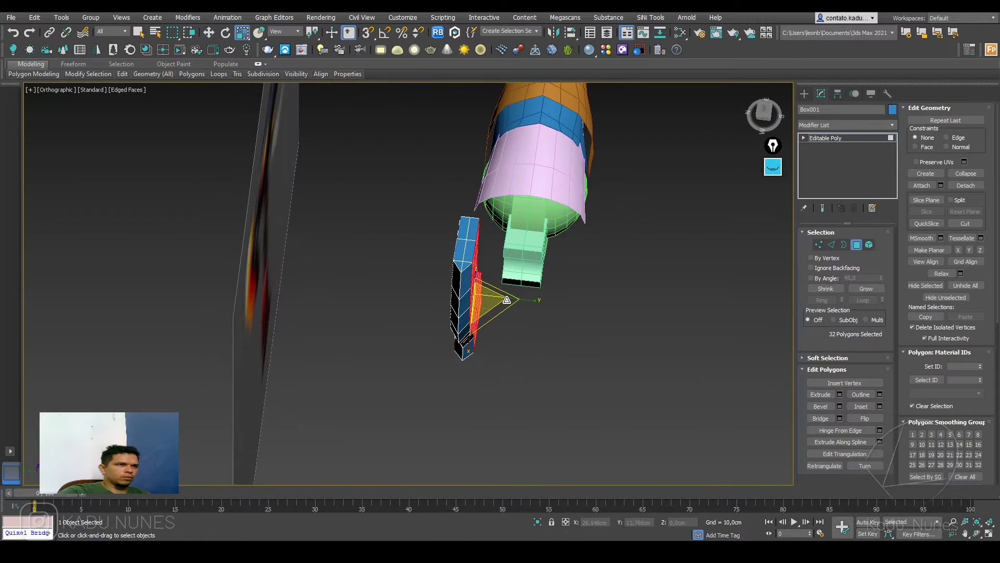
left_click_drag(517, 300, 511, 296)
scroll(506, 291, "up", 3)
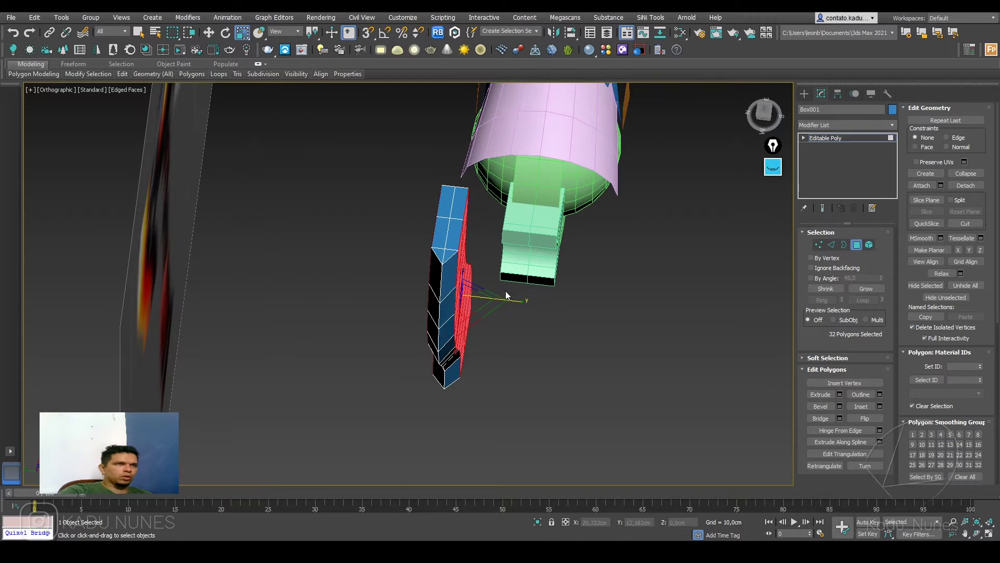
middle_click_drag(506, 290, 546, 279, "alt")
left_click(819, 245)
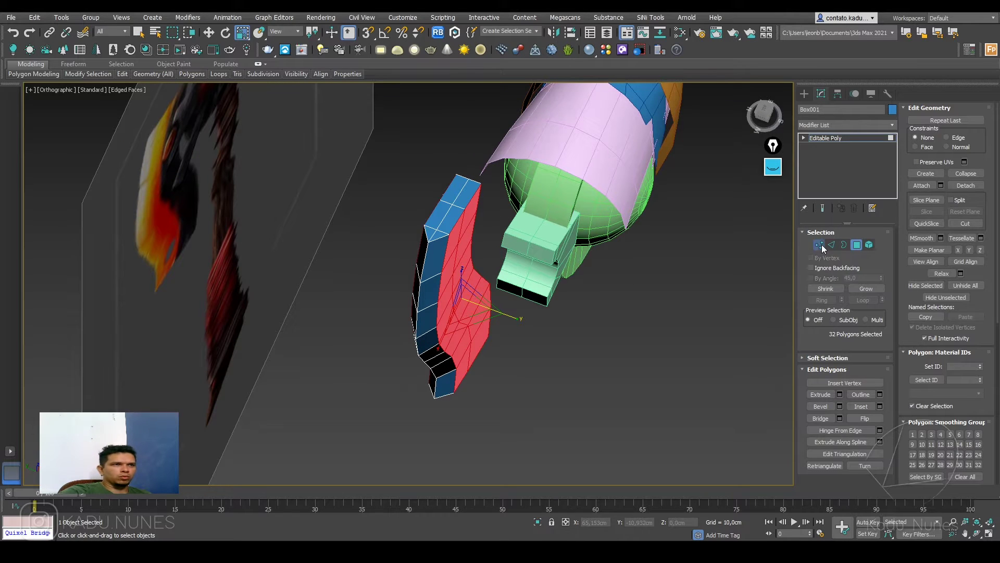
left_click_drag(499, 309, 481, 303)
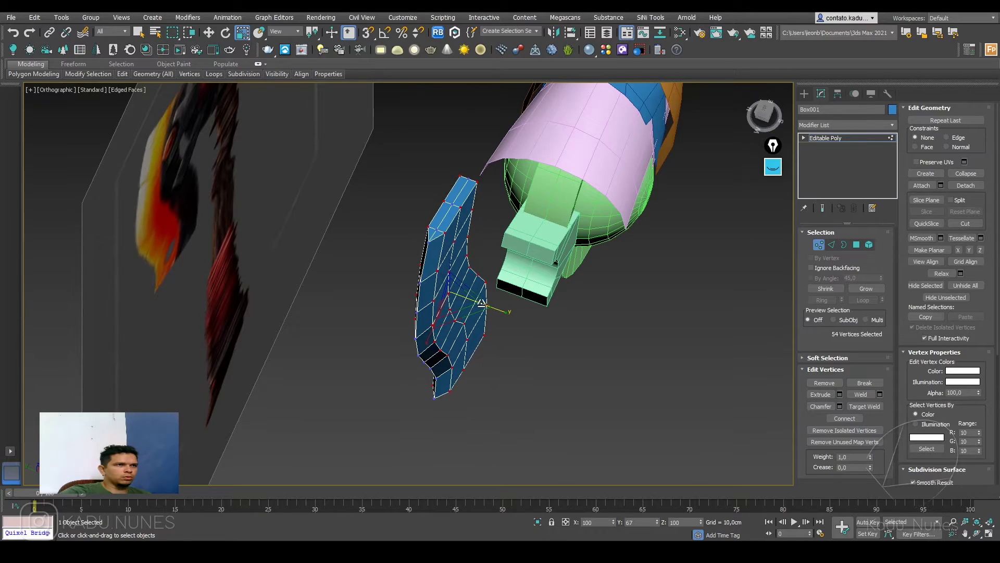
middle_click_drag(507, 300, 482, 298, "alt")
- Turn on the blade's see-through display in the front view and frame the reference hole near its lower end
left_click(827, 140)
middle_click_drag(589, 271, 525, 219, "alt")
key("f")
scroll(382, 342, "up", 4)
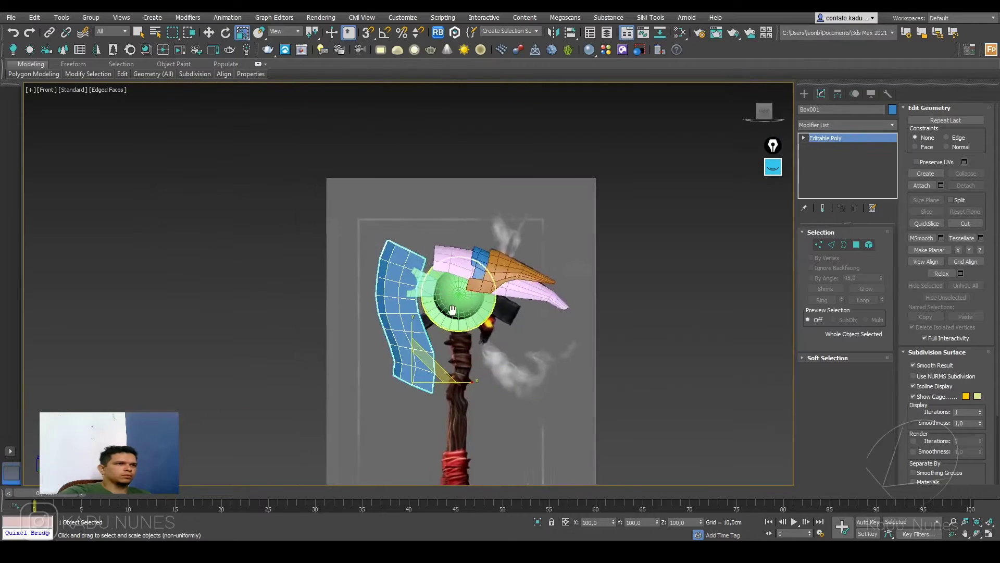
left_click(384, 342)
scroll(449, 384, "up", 3)
scroll(450, 385, "up", 4)
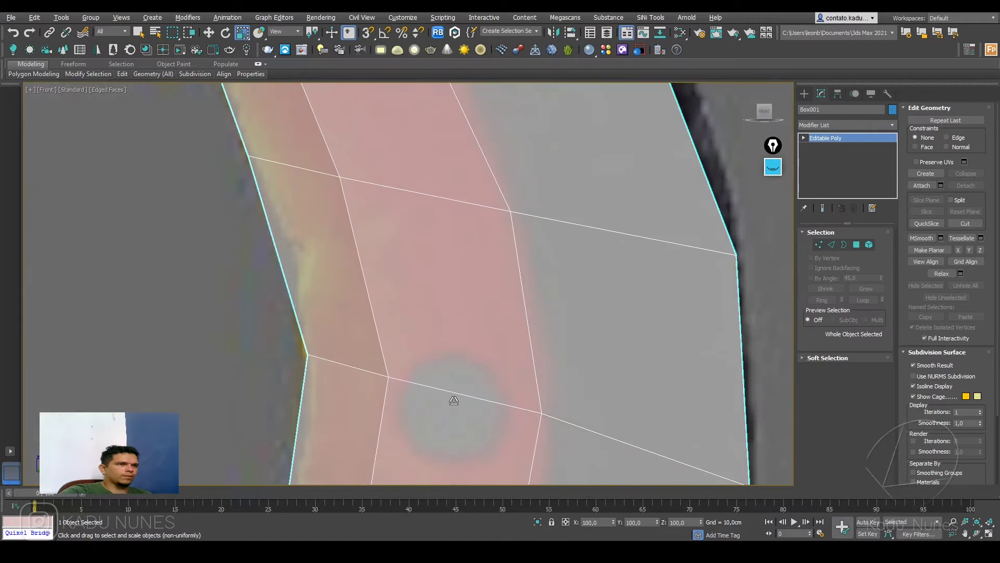
scroll(458, 342, "down", 3)
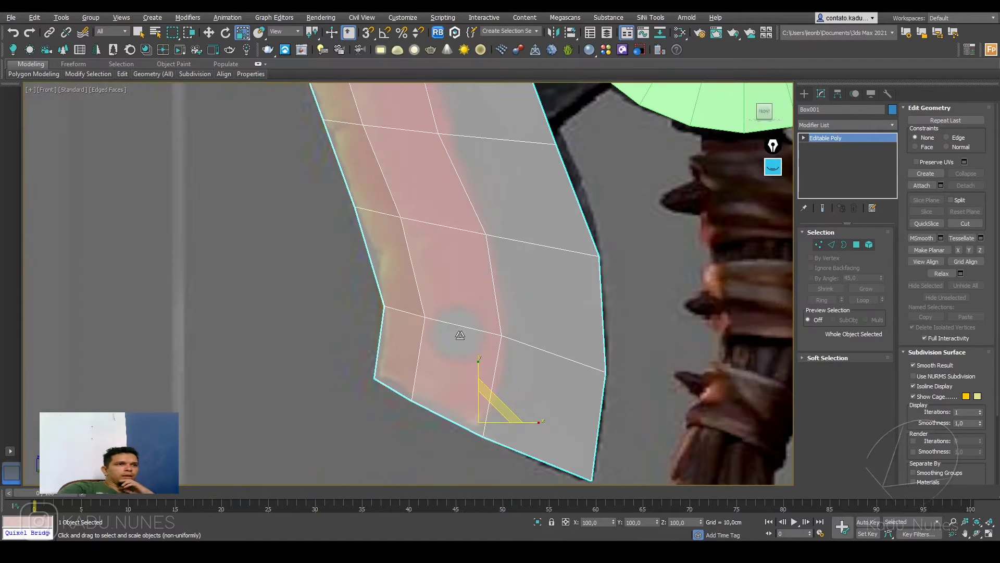
- Draw a cylinder about 2.56 cm in radius and 2.59 cm high over the reference hole, with 8 sides
left_click(803, 93)
left_click(832, 178)
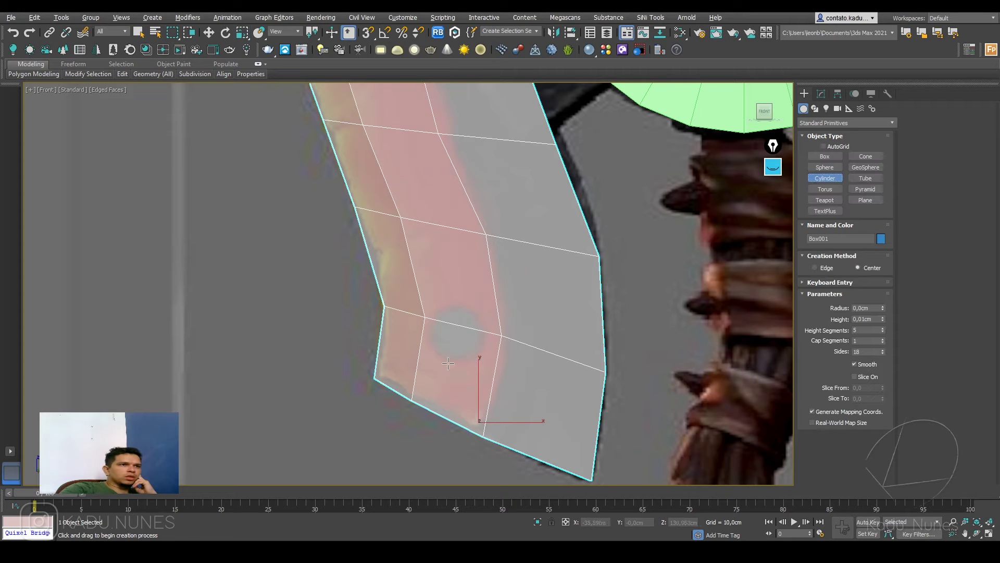
left_click_drag(455, 330, 478, 346)
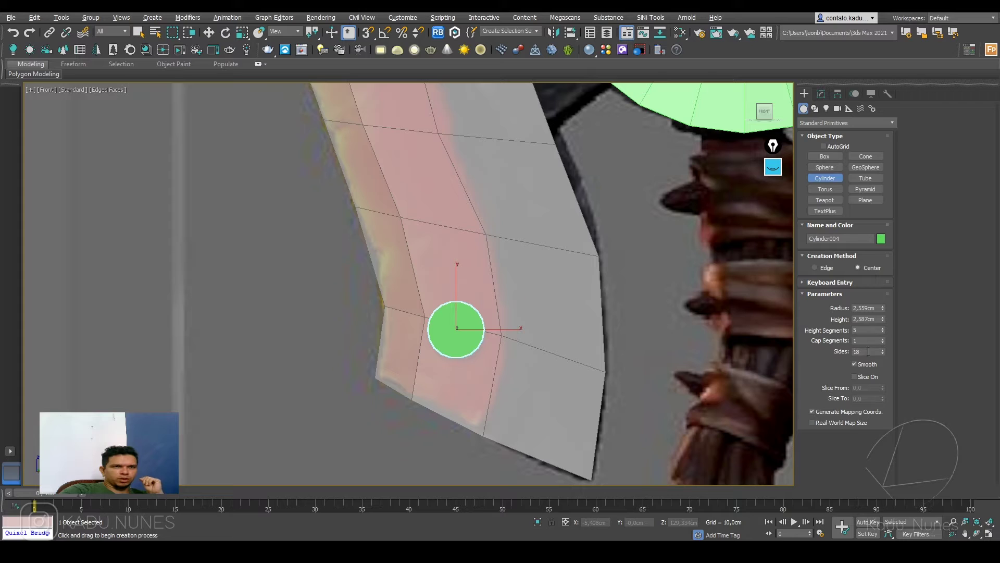
type("8")
key("Return")
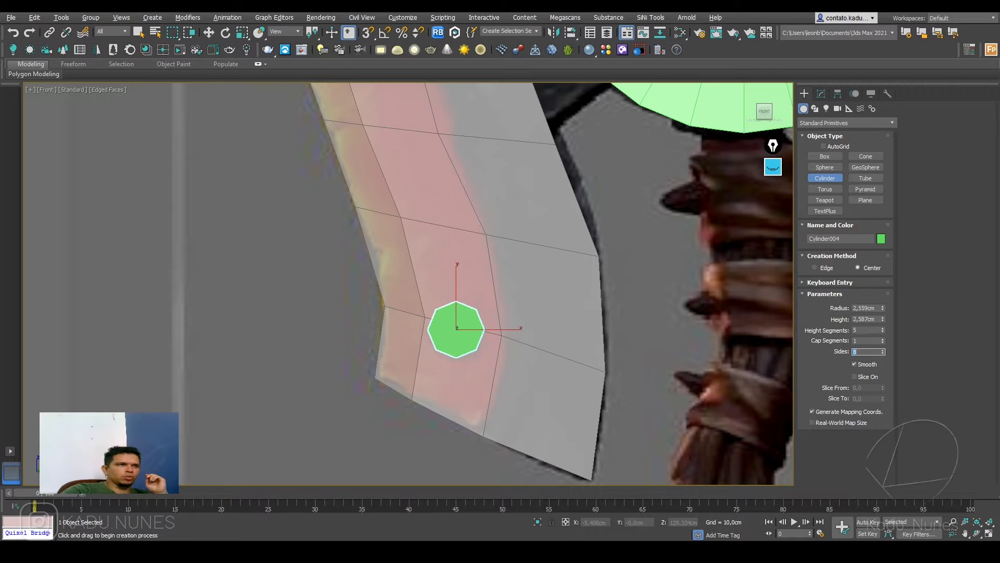
- Move the eight-sided cylinder slightly so that it is centred on the reference hole
scroll(487, 366, "up", 3)
middle_click_drag(476, 325, 501, 341)
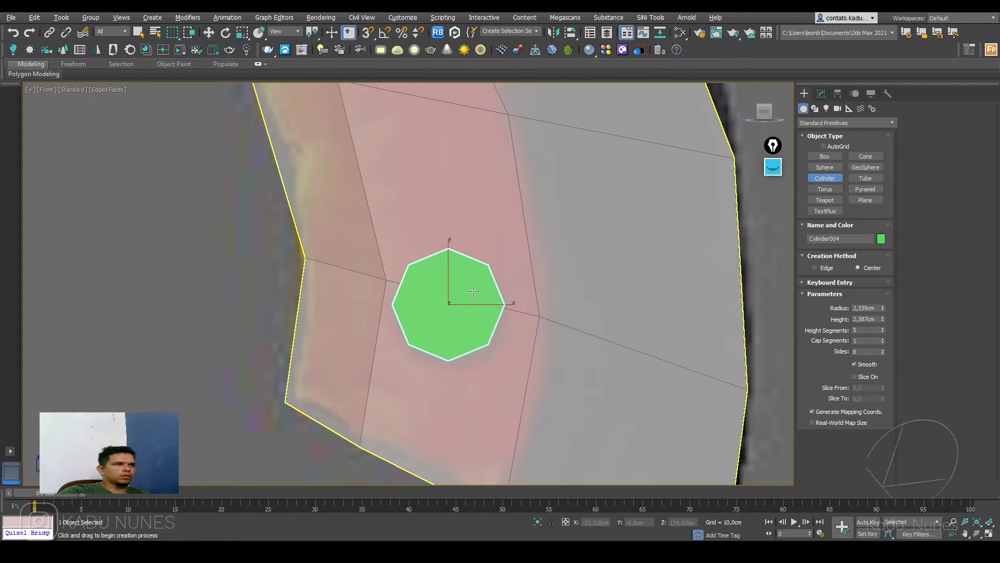
key("w")
mouse_move(469, 285)
left_mouse_down()
mouse_move(519, 304)
mouse_move(475, 291)
left_mouse_up()
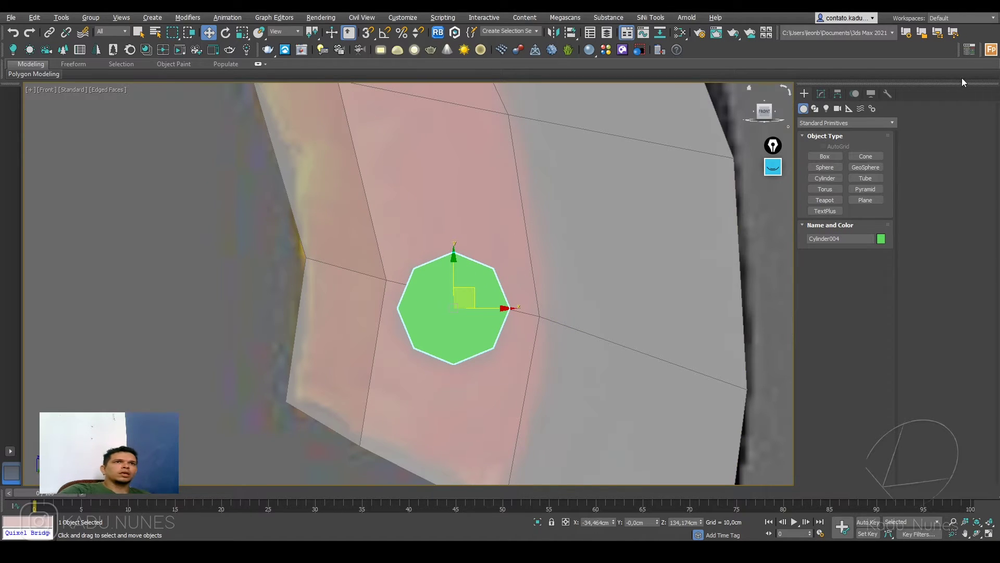
- Select the blade and cut new edges into its face around the upper half of the eight-sided cylinder
left_click(820, 97)
left_click(589, 243)
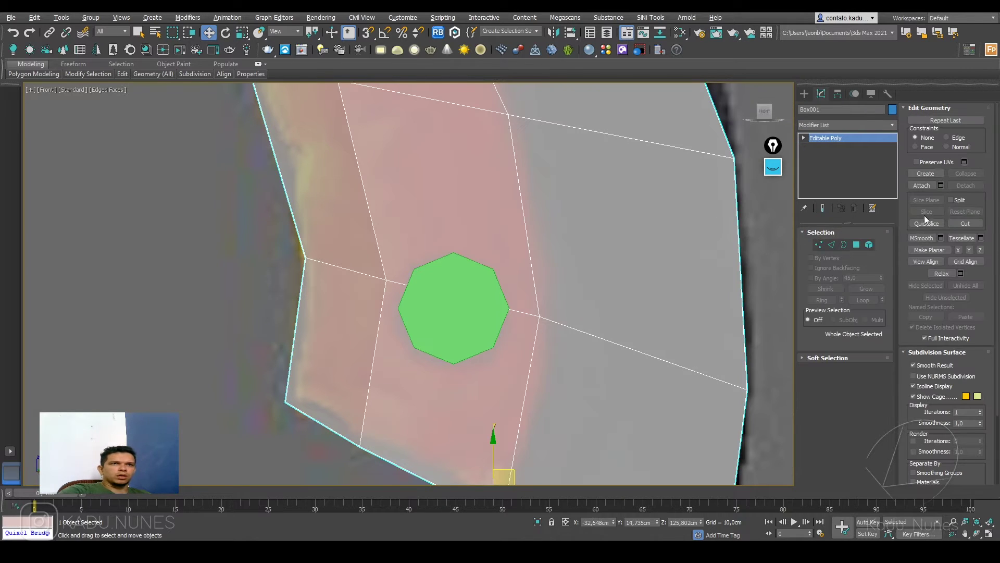
scroll(951, 379, "down", 2)
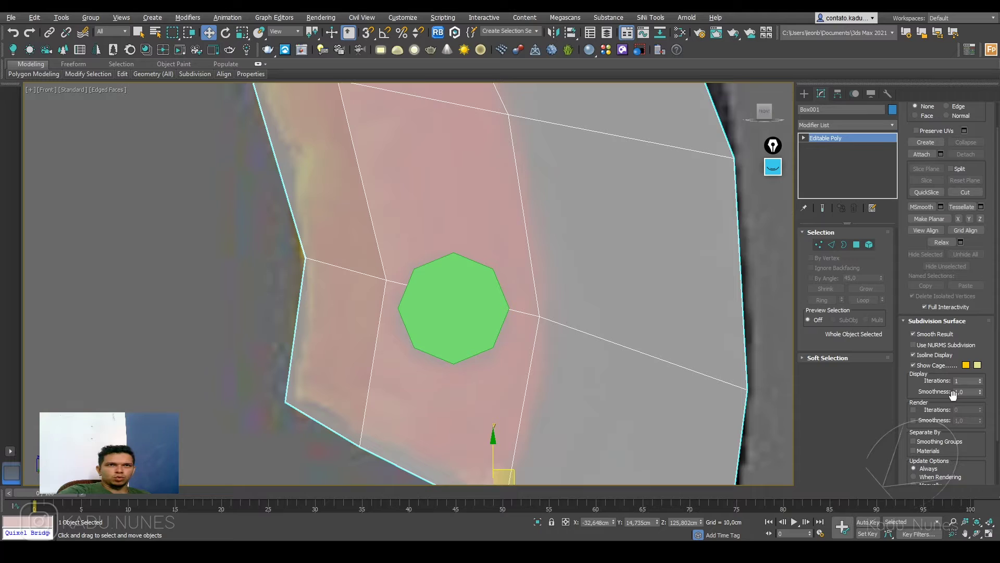
left_click(964, 192)
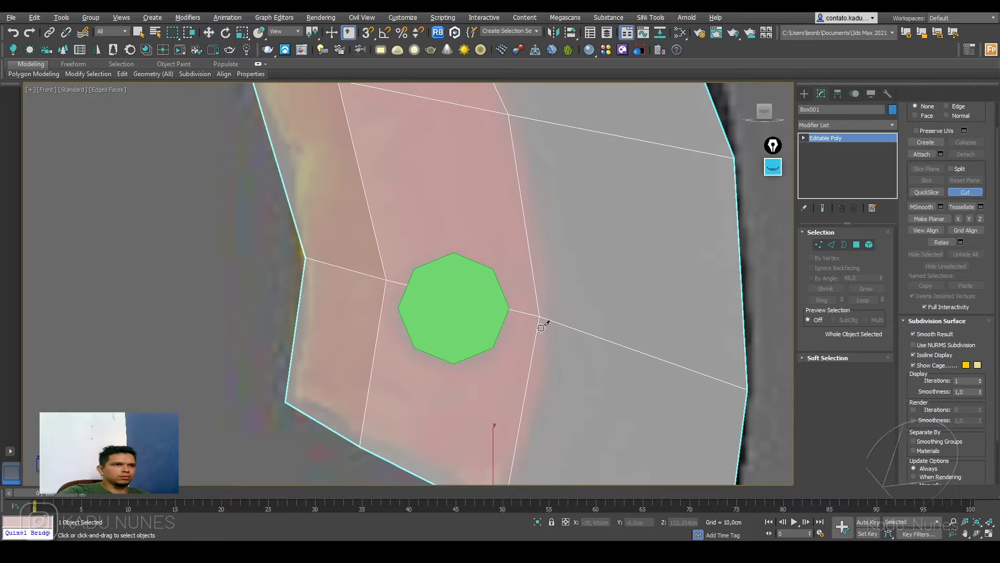
scroll(504, 311, "up", 2)
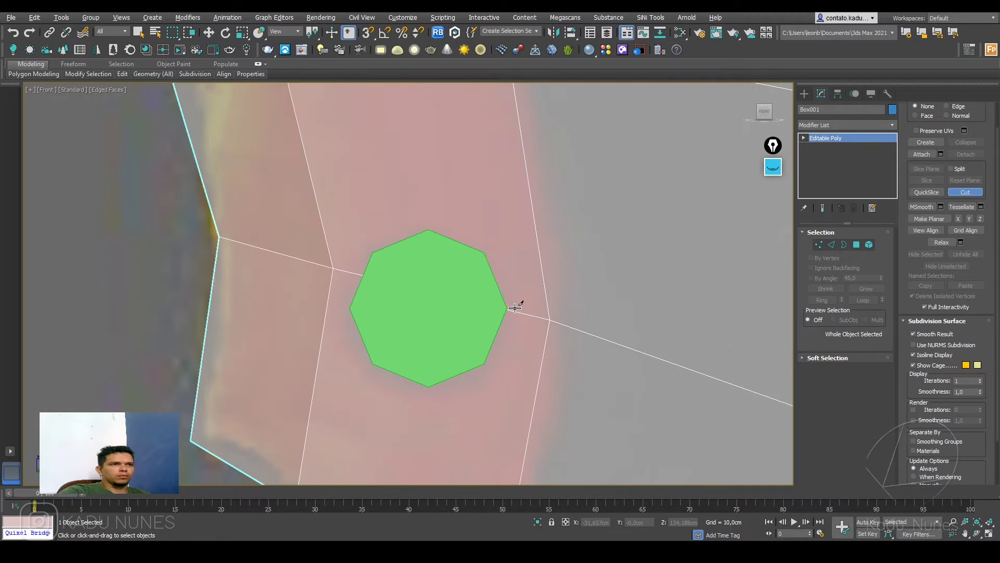
middle_click_drag(510, 308, 524, 359)
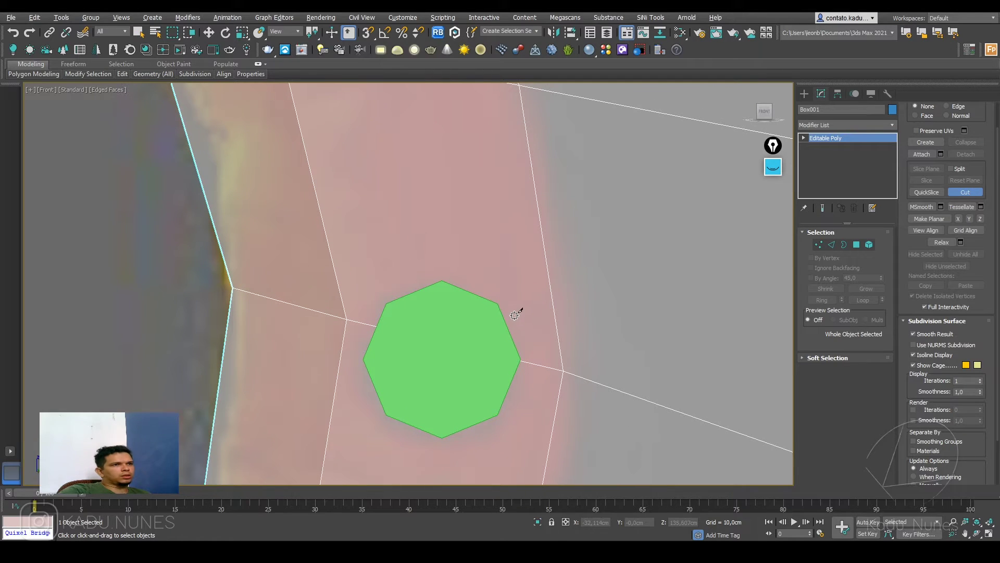
left_click(527, 361)
left_click(505, 300)
left_click(441, 272)
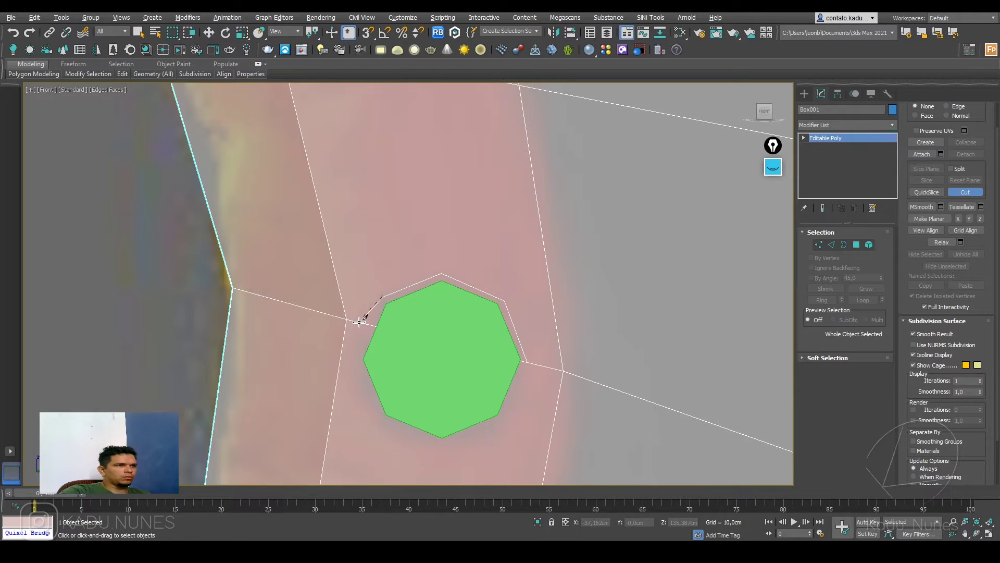
- Continue the cut around the lower half of the cylinder and close the octagonal outline at its starting point
middle_click_drag(360, 323, 367, 295)
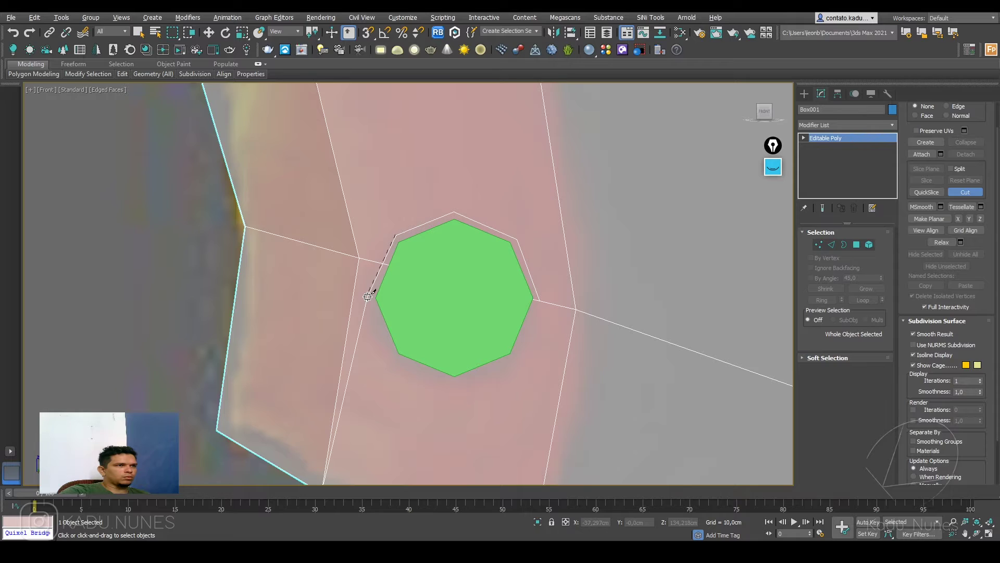
left_click(395, 358)
left_click(455, 384)
left_click(518, 359)
left_click(539, 302)
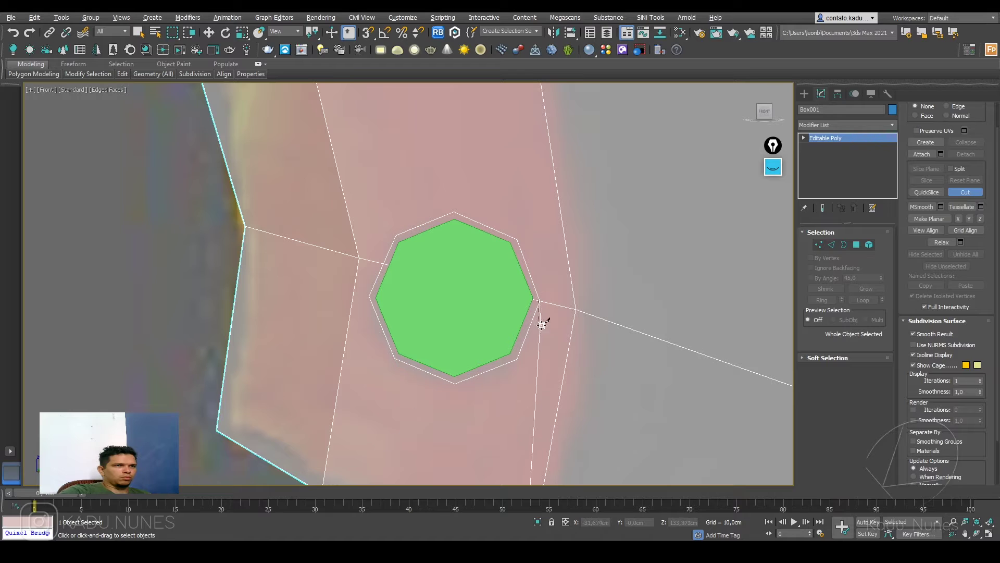
right_click(563, 300)
scroll(476, 239, "up", 2)
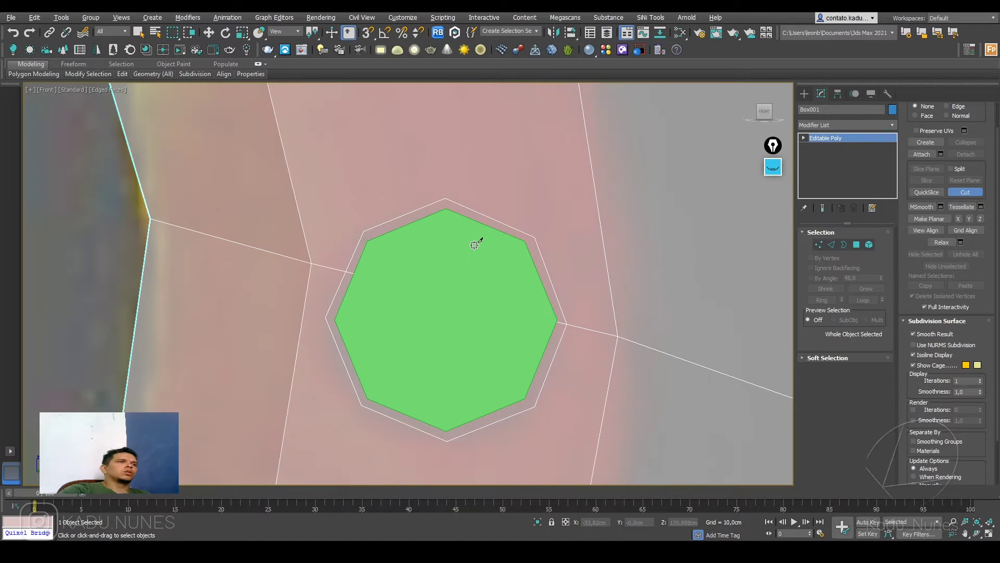
- Move the octagonal cut's topmost vertex and the vertices on its cutting-edge-side half of the outline onto the cylinder's corners
key("1")
key("w")
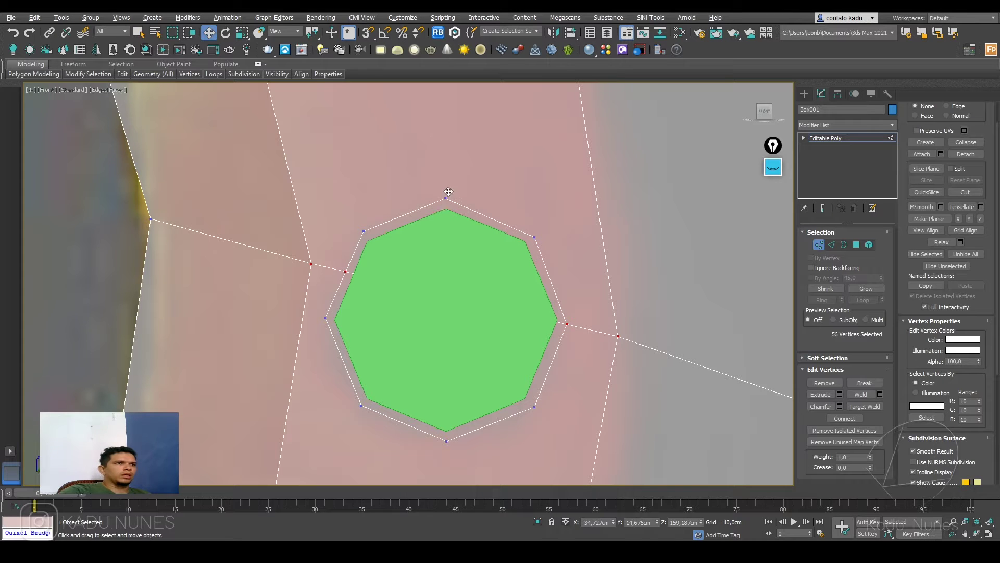
scroll(452, 225, "down", 3)
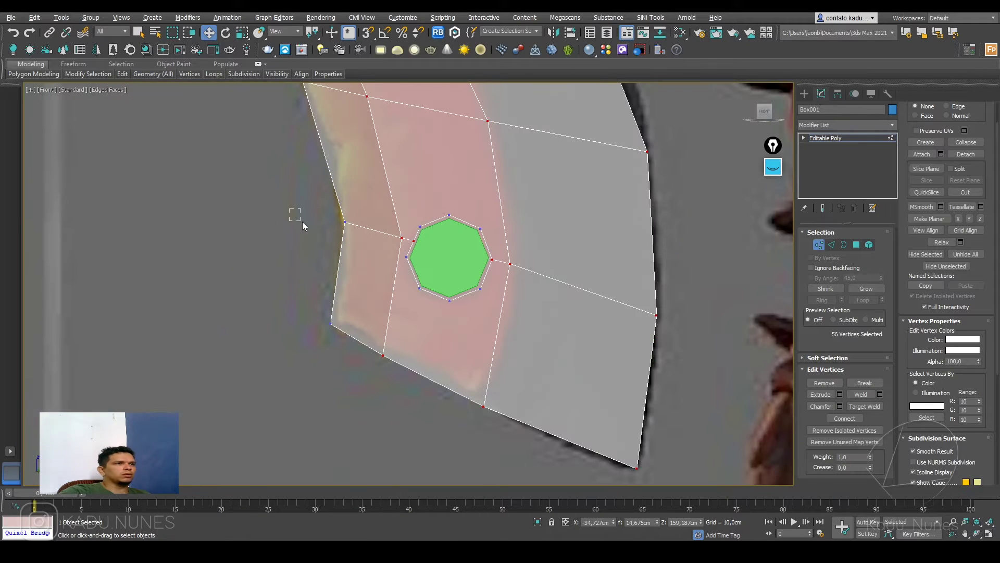
scroll(439, 202, "up", 4)
left_click(459, 227)
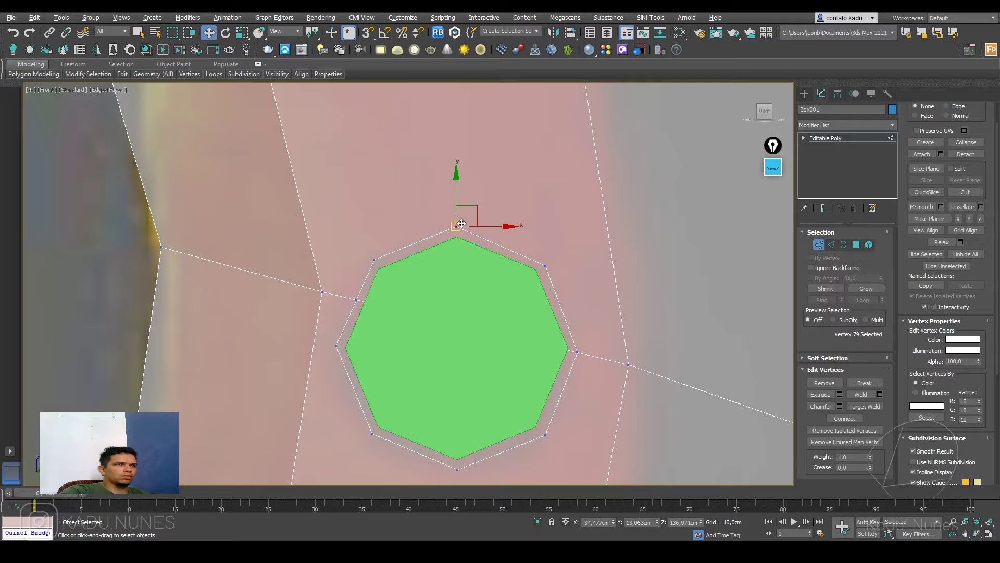
left_click_drag(478, 207, 480, 213)
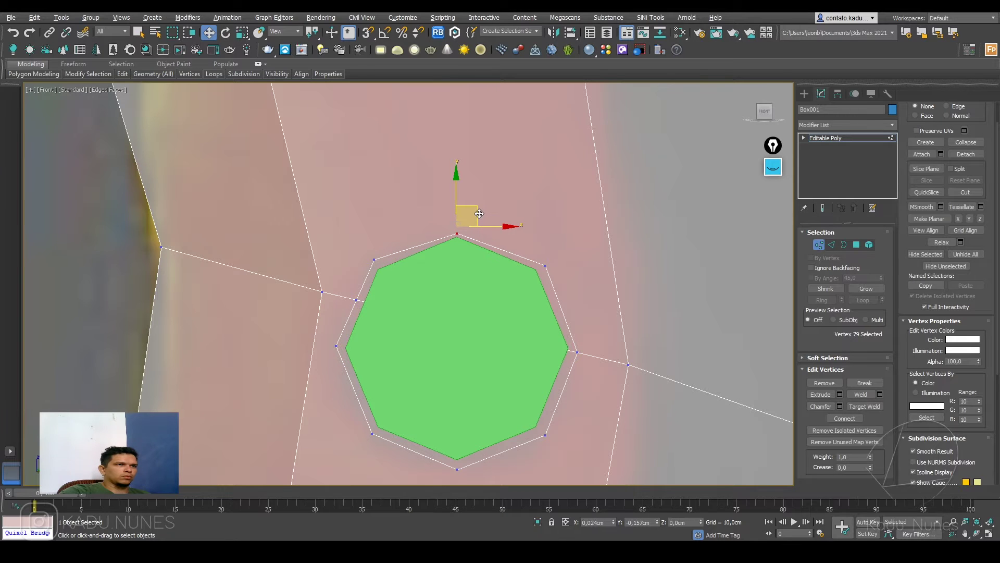
left_click(374, 262)
left_click_drag(393, 241, 397, 249)
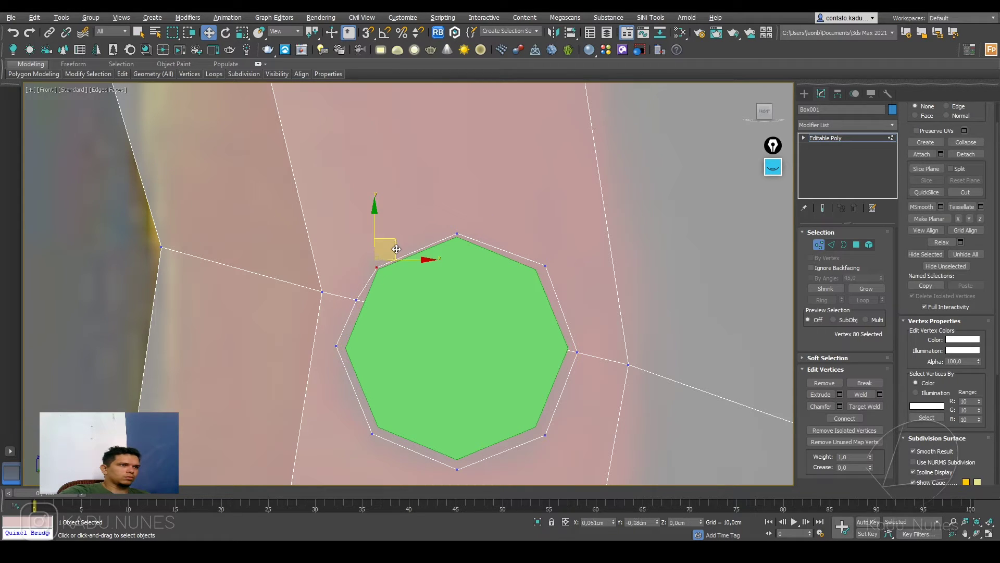
left_click(336, 346)
left_click_drag(357, 329, 366, 331)
left_click_drag(377, 414, 396, 410)
middle_click_drag(397, 410, 431, 318)
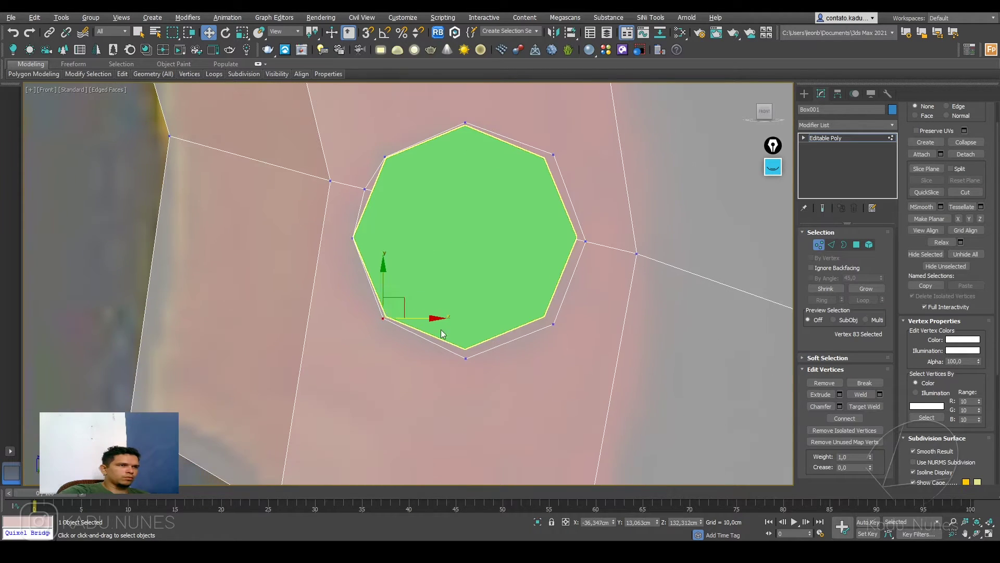
- Move the octagonal cut's bottom, lower-right and right vertices closer to the matching corners of the cylinder
left_click_drag(486, 386, 488, 387)
left_click_drag(485, 341, 483, 335)
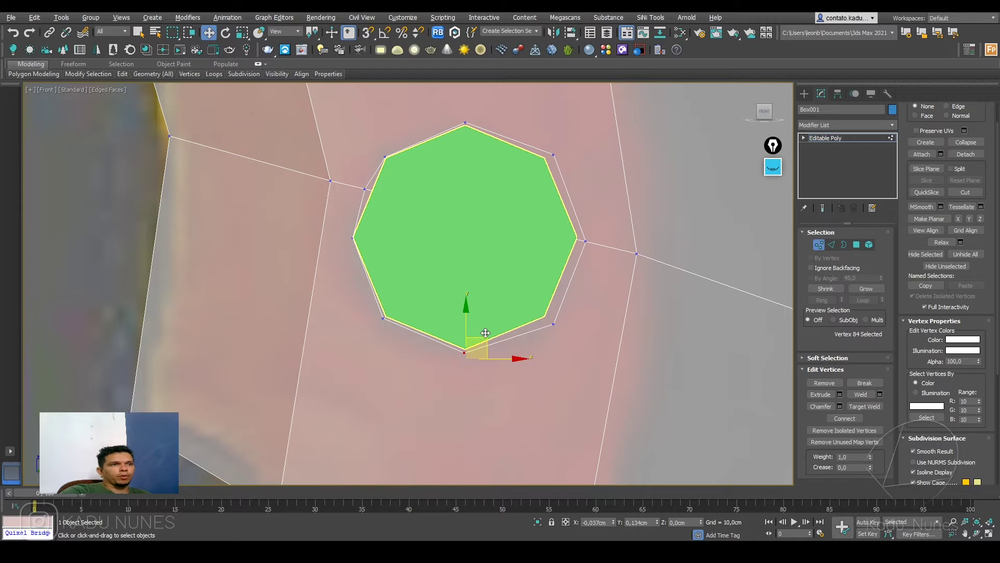
left_click(552, 324)
left_click_drag(562, 312, 559, 308)
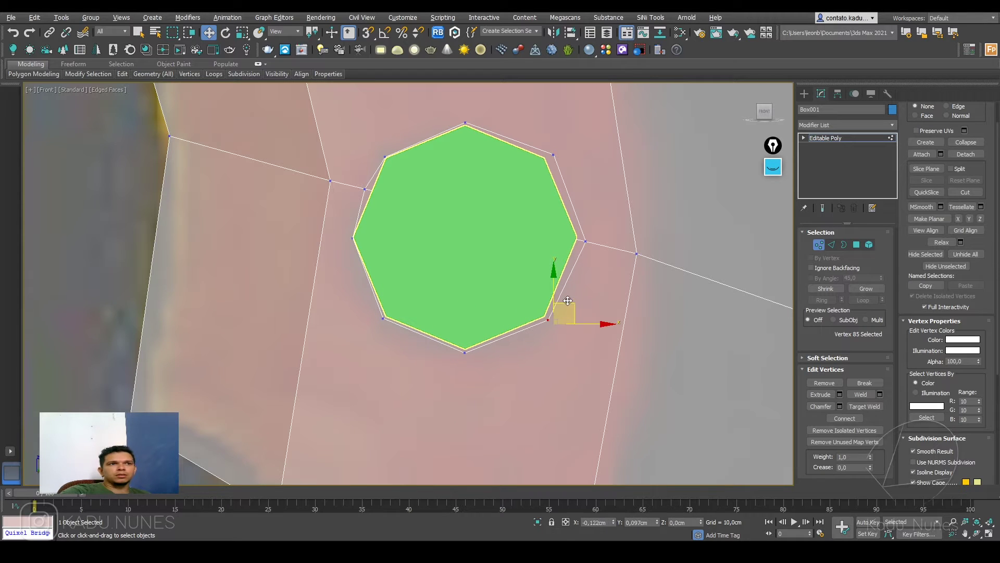
left_click(586, 241)
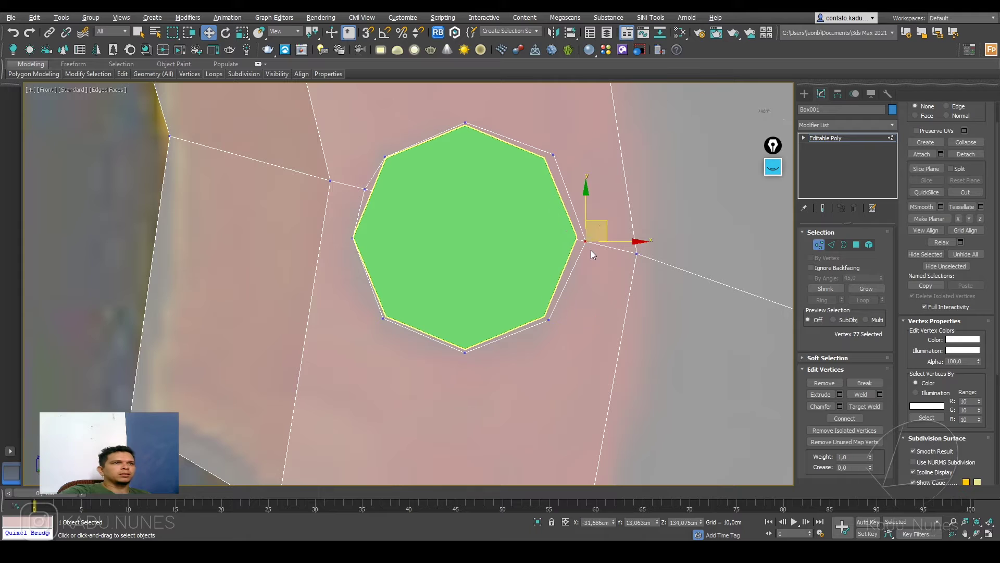
left_click_drag(606, 218, 603, 216)
middle_click_drag(602, 216, 592, 302)
scroll(591, 303, "down", 3)
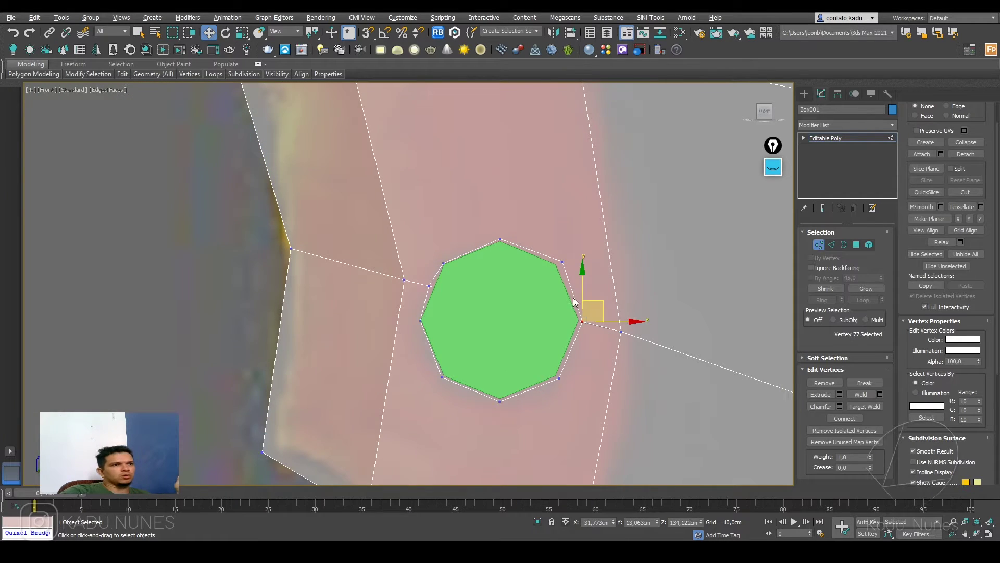
scroll(510, 308, "down", 2)
scroll(478, 315, "up", 4)
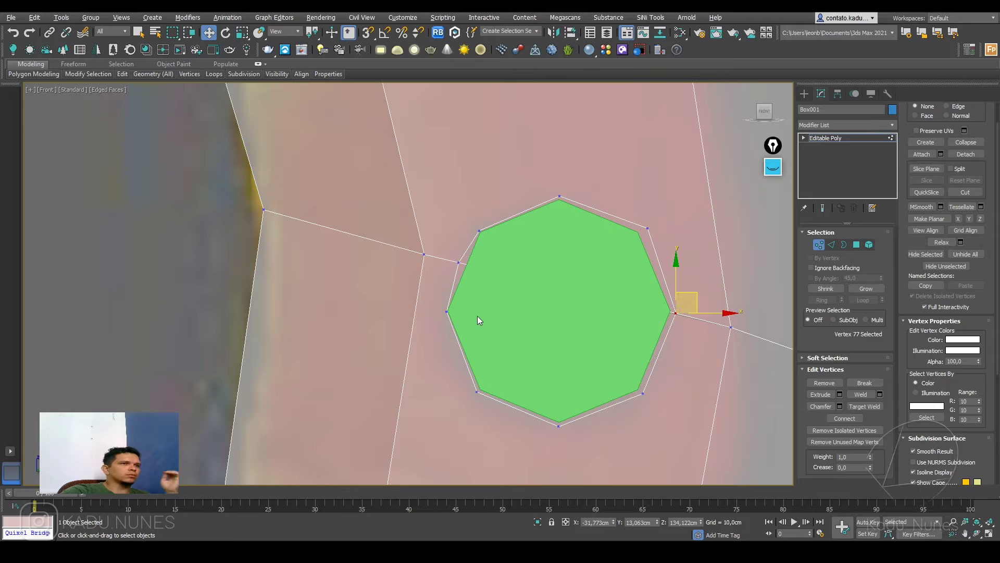
- Connect the blade vertex just left of the octagon to the octagon's left and upper-left vertices
left_click(448, 312)
middle_click_drag(465, 354, 436, 312)
scroll(434, 290, "down", 2)
scroll(423, 269, "up", 3)
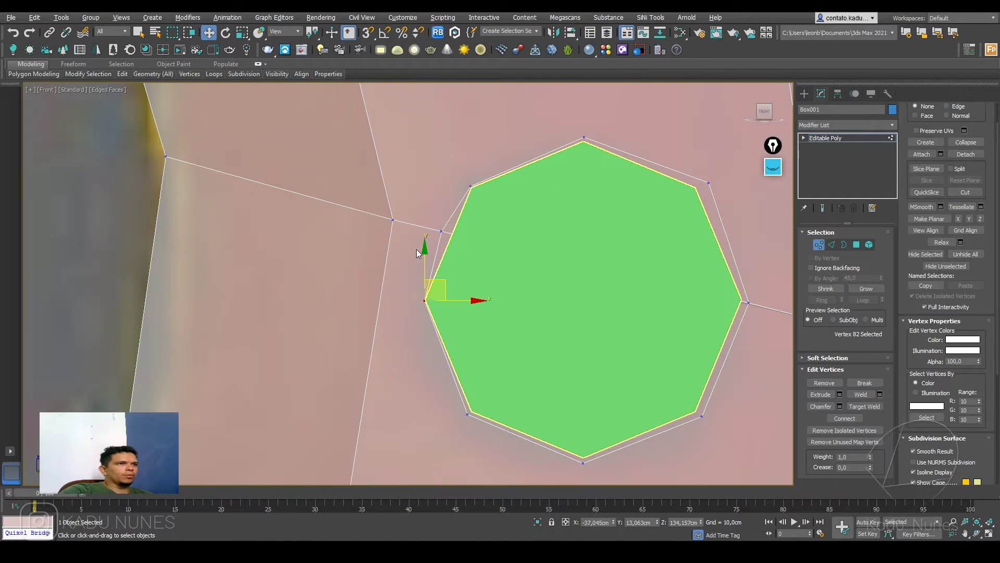
left_click(392, 221, "ctrl")
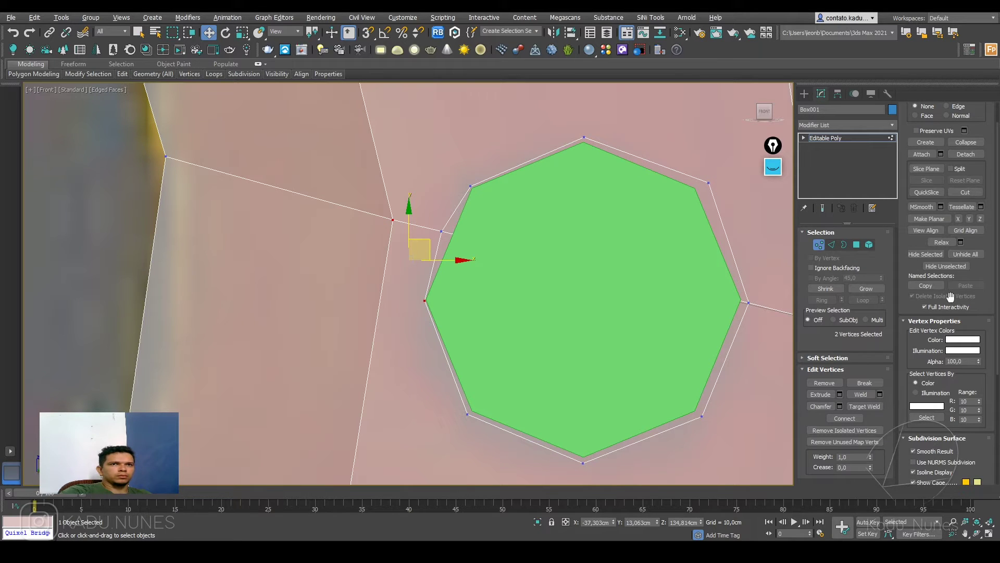
left_click(844, 418)
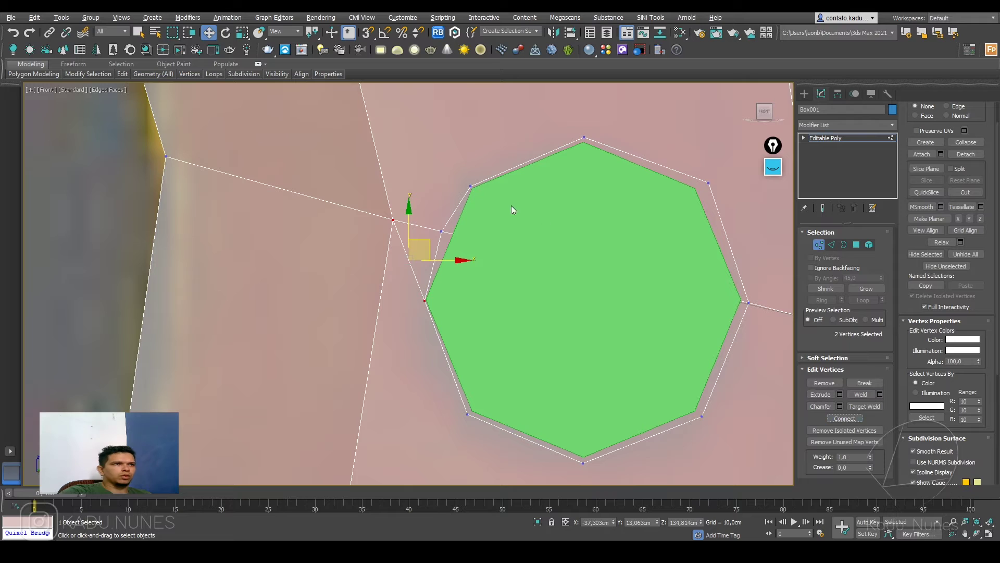
left_click(471, 186)
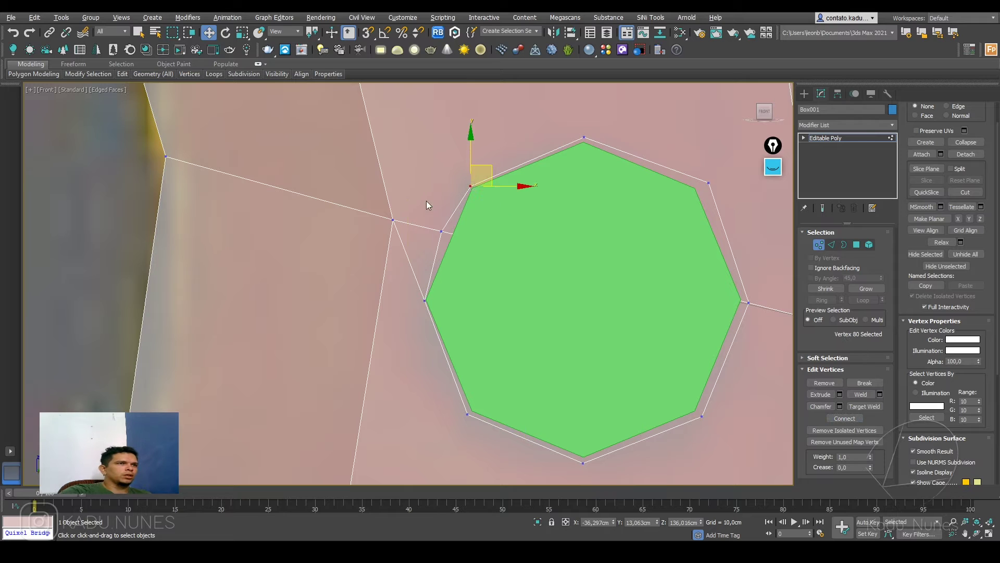
left_click(394, 221, "ctrl")
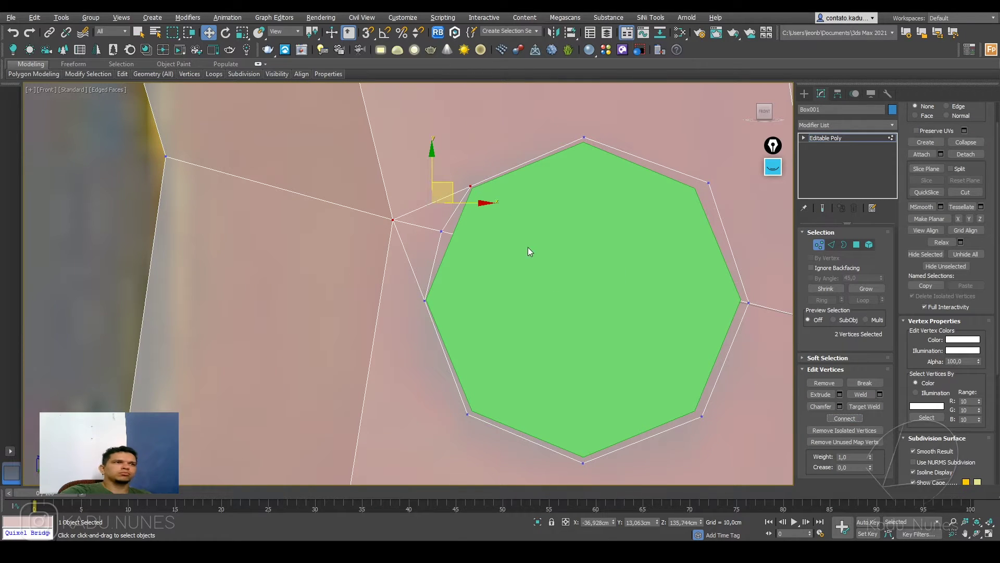
scroll(495, 260, "down", 4)
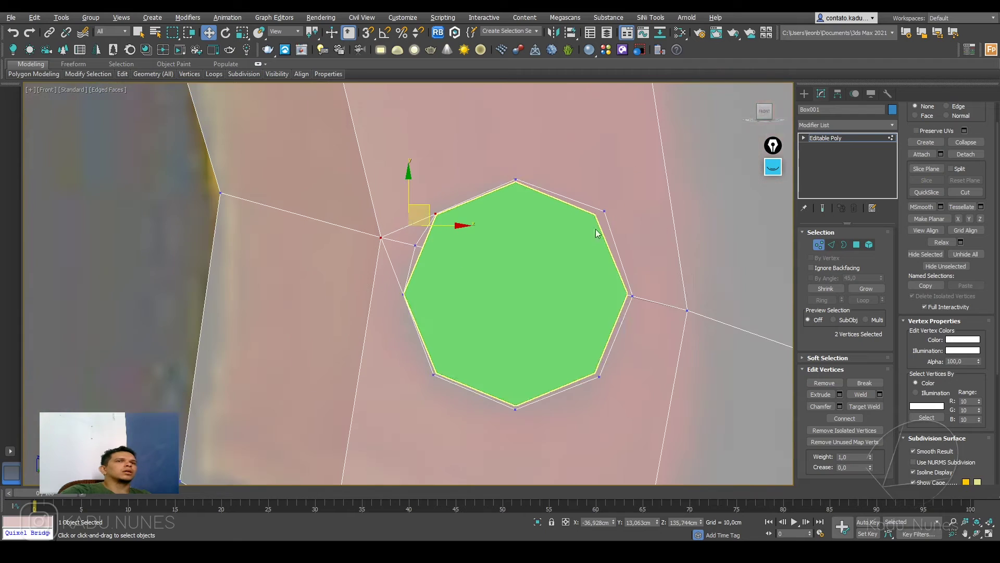
- Delete the eight-sided guide cylinder and select the blade again
left_click(834, 138)
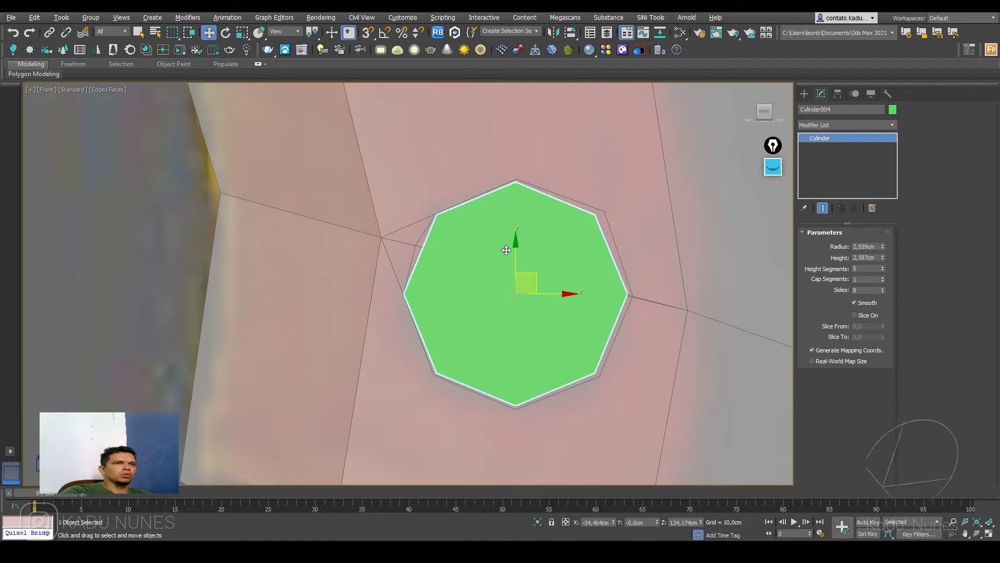
key("Delete")
left_click(505, 250)
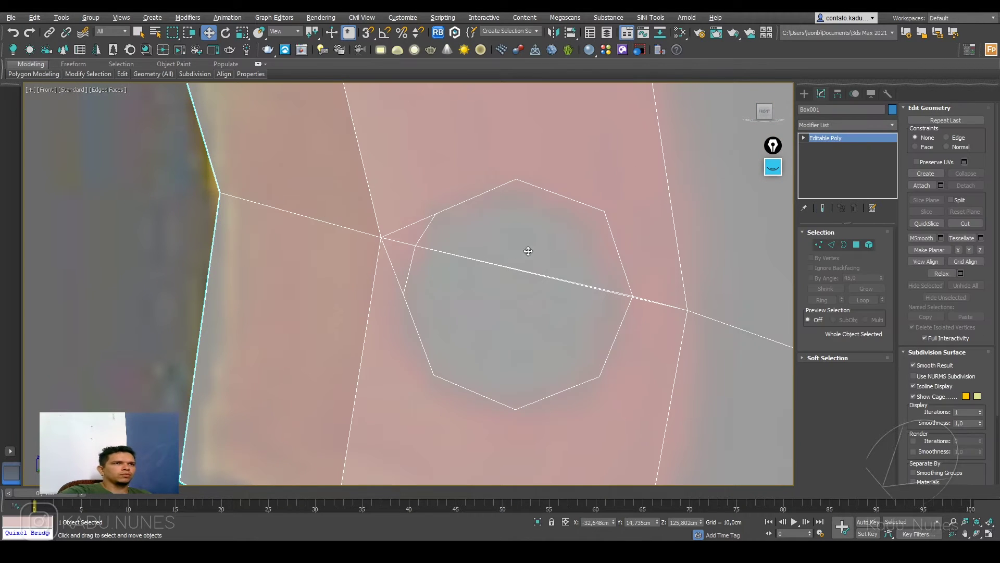
- Connect the blade vertex just right of the octagon to the octagon's upper-right and lower-right vertices
left_click(819, 245)
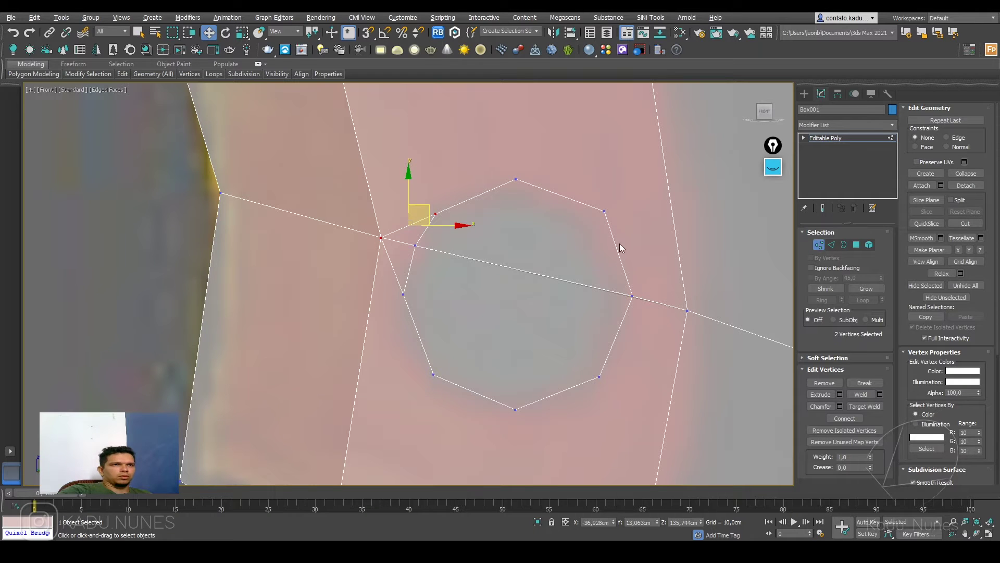
left_click(604, 212)
left_click(687, 311, "ctrl")
left_click(845, 419)
left_click(600, 376)
left_click(688, 311, "ctrl")
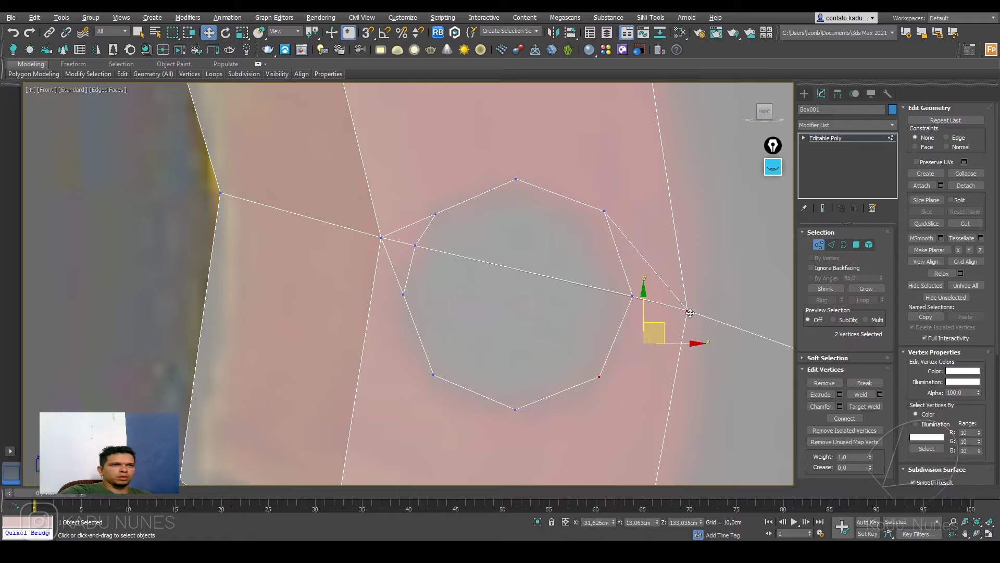
middle_click_drag(612, 384, 630, 290)
scroll(630, 290, "down", 2)
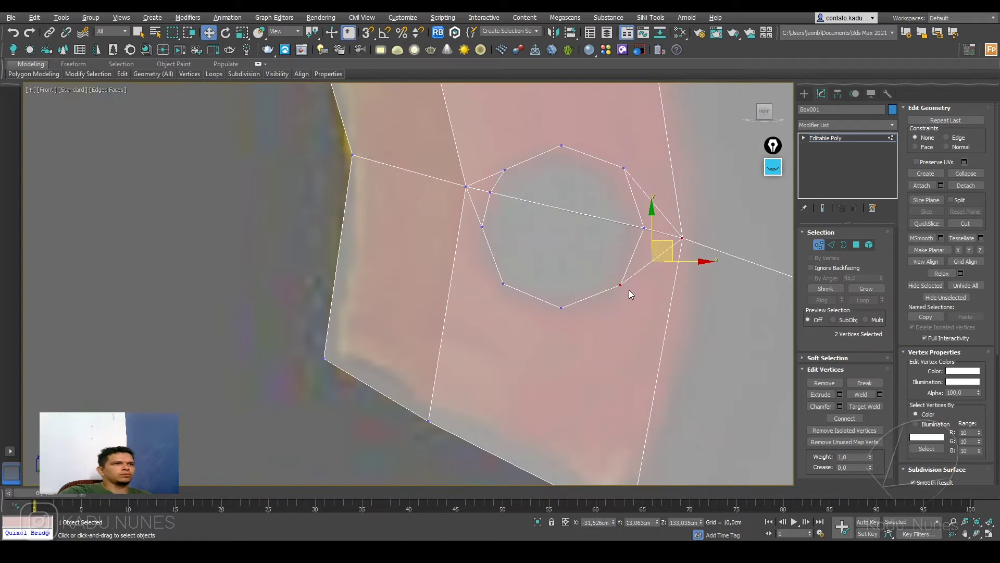
- Connect the octagon's lower-left vertex to the nearest inner vertex on the blade's bottom edge
middle_click_drag(562, 289, 504, 291)
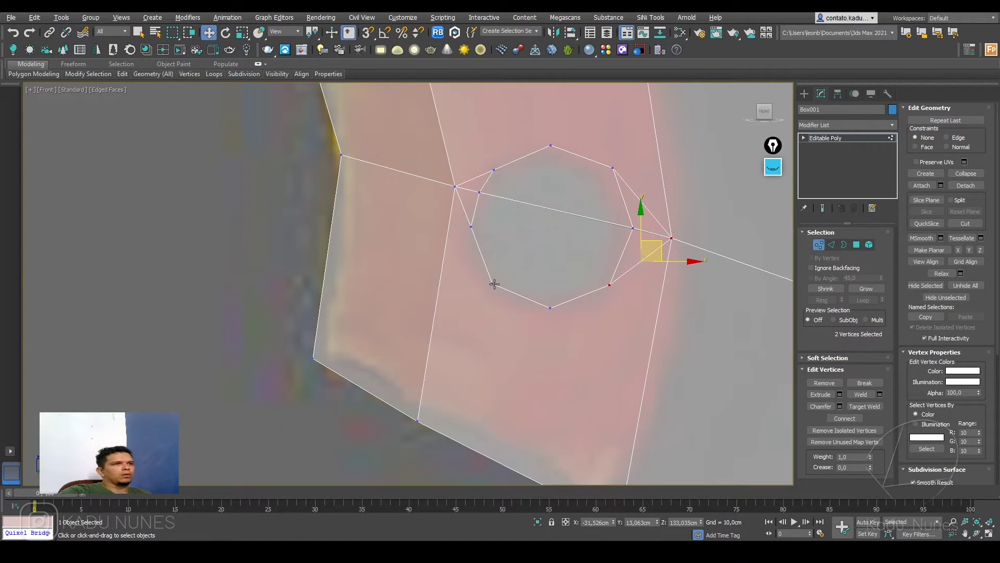
left_click(494, 283)
left_click(417, 418, "ctrl")
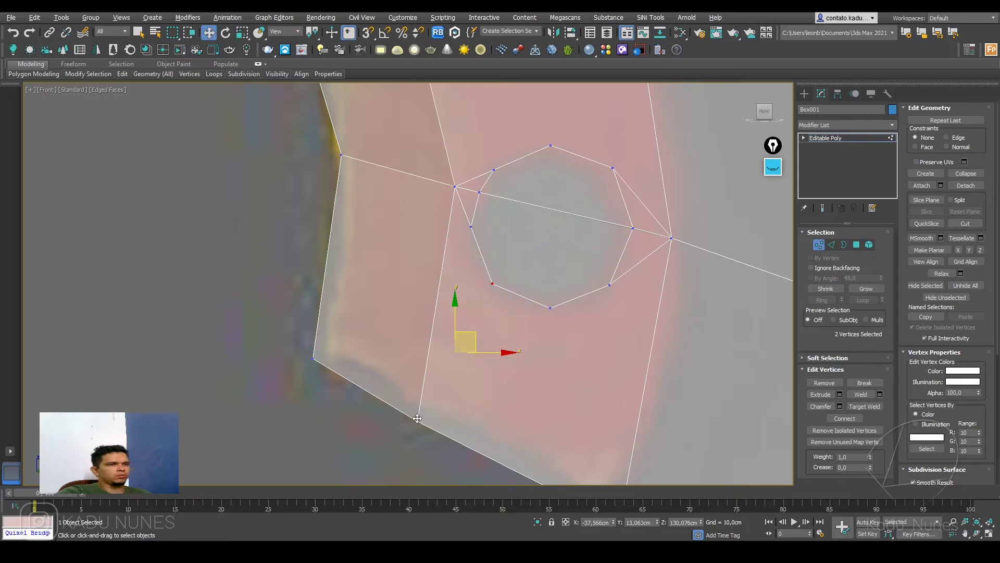
left_click(851, 420)
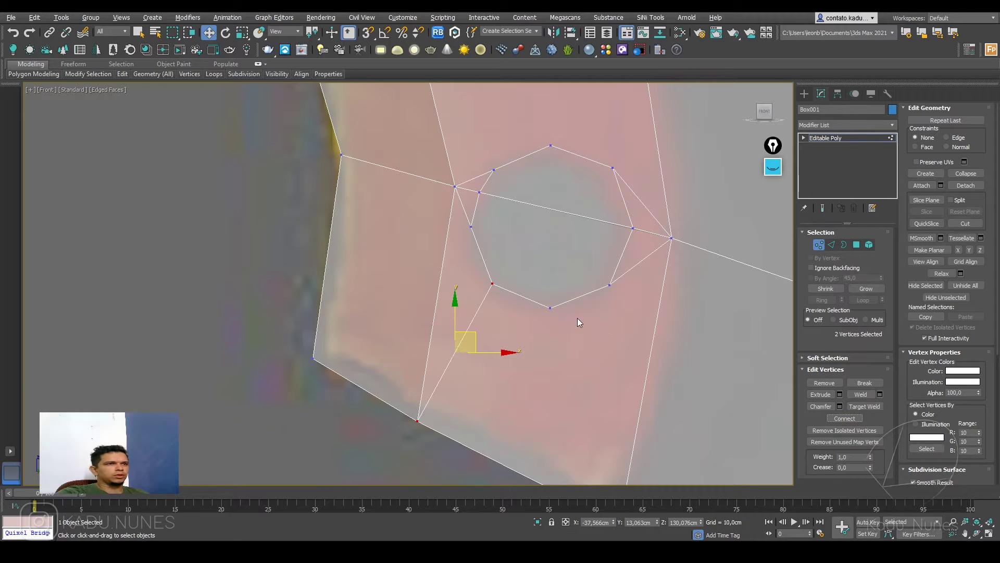
middle_click_drag(577, 318, 565, 292)
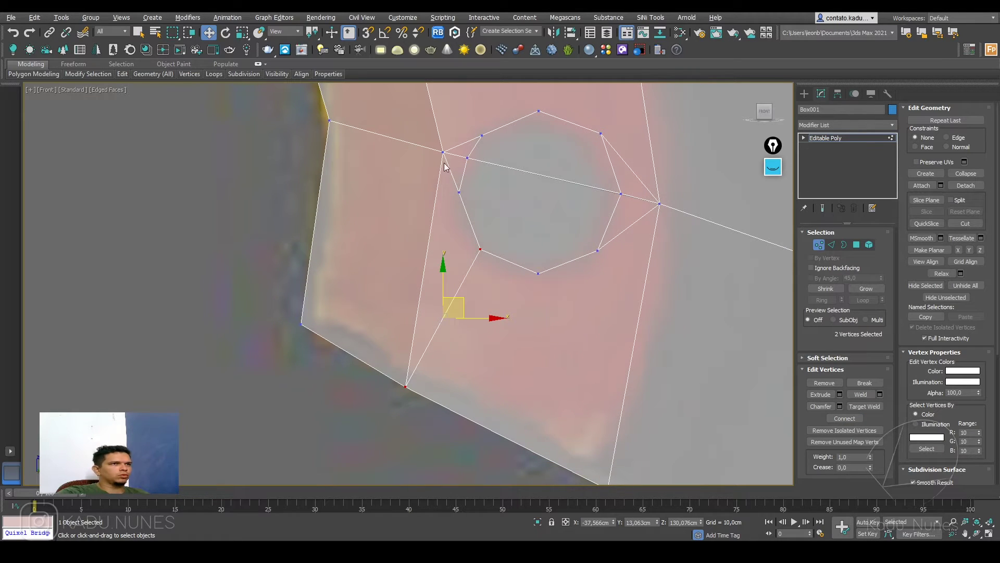
- Try to connect the octagon's lower-right vertex to the inner blade vertex below it on the bottom edge
middle_click_drag(562, 278, 533, 272)
left_click(556, 249)
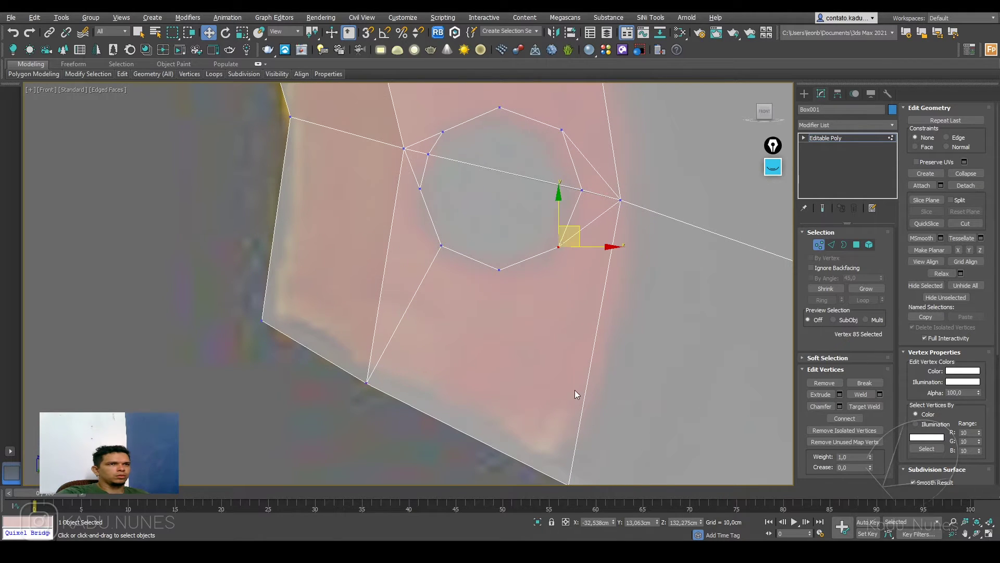
middle_click_drag(576, 392, 569, 357)
left_click(560, 454, "ctrl")
middle_click_drag(512, 307, 513, 329)
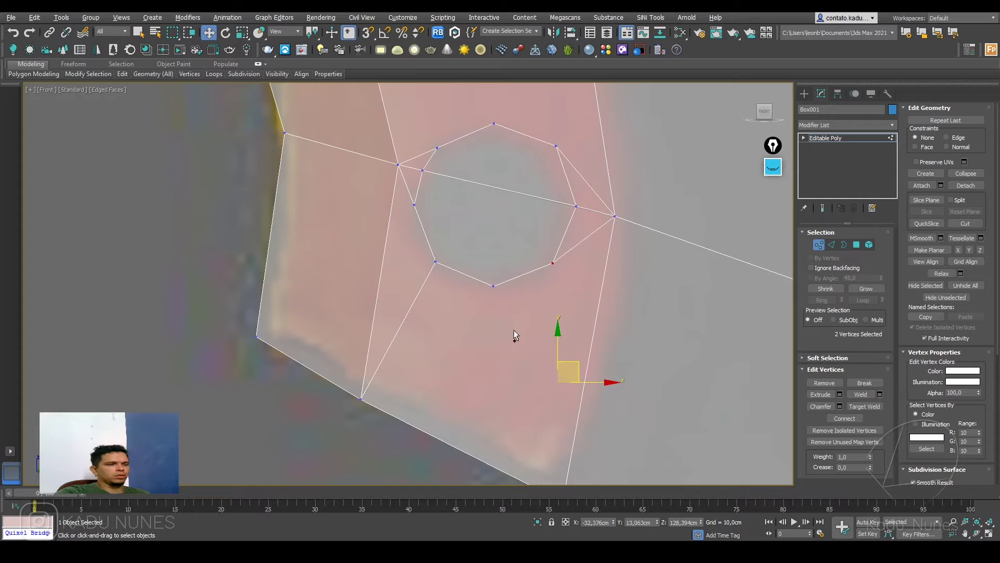
left_click(833, 418)
middle_click_drag(556, 253, 554, 318)
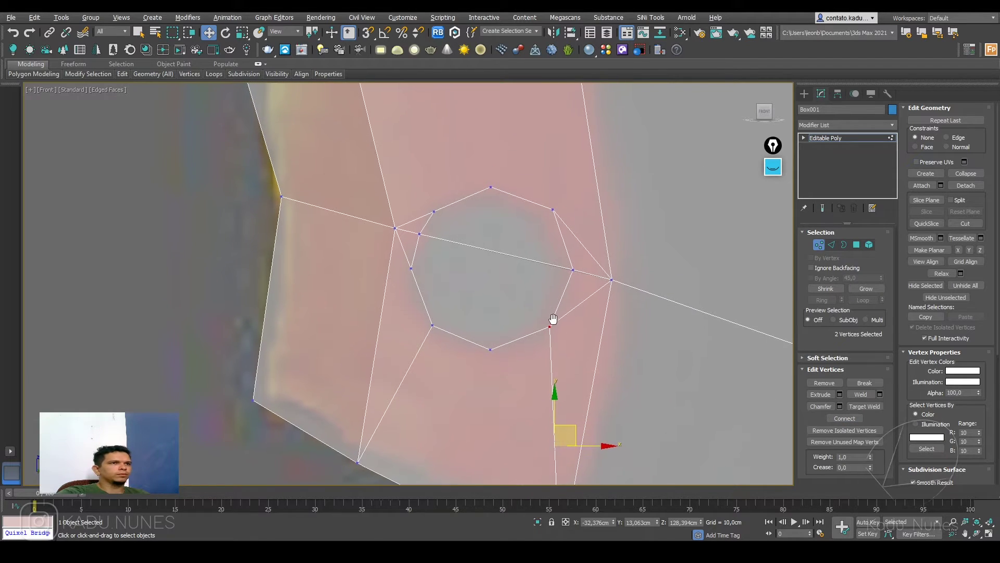
- Try to connect the octagon's upper-right vertex to the blade vertex in the row above it
middle_click_drag(511, 212, 534, 364)
left_click(579, 360)
left_click(593, 146, "ctrl")
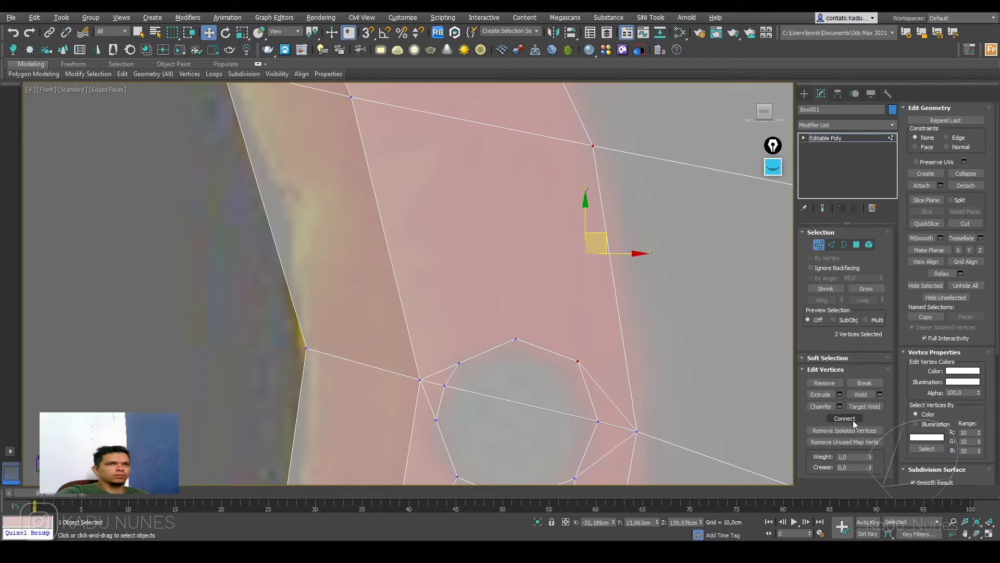
middle_click_drag(605, 323, 578, 155)
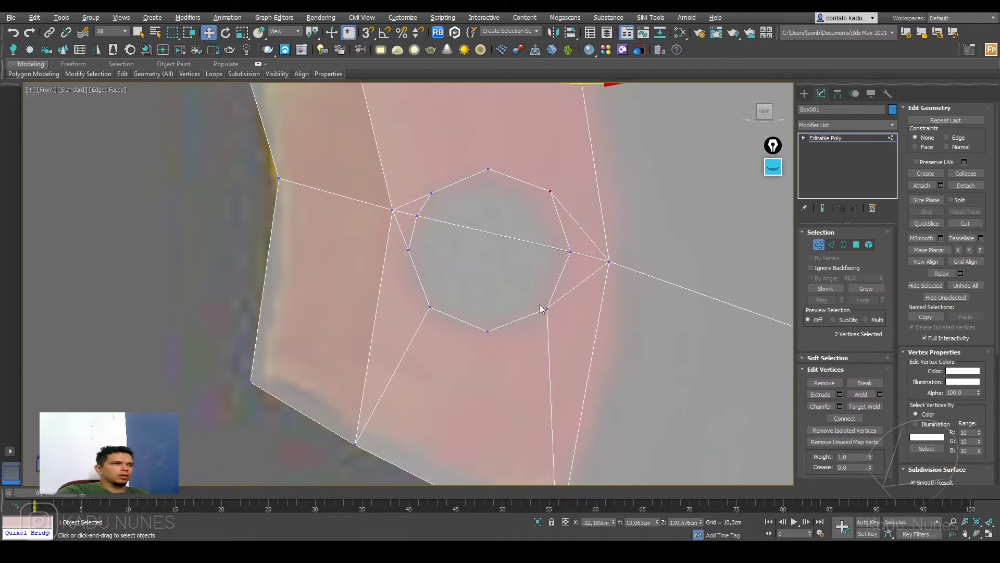
middle_click_drag(526, 335, 526, 260)
- Undo the recent connections from the octagon's lower and upper-right vertices to the blade's surrounding vertices
key("ctrl+z")
key("ctrl+z")
key("ctrl+z")
key("ctrl+z")
key("ctrl+z")
key("ctrl+z")
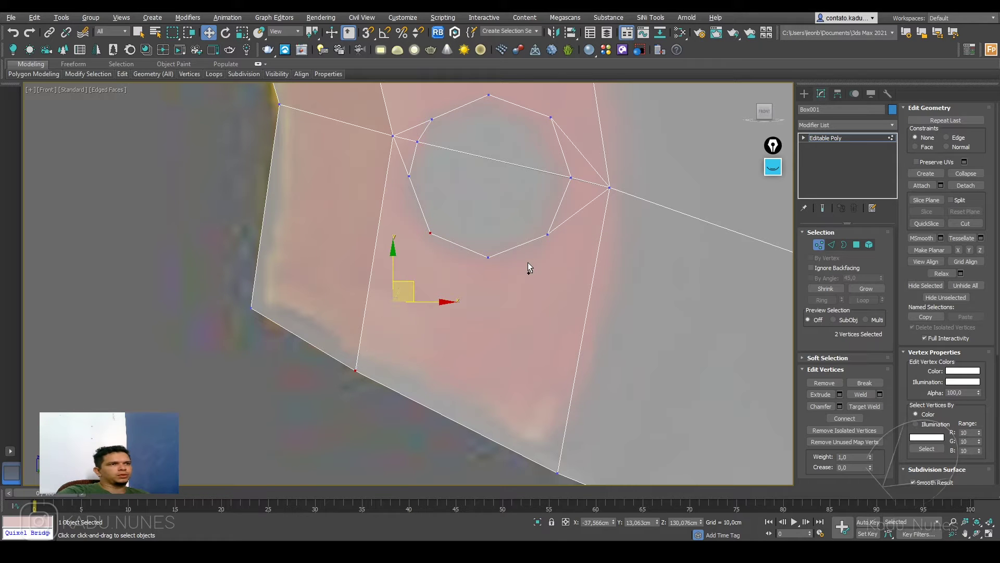
- Connect the edge rings above and below the octagon's row with 1 segment, adding one edge loop on each side of the hole
key("2")
left_click(580, 339)
key("alt+r")
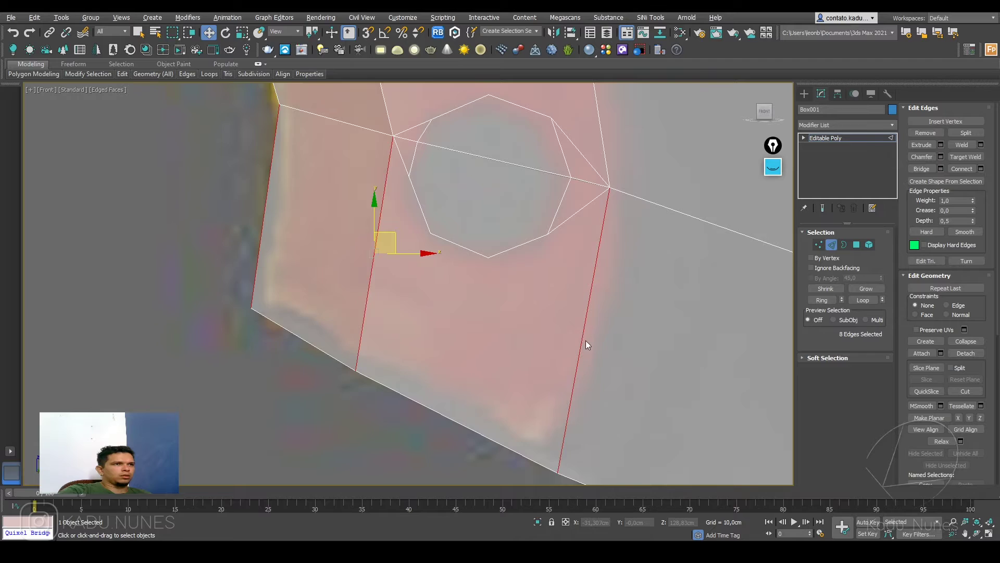
scroll(586, 339, "down", 3)
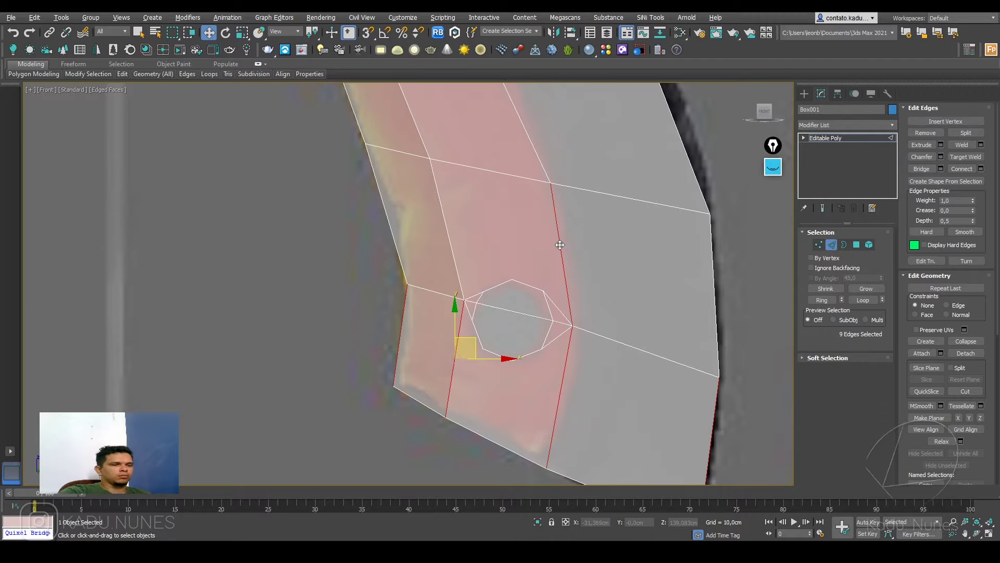
key("alt+r")
left_click(982, 169)
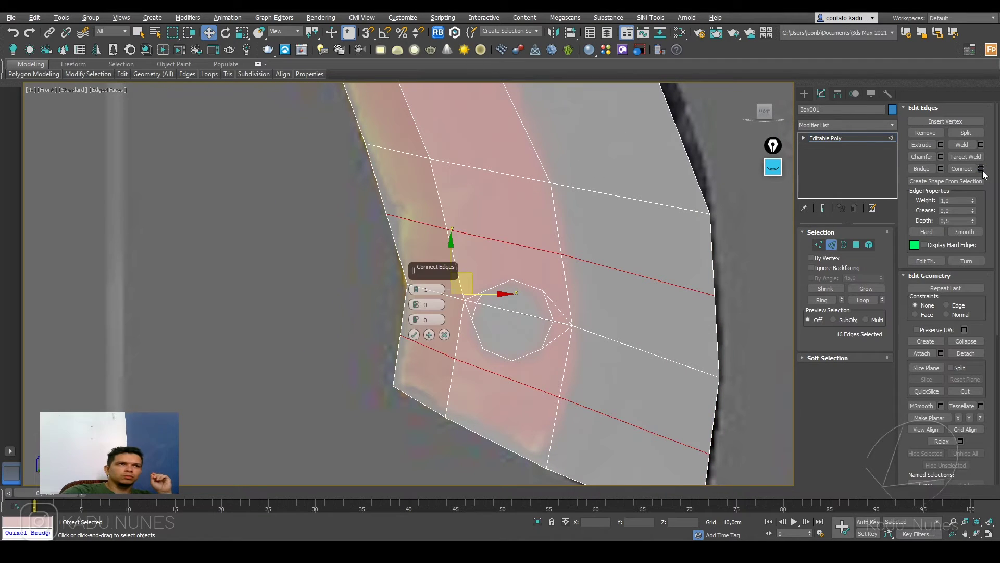
left_click(414, 334)
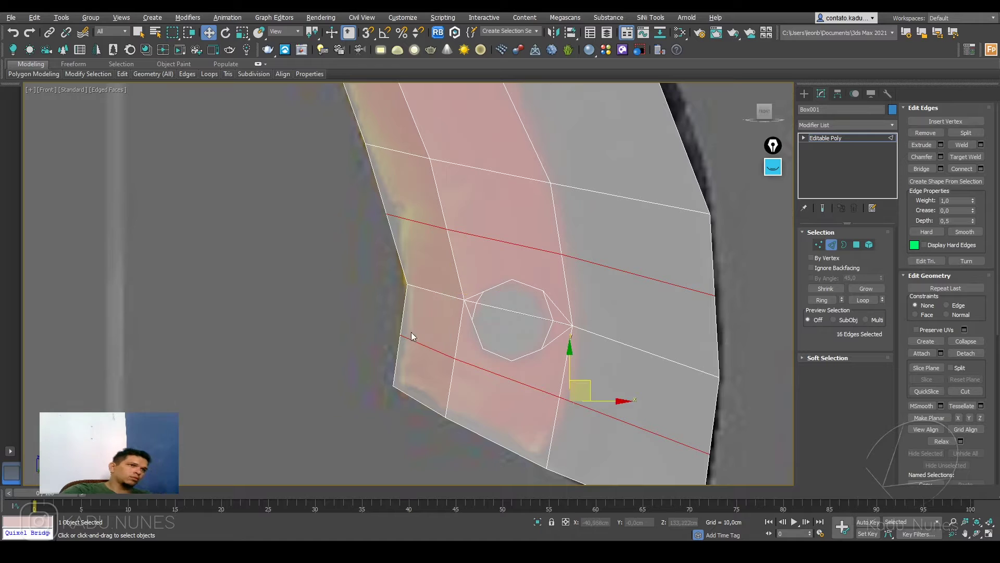
- Move the cutting-edge vertices of the two new loops inward to follow the blade outline in the reference image
key("1")
left_click(392, 214)
left_click_drag(412, 215, 419, 216)
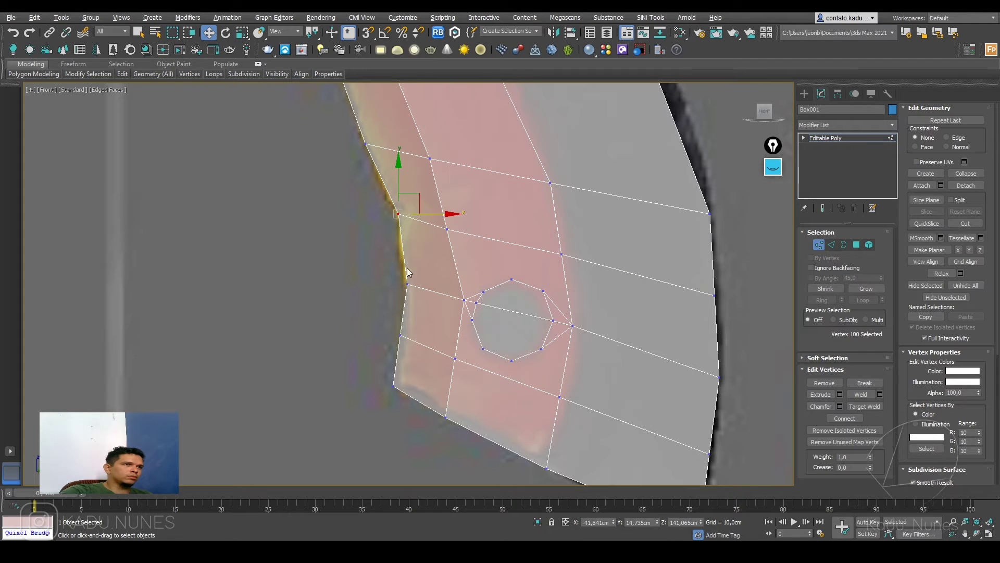
left_click(403, 338)
left_click_drag(427, 335, 436, 336)
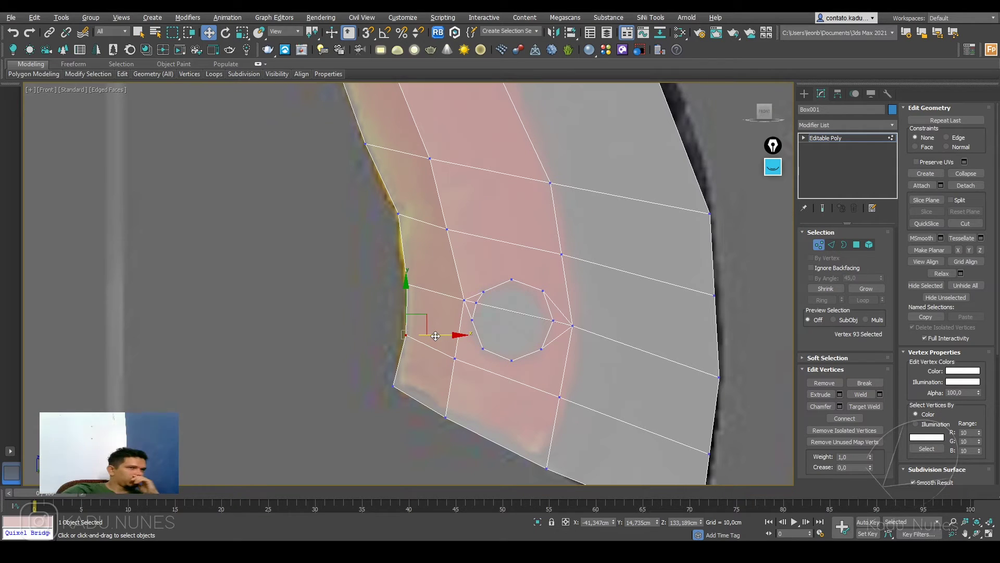
- Connect the octagon's upper-left and upper-right vertices to the nearest blade vertices on the new loop above the hole
scroll(467, 315, "up", 2)
left_click(489, 281)
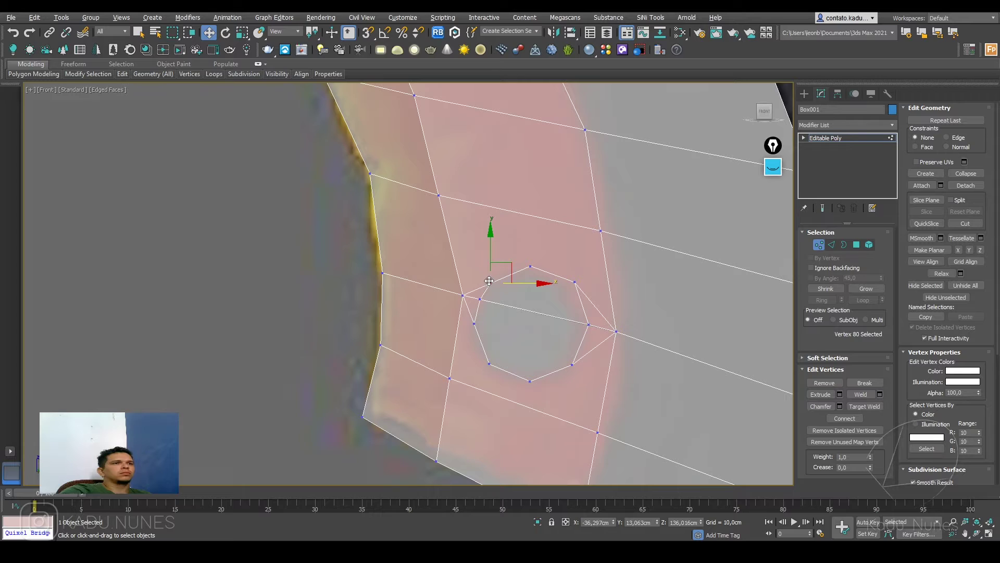
left_click(439, 196, "ctrl")
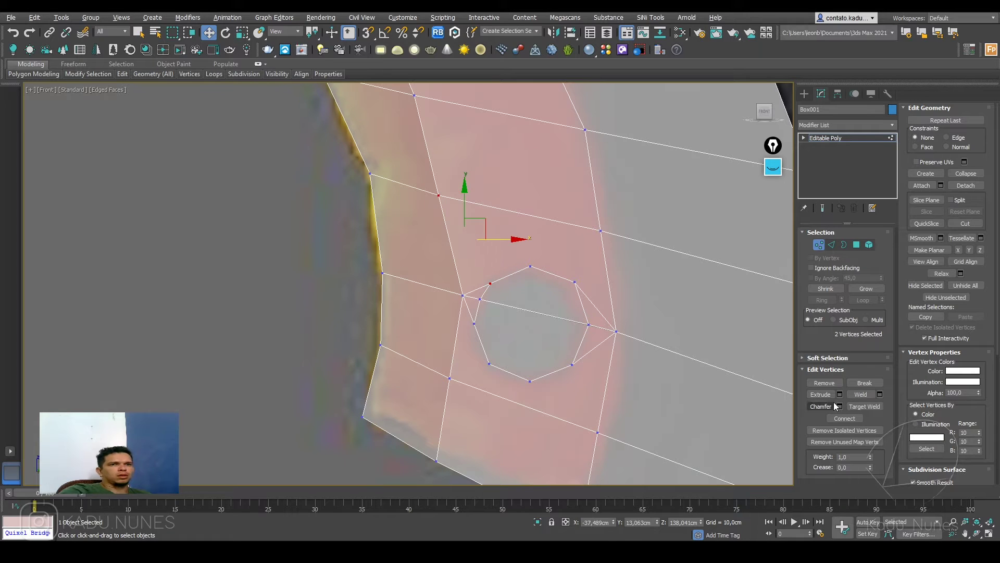
left_click(578, 281)
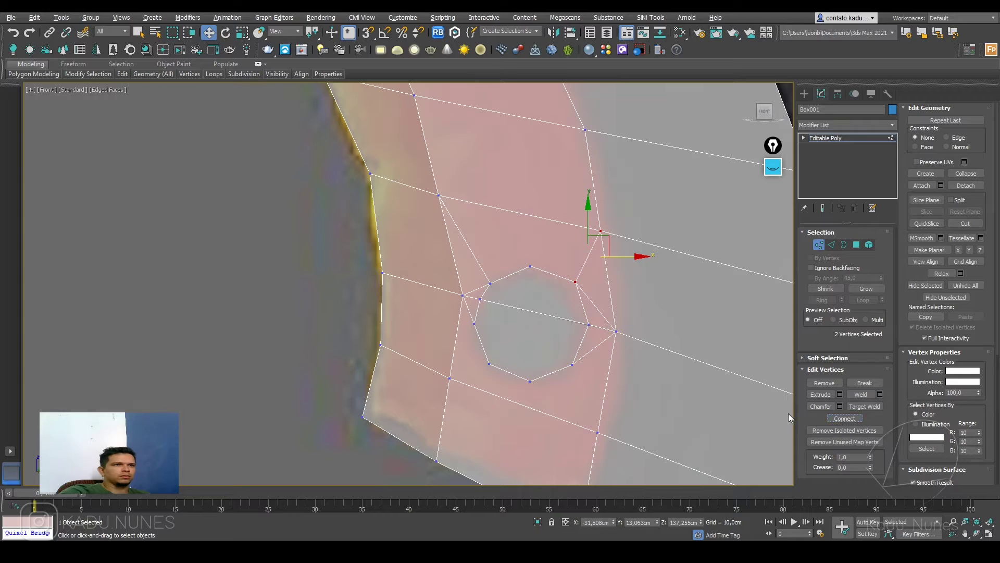
- Connect the octagon's left and lower-right vertices to the nearest blade vertices on the new loop below the hole
left_click(473, 320)
left_click(449, 378, "ctrl")
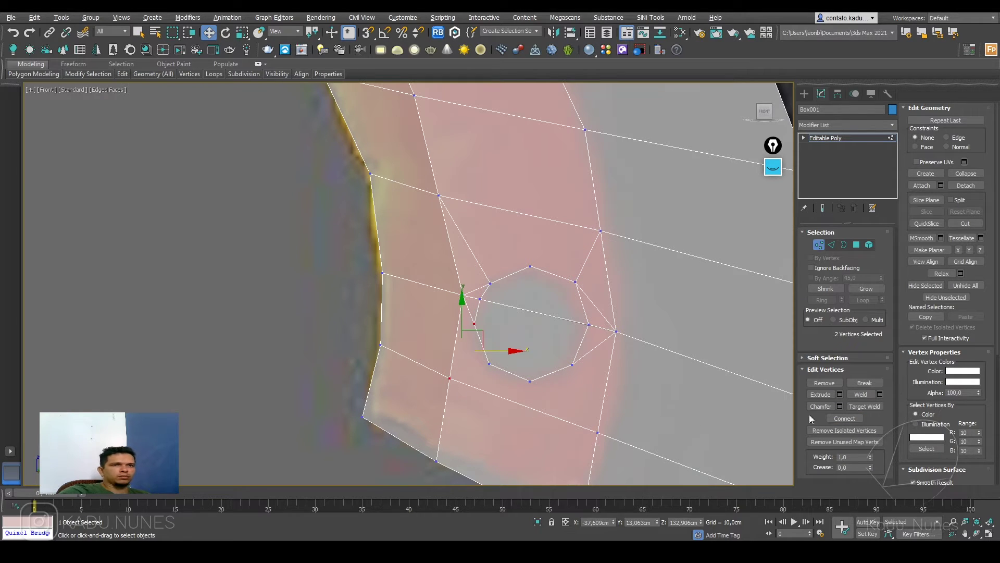
left_click(572, 364, "ctrl")
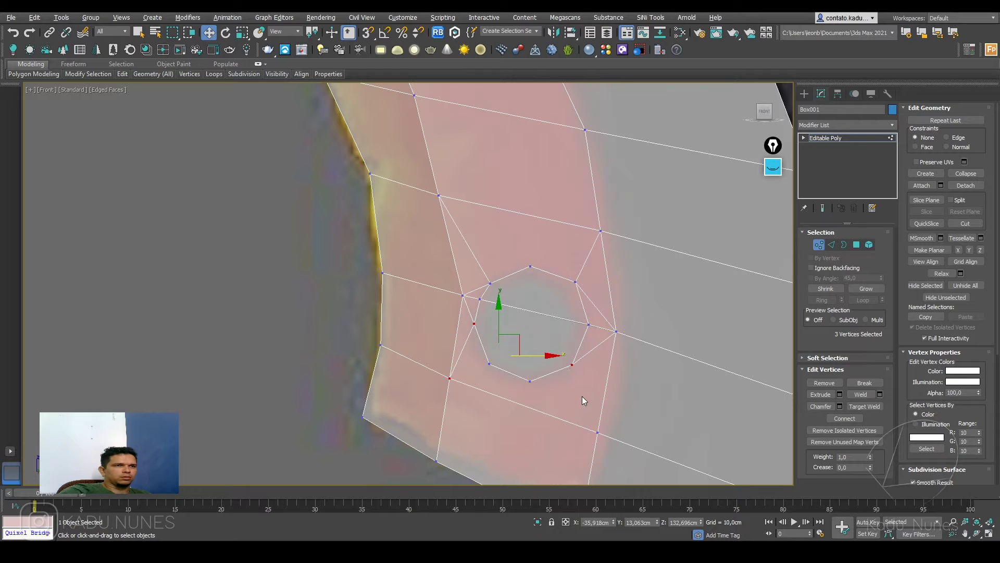
left_click(597, 431)
left_click(573, 365, "ctrl")
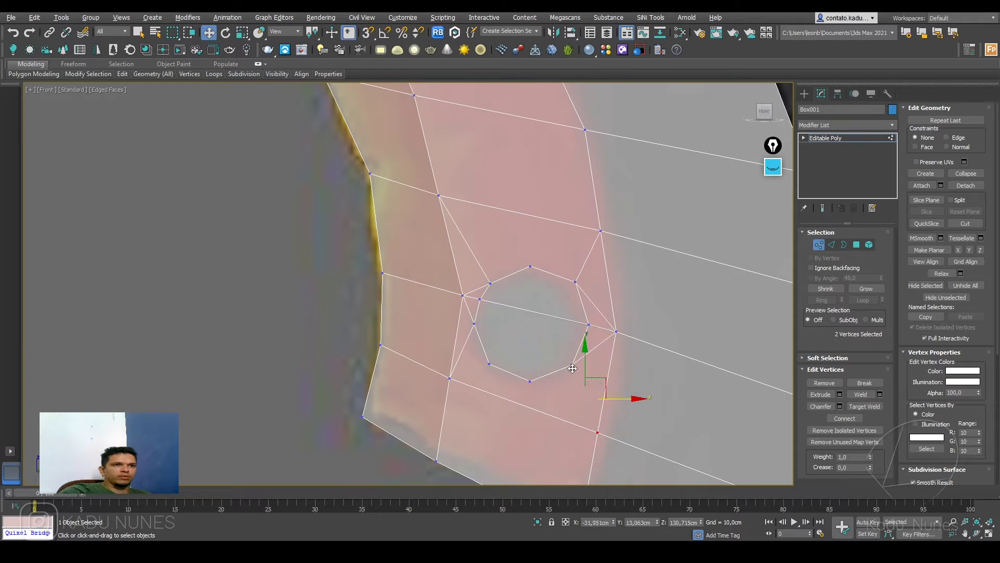
- Connect the octagon's lower-left vertex to the loop vertex at its lower left and its bottom vertex to the one at its lower right
left_click(490, 365)
left_click(449, 377, "ctrl")
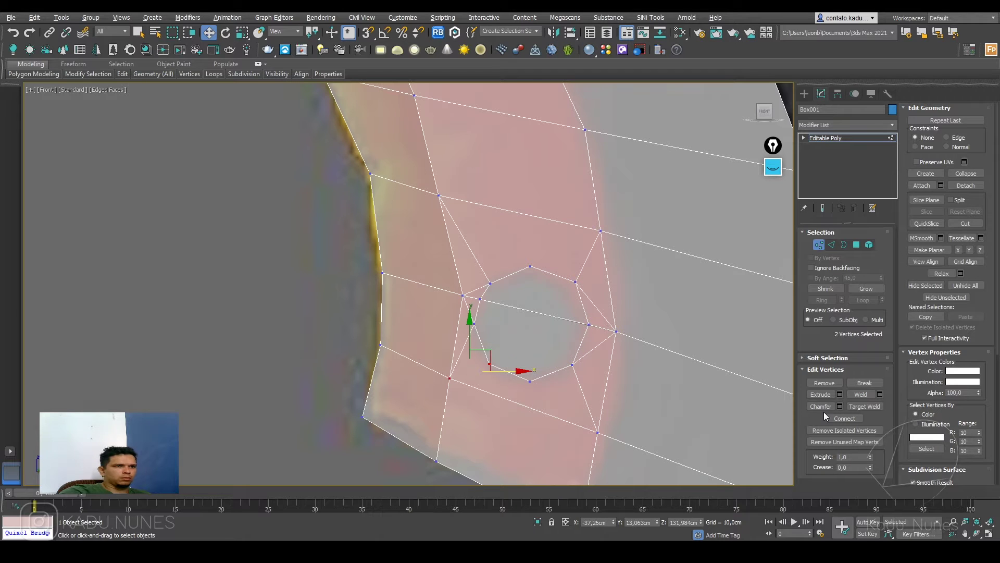
left_click(530, 381)
left_click(598, 432, "ctrl")
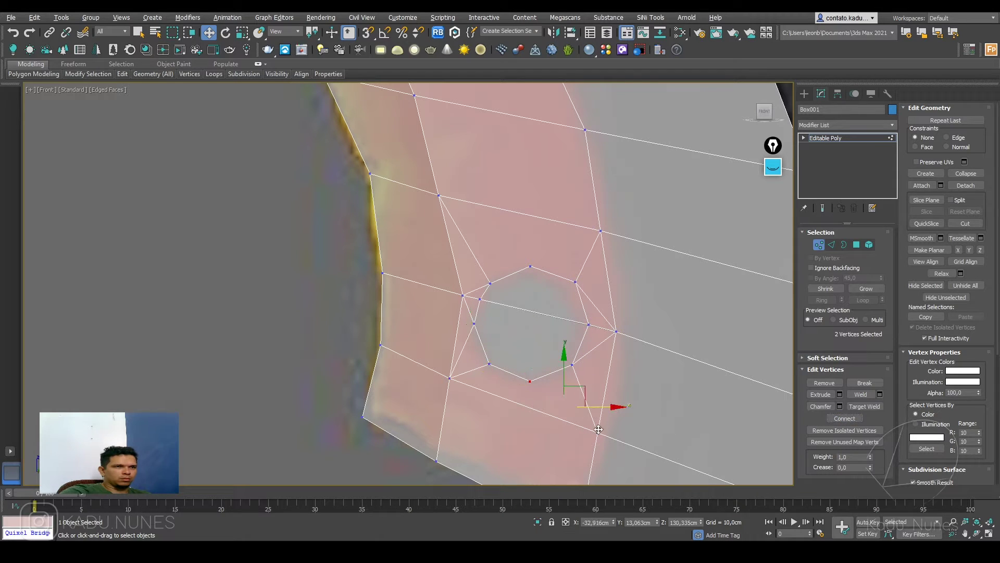
- Connect the octagon's top vertex to the blade vertex at its upper left on the loop above the hole
middle_click_drag(578, 328, 573, 359)
left_click(531, 302)
left_click(438, 229, "ctrl")
left_click(844, 419)
middle_click_drag(674, 341, 645, 323)
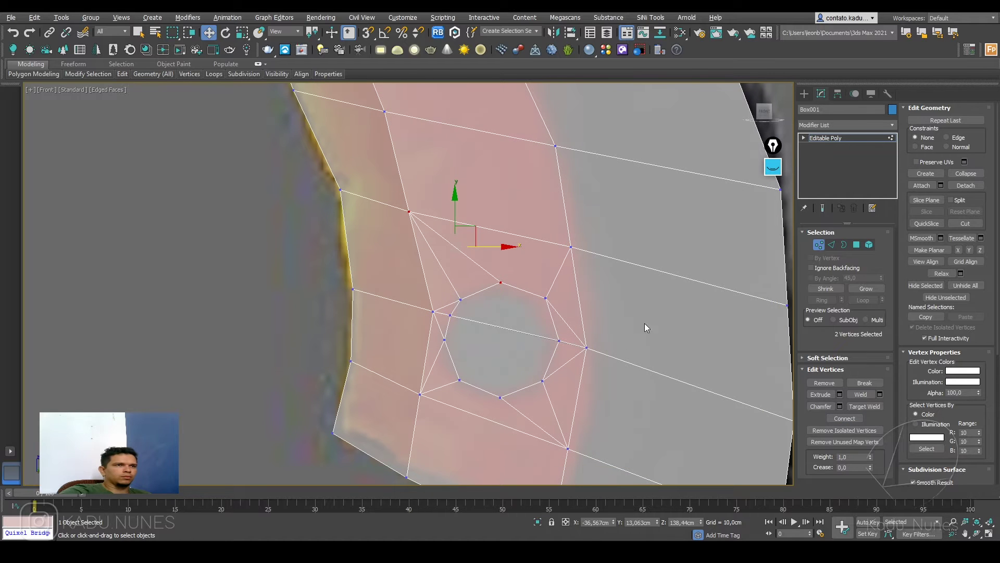
- Select the two polygons inside the octagon and examine the front and side of the blade around the hole
left_click(858, 243)
left_click(505, 313)
left_click(501, 348, "ctrl")
middle_click_drag(500, 348, 541, 354, "alt")
scroll(513, 344, "up", 5)
scroll(519, 343, "down", 2)
left_click(835, 141)
middle_click_drag(516, 320, 628, 319, "alt")
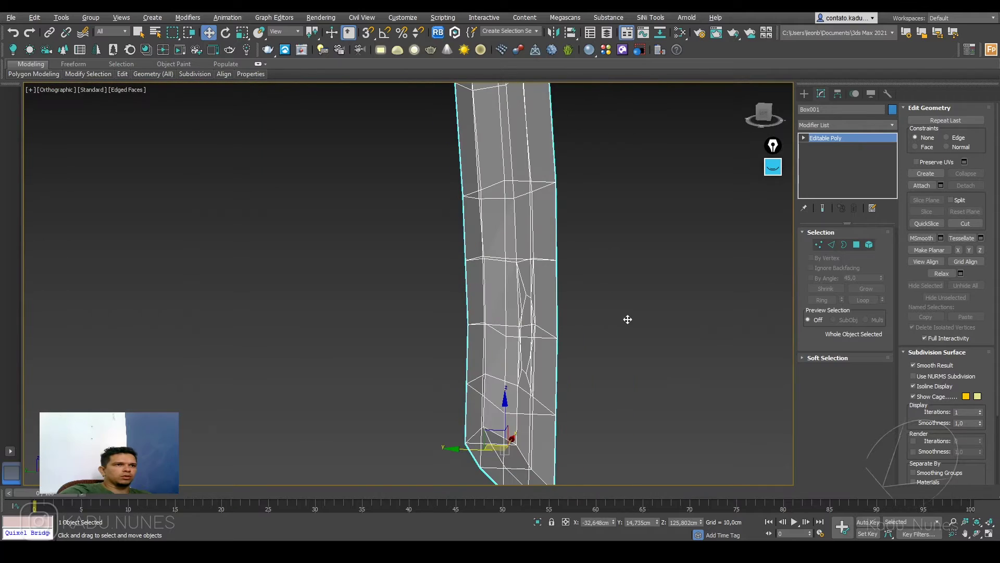
- Delete all polygons of the blade's back half, selecting them from the left side view
left_click(858, 244)
key("alt+x")
scroll(589, 275, "down", 5)
middle_click_drag(574, 260, 572, 328)
key("l")
key("z")
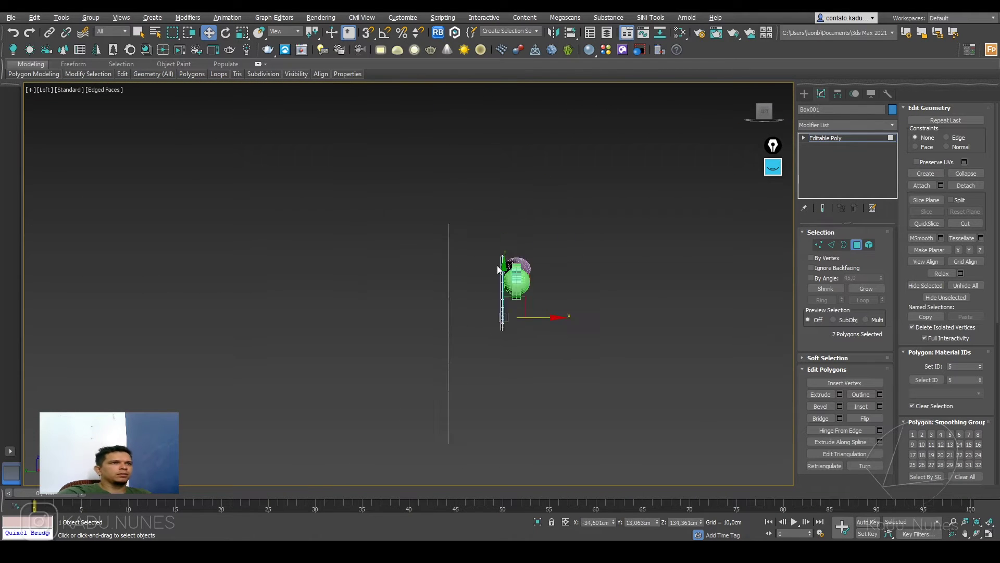
middle_click_drag(506, 315, 486, 262)
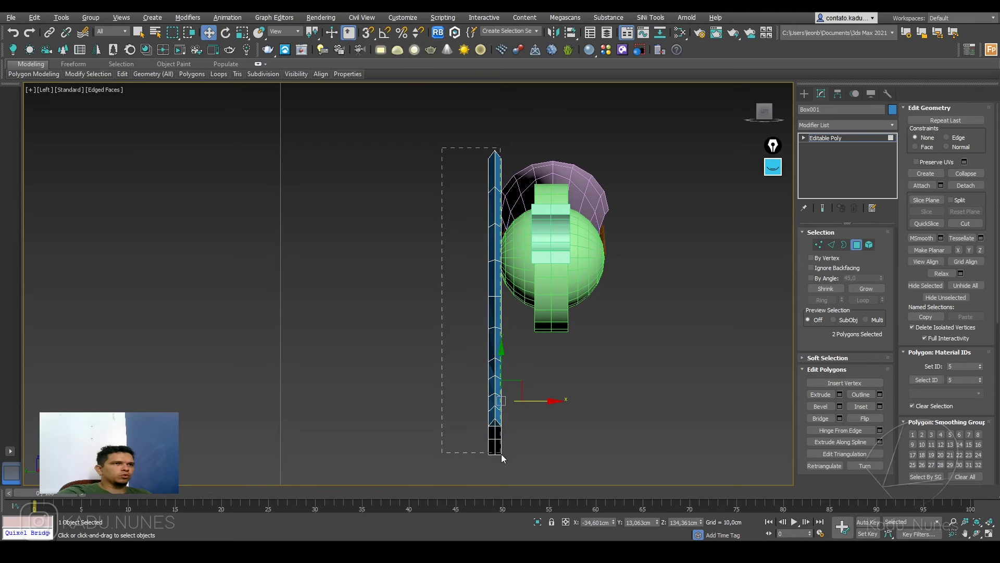
left_click_drag(493, 486, 493, 489)
key("Delete")
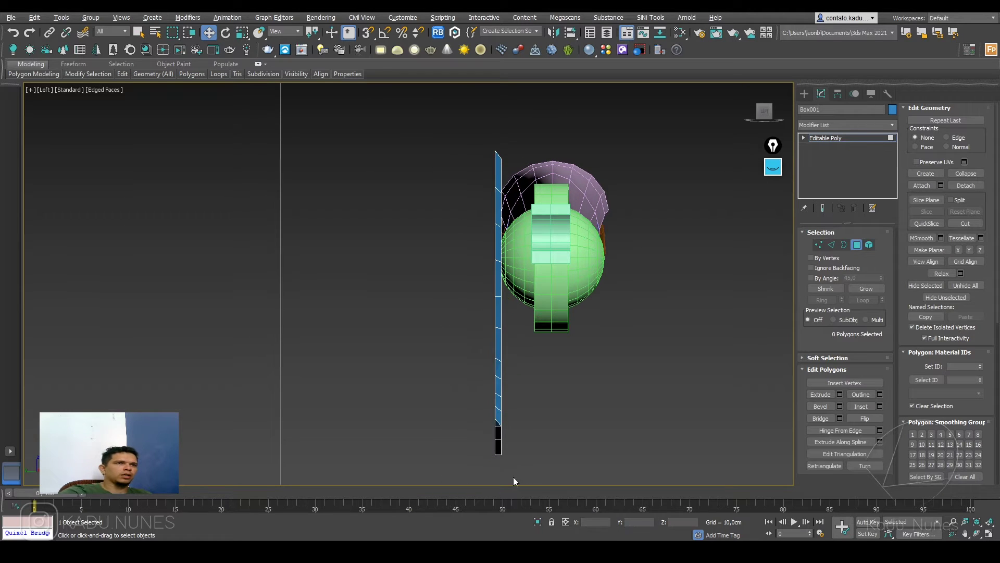
- Apply a Symmetry modifier to the blade with mirror axis Y and Flip enabled
left_click(845, 136)
middle_click_drag(628, 319, 567, 338, "alt")
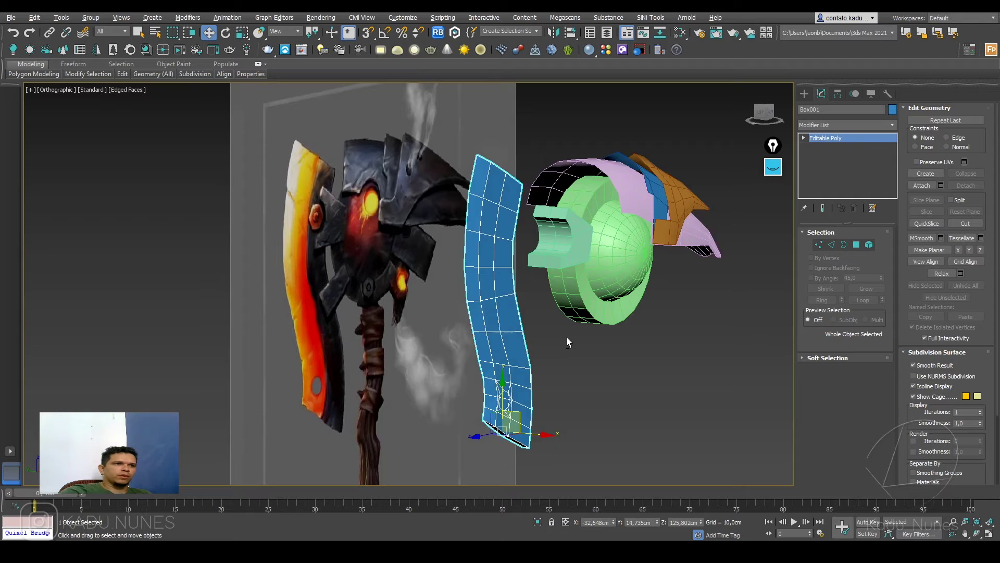
left_click(813, 125)
type("sy")
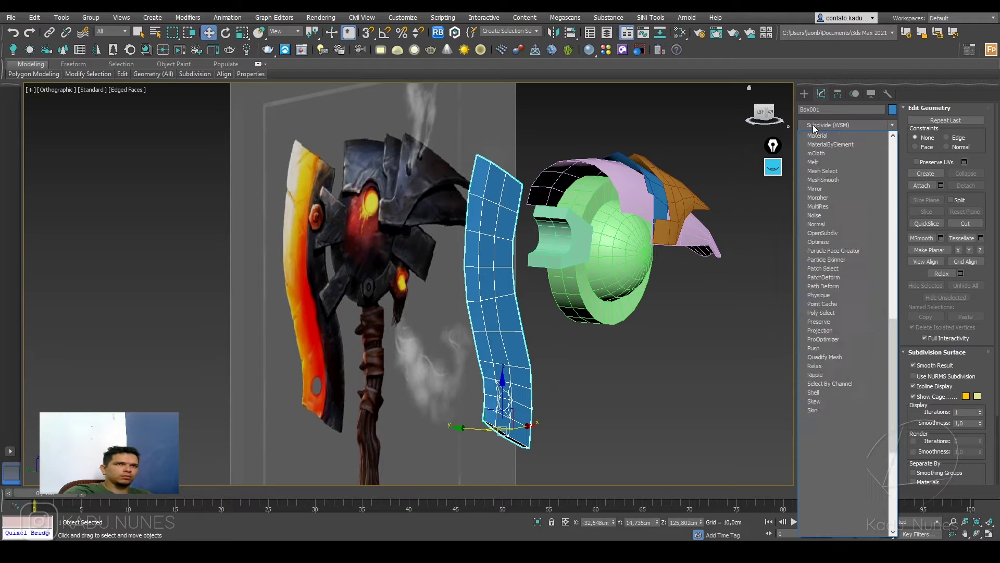
key("Return")
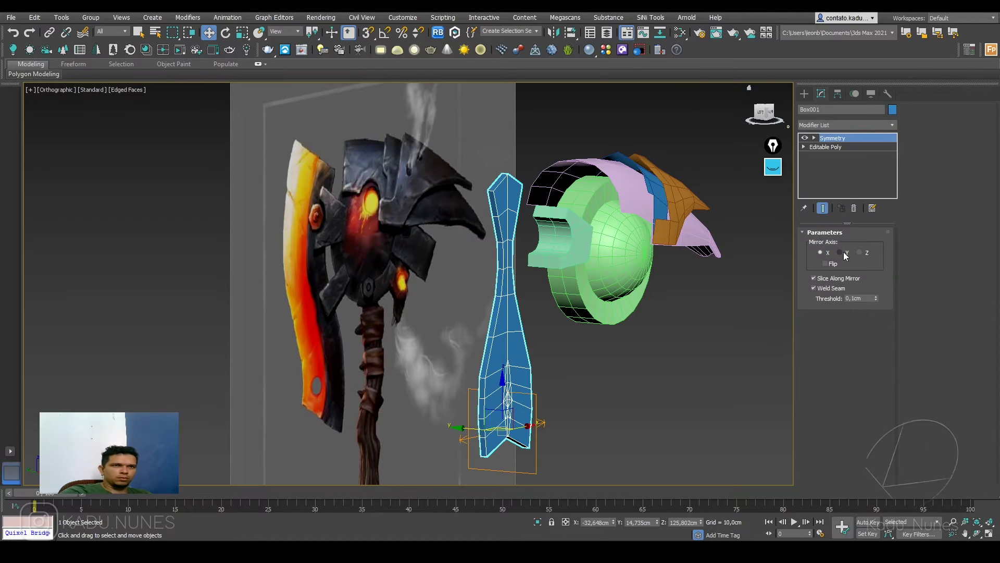
left_click(842, 252)
left_click(826, 264)
middle_click_drag(504, 357, 549, 298, "alt")
- Check the mirror plane along the blade's thickness and convert the mirrored blade to Editable Poly
left_click(833, 147)
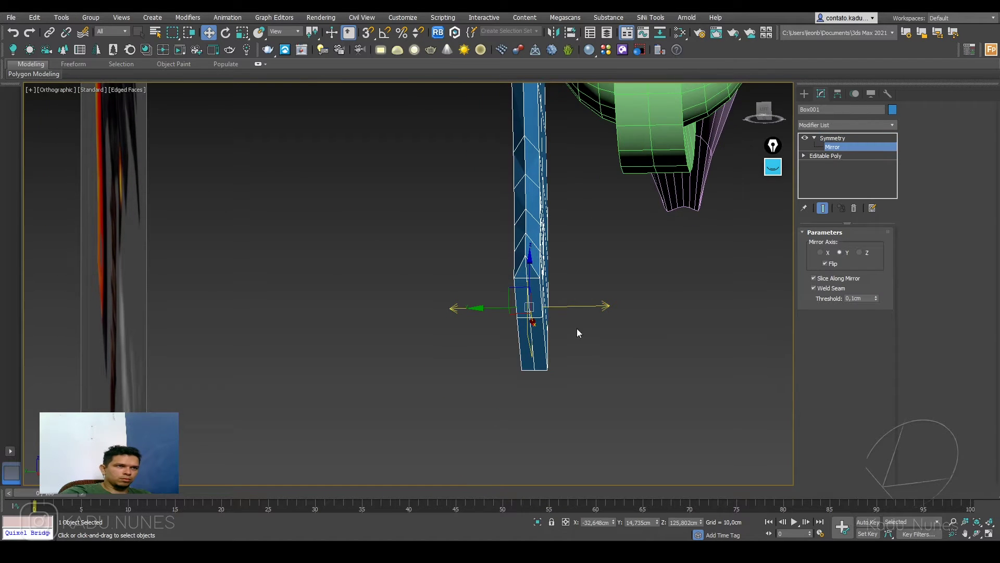
scroll(526, 320, "up", 3)
middle_click_drag(499, 296, 577, 233, "alt")
right_click(573, 232)
mouse_move(617, 343)
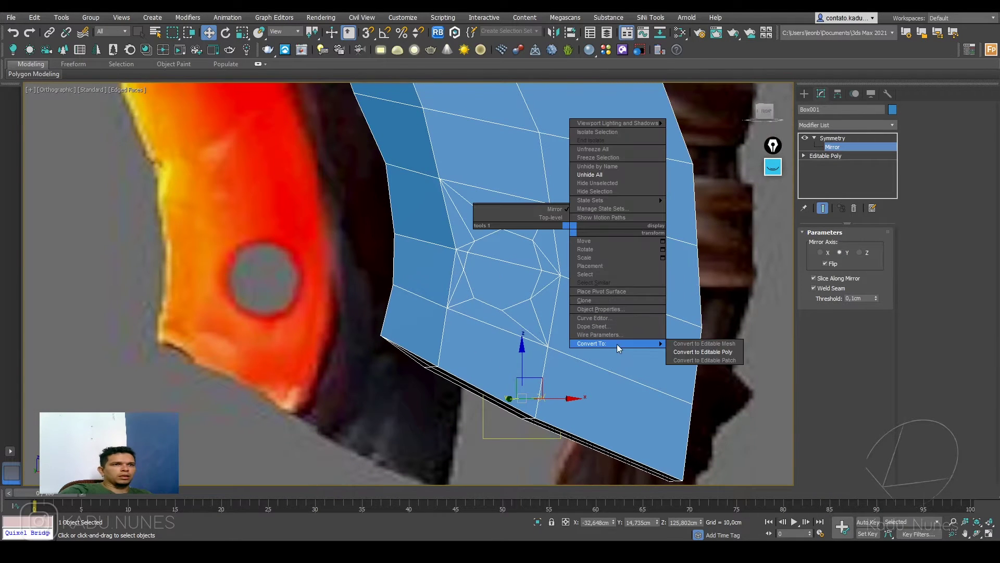
left_click(698, 352)
- Select the octagon's polygons on both faces of the blade and bridge them to open the through hole
left_click(856, 245)
left_click(513, 250)
left_click(501, 285, "ctrl")
middle_click_drag(446, 297, 578, 319, "alt")
middle_click_drag(483, 295, 464, 312, "alt")
left_click(462, 292, "ctrl")
left_click(457, 257, "ctrl")
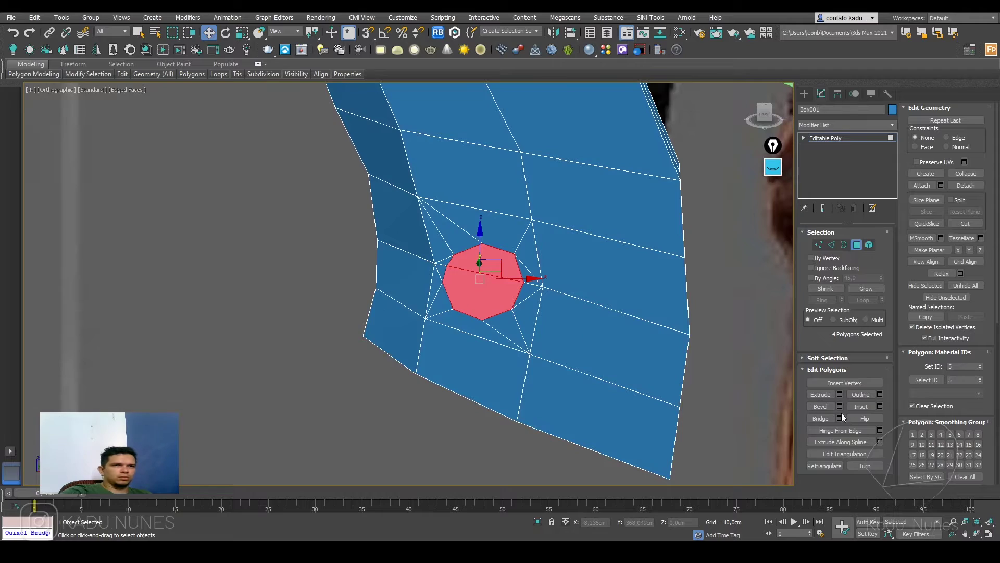
left_click(821, 418)
- Move the vertices around the blade's through hole in the front view to give its rim a rounder outline
middle_click_drag(461, 274, 471, 254, "alt")
scroll(452, 250, "up", 4)
key("f")
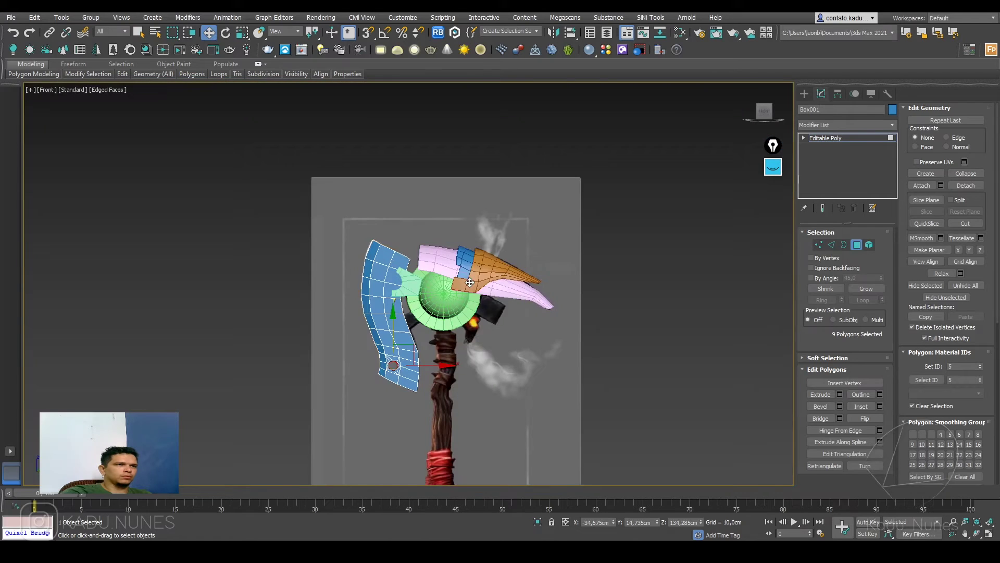
scroll(402, 337, "up", 15)
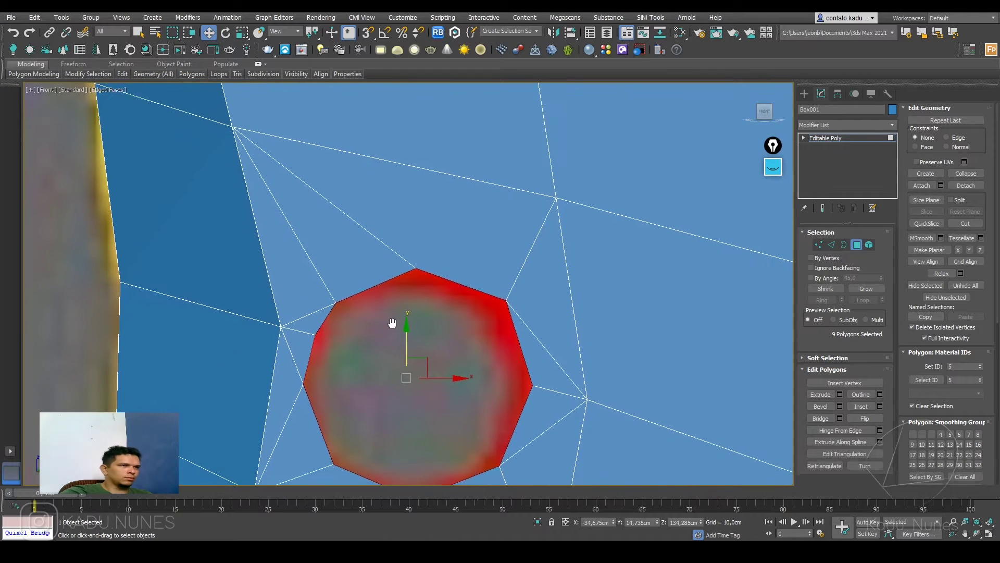
key("1")
left_click_drag(325, 289, 367, 267)
middle_click_drag(509, 319, 505, 234)
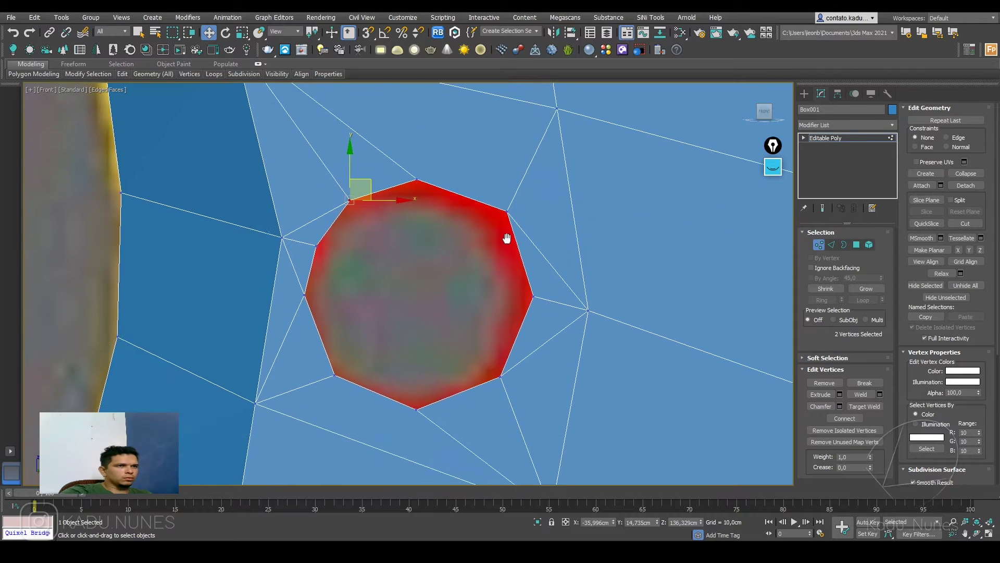
left_click(418, 408)
left_click_drag(437, 389, 450, 386)
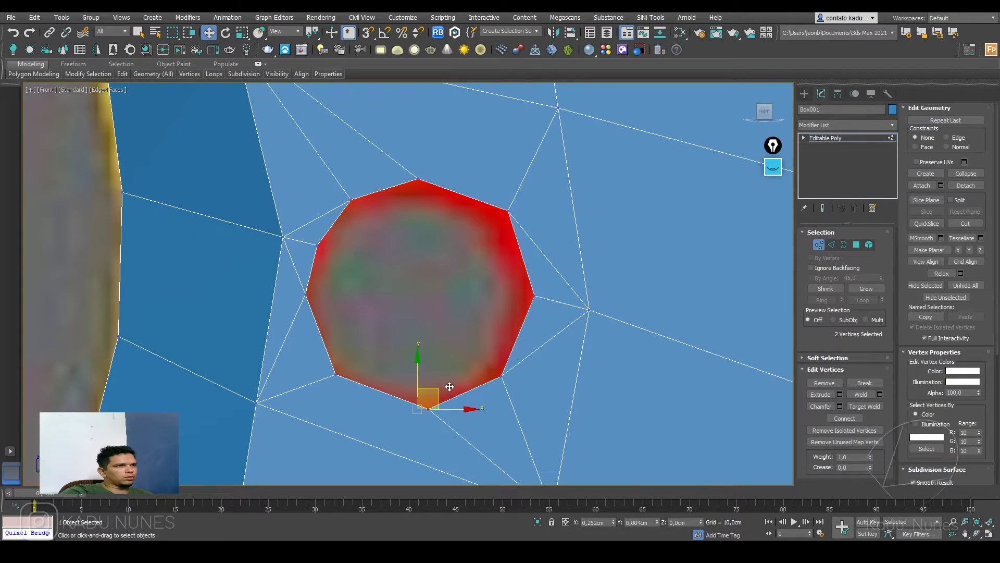
left_click(336, 374)
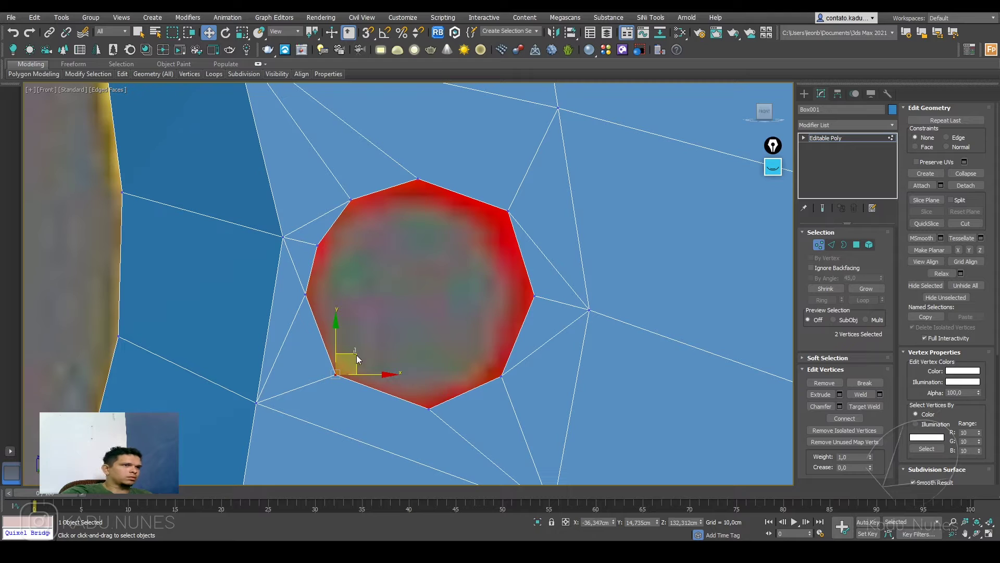
left_click_drag(358, 363, 357, 364)
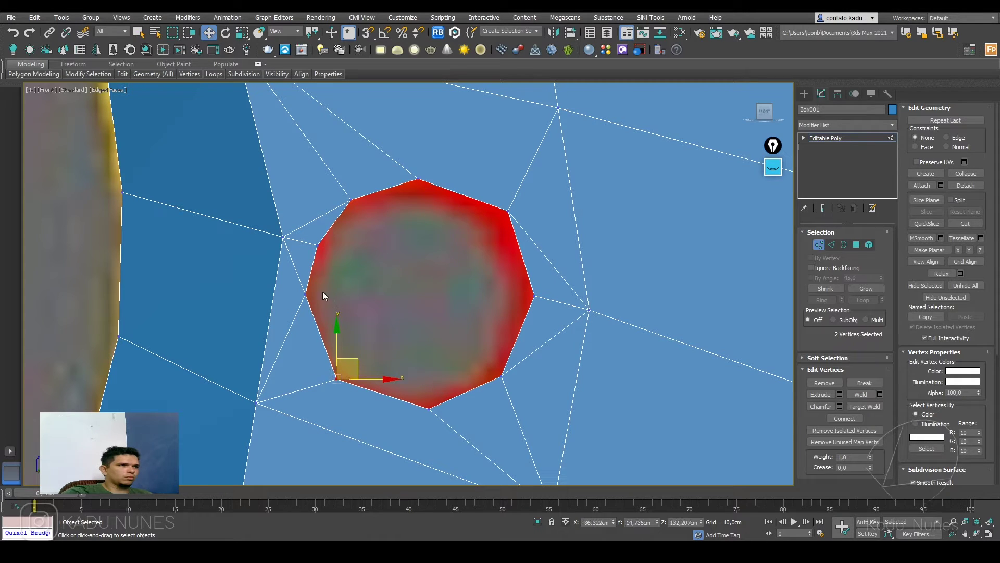
left_click_drag(314, 308, 314, 310)
left_click_drag(325, 276, 332, 312)
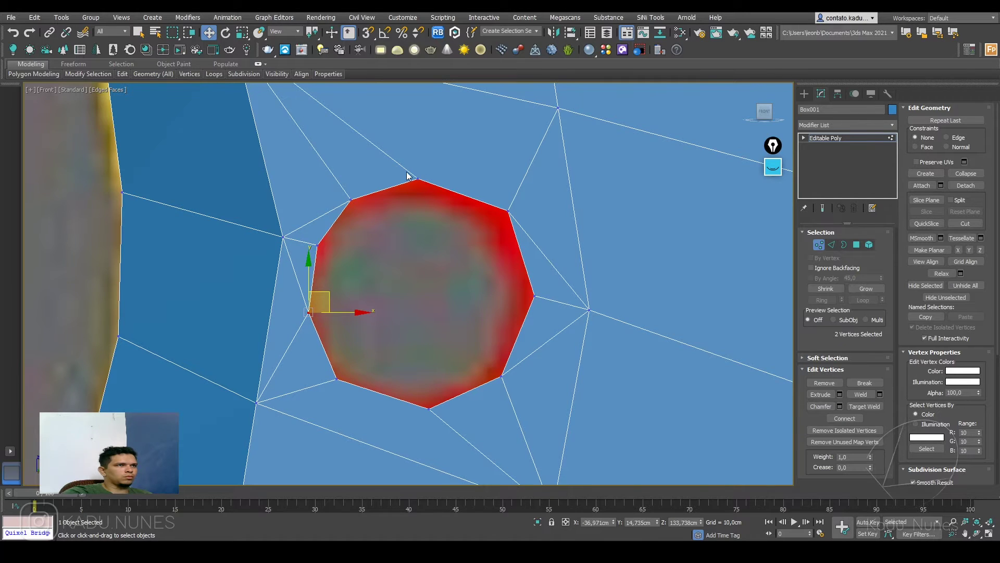
middle_click_drag(407, 175, 404, 293)
scroll(405, 290, "down", 4)
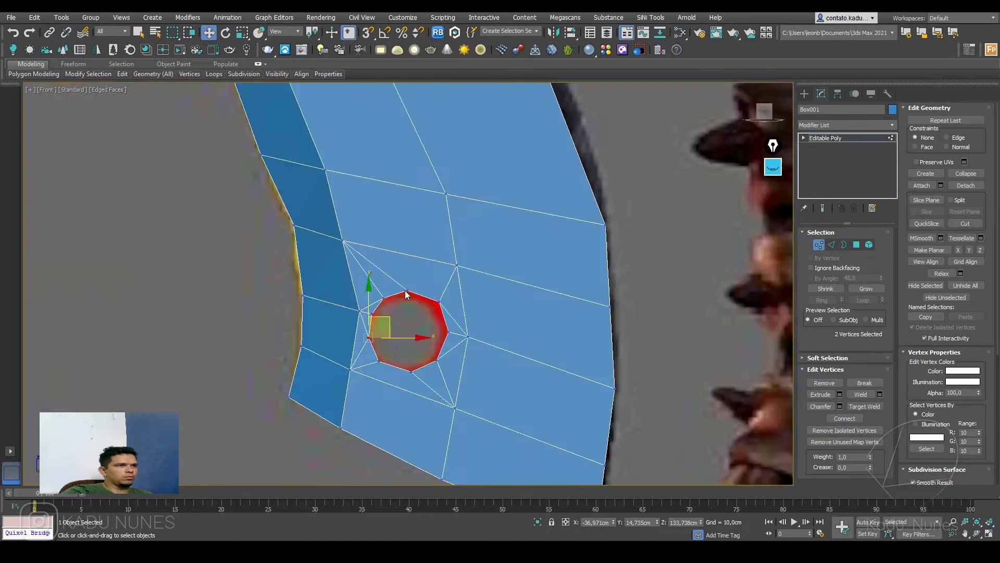
scroll(416, 327, "up", 2)
left_click(833, 139)
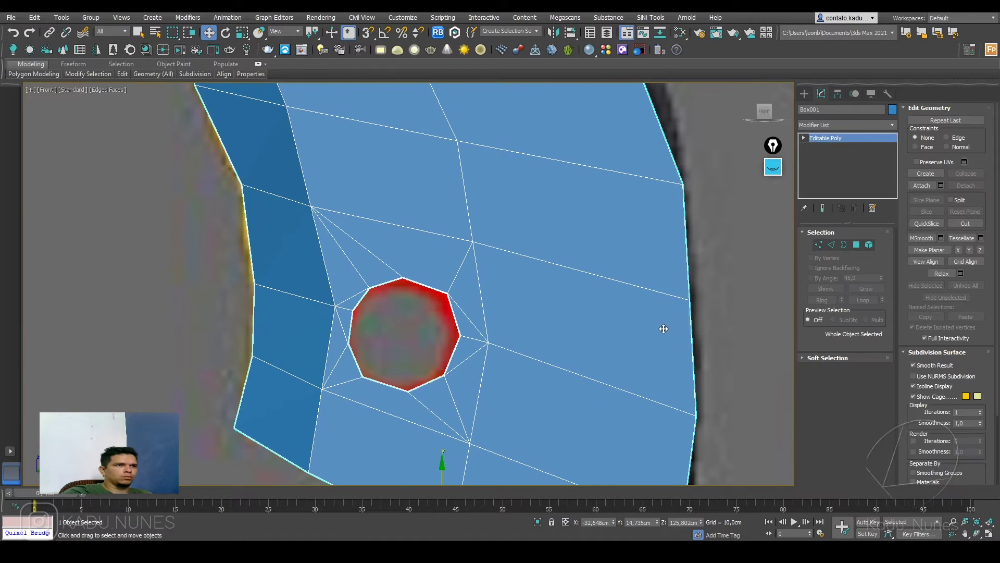
- Move the blade about 14.6 cm in the negative Y direction in the top view to centre it on the bracket
scroll(663, 329, "down", 5)
middle_click_drag(666, 320, 578, 349)
key("p")
key("f")
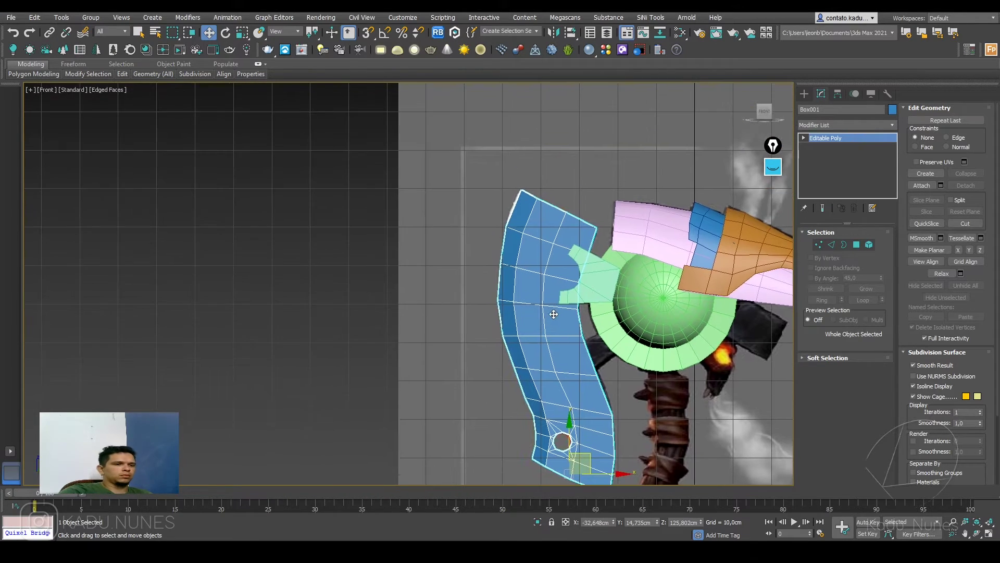
key("t")
scroll(392, 168, "up", 5)
left_click_drag(380, 168, 375, 280)
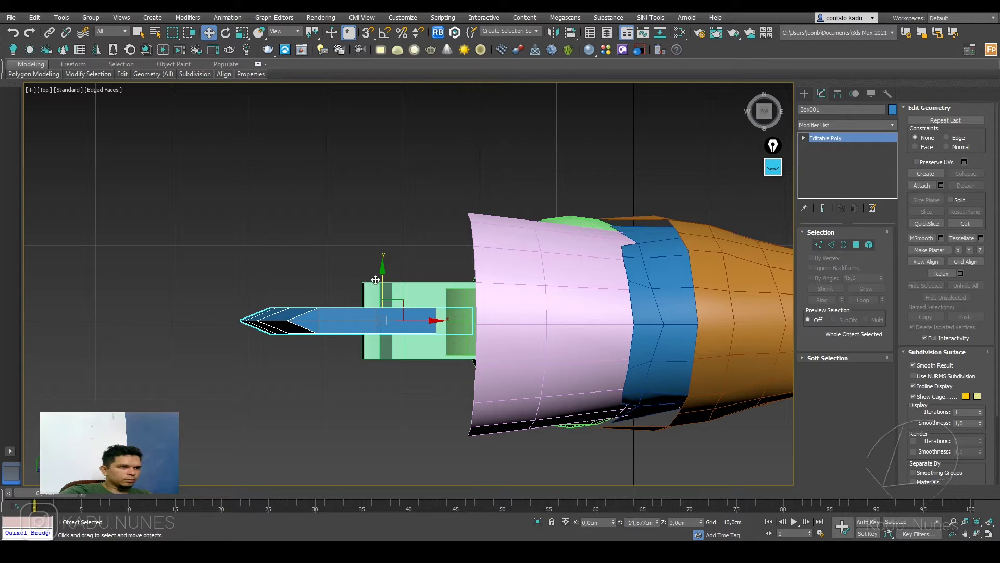
key("p")
middle_click_drag(418, 340, 411, 345, "alt")
key("alt+z")
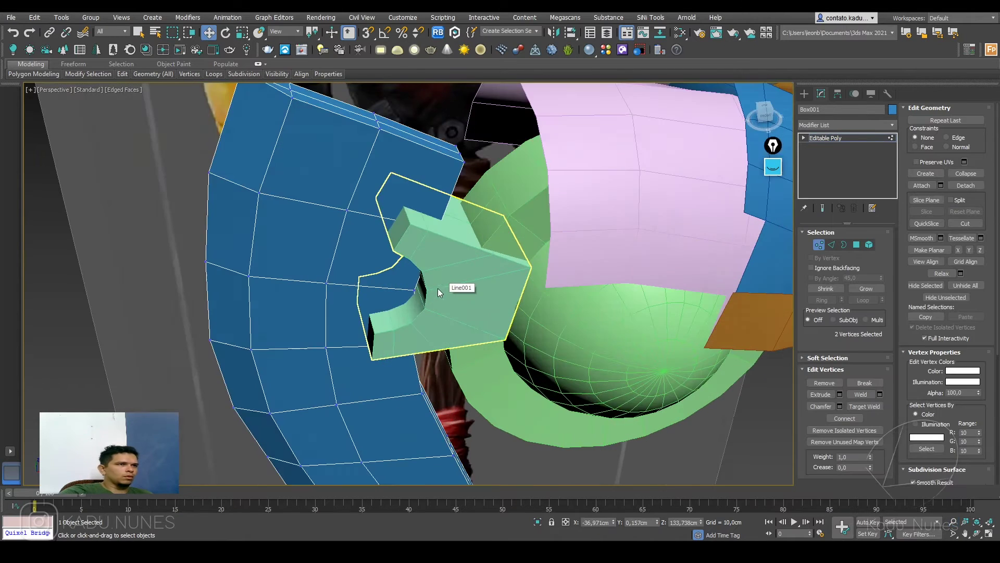
key("1")
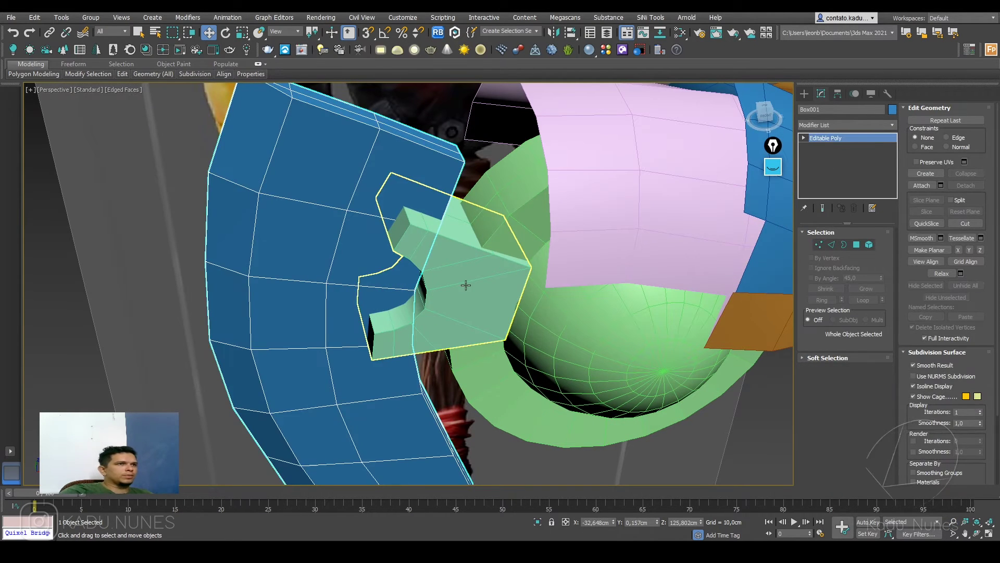
- Apply an FFD 2x2x2 modifier to the notched bracket between the blade and the ring
left_click(438, 292)
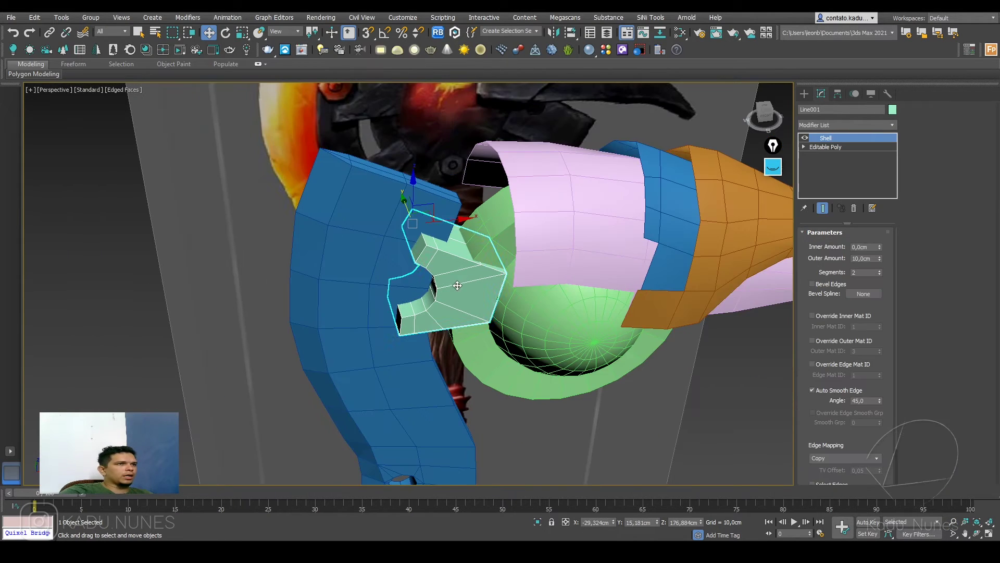
middle_click_drag(446, 286, 527, 328, "alt")
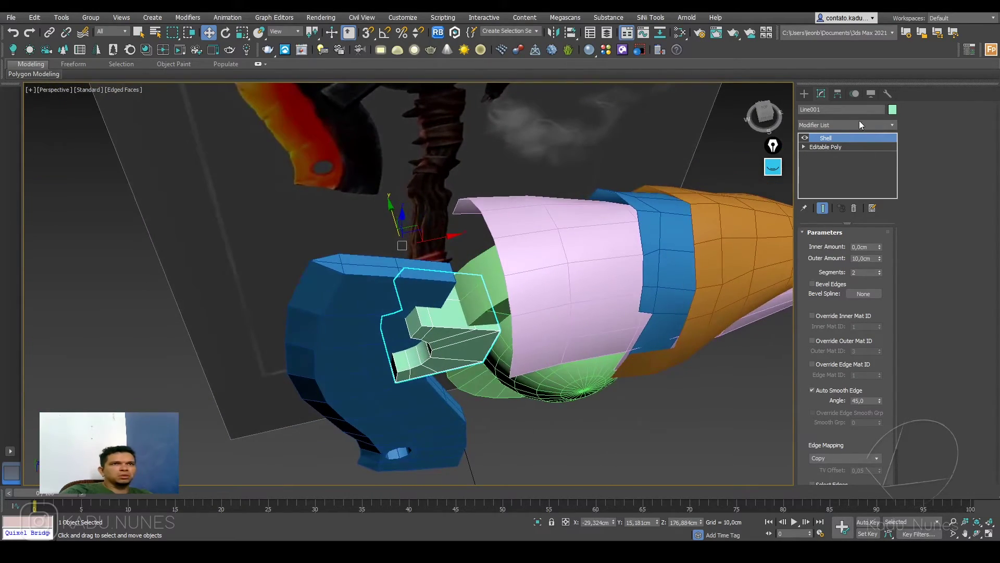
left_click(839, 124)
key("f")
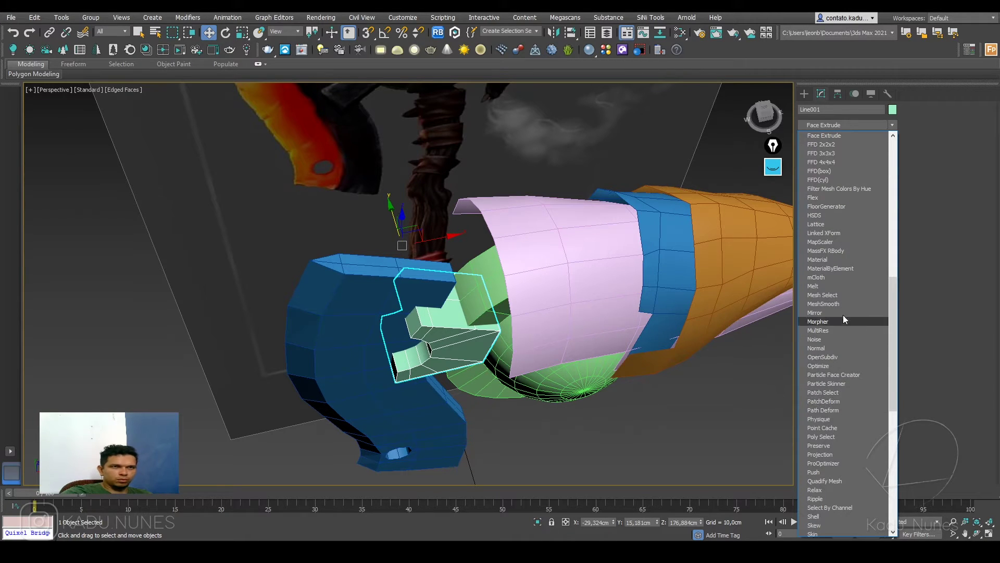
left_click(846, 159)
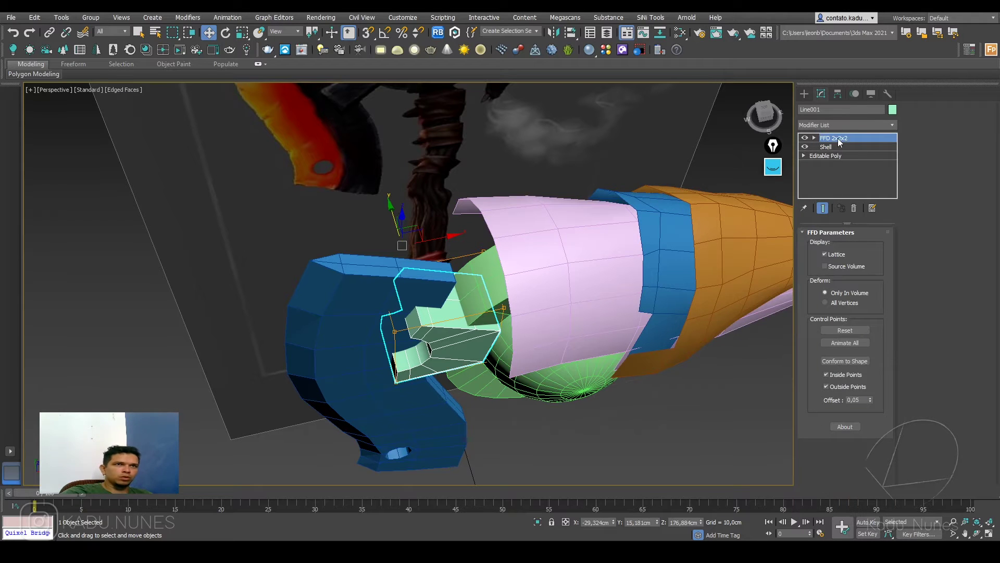
- Select the FFD control points at the bracket's blade-side end and scale them to taper its thickness
left_click(815, 138)
left_click(839, 147)
middle_click_drag(334, 320, 329, 237, "alt")
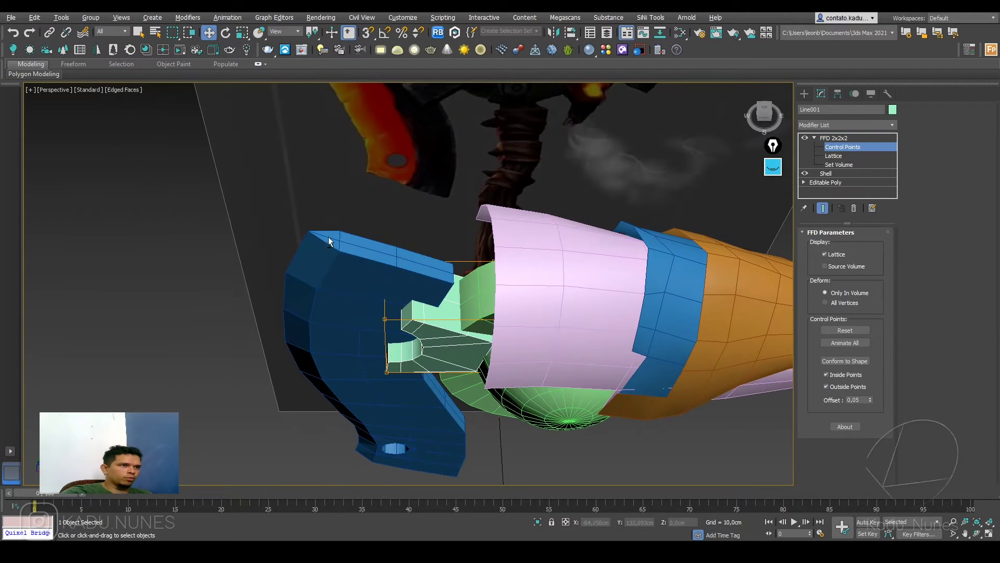
left_click_drag(398, 429, 399, 430)
key("r")
middle_click_drag(417, 321, 481, 338, "alt")
left_click_drag(414, 364, 393, 324)
middle_click_drag(393, 324, 451, 383, "alt")
- Select the ring element around the central sphere and scale it to adjust its thickness
left_click(451, 384)
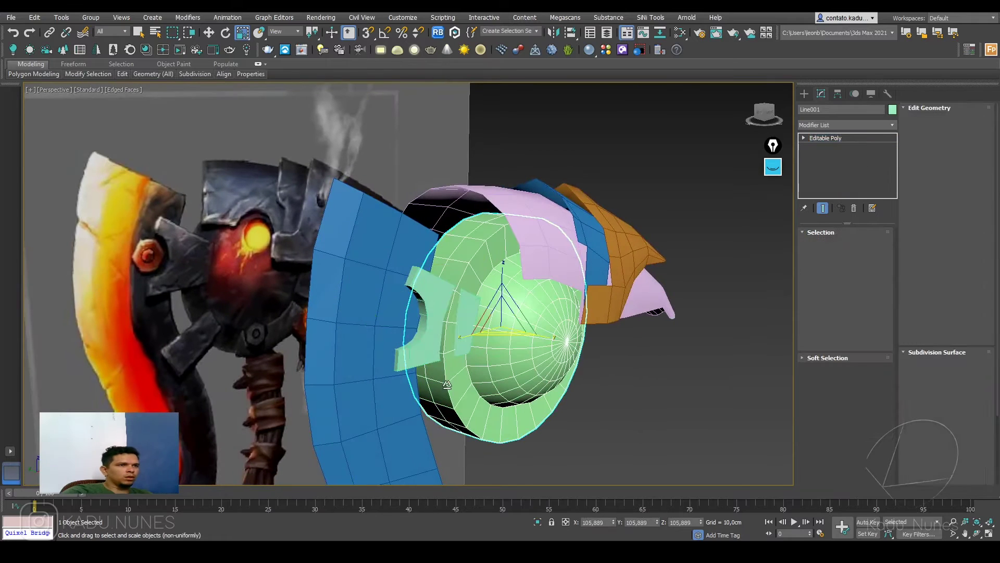
left_click(824, 126)
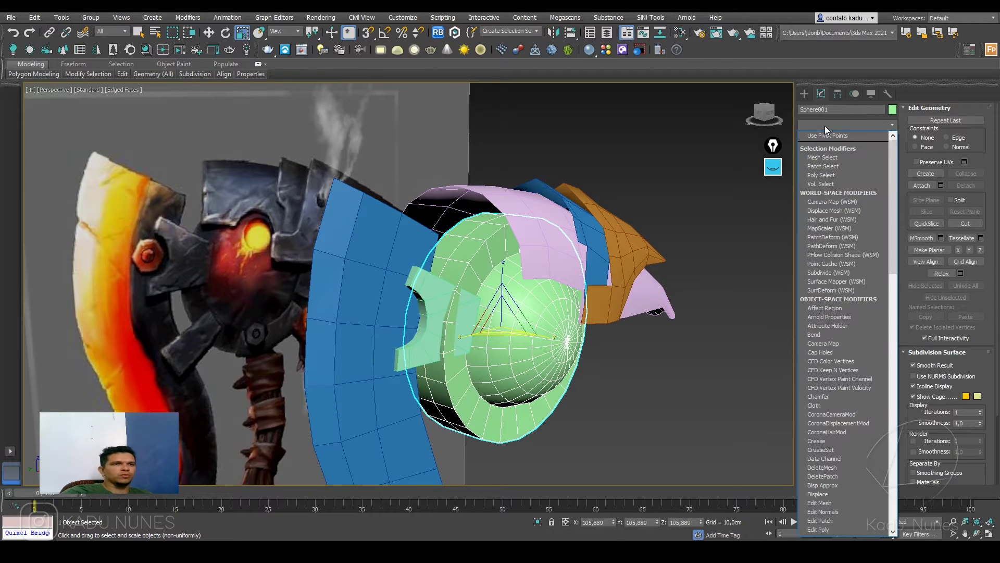
left_click(729, 340)
left_click(867, 245)
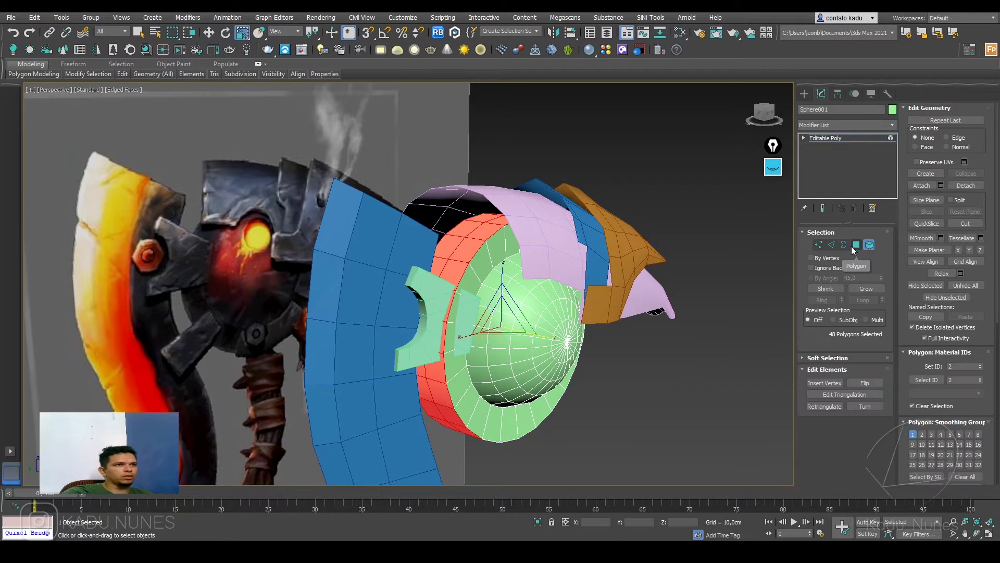
left_click_drag(551, 337, 536, 338)
middle_click_drag(545, 375, 490, 330, "alt")
left_click(829, 139)
left_click(609, 379)
- Examine the bolt, lower bracket and blade attachments in the reference image and compare them with the modelled parts
scroll(609, 379, "down", 4)
key("f")
middle_click_drag(654, 425, 592, 365)
scroll(515, 270, "up", 3)
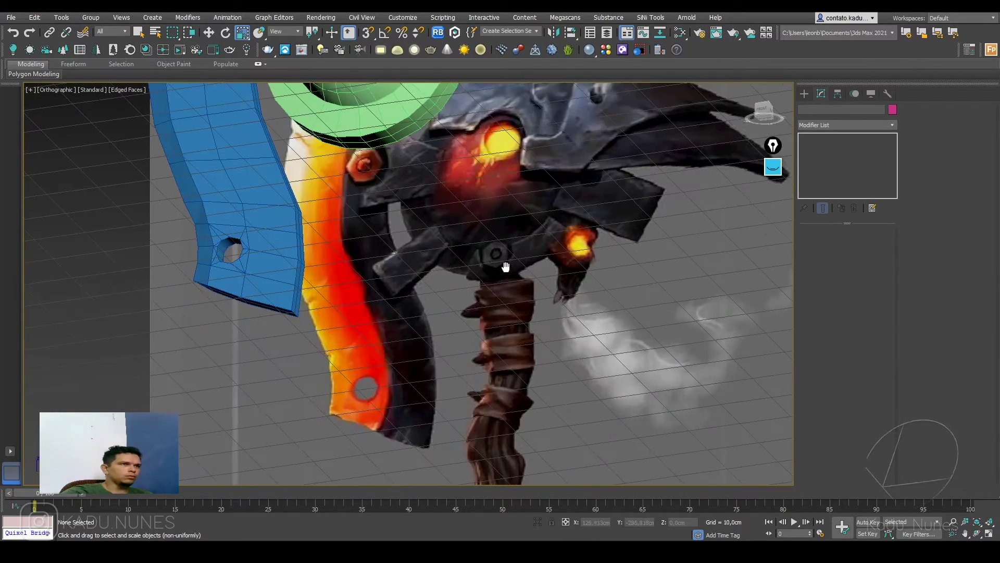
middle_click_drag(504, 264, 502, 369, "alt")
key("f")
middle_click_drag(593, 363, 370, 302)
scroll(561, 338, "up", 3)
middle_click_drag(654, 307, 589, 306)
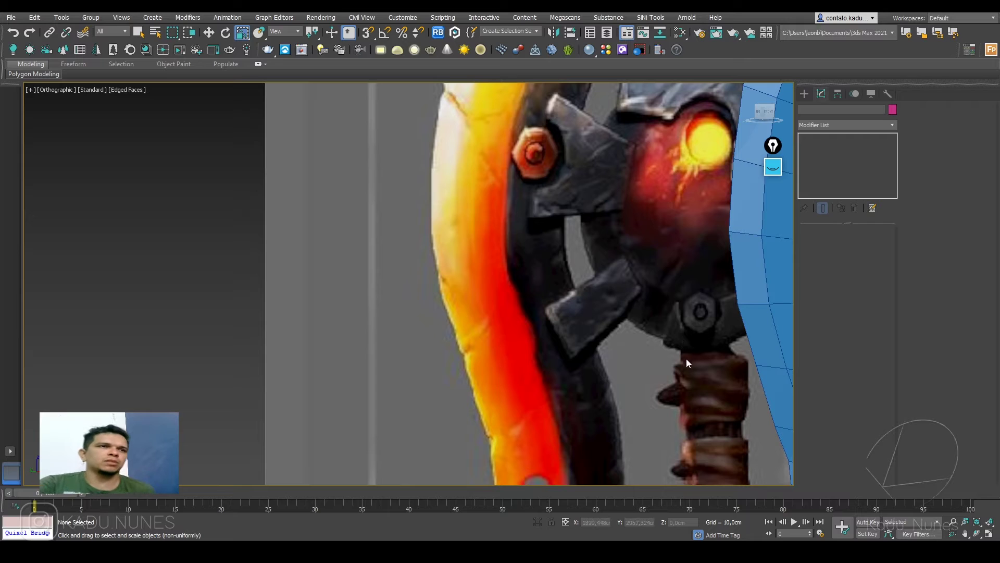
scroll(651, 302, "down", 5)
scroll(530, 255, "up", 3)
key("f")
- Draw a cylinder with AutoGrid on the blade at the bracket's notch, about 3.5 cm in radius and 3 cm high
left_click(804, 93)
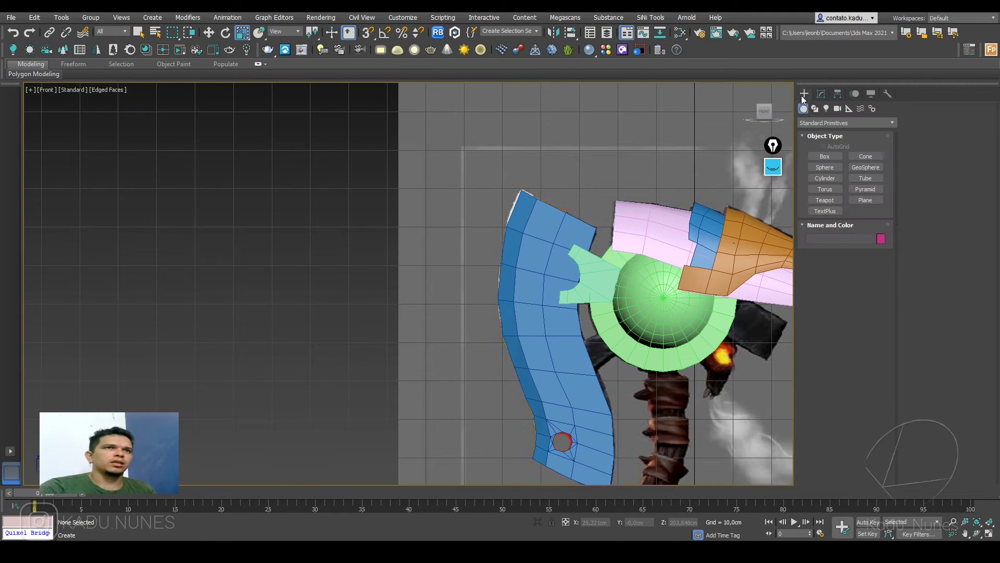
middle_click_drag(738, 198, 577, 290, "alt")
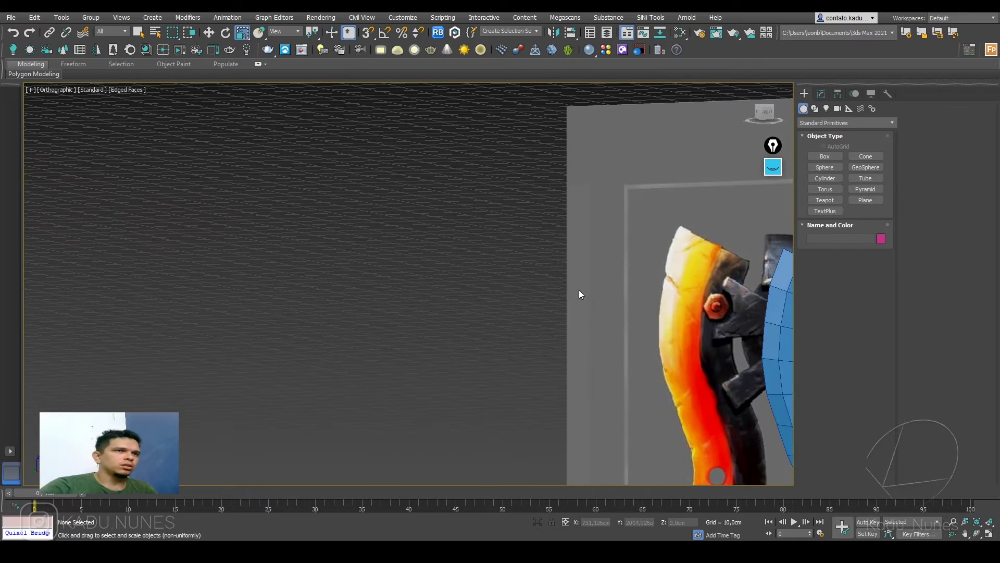
middle_click_drag(708, 298, 641, 282)
key("f")
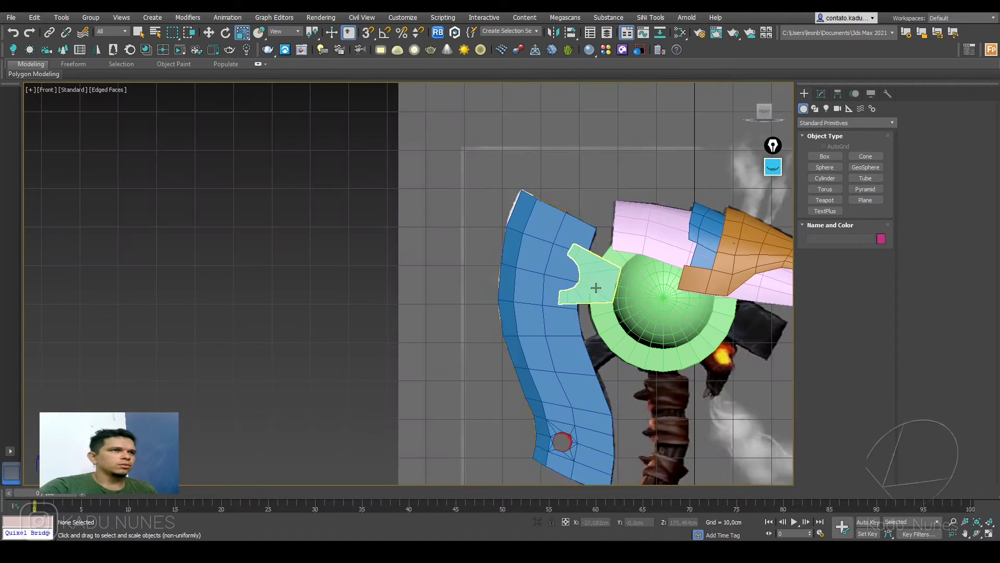
scroll(594, 285, "up", 3)
left_click(837, 178)
left_click(821, 178)
left_click(824, 146)
left_click_drag(531, 261, 554, 278)
left_click(550, 255)
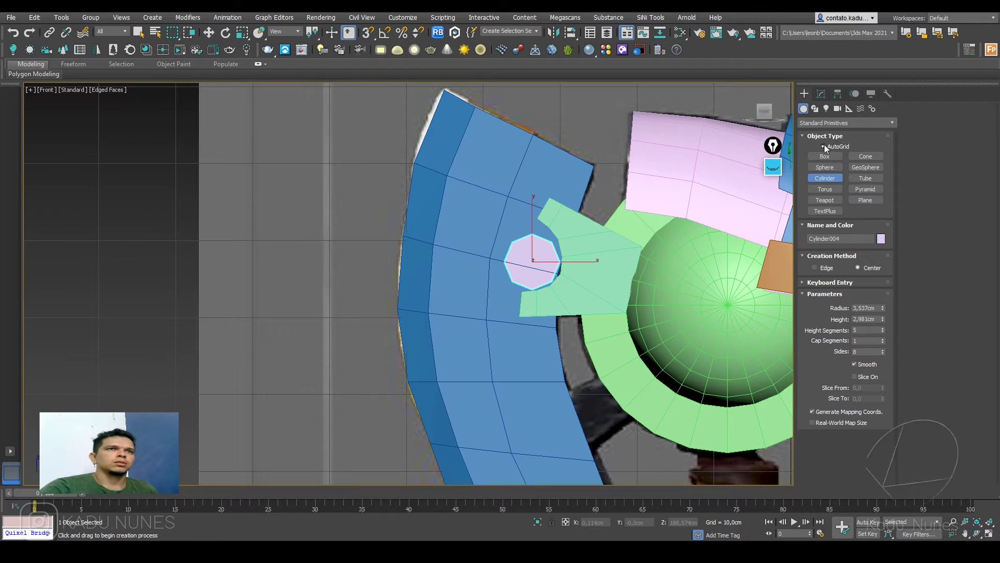
- Set the cylinder to 6 sides and scale the resulting hexagonal bolt head up slightly
type("6")
key("Return")
scroll(555, 269, "up", 3)
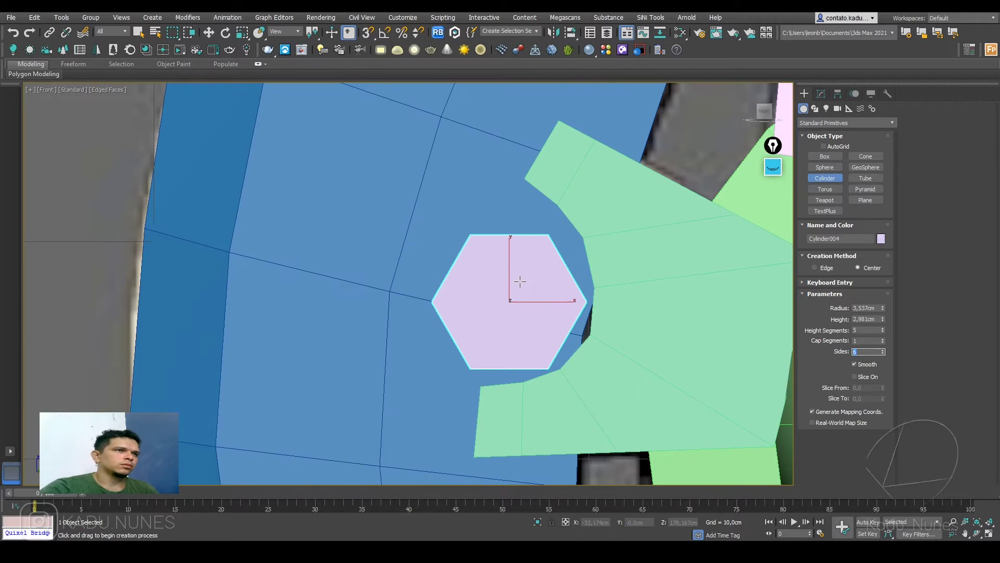
key("r")
mouse_move(515, 291)
left_mouse_down()
mouse_move(526, 282)
mouse_move(515, 268)
mouse_move(498, 284)
left_mouse_up()
key("w")
key("r")
scroll(498, 283, "down", 2)
mouse_move(499, 283)
middle_mouse_down("alt")
mouse_move(511, 286)
mouse_move(501, 285)
middle_mouse_up("alt")
- Position the hexagonal bolt head within the bracket's notch and scale it to about 104%
key("f")
scroll(561, 266, "up", 5)
left_click(554, 205)
right_click(555, 204)
middle_click_drag(511, 254, 537, 274)
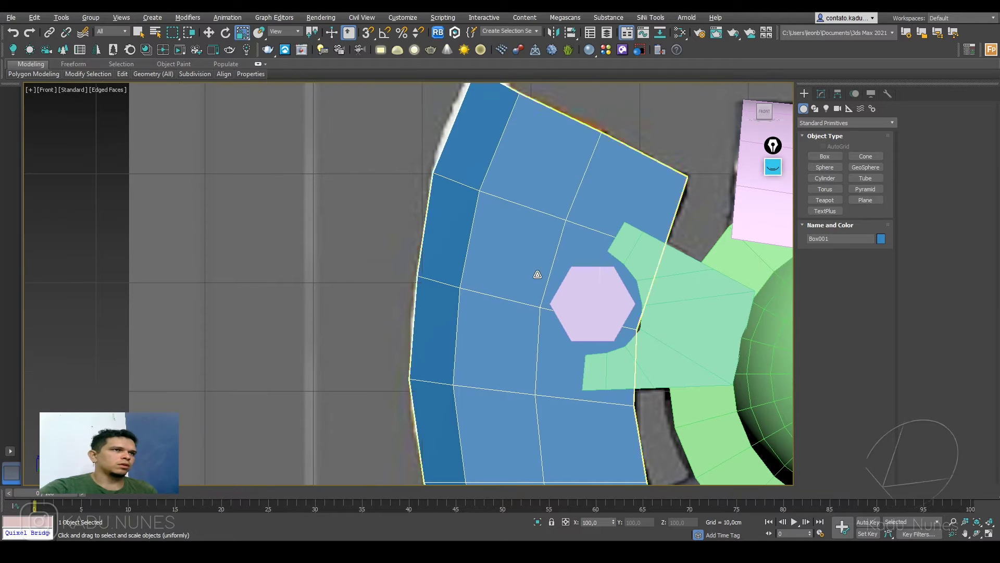
left_click(581, 294)
scroll(582, 313, "up", 3)
key("w")
left_click_drag(618, 278, 600, 290)
key("r")
scroll(601, 287, "down", 2)
mouse_move(601, 287)
middle_mouse_down()
mouse_move(564, 286)
mouse_move(600, 290)
middle_mouse_up()
- Set the hexagonal cylinder's height segments to 1 and inspect it with the edge display toggled
key("p")
scroll(564, 286, "down", 4)
left_click(822, 94)
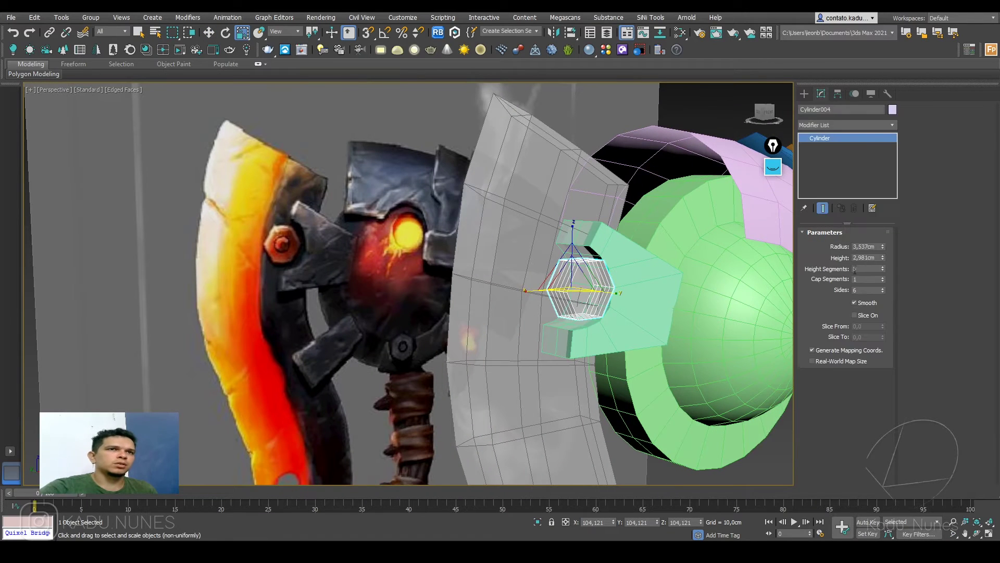
left_click_drag(884, 270, 872, 315)
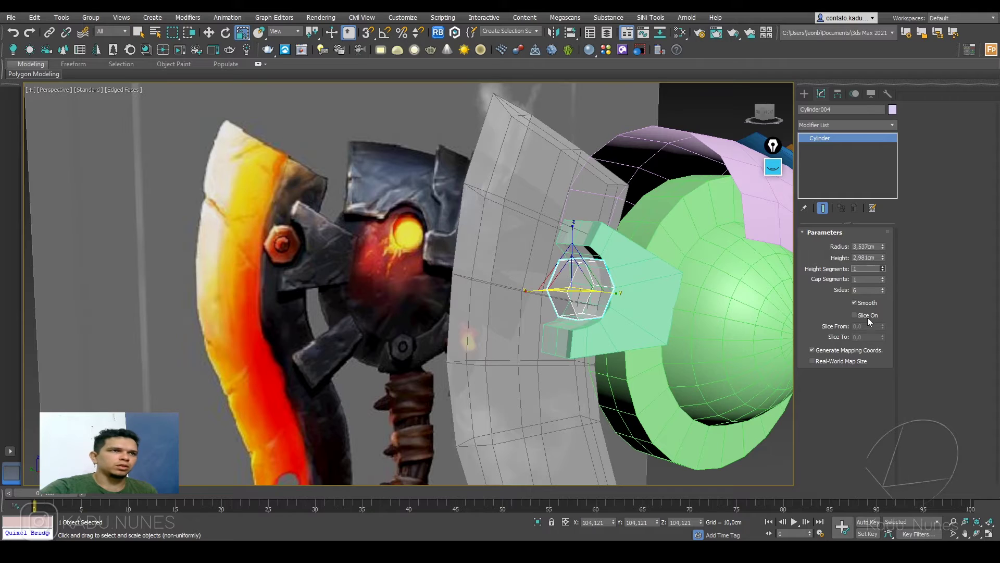
key("F4")
mouse_move(488, 304)
middle_mouse_down("alt")
mouse_move(468, 307)
mouse_move(475, 333)
mouse_move(440, 342)
middle_mouse_up("alt")
key("F4")
mouse_move(514, 354)
middle_mouse_down()
mouse_move(442, 339)
mouse_move(605, 351)
mouse_move(521, 344)
mouse_move(496, 311)
mouse_move(387, 394)
mouse_move(369, 362)
middle_mouse_up()
scroll(476, 346, "down", 1)
- Turn off the blade's see-through display and hide the blade to expose the reference's lower bracket
left_click(387, 394)
key("alt+x")
scroll(387, 395, "down", 5)
key("f")
scroll(517, 338, "down", 5)
right_click(457, 251)
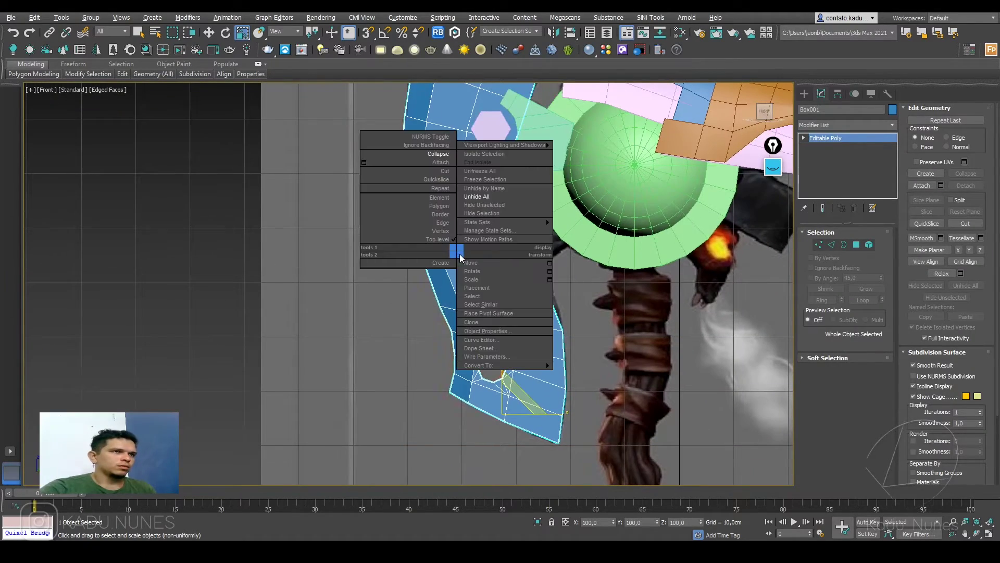
left_click(504, 213)
scroll(526, 253, "up", 4)
scroll(530, 245, "up", 2)
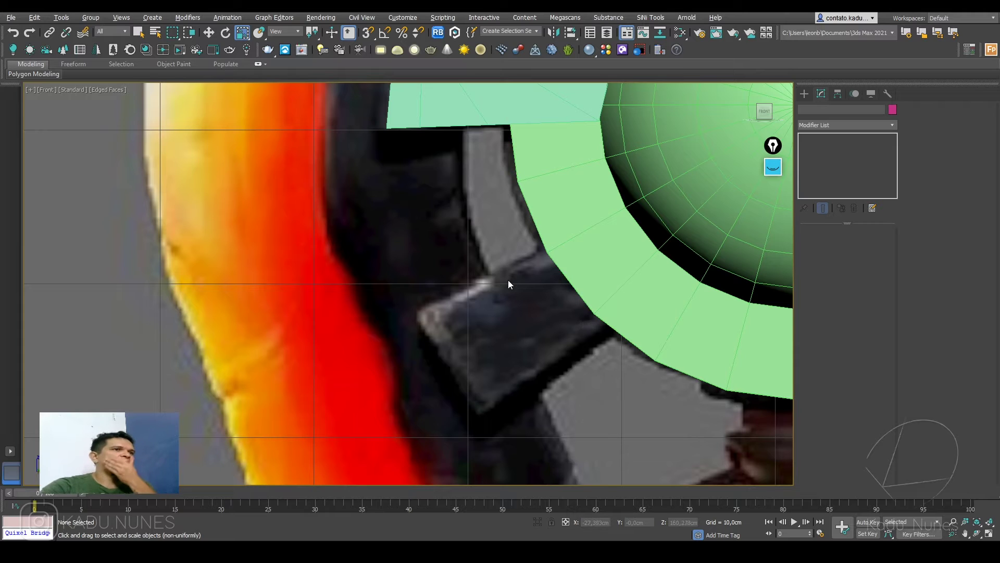
- Draw a box about 20.5 cm long, 24.3 cm wide and 50.6 cm high in the angled view
left_click(805, 94)
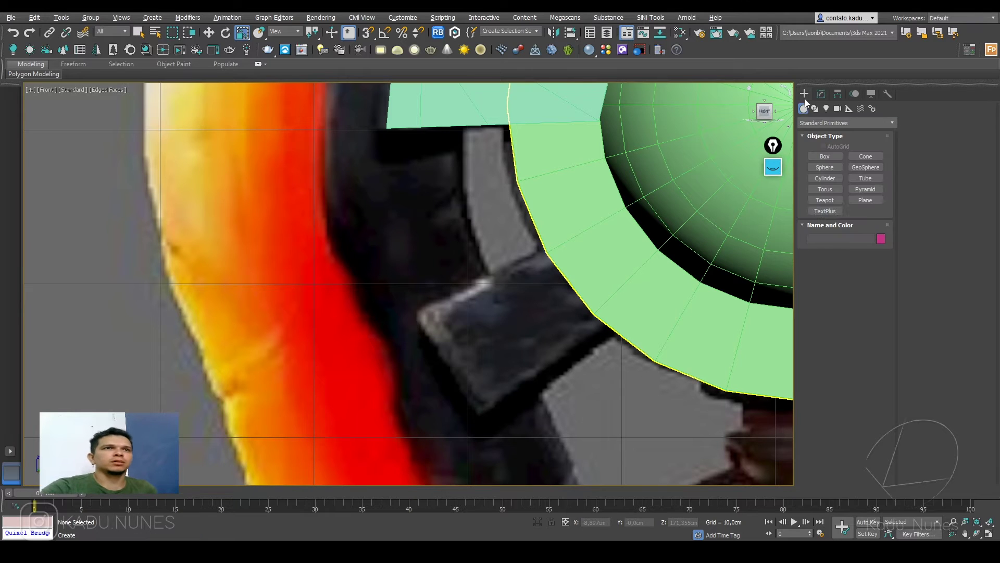
left_click(833, 158)
scroll(480, 244, "down", 8)
mouse_move(480, 284)
middle_mouse_down("alt")
mouse_move(487, 307)
mouse_move(444, 165)
middle_mouse_up("alt")
scroll(449, 187, "down", 4)
left_click_drag(484, 325, 463, 341)
left_click(457, 276)
key("f")
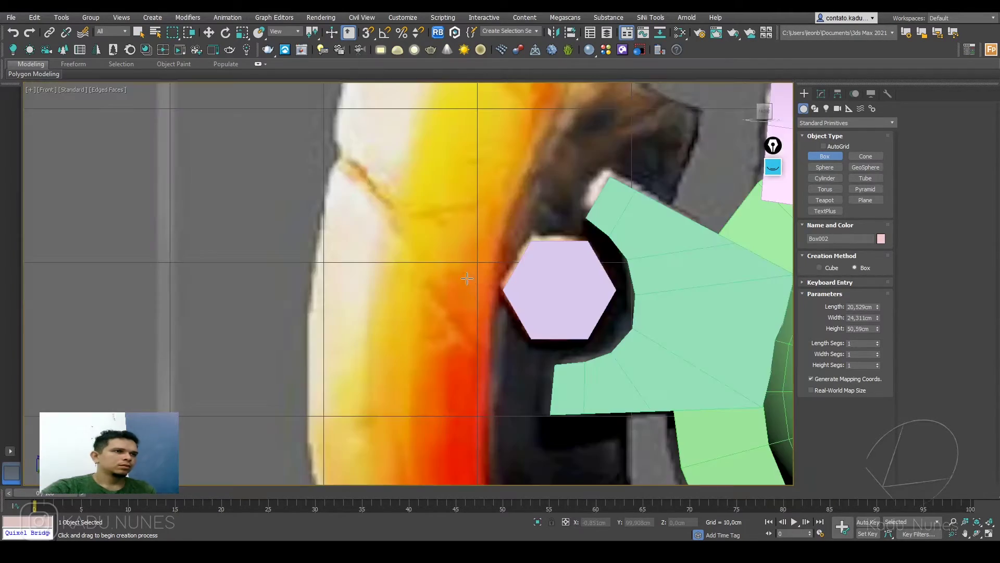
- Raise the box to the reference's lower bracket at about Z 157.96 cm and rotate it to match the bracket's slant
scroll(478, 323, "down", 6)
middle_click_drag(489, 368, 451, 112)
key("w")
scroll(484, 354, "down", 6)
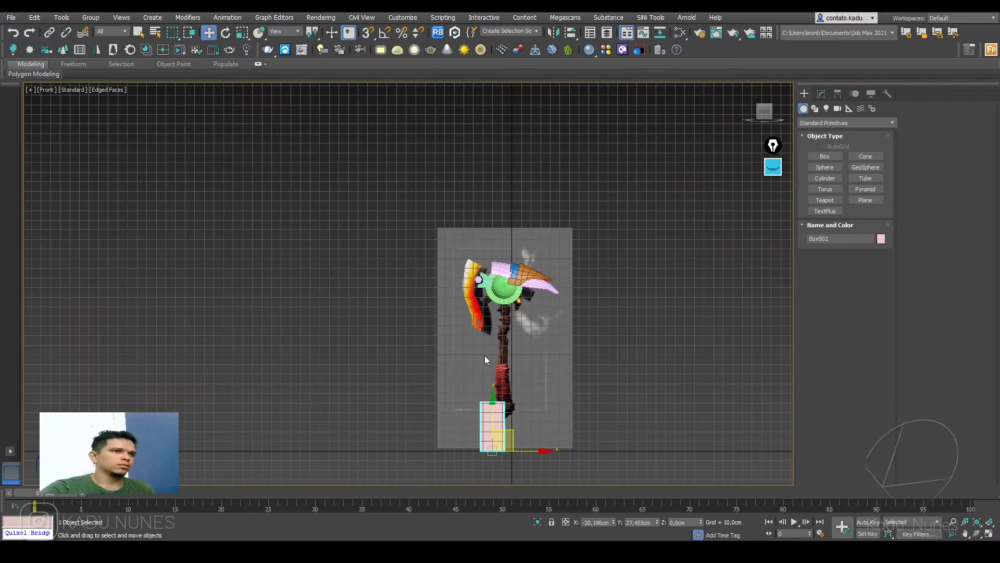
left_click_drag(511, 424, 521, 314)
scroll(522, 318, "up", 8)
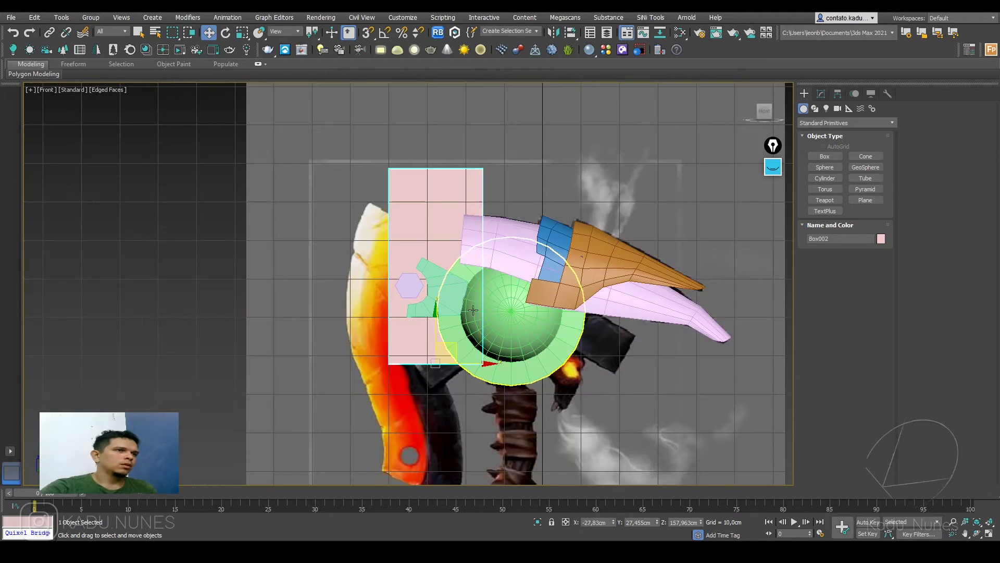
middle_click_drag(454, 267, 478, 277)
key("e")
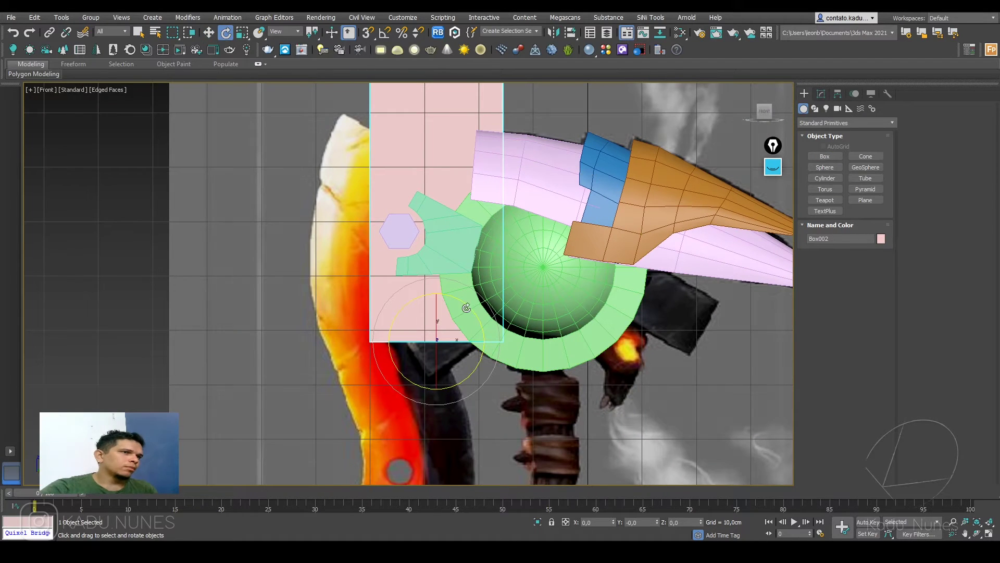
left_click_drag(468, 308, 322, 291)
key("r")
left_click_drag(427, 339, 473, 354)
scroll(472, 353, "up", 4)
scroll(400, 327, "up", 2)
middle_click_drag(403, 331, 393, 310)
key("w")
left_click_drag(410, 289, 518, 236)
key("ctrl+z")
key("ctrl+z")
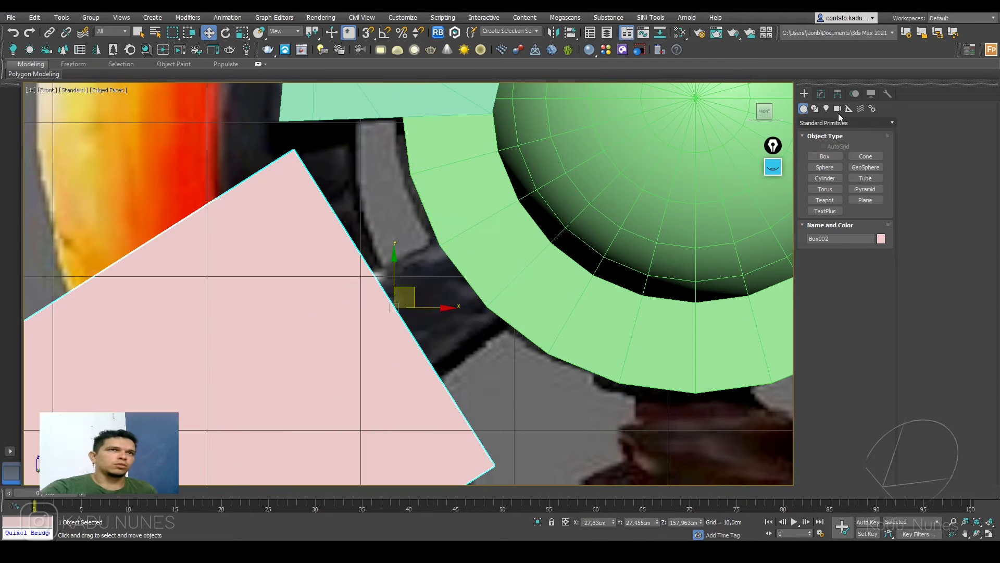
- Resize the box to 10 cm long, about 6.77 cm wide and 4.61 cm high
left_click(821, 94)
scroll(557, 282, "down", 3)
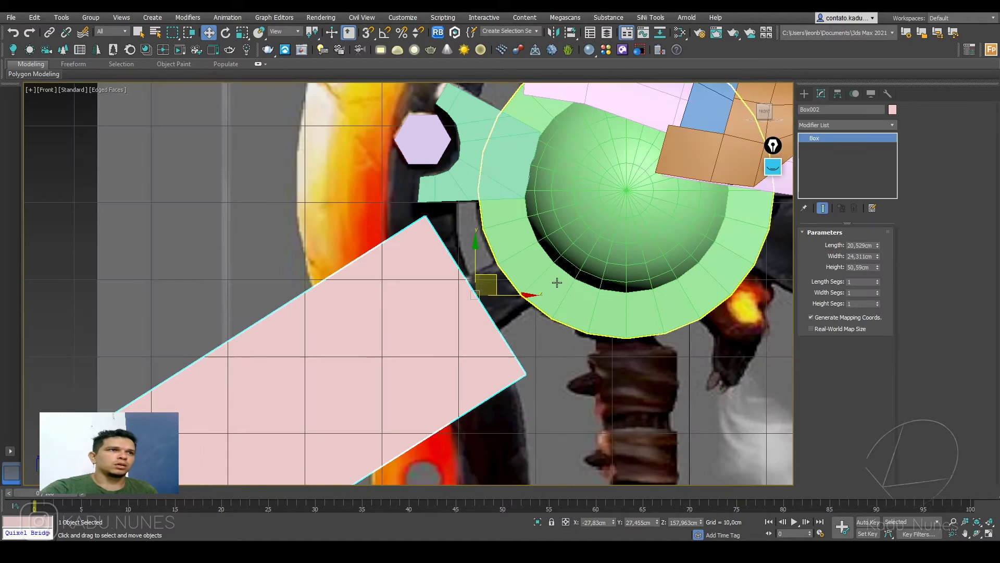
double_click(867, 267)
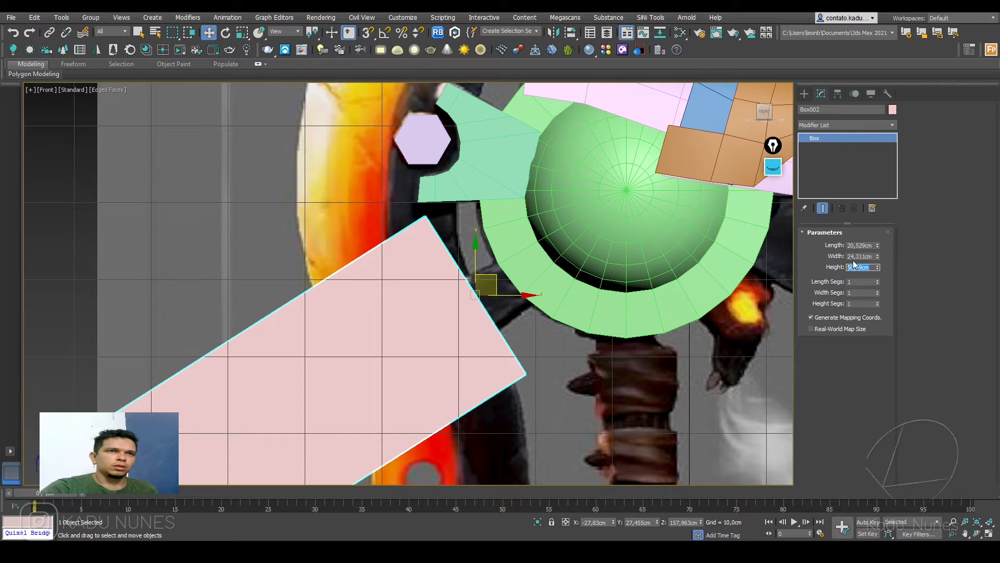
mouse_move(880, 246)
left_mouse_down()
mouse_move(880, 260)
mouse_move(878, 247)
left_mouse_up()
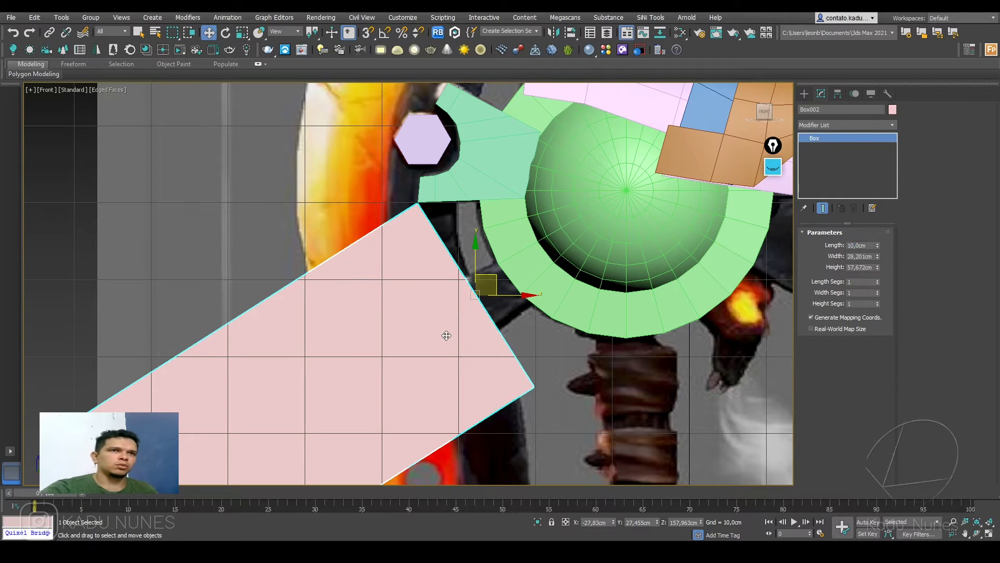
left_click_drag(878, 256, 878, 312)
- Move the box against the ring's lower edge over the reference bracket and shift it in depth to about Y 0.26 cm
scroll(538, 267, "up", 4)
left_click_drag(429, 301, 525, 257)
middle_click_drag(457, 293, 506, 302, "alt")
scroll(506, 302, "down", 4)
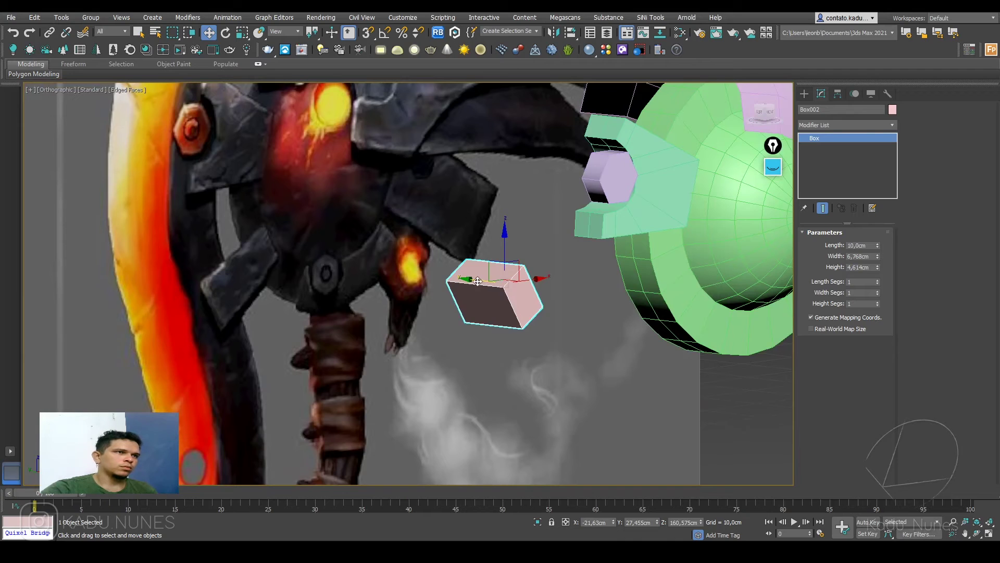
left_click_drag(475, 299, 632, 310)
key("f")
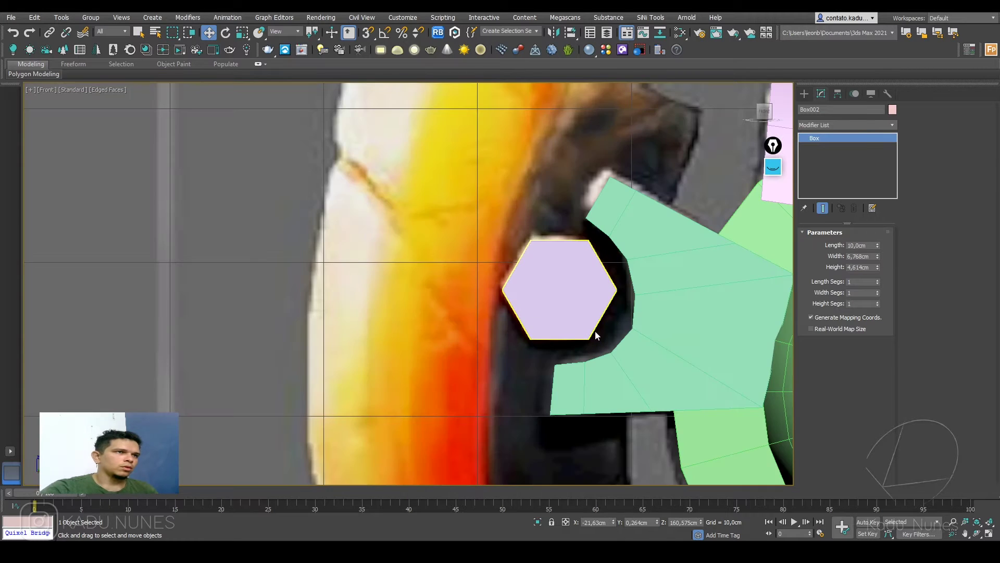
- Convert the bracket box to an Editable Poly
scroll(595, 331, "down", 4)
scroll(522, 264, "up", 1)
scroll(524, 261, "up", 3)
right_click(517, 277)
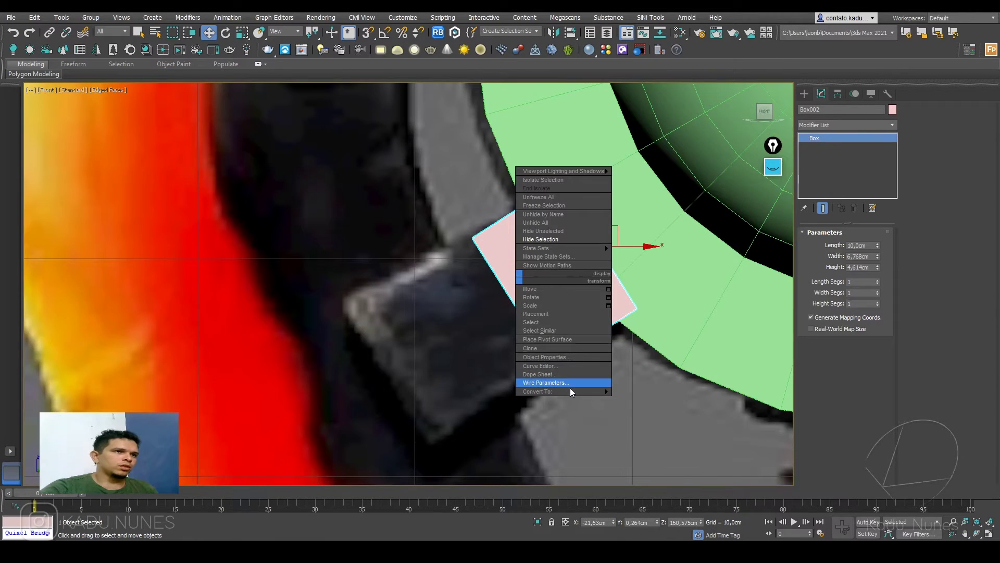
mouse_move(595, 393)
left_click(633, 400)
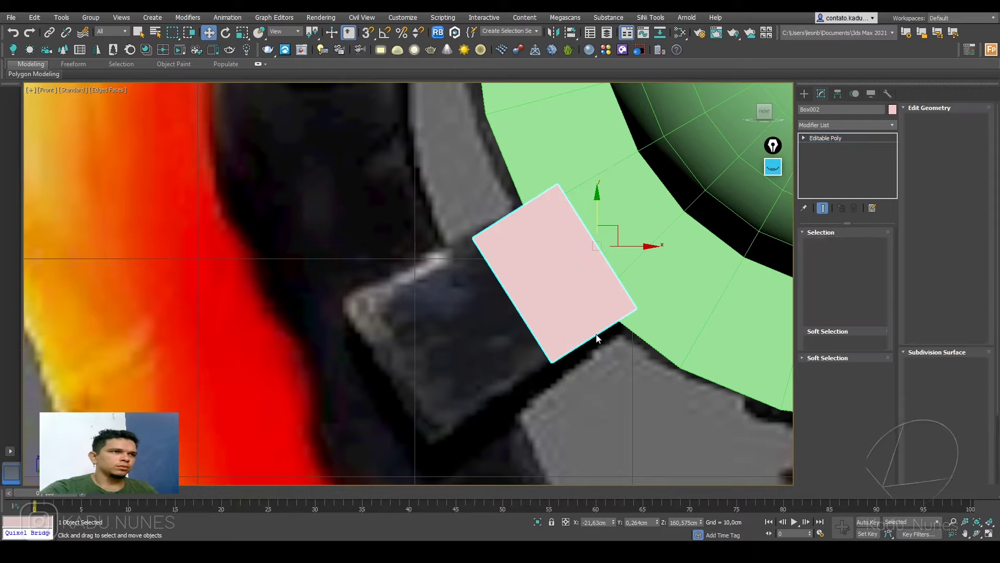
- Extend the box's outer end along the reference bracket and adjust its outer corner vertices to the bracket's outline
key("2")
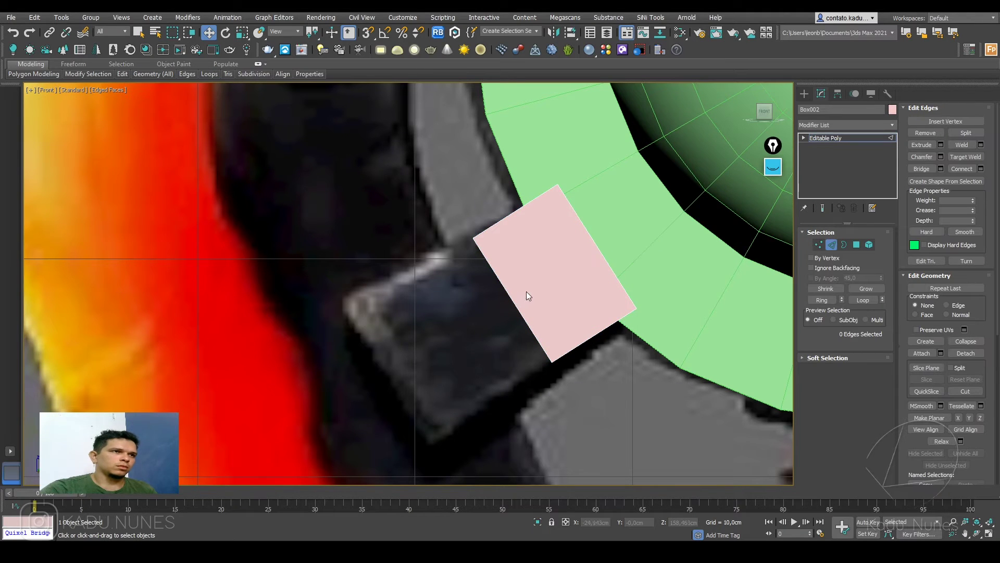
left_click_drag(483, 324, 410, 357)
middle_click_drag(411, 357, 418, 311)
key("1")
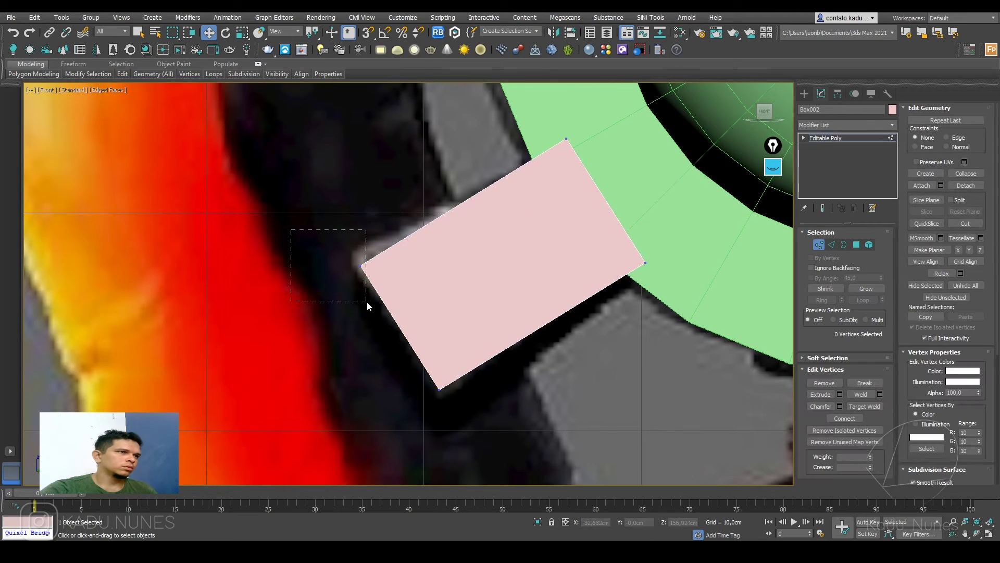
left_click_drag(380, 243, 374, 236)
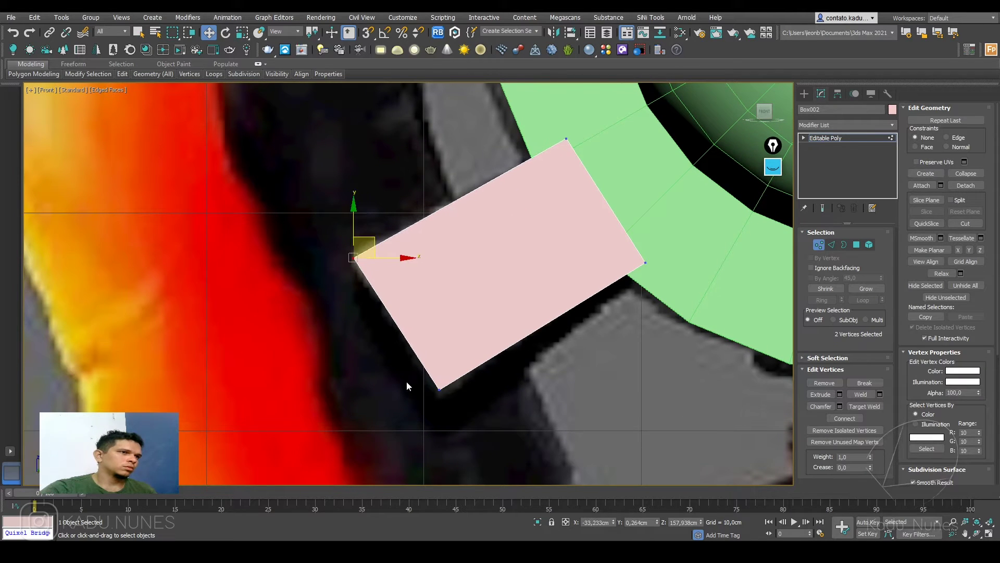
left_click_drag(477, 427, 476, 427)
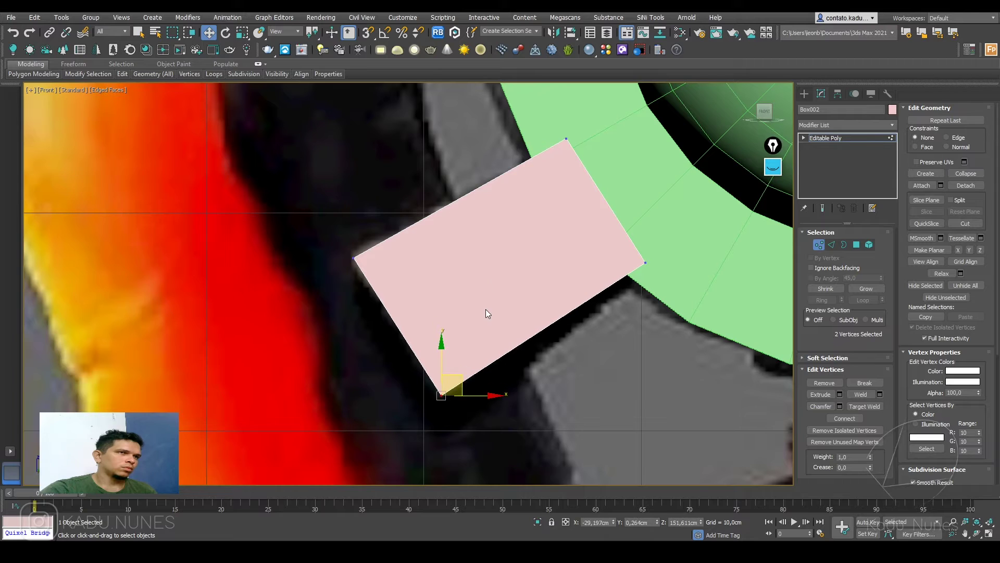
- Turn on the see-through display of the box and the ring and examine their overlap from front and angled views
middle_click_drag(501, 253, 485, 282)
key("alt+x")
left_click(841, 140)
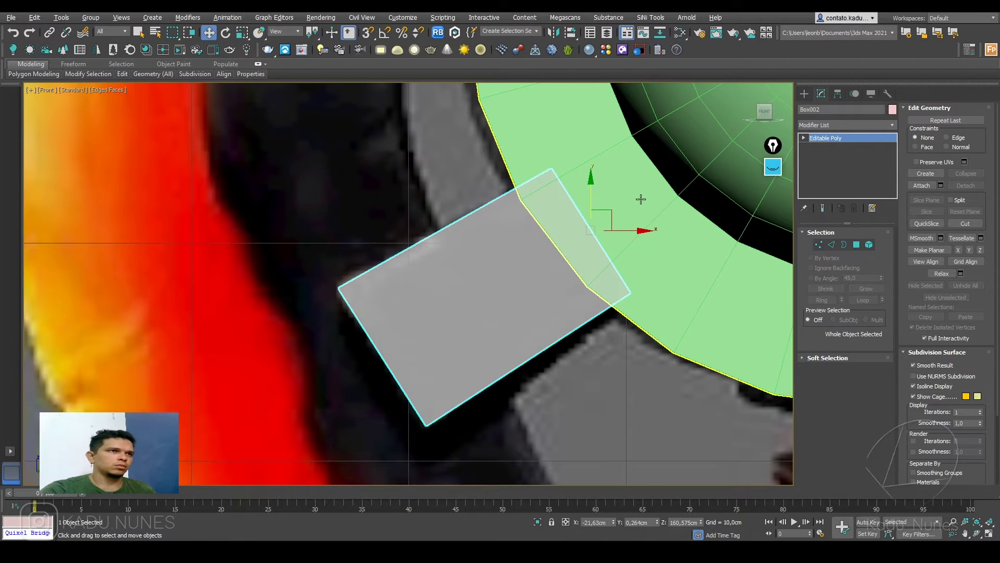
left_click(641, 199)
key("alt+x")
middle_click_drag(639, 204, 637, 228)
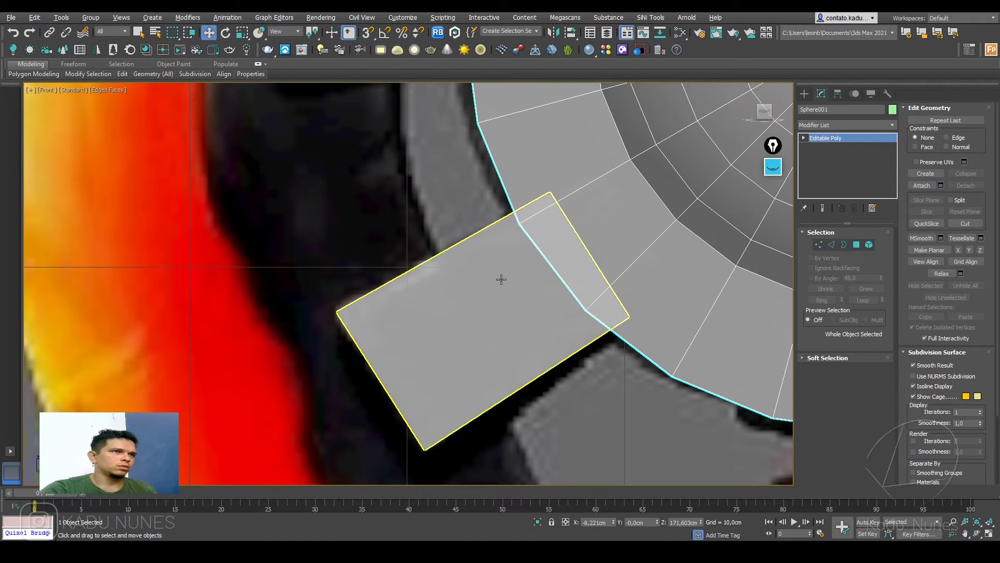
left_click(502, 280)
key("1")
middle_click_drag(502, 278, 565, 297, "alt")
left_click(824, 139)
key("1")
middle_click_drag(602, 224, 571, 246, "alt")
- Turn off the see-through display of the box and the ring
key("alt+x")
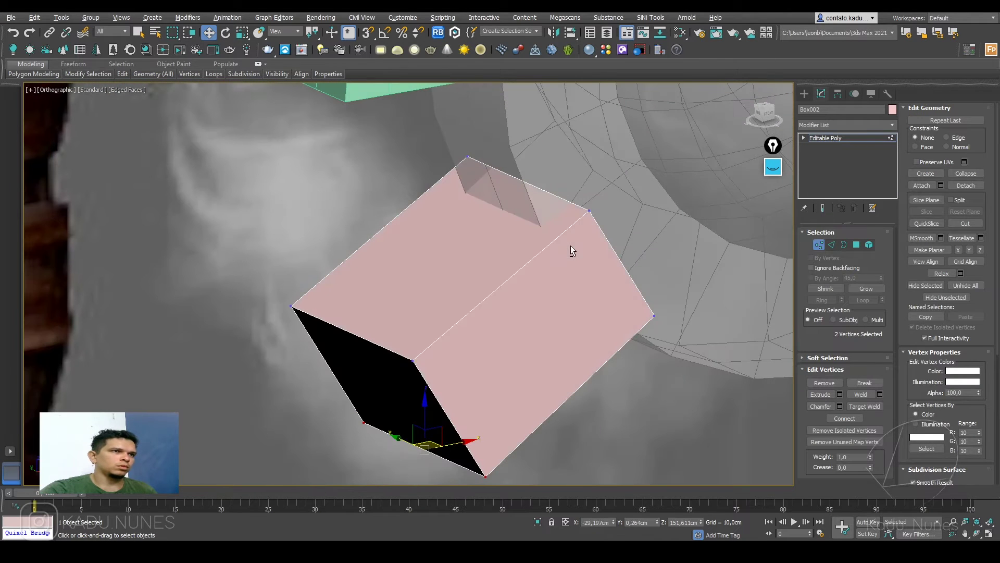
left_click(849, 139)
key("alt+x")
key("alt+x")
left_click(650, 187)
key("alt+x")
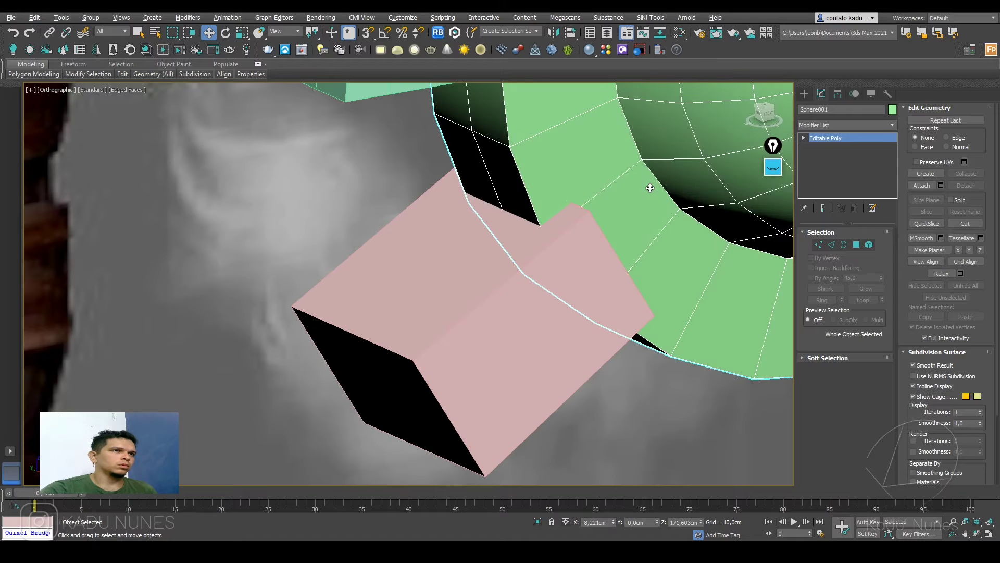
- Shift the box slightly along its depth axis to centre it at about Y 0 cm
left_click(545, 260)
scroll(543, 260, "down", 2)
middle_click_drag(542, 259, 576, 273, "alt")
left_click_drag(449, 230, 453, 230)
middle_click_drag(467, 234, 431, 236, "alt")
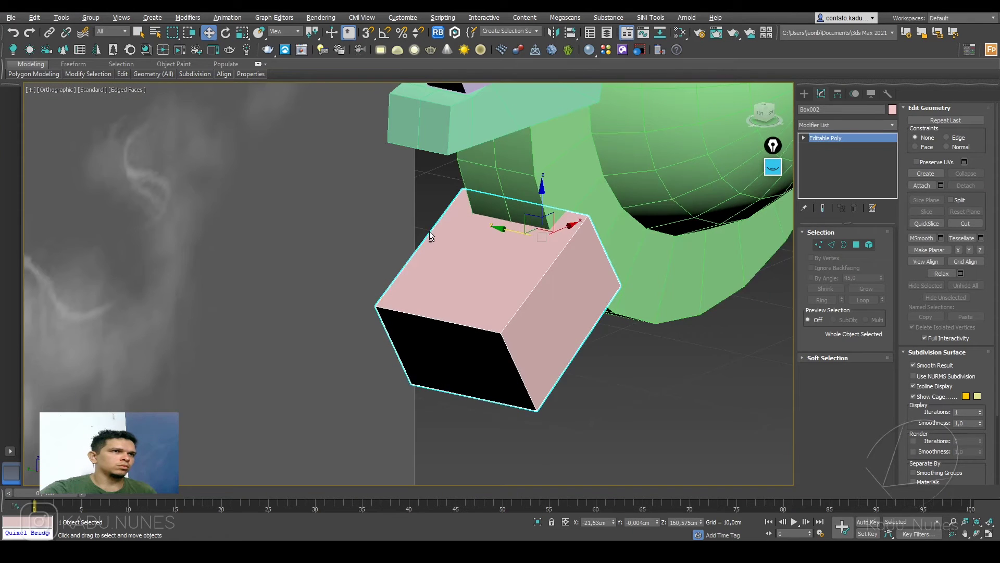
- Taper the box toward the ring by scaling the four vertices of its ring-side end inward across the depth
left_click(819, 245)
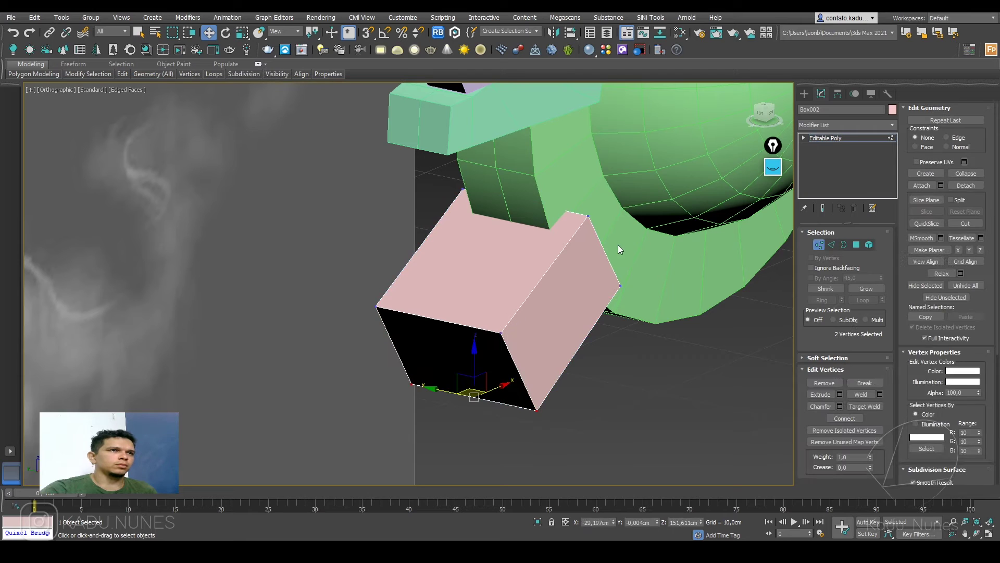
left_click(829, 245)
left_click(600, 248)
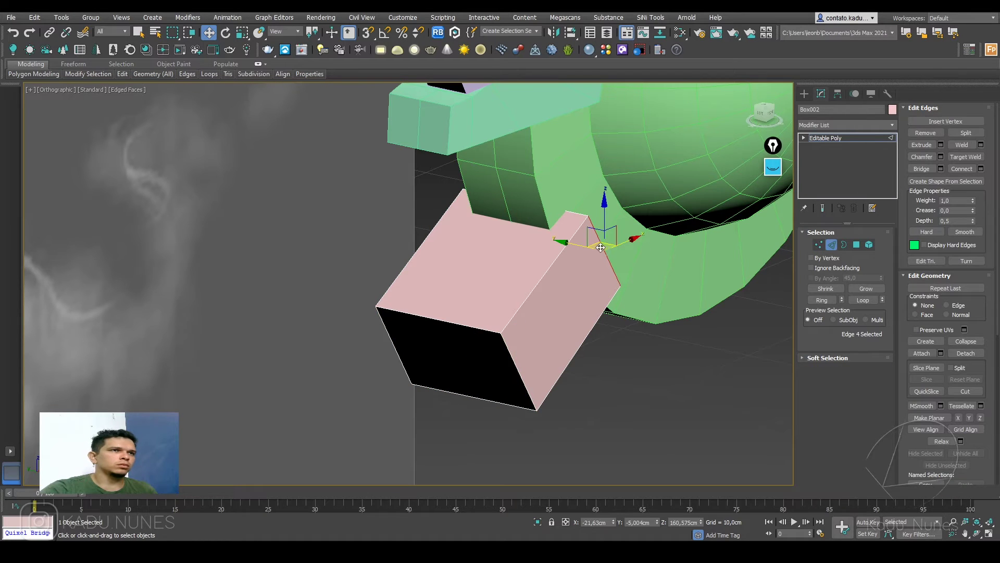
middle_click_drag(479, 217, 479, 266, "alt")
left_click(478, 266)
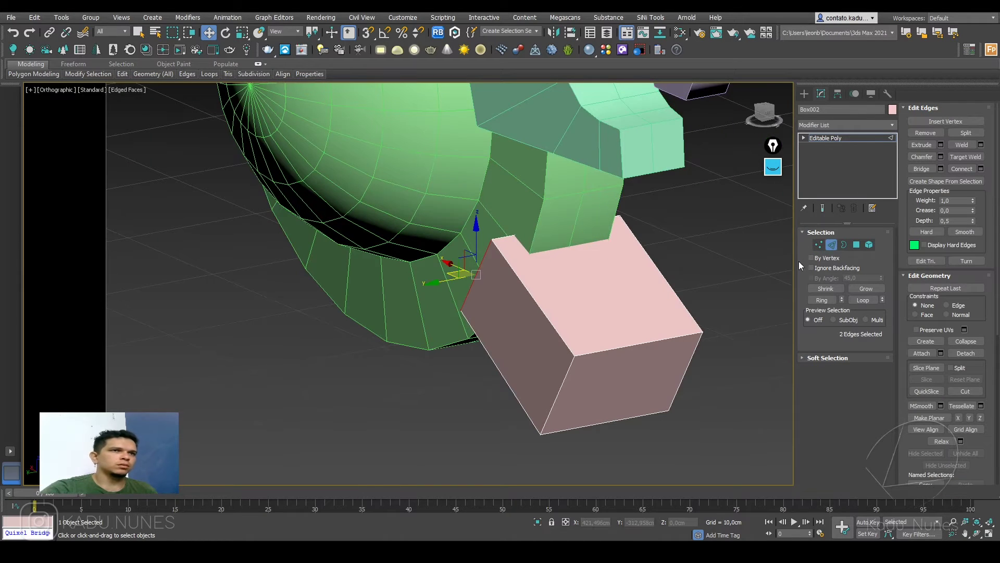
left_click(819, 245, "ctrl")
middle_click_drag(677, 297, 551, 265, "alt")
key("q")
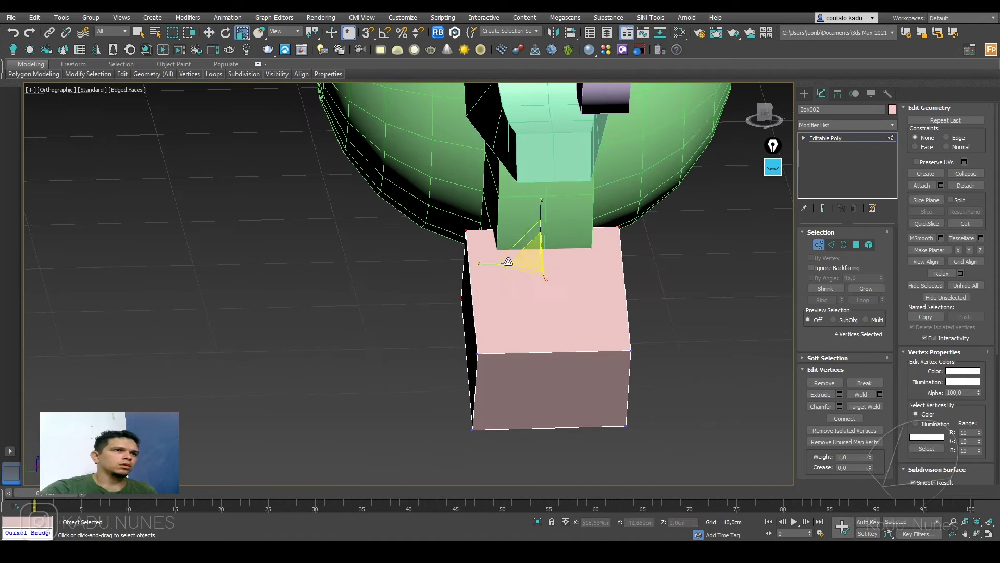
left_click_drag(483, 263, 497, 264)
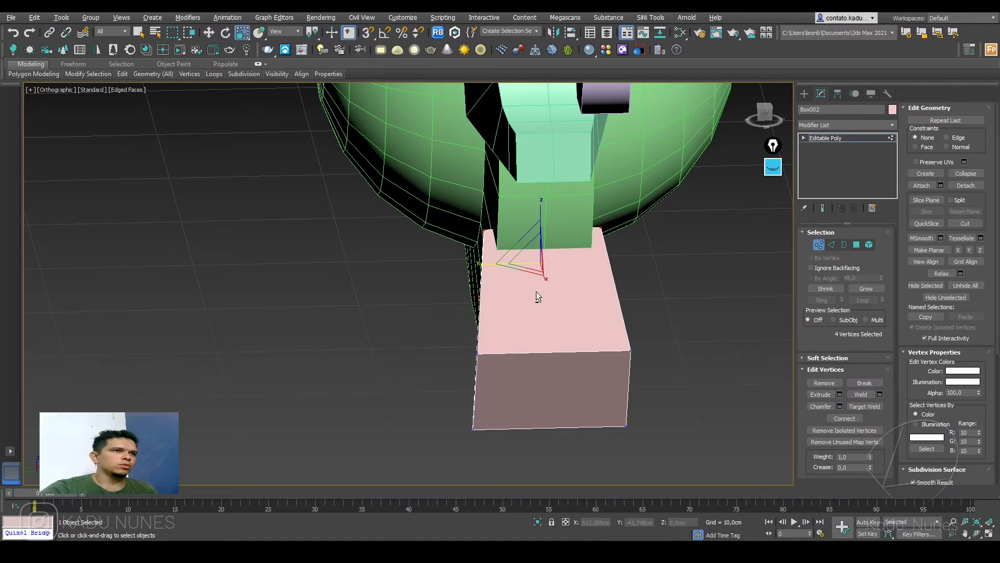
middle_click_drag(539, 297, 505, 297, "alt")
middle_click_drag(536, 380, 475, 377, "alt")
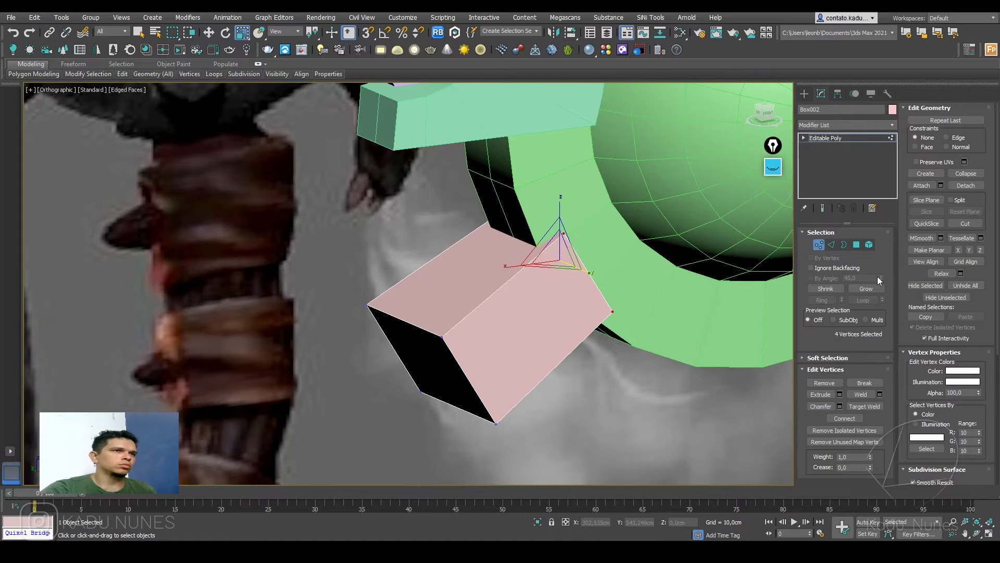
- Scale the box's outer end polygon narrower across the depth to bring it closer to the tapered end's width
left_click(857, 246)
middle_click_drag(637, 287, 532, 290, "alt")
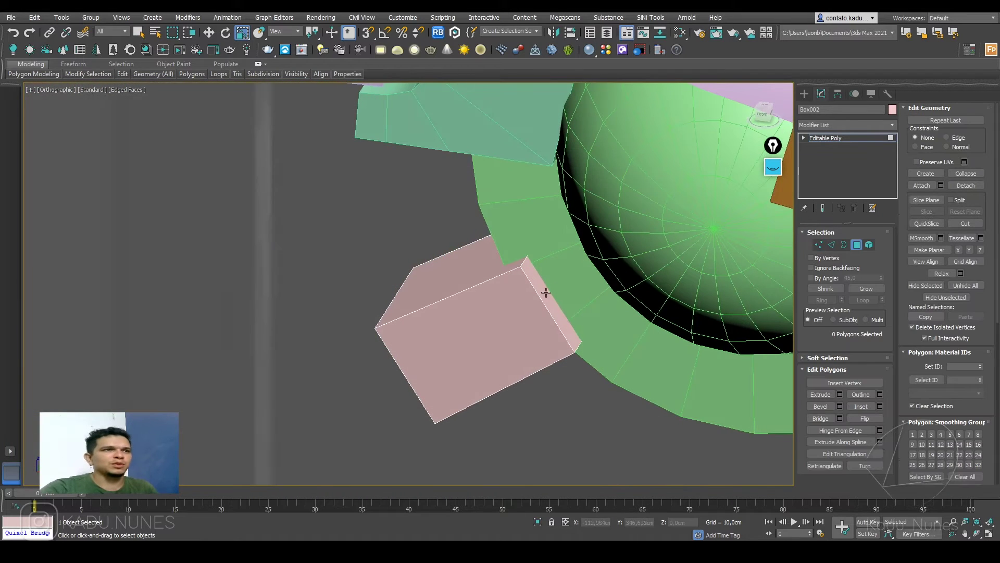
left_click(553, 292)
mouse_move(556, 304)
middle_mouse_down("alt")
mouse_move(531, 322)
mouse_move(561, 309)
middle_mouse_up("alt")
left_click(484, 331, "ctrl")
left_click_drag(515, 359, 508, 357)
key("f")
scroll(532, 331, "down", 4)
middle_click_drag(531, 330, 513, 220)
scroll(565, 323, "up", 3)
middle_click_drag(590, 356, 567, 294)
scroll(568, 342, "up", 2)
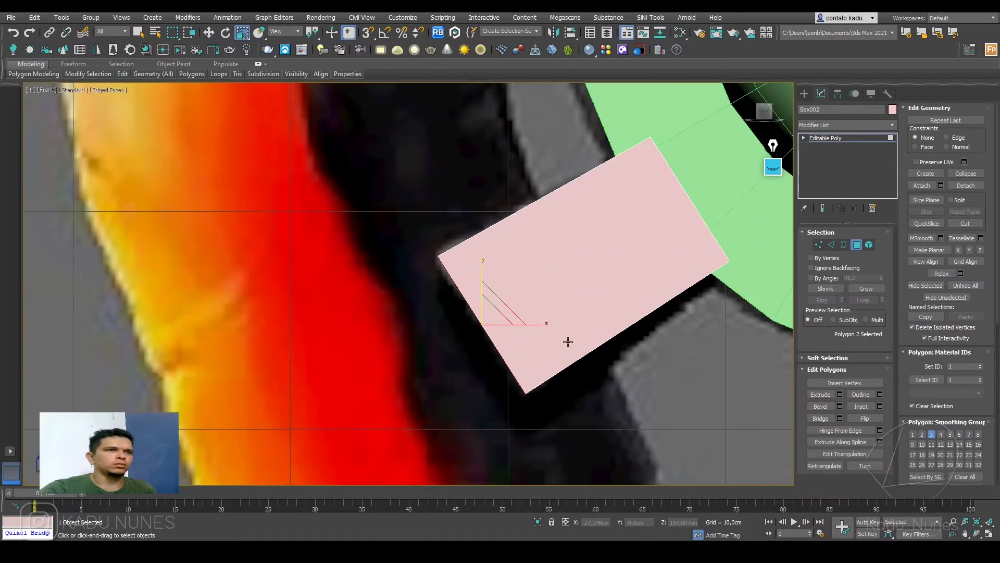
- Try to chamfer all twelve box edges with the Quad type, 0 connect edge segments and an amount of about 0.305 cm
middle_click_drag(567, 341, 590, 347, "alt")
key("Delete")
key("2")
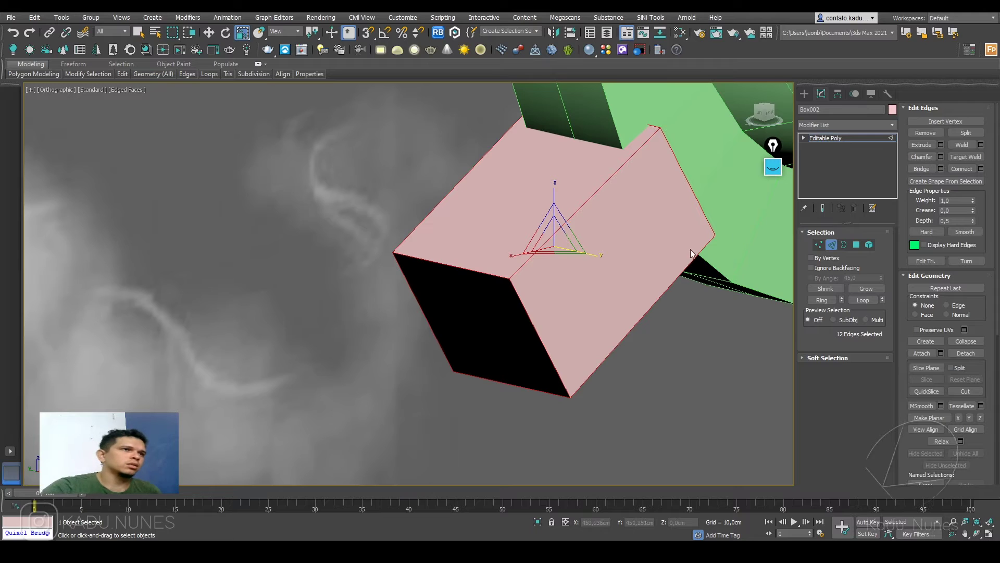
left_click(941, 156)
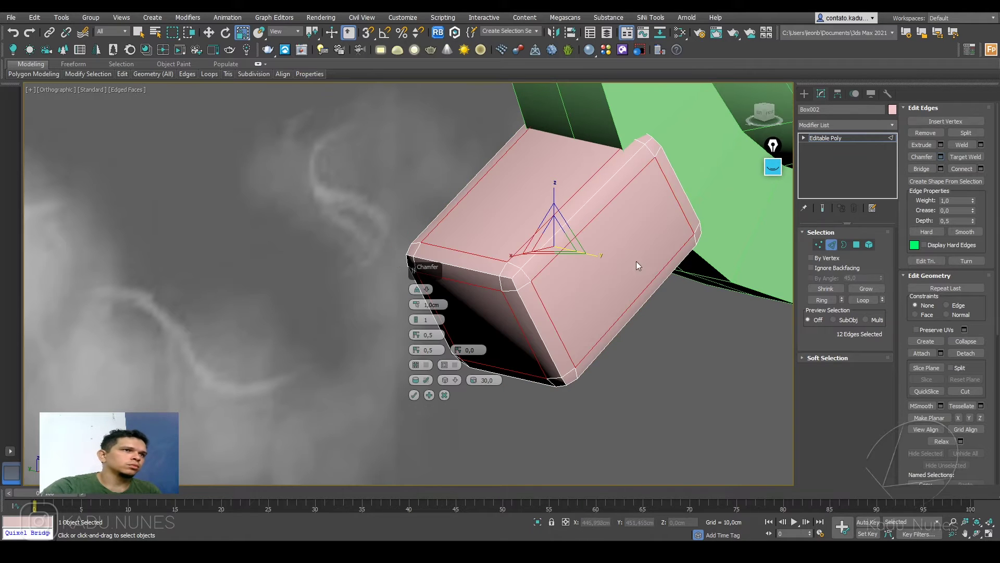
left_click(422, 289)
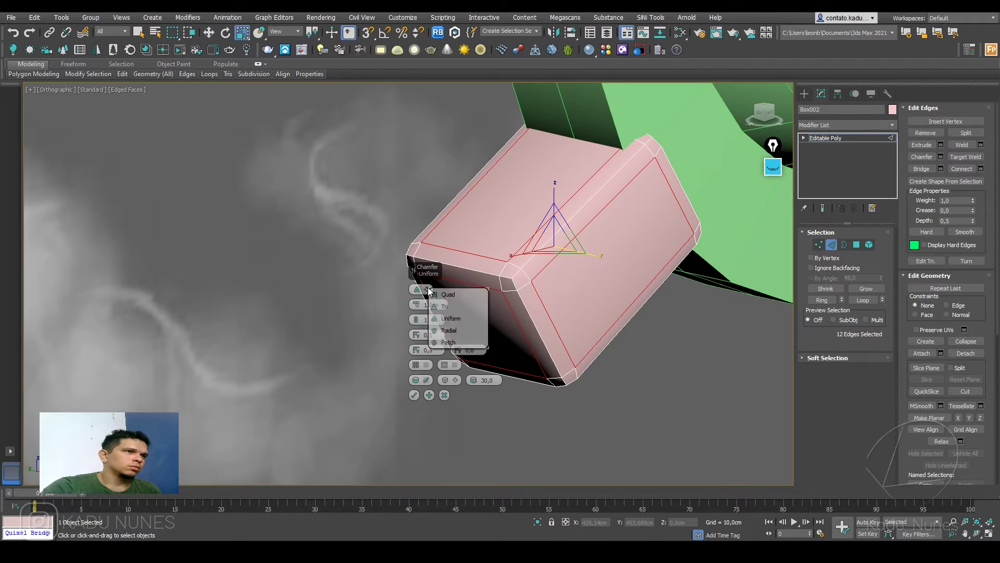
left_click(447, 295)
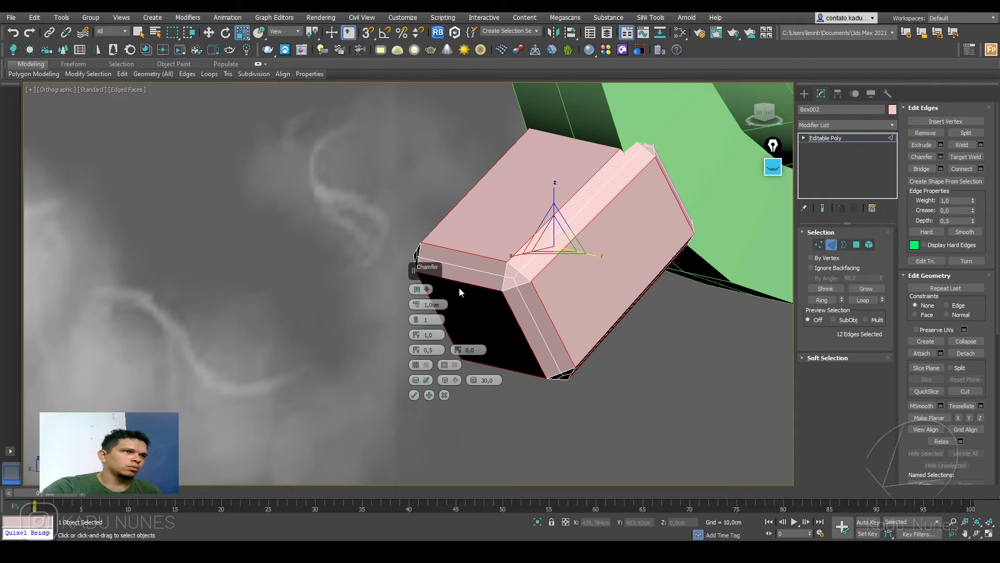
left_click(416, 323)
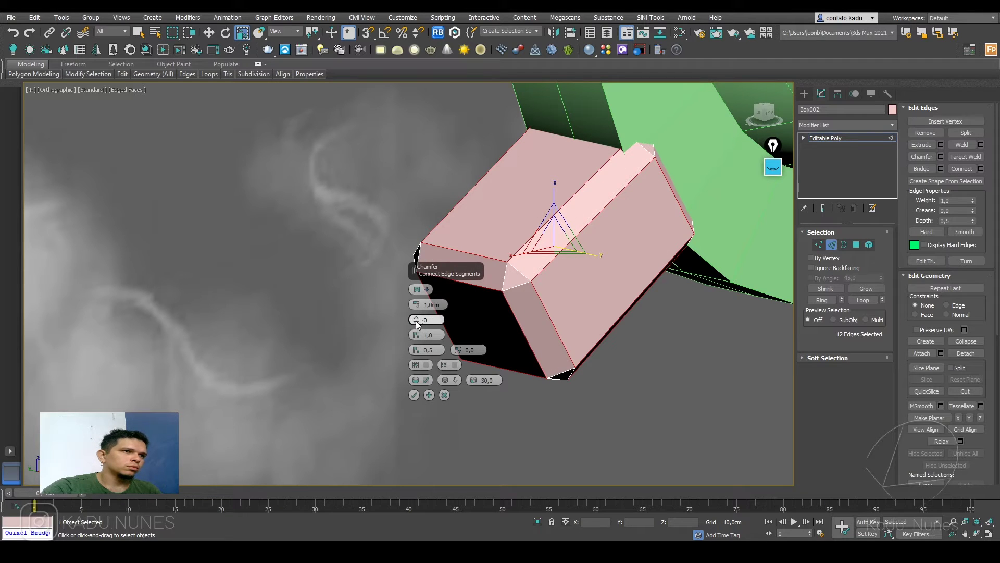
left_click_drag(417, 308, 419, 320)
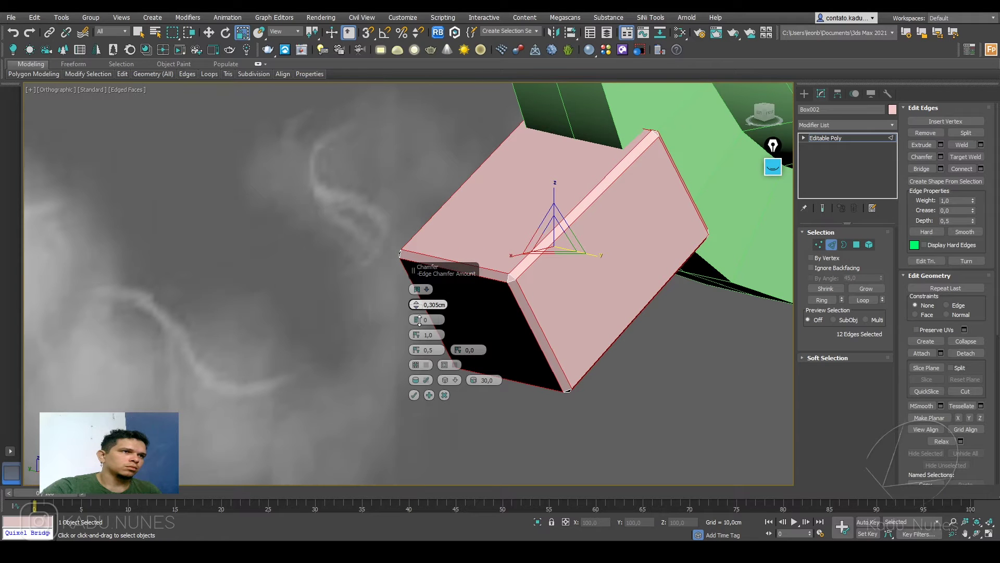
left_click_drag(419, 320, 418, 311)
left_click(444, 395)
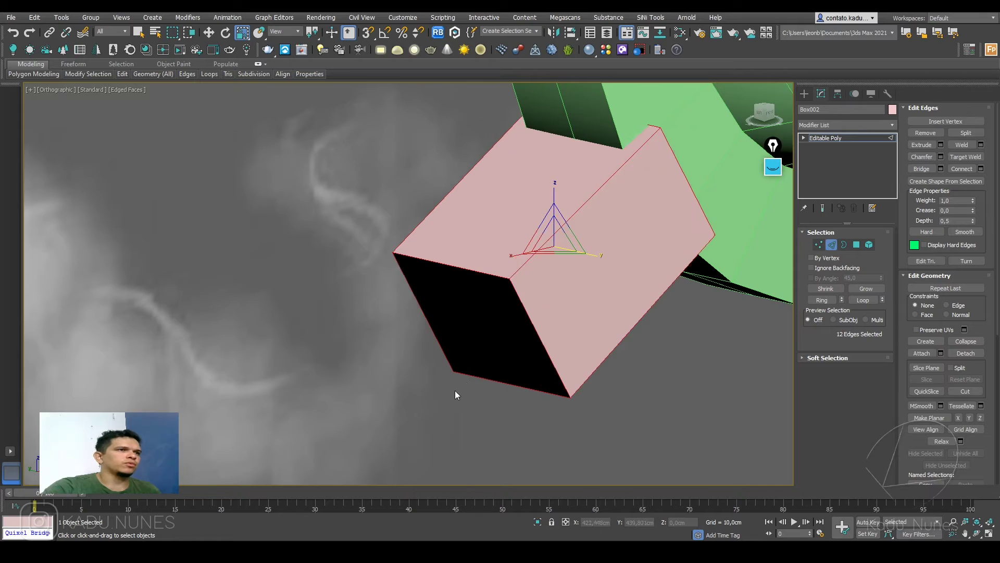
scroll(477, 360, "down", 6)
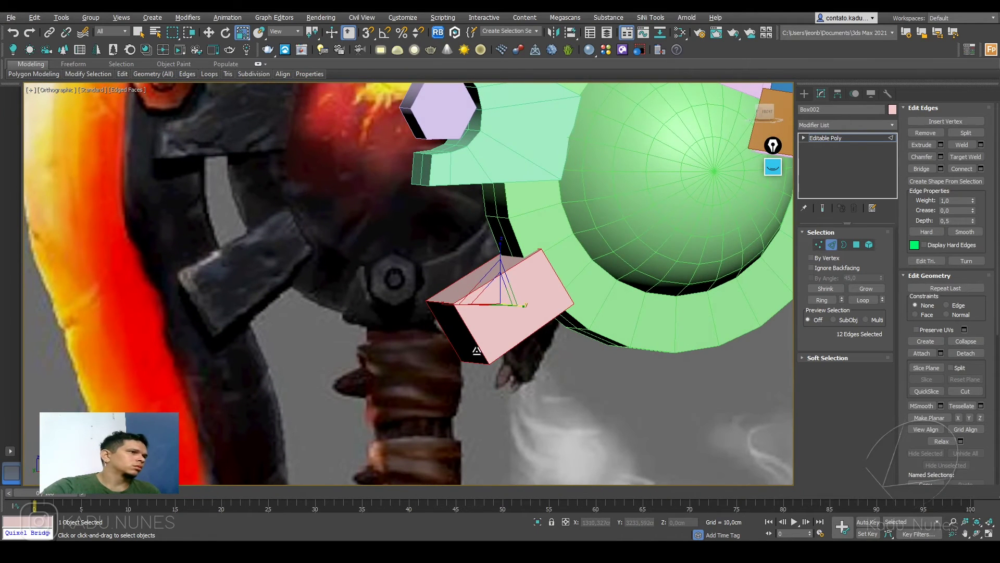
scroll(473, 348, "up", 2)
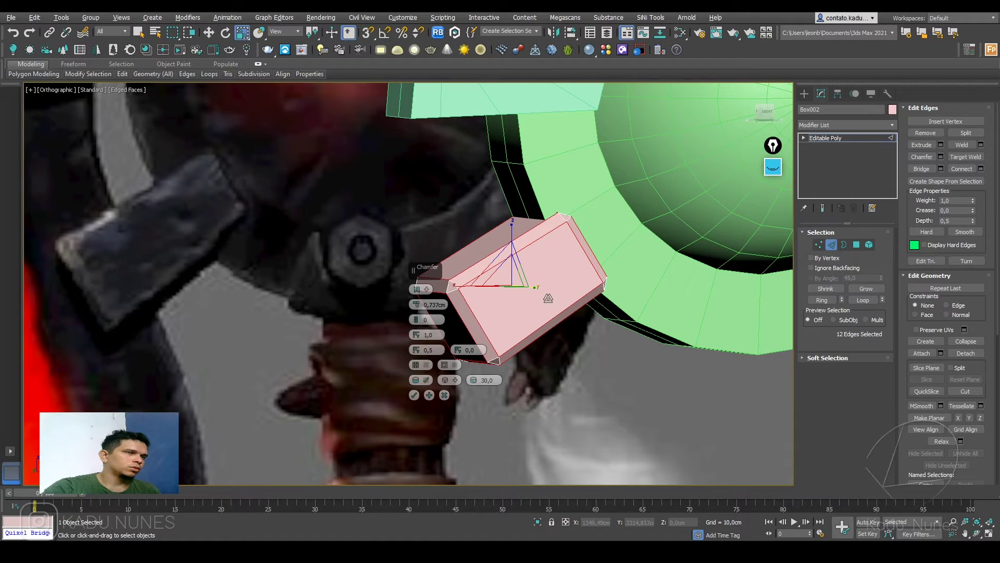
left_click(444, 395)
- Deselect the box's four edges that run across its depth and try to chamfer the other eight by 0.737 cm
middle_click_drag(443, 290, 516, 287, "alt")
left_click_drag(524, 158, 524, 159, "alt")
middle_click_drag(547, 302, 512, 298, "alt")
left_click(941, 157)
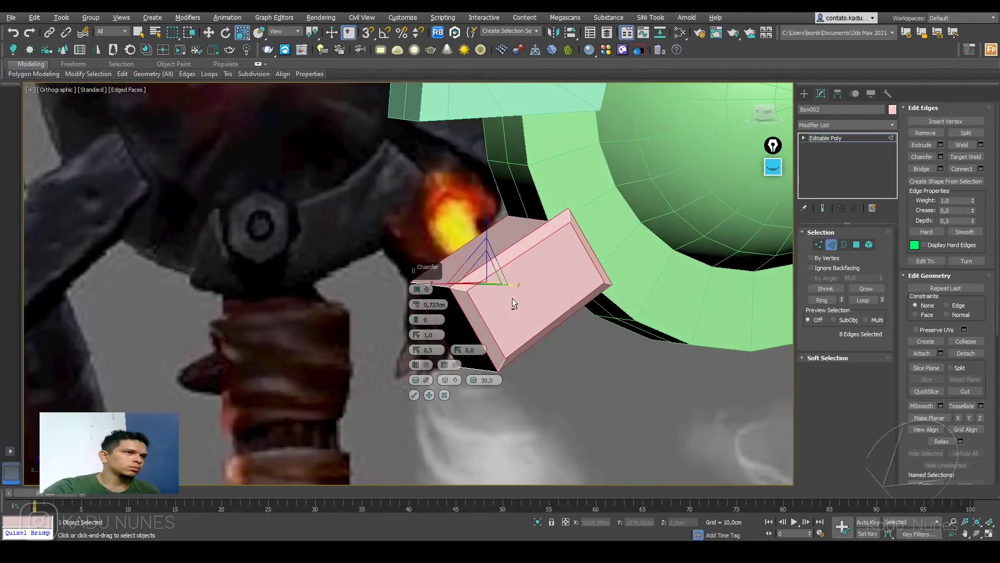
left_click(414, 395)
key("f")
scroll(590, 364, "down", 3)
middle_click_drag(622, 448, 614, 372)
scroll(592, 357, "up", 2)
key("ctrl+z")
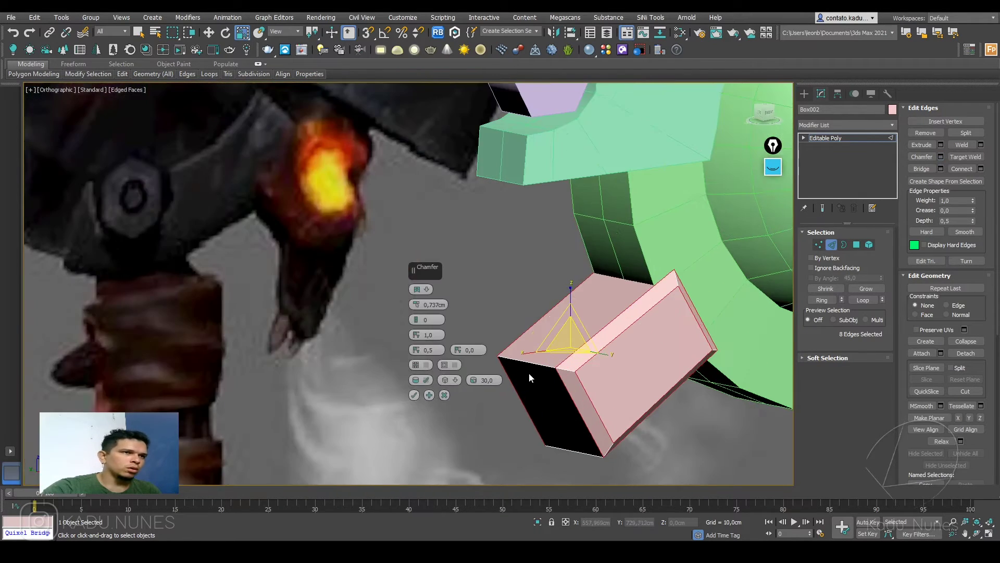
- Chamfer the eight edges outlining the box's front and back faces by less than 0.737 cm, and finish editing the box
left_click_drag(417, 305, 417, 321)
left_click(414, 395)
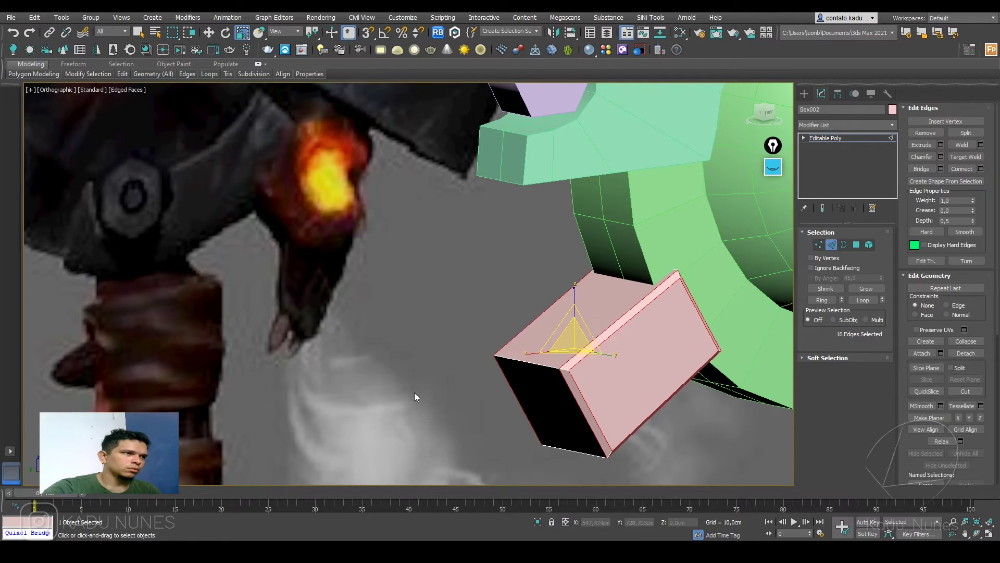
key("f")
scroll(426, 367, "down", 3)
middle_click_drag(430, 367, 430, 189)
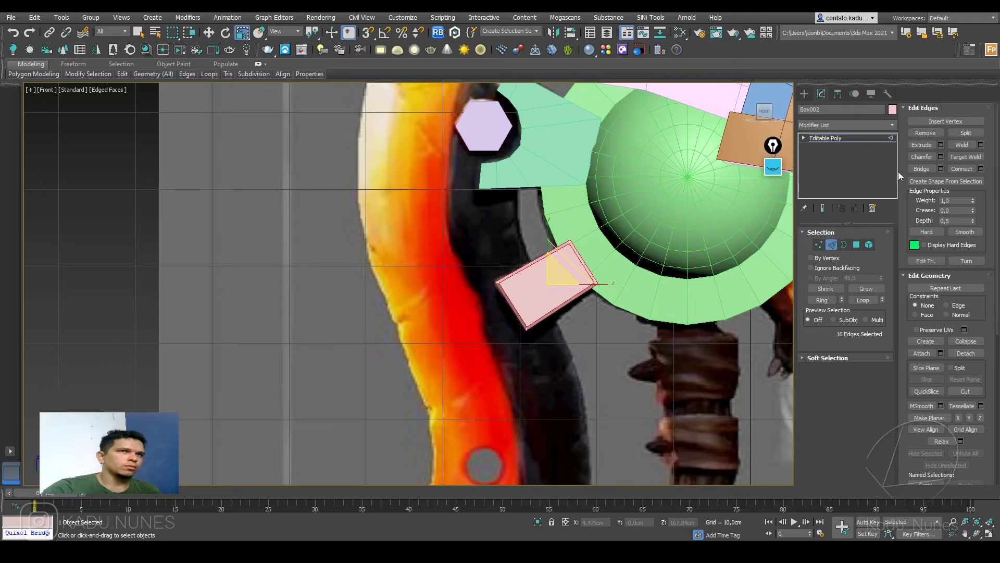
left_click(836, 138)
left_click(620, 373)
scroll(617, 373, "down", 3)
middle_click_drag(617, 374, 496, 302)
right_click(496, 307)
left_click(479, 308)
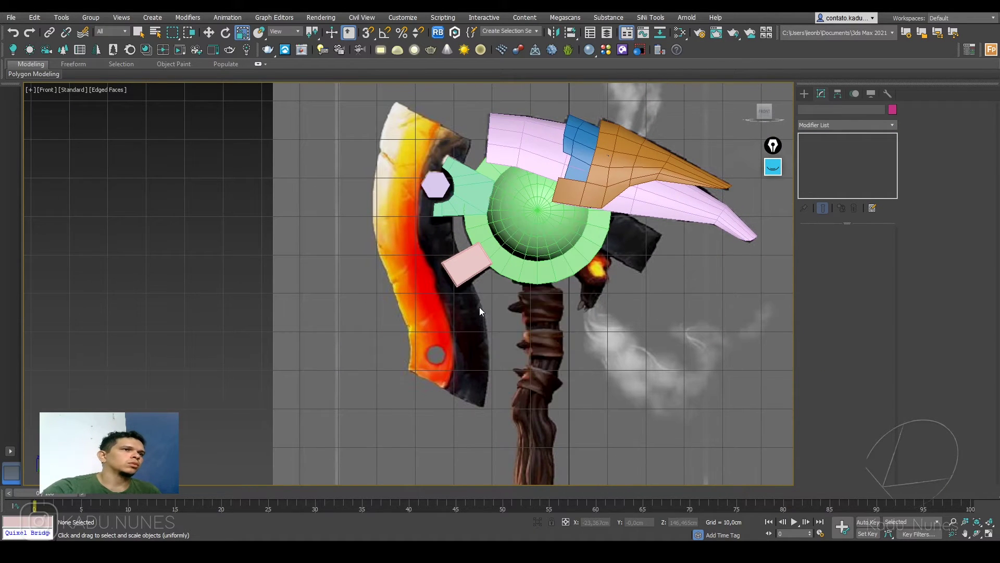
- Examine the reference image's dark plate beside the ring and the block's placement against the ring and blade
scroll(642, 239, "up", 3)
middle_click_drag(666, 264, 599, 246, "alt")
middle_click_drag(361, 195, 401, 235)
scroll(402, 235, "up", 2)
scroll(401, 236, "up", 2)
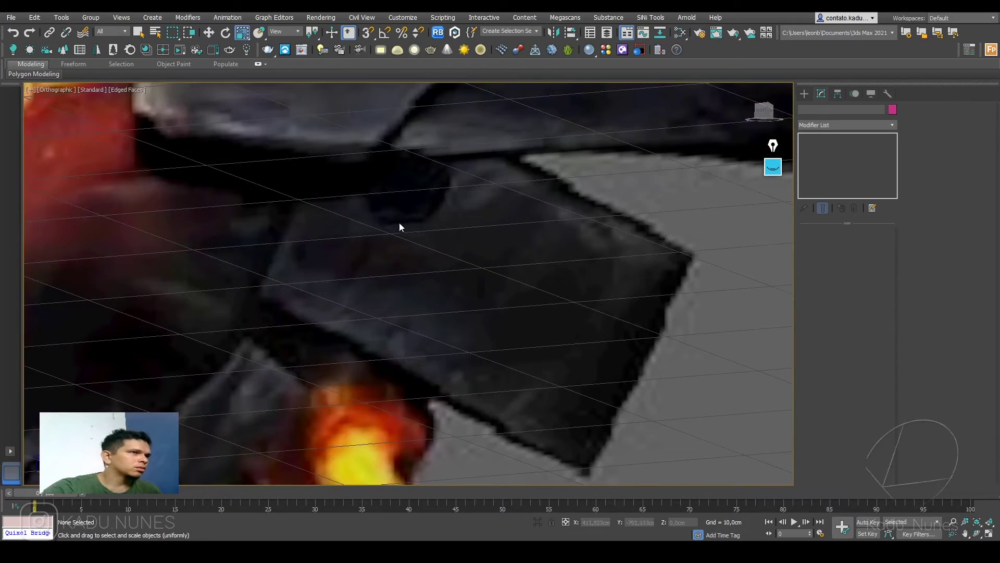
scroll(383, 214, "down", 4)
middle_click_drag(386, 216, 578, 248)
scroll(526, 280, "down", 2)
key("f")
middle_click_drag(551, 326, 442, 104)
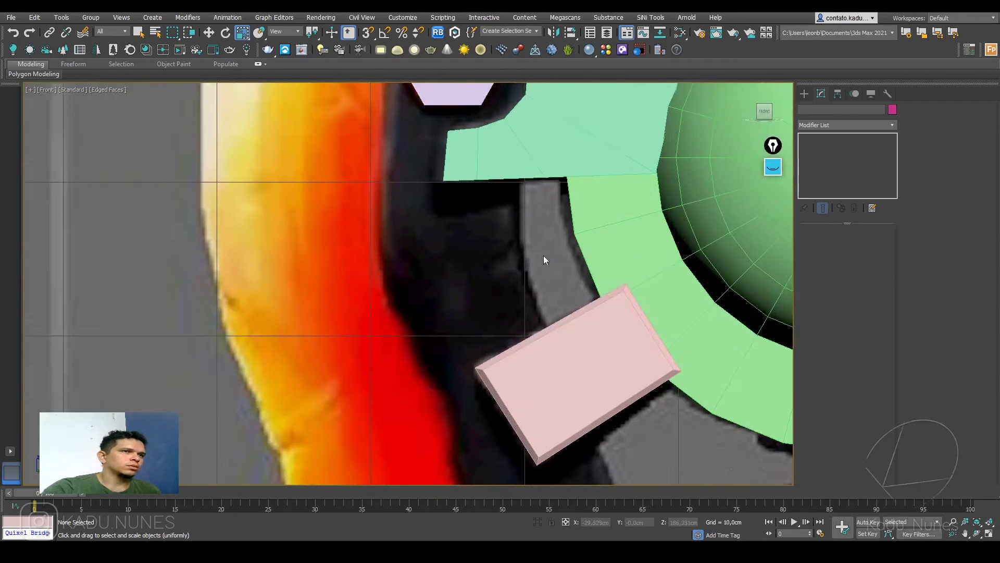
middle_click_drag(545, 259, 453, 157)
scroll(426, 239, "down", 3)
middle_click_drag(426, 239, 332, 202)
middle_click_drag(476, 222, 479, 336)
- Select the 16 polygons of the ring's lower arc, from its lowest point toward the glowing claw
left_click(479, 336)
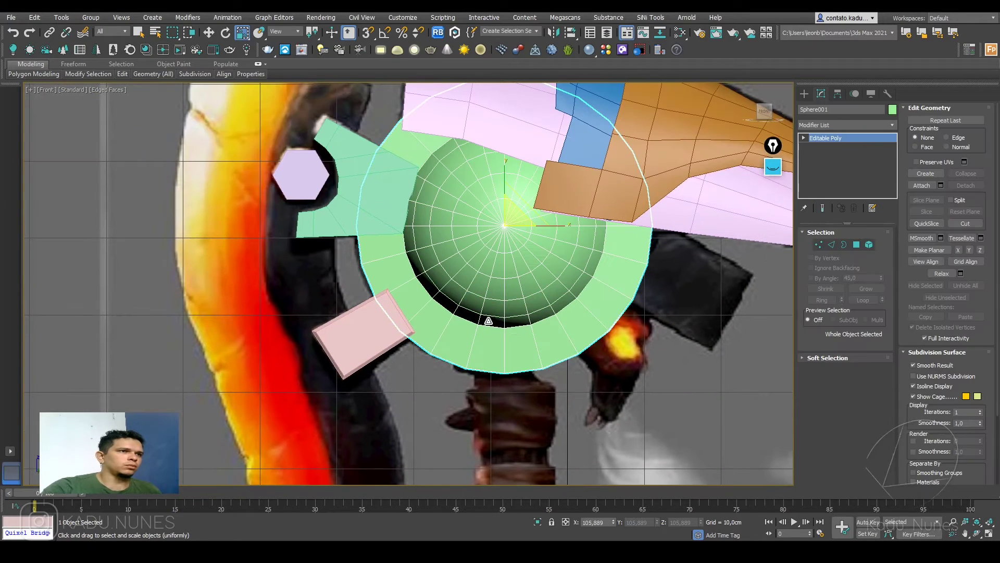
left_click(857, 245)
left_click_drag(627, 391, 615, 357)
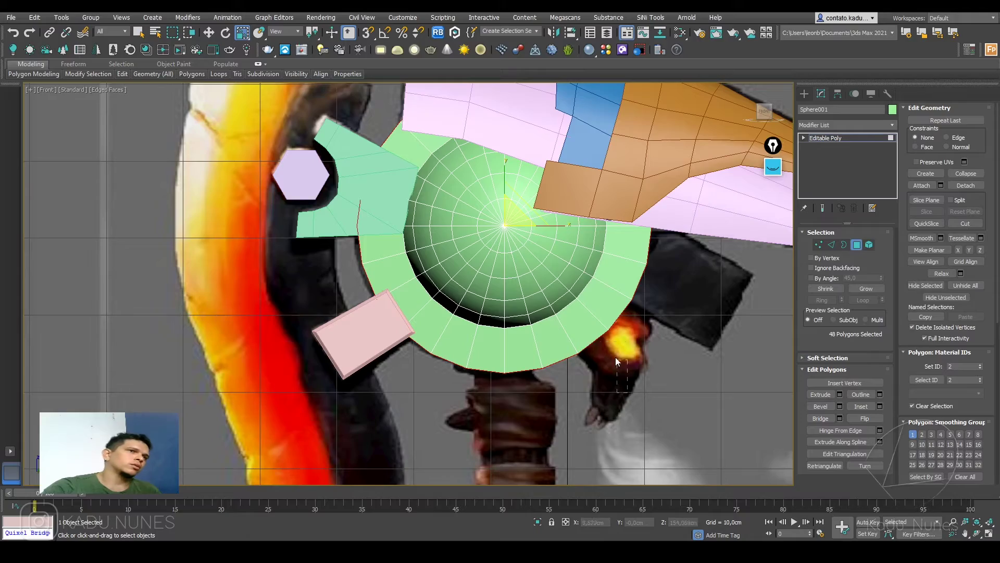
left_click_drag(538, 327, 538, 328)
middle_click_drag(640, 300, 413, 194, "alt")
key("f")
scroll(542, 349, "up", 4)
key("w")
scroll(573, 352, "down", 5)
scroll(604, 286, "up", 4)
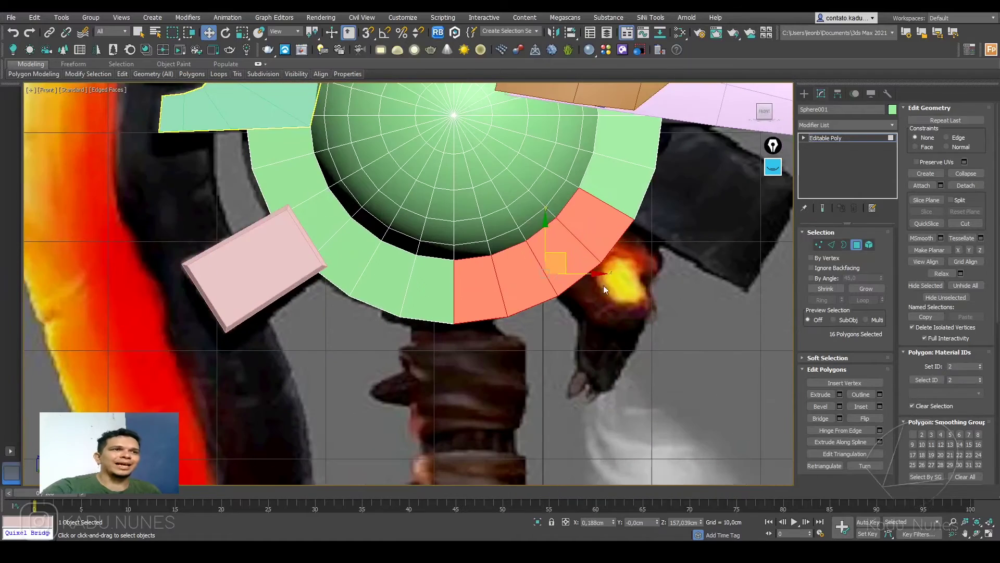
middle_click_drag(604, 286, 617, 291)
- Try to detach the selected arc polygons as a clone and hide the ring with its sphere
left_click(966, 186)
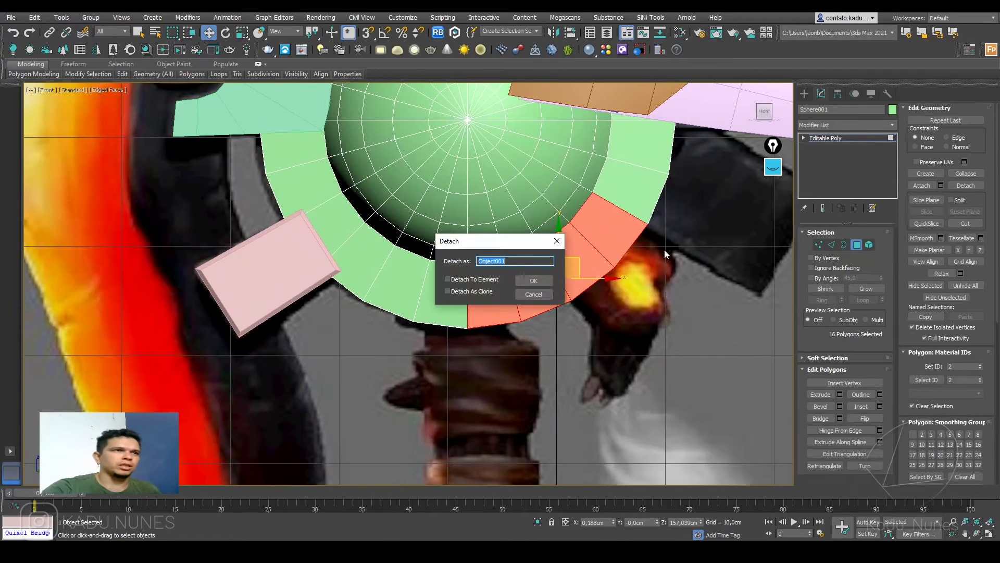
left_click(487, 292)
left_click(543, 282)
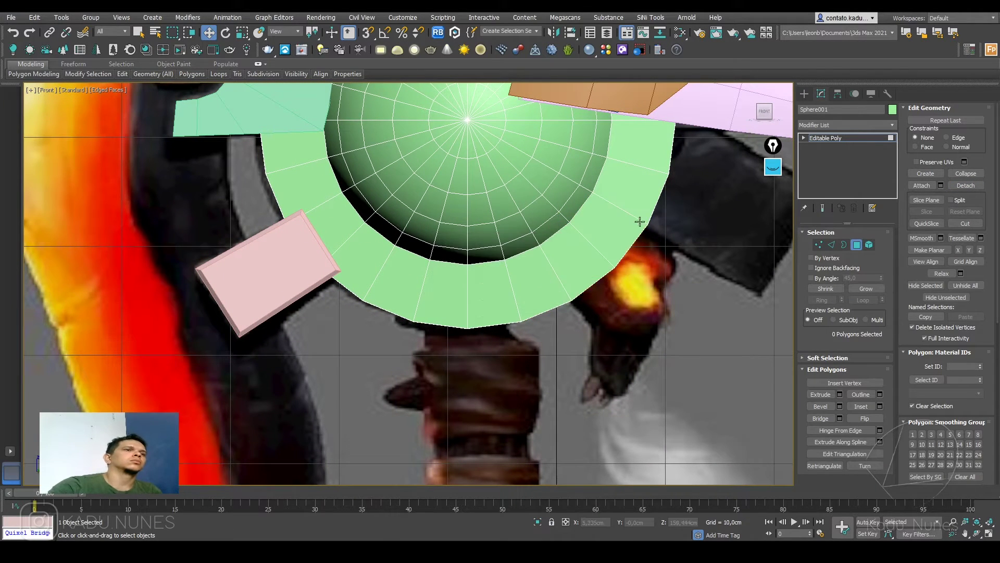
left_click(812, 138)
right_click(480, 146)
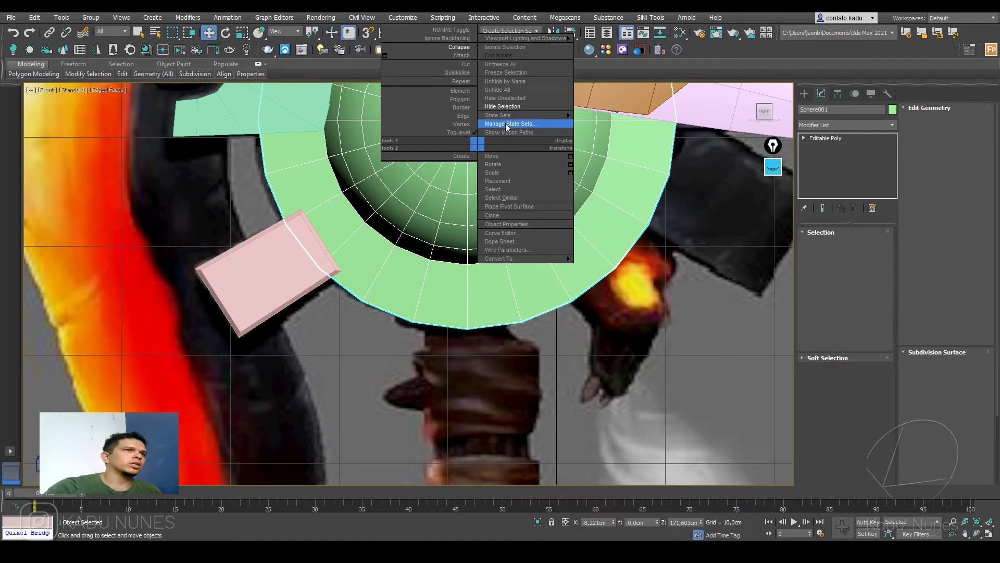
left_click(504, 106)
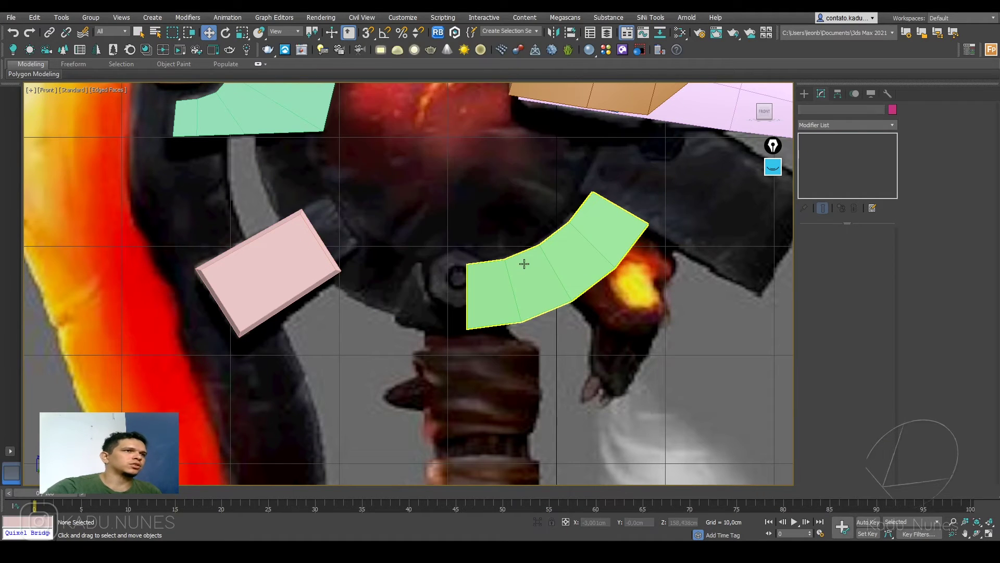
key("ctrl+z")
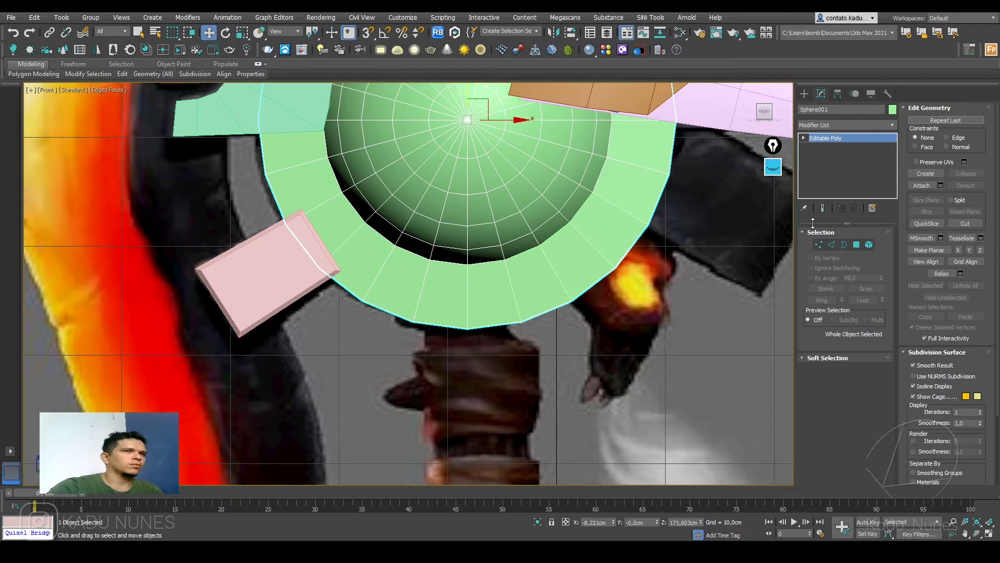
- Add the next ring segment past the lowest point to the arc selection and detach the 20 polygons as a clone
left_click(857, 245)
left_click_drag(456, 290, 459, 279, "ctrl")
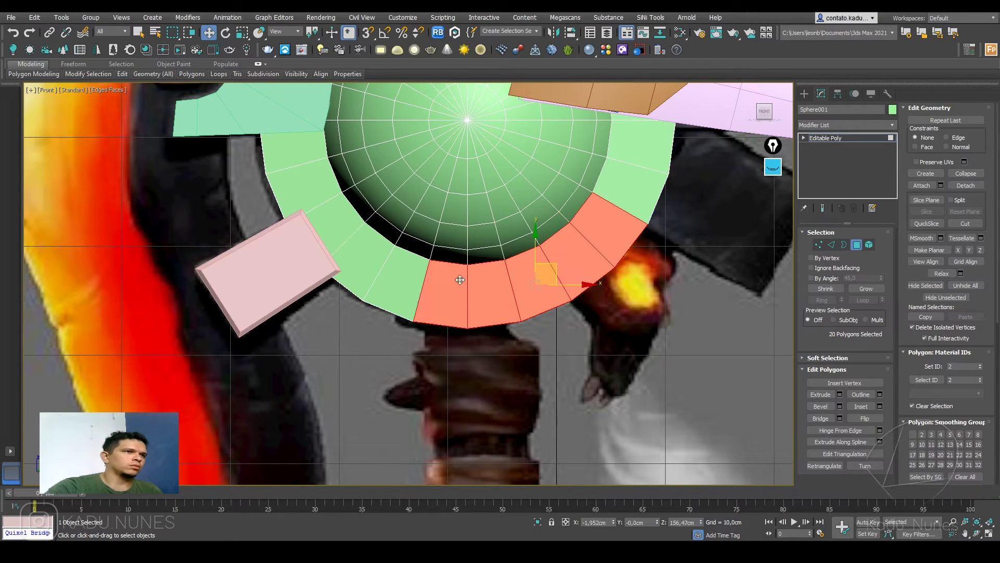
left_click(966, 185)
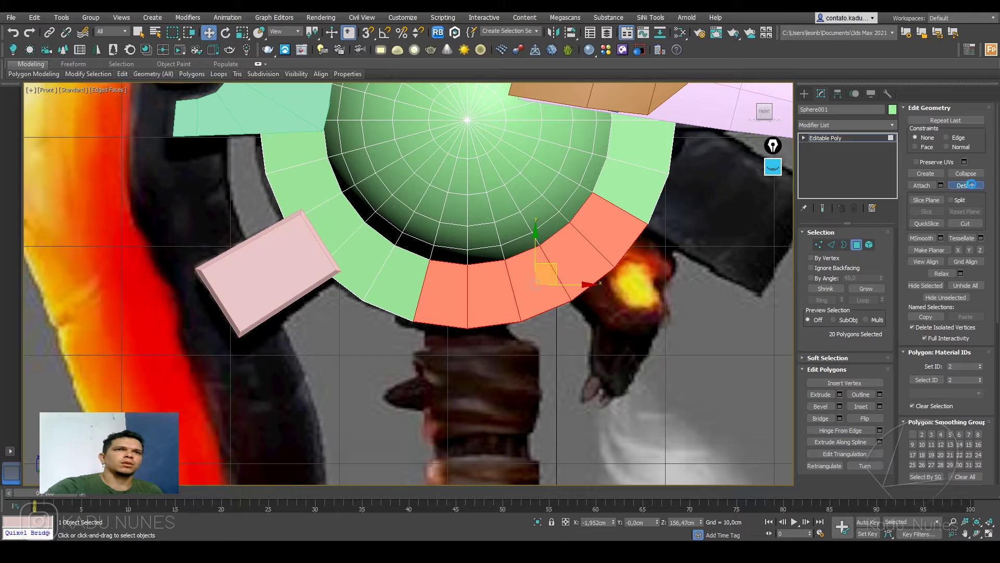
left_click(534, 280)
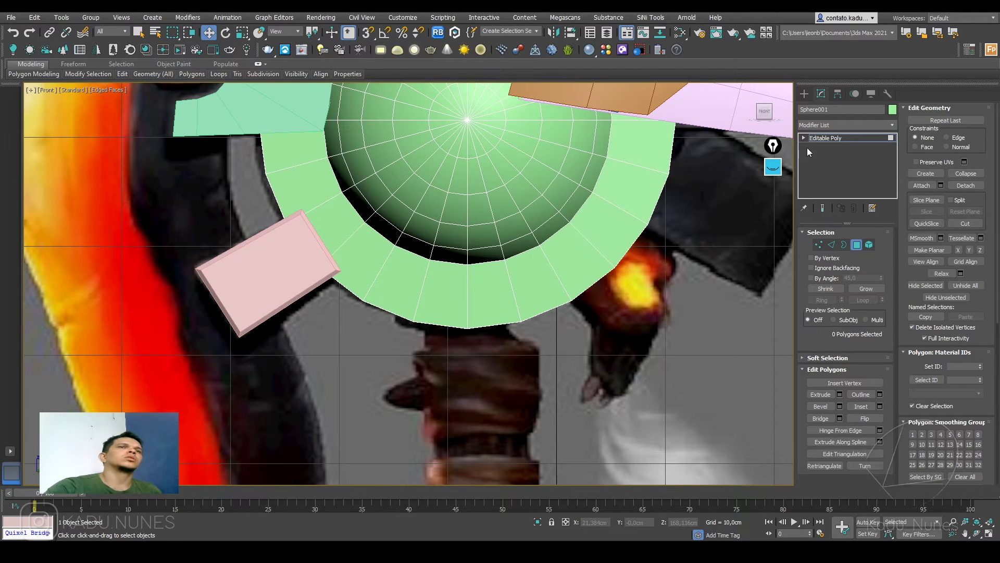
- Hide the original ring with its sphere and select the detached arc piece
left_click(826, 138)
right_click(483, 157)
left_click(509, 119)
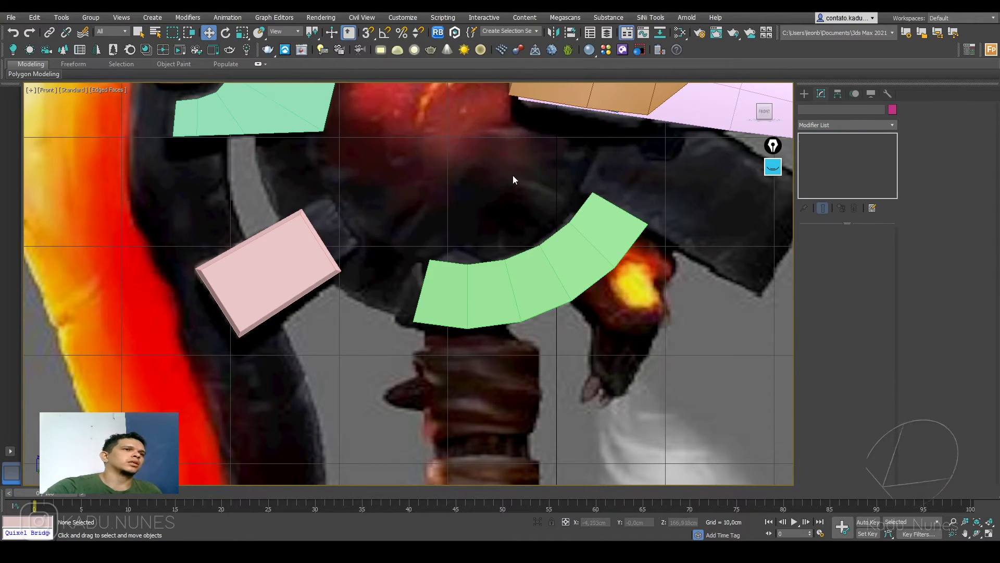
left_click(535, 254)
middle_click_drag(537, 256, 437, 283, "alt")
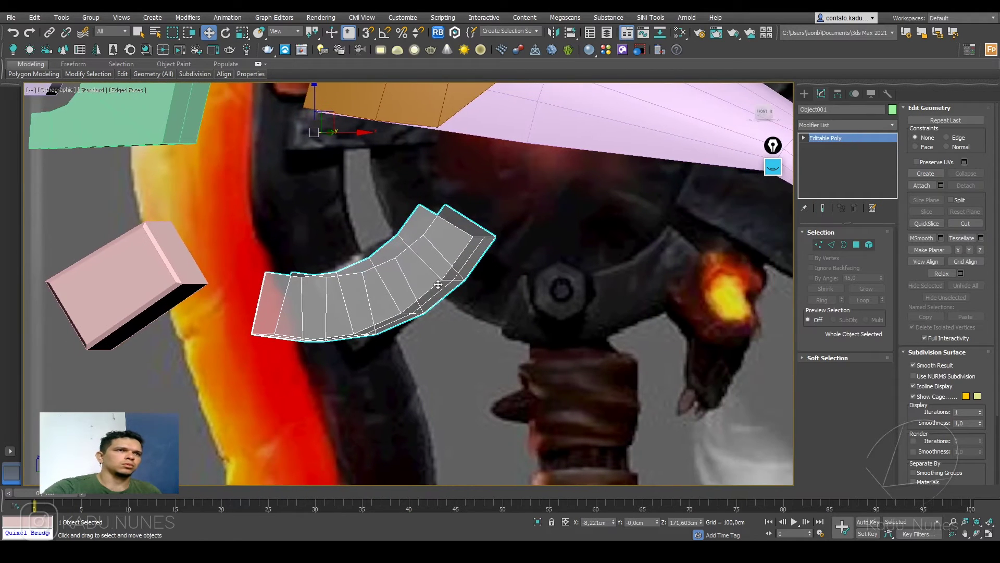
- Move the arc's blade-side end vertices outward and its claw-side end vertices slightly inward to follow the reference band
key("f")
scroll(605, 286, "down", 5)
middle_click_drag(605, 286, 506, 231)
scroll(632, 306, "up", 5)
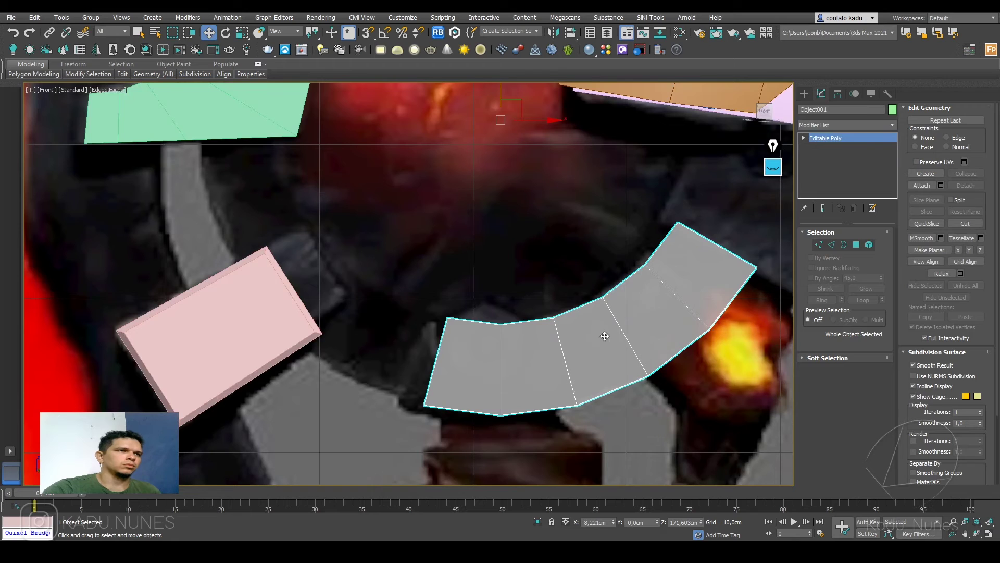
key("1")
left_click_drag(396, 301, 445, 423)
left_click_drag(456, 351, 439, 349)
middle_click_drag(610, 295, 468, 292)
left_click_drag(511, 179, 562, 236)
left_click_drag(611, 255, 628, 284, "ctrl")
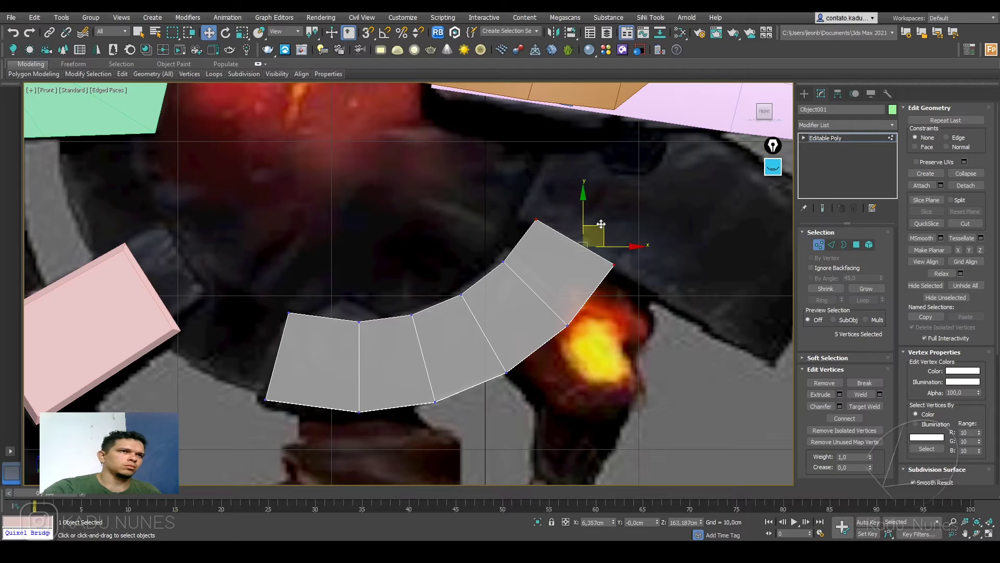
left_click_drag(601, 224, 594, 233)
- Set the arc's visibility to 0.1 in its object properties
middle_click_drag(532, 328, 585, 296)
right_click(585, 296)
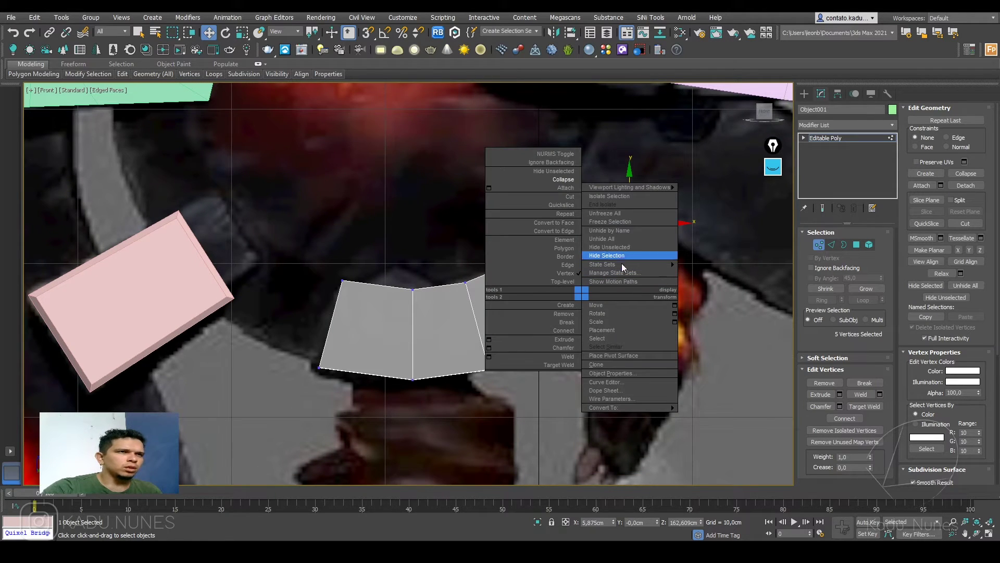
left_click(625, 373)
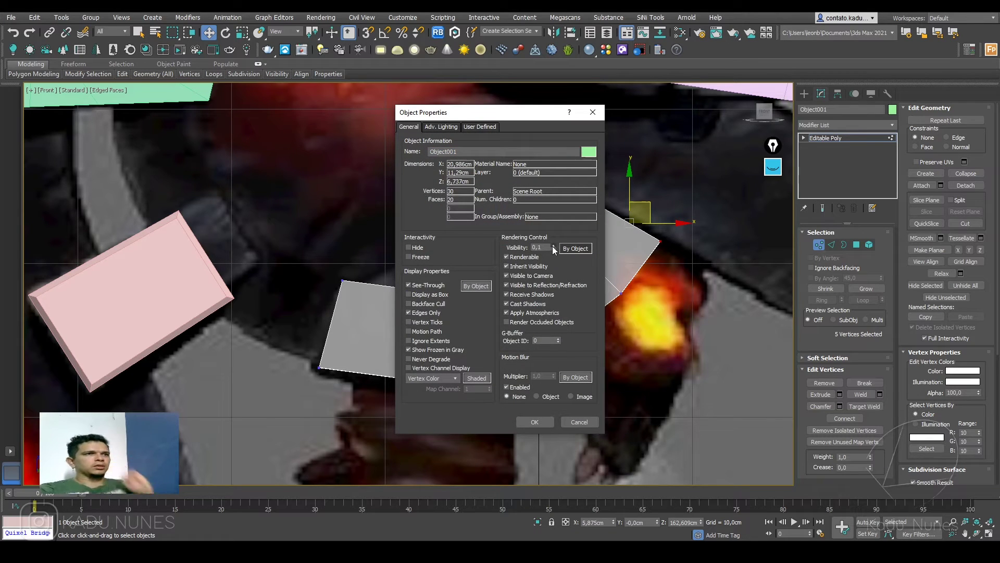
left_click(535, 422)
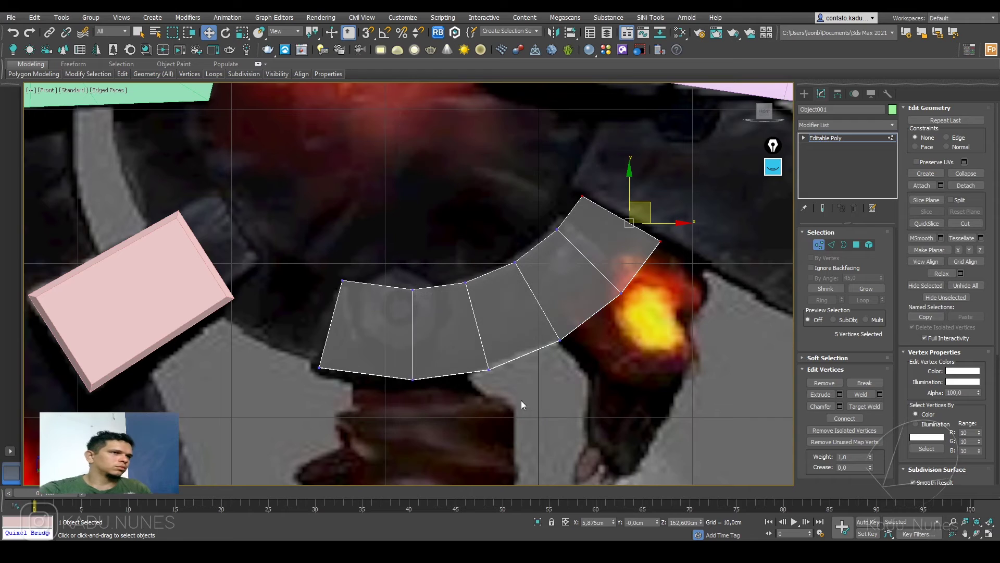
- Examine the arc's thickness and the reference image's bolt on the band above the handle
middle_click_drag(521, 405, 487, 364)
middle_click_drag(415, 340, 523, 296)
scroll(511, 311, "up", 2)
scroll(447, 322, "down", 5)
scroll(522, 296, "down", 4)
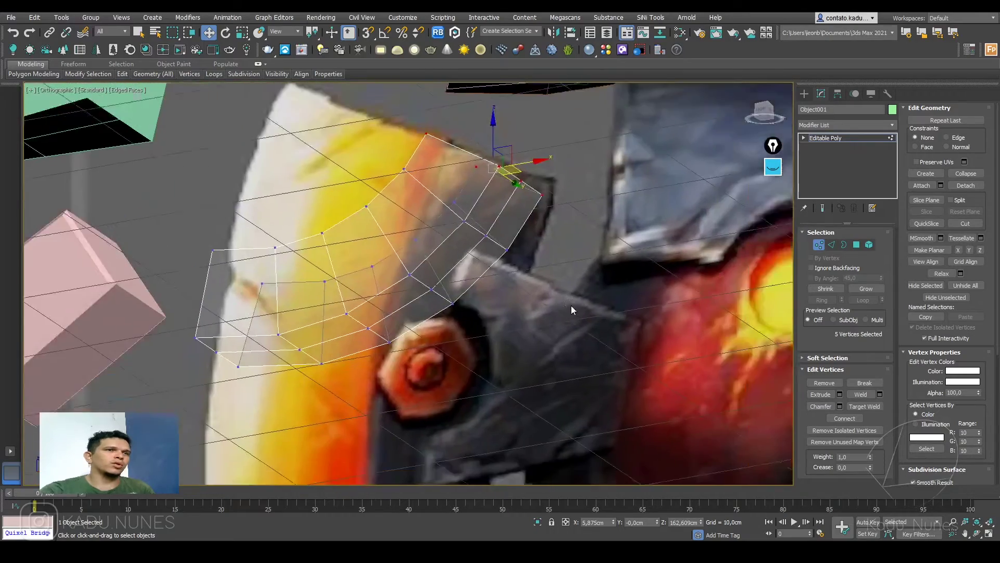
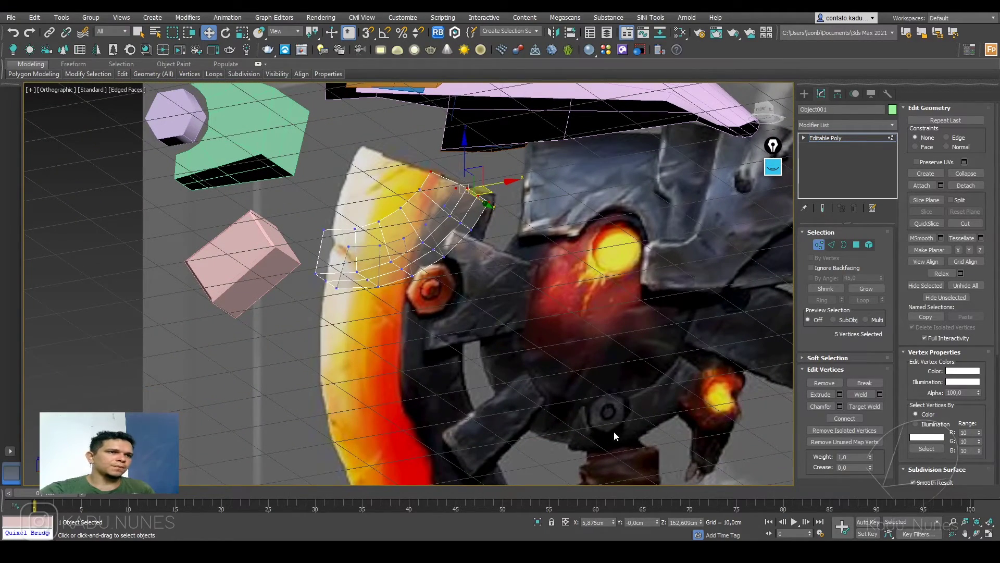
key("f")
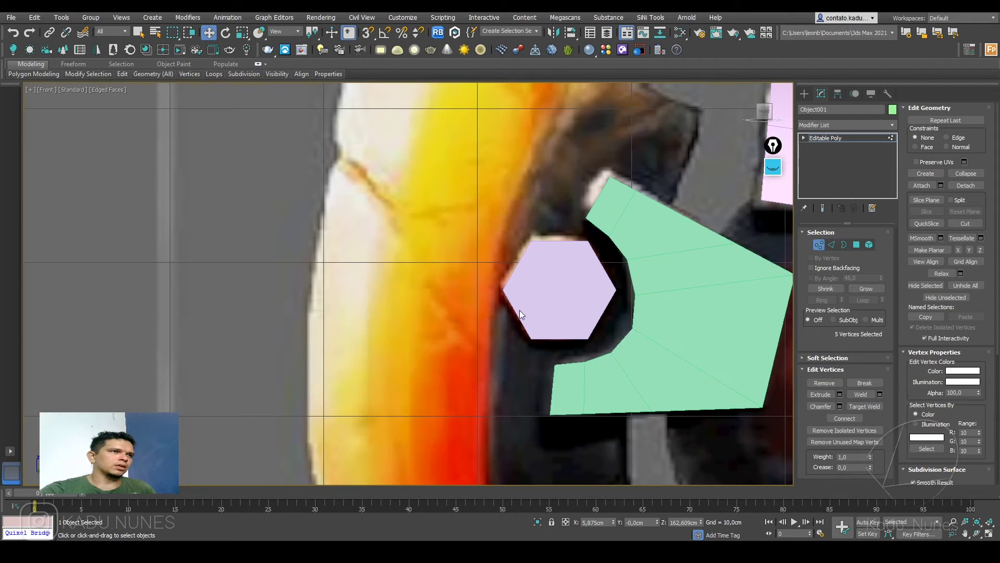
scroll(520, 311, "down", 4)
scroll(594, 360, "up", 2)
scroll(595, 360, "up", 4)
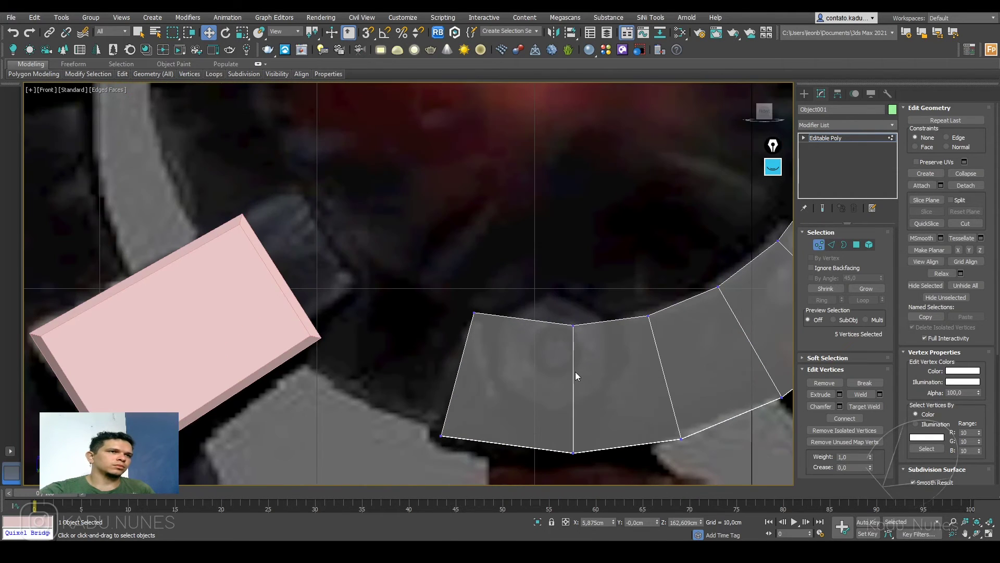
- Try to create a sphere over the reference bolt near the arc's blade-side end
middle_click_drag(575, 371, 554, 352)
left_click(804, 94)
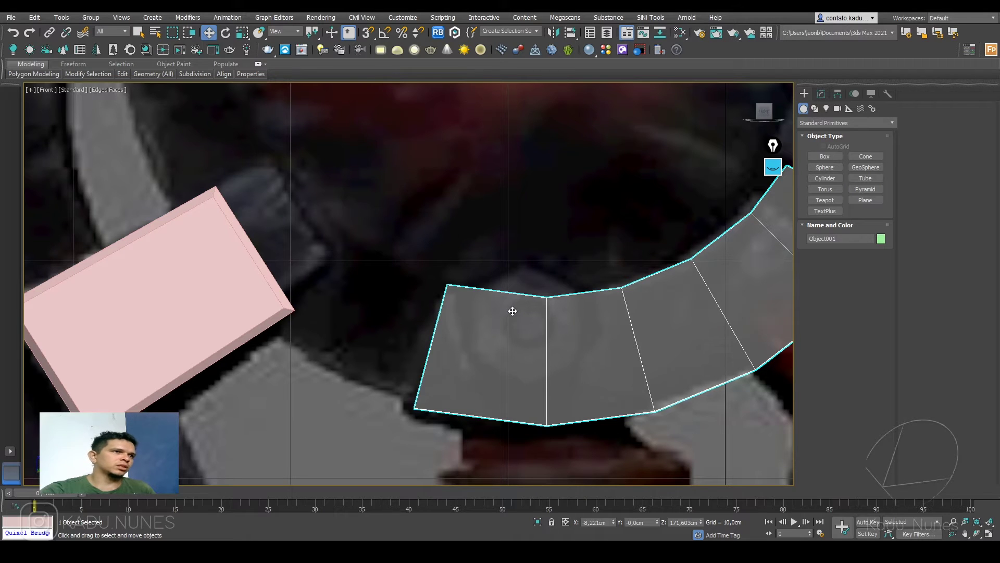
left_click(825, 167)
left_click_drag(526, 324, 561, 351)
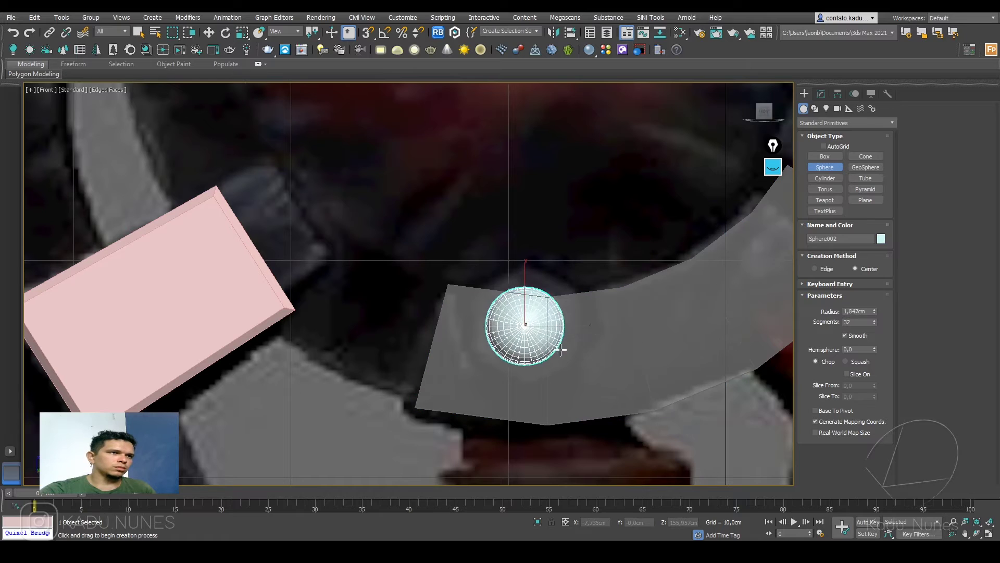
key("ctrl+z")
- Create a six-sided cylinder over the reference bolt on the arc, about 3.15 cm in radius and 1.22 cm high
left_click(824, 178)
left_click_drag(531, 327, 594, 350)
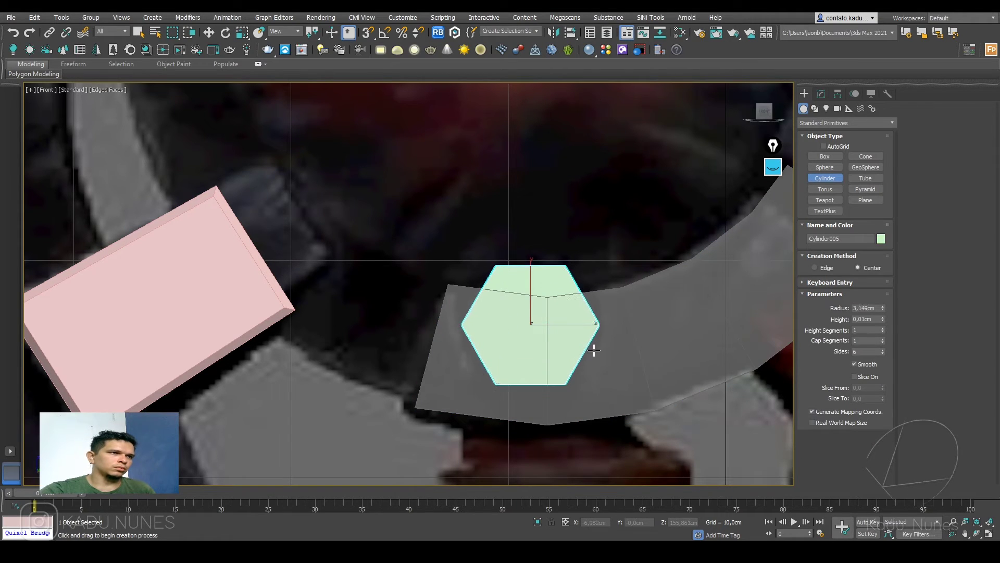
left_click(790, 349)
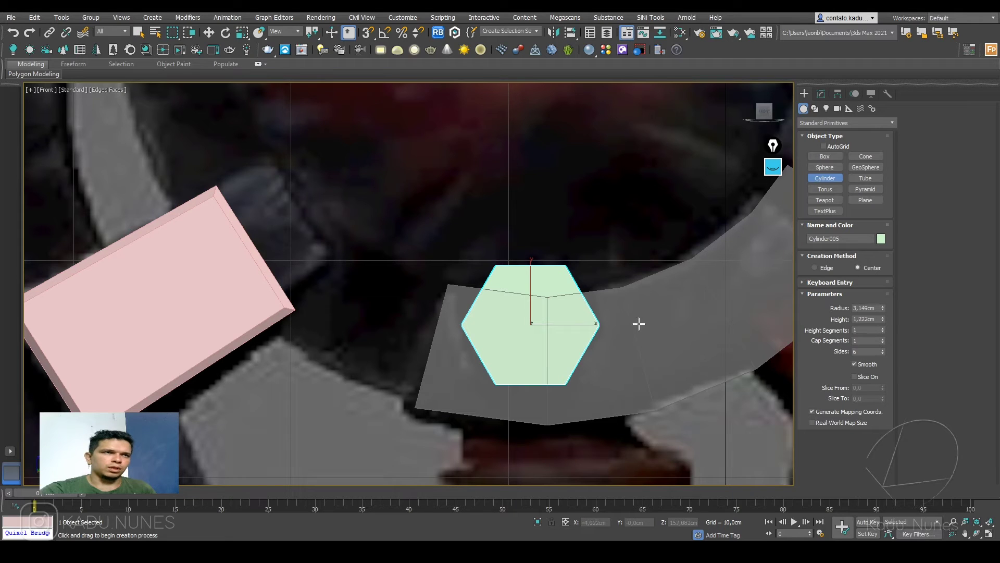
- Set the cylinder's sides to 8 and nudge it into place over the reference bolt
double_click(883, 350)
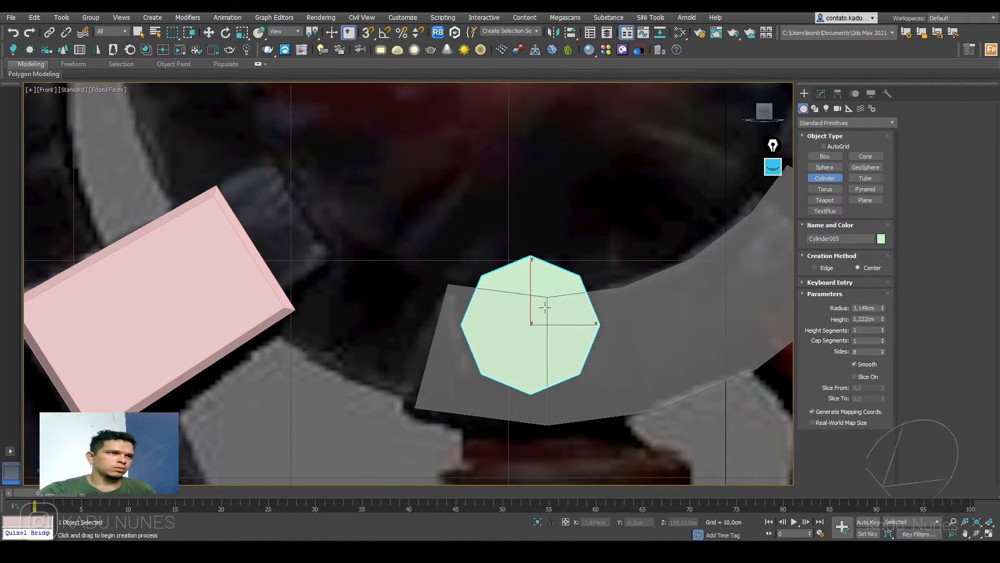
key("w")
left_click_drag(550, 310, 545, 308)
- Convert the see-through arc to an editable poly
left_click(447, 389)
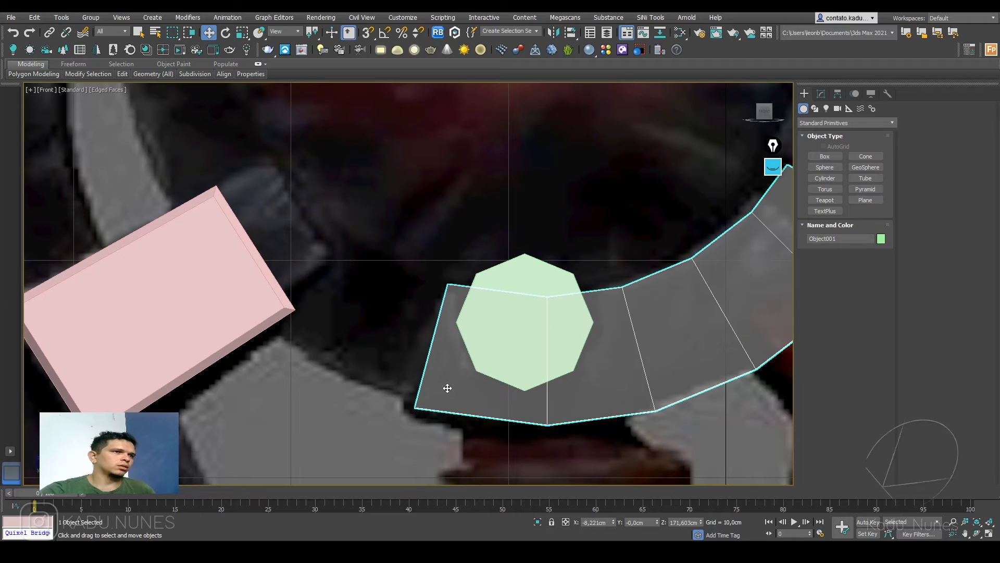
middle_click_drag(468, 396, 448, 388)
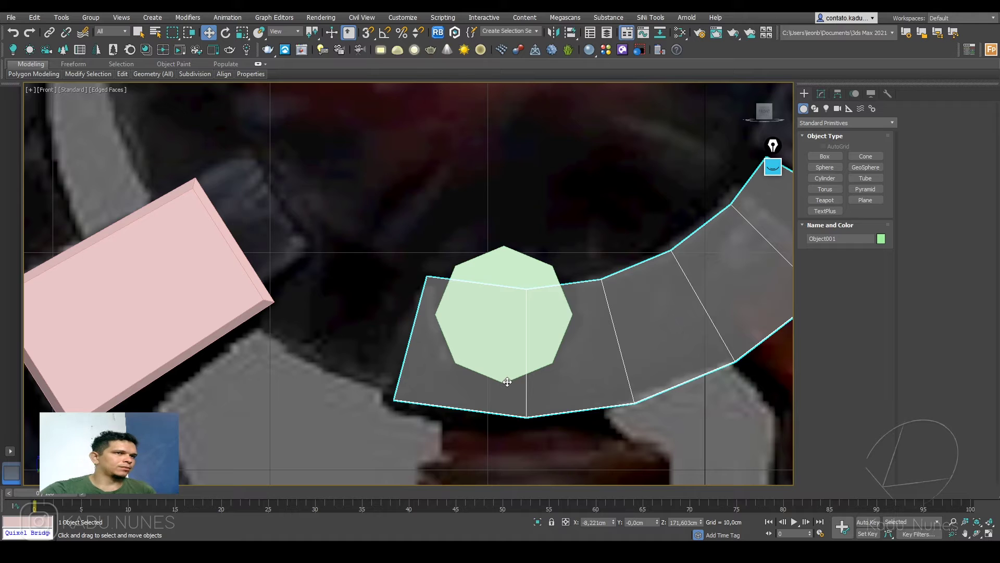
middle_click_drag(493, 360, 423, 338)
scroll(576, 360, "down", 3)
middle_click_drag(576, 359, 490, 314, "alt")
right_click(602, 282)
mouse_move(643, 392)
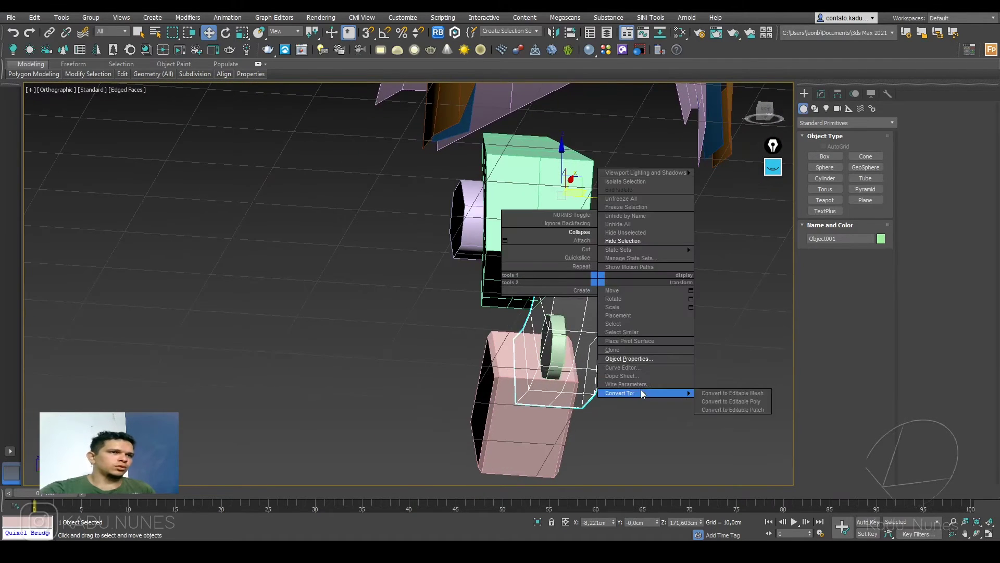
left_click(709, 402)
- Delete the polygons on the arc's back side, keeping only its front half
middle_click_drag(658, 355, 645, 355, "alt")
left_click(857, 245)
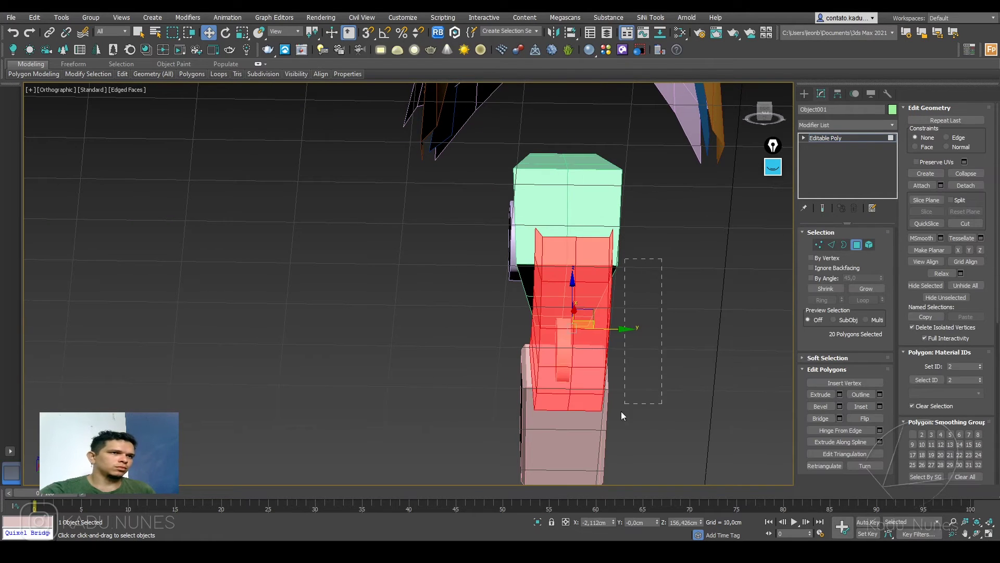
left_click_drag(593, 431, 593, 430)
key("Delete")
middle_click_drag(580, 377, 558, 306, "alt")
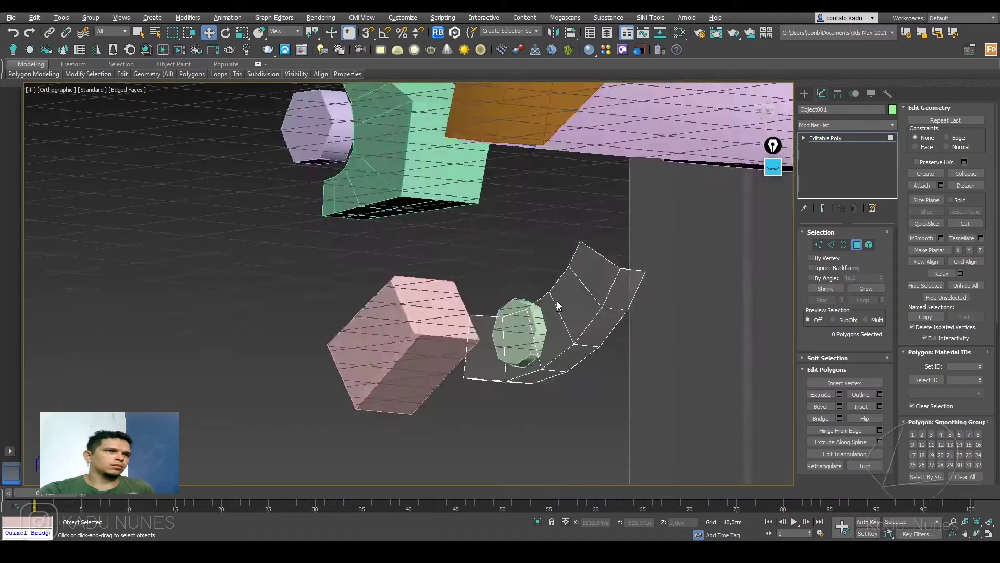
- Add one cross edge loop to the arc's end segment beside the cylinder, slid close to the arc's end
key("f")
scroll(571, 310, "down", 4)
scroll(583, 321, "up", 6)
mouse_move(592, 326)
middle_mouse_down()
mouse_move(629, 358)
mouse_move(573, 324)
mouse_move(599, 339)
middle_mouse_up()
scroll(599, 339, "up", 2)
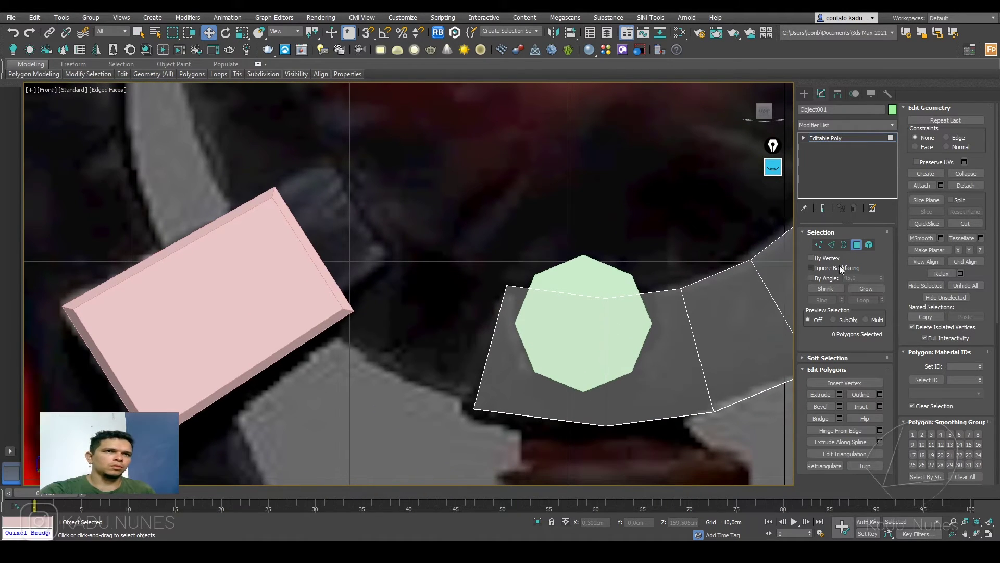
left_click(832, 245)
left_click(521, 286)
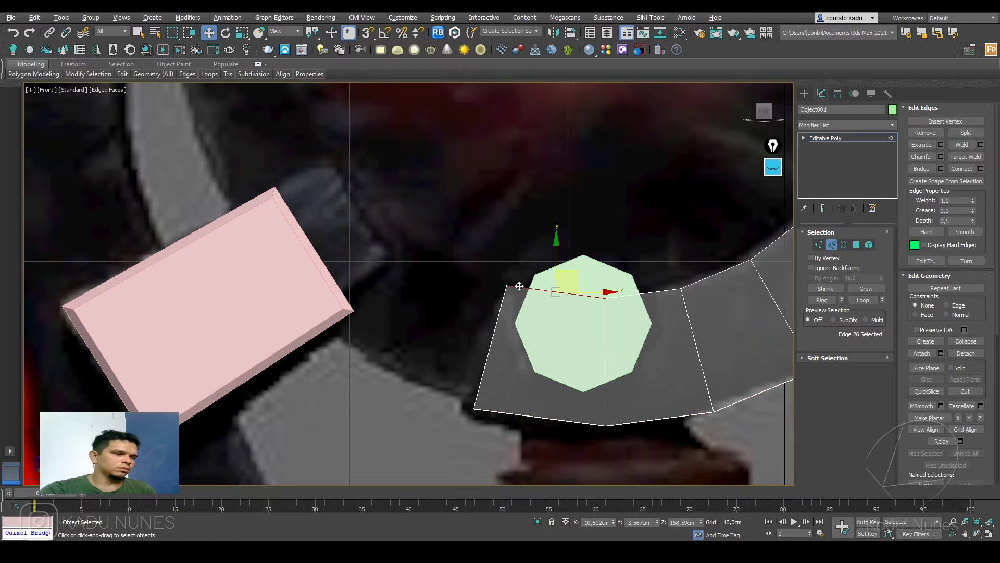
key("alt+r")
left_click(961, 169)
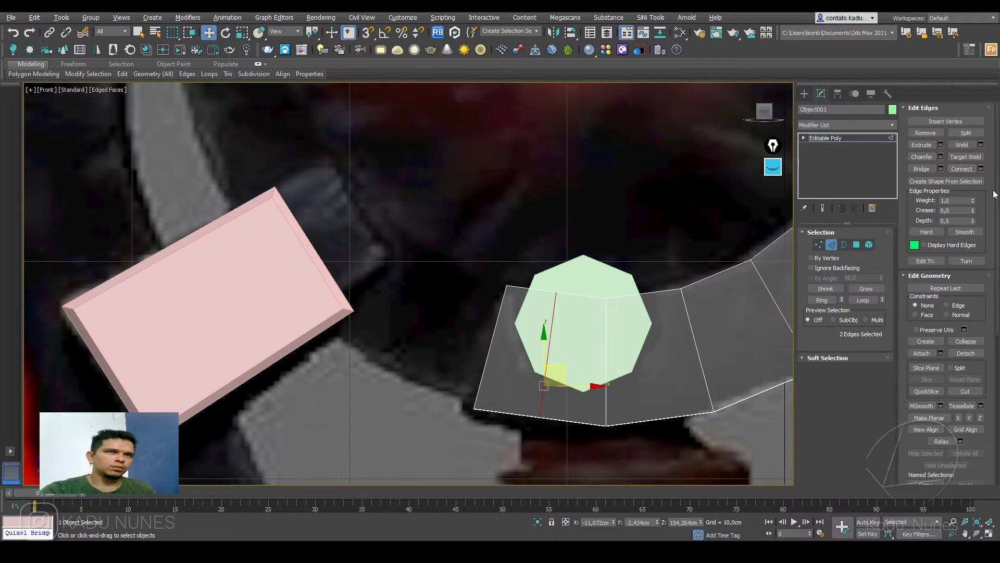
key("ctrl+z")
left_click(981, 169)
left_click_drag(416, 325, 383, 486)
left_click(413, 336)
- Add one cross edge loop to the arc segment on the cylinder's other side, with a slide of 21
middle_click_drag(590, 332, 575, 319)
left_click(656, 277)
key("alt+r")
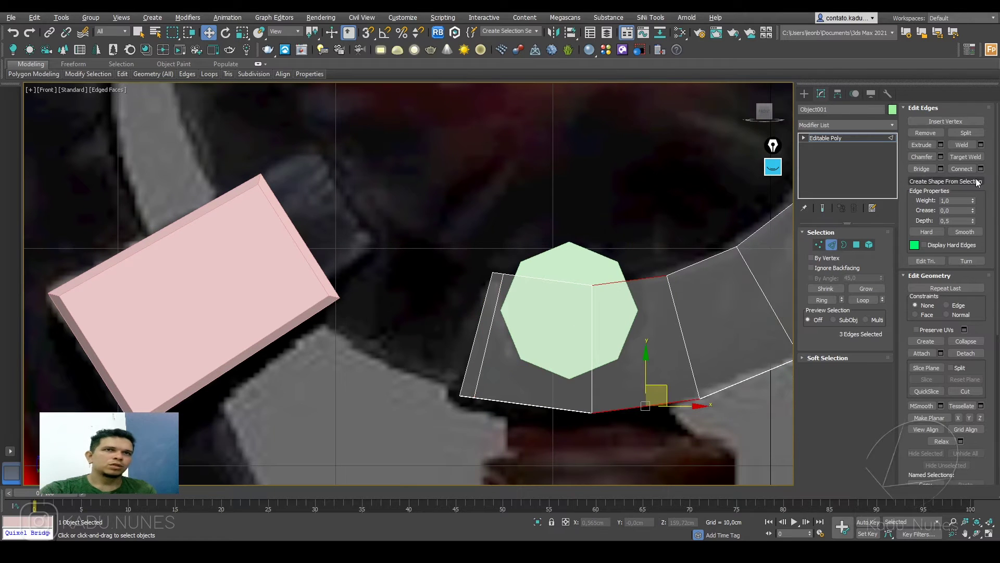
left_click(981, 168)
left_click_drag(416, 319, 491, 122)
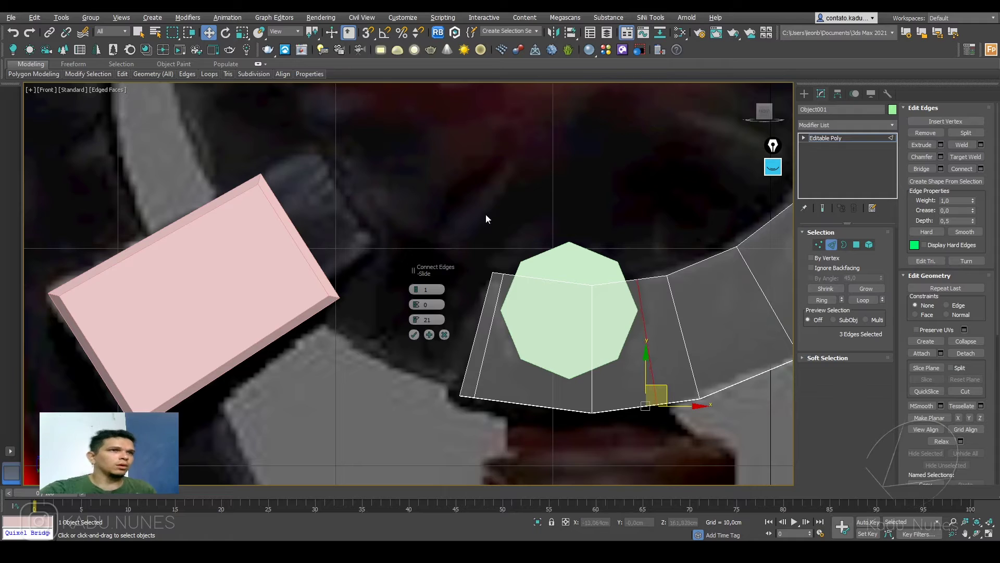
left_click(415, 334)
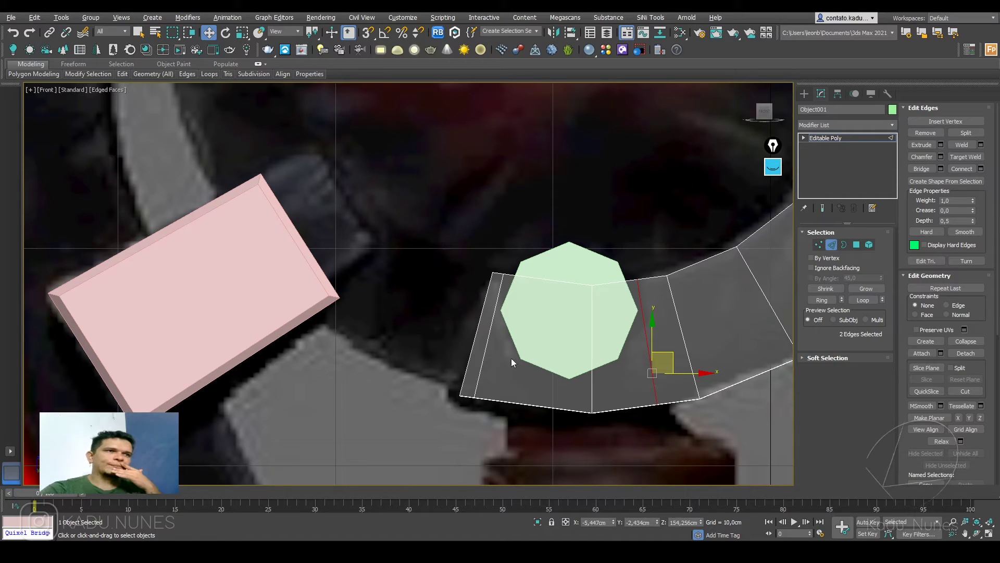
- Add one lengthwise edge loop along the arc's front face below the cylinder, with a slide of 58
left_click(592, 392)
key("alt+r")
left_click(981, 169)
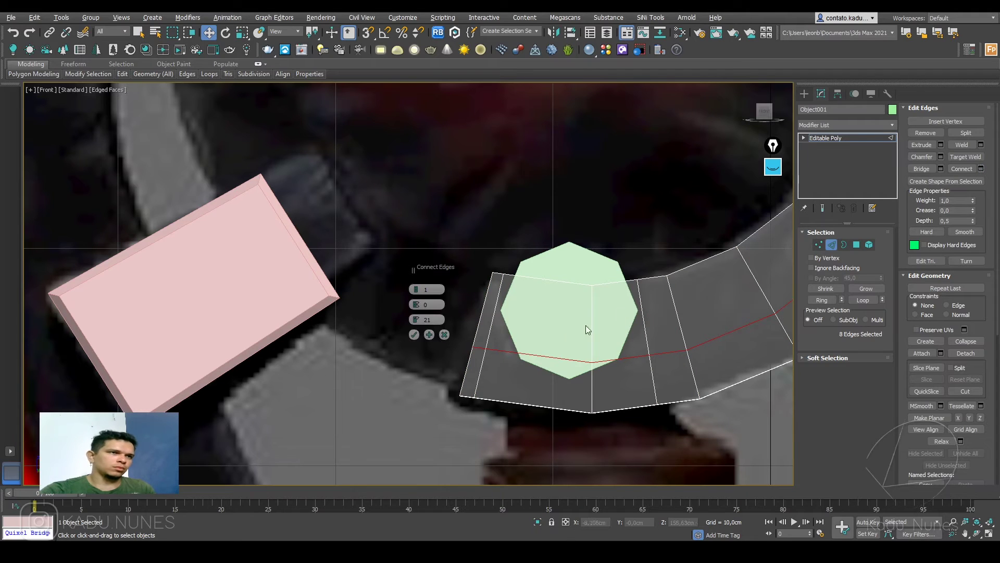
left_click_drag(416, 320, 418, 257)
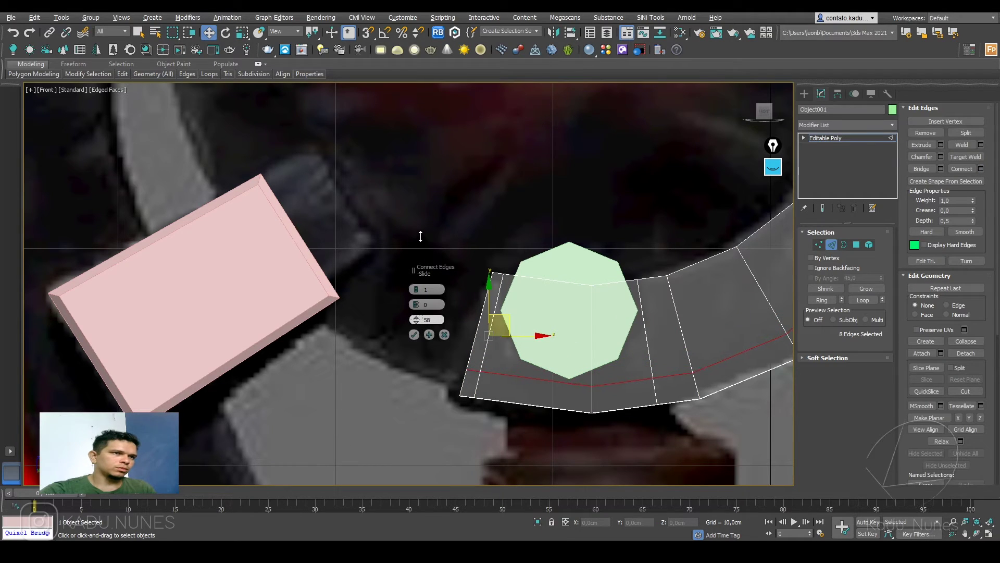
left_click(414, 334)
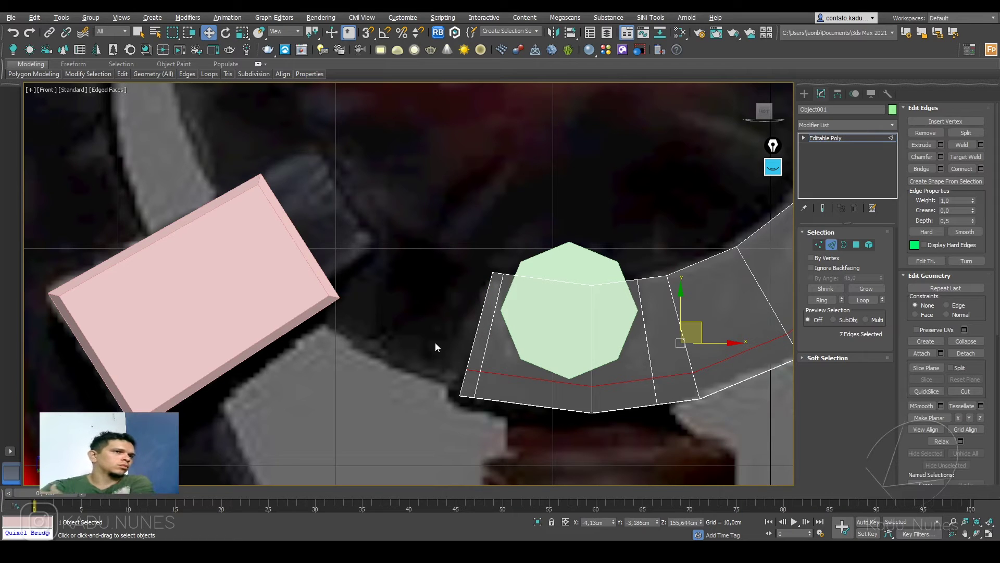
- Try to add another cross edge loop to the arc segment behind the cylinder
scroll(548, 363, "up", 2)
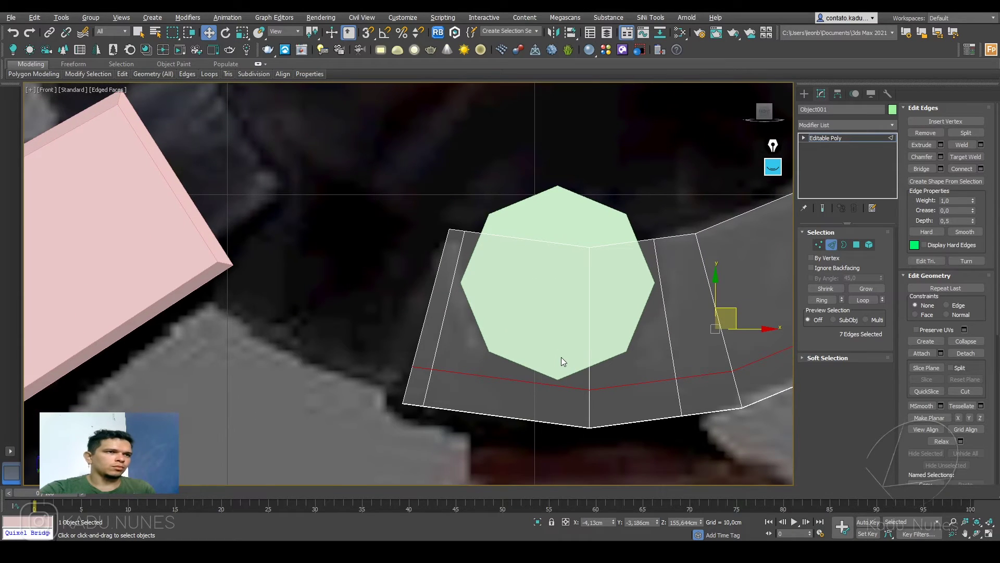
left_click(556, 384)
key("alt+r")
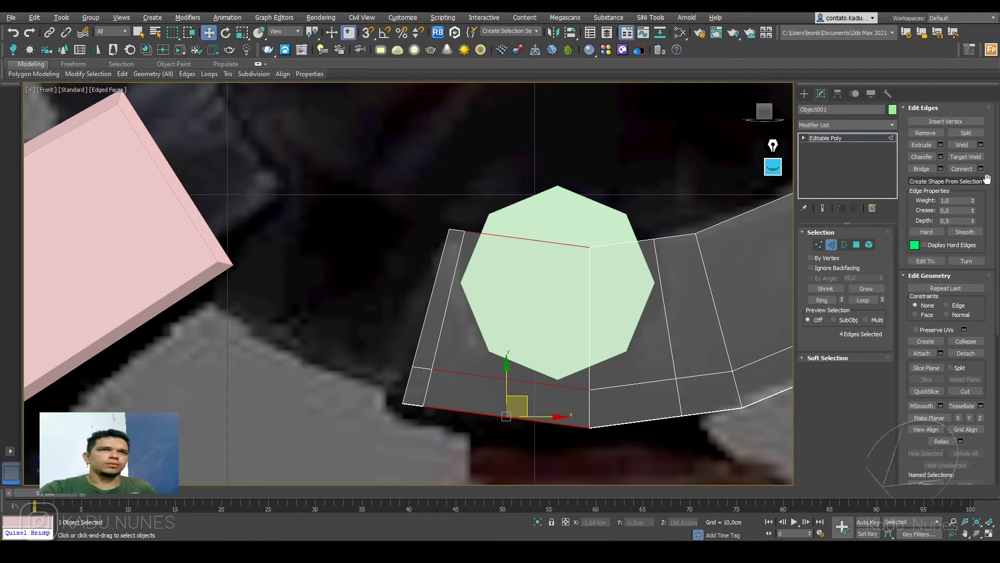
left_click(962, 168)
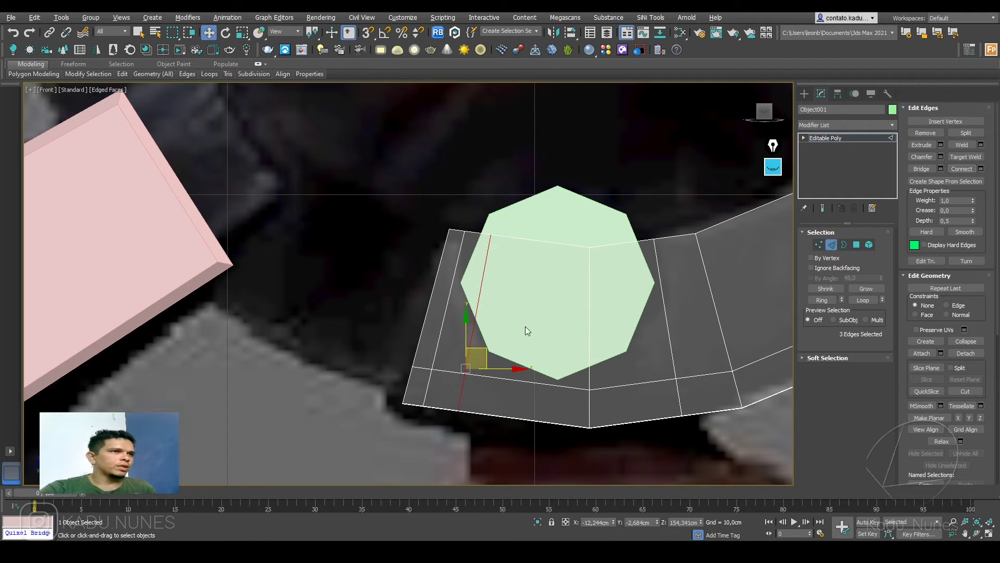
left_click(529, 383)
key("alt+r")
left_click(454, 423)
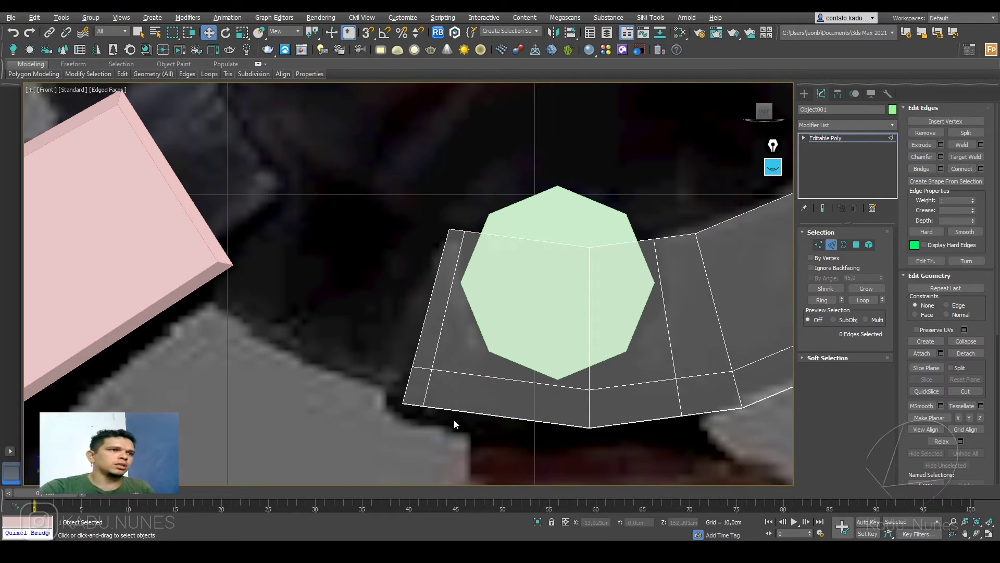
- Cut new edges into the arc's front face around the lower outline of the eight-sided cylinder
left_click(955, 391)
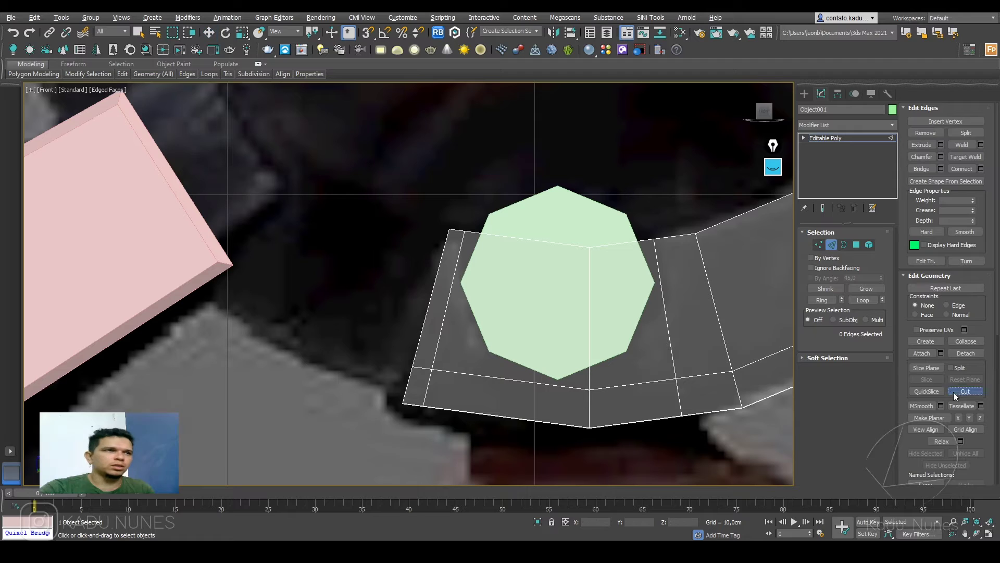
left_click(819, 244)
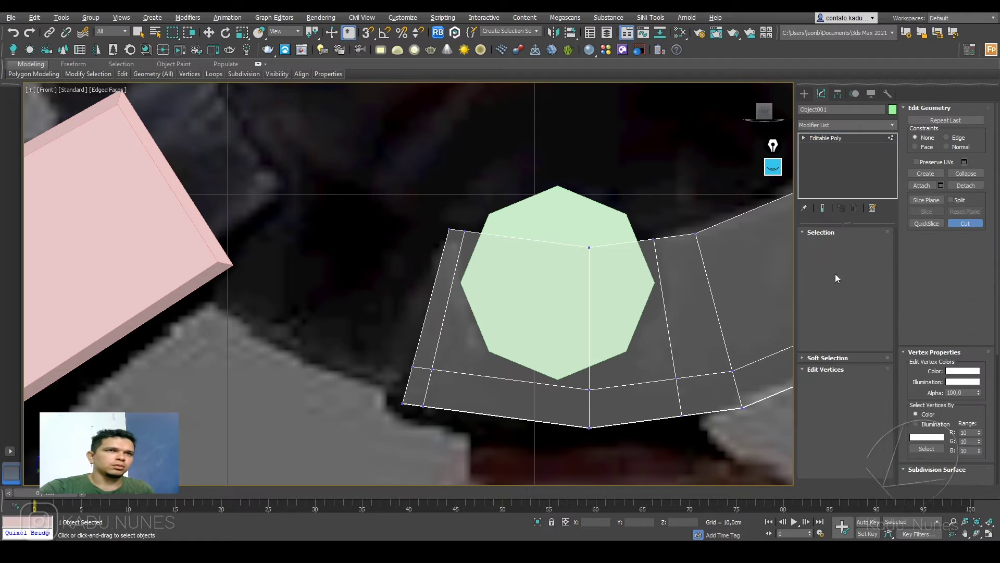
left_click(453, 283)
left_click(483, 358)
left_click(506, 376)
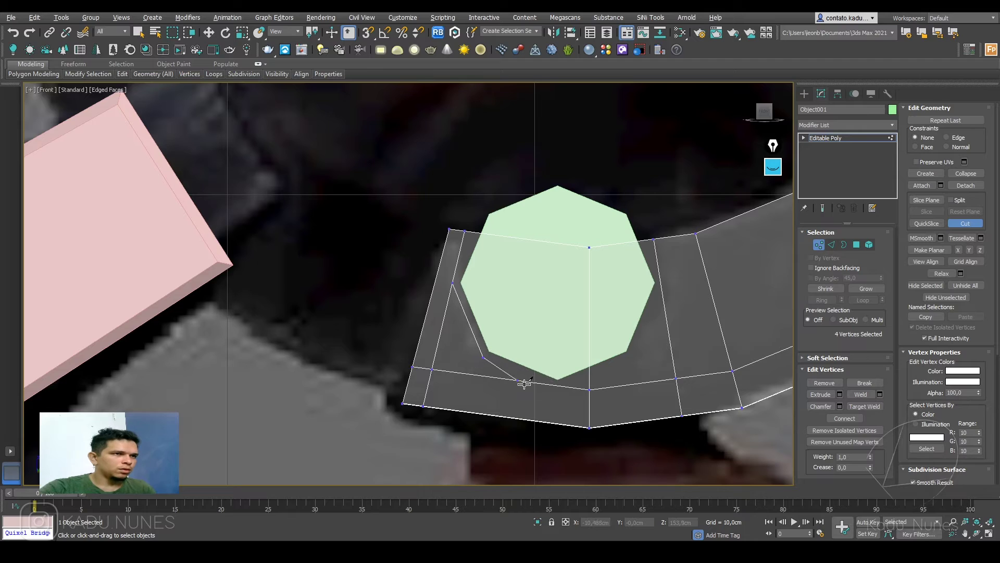
left_click(560, 382)
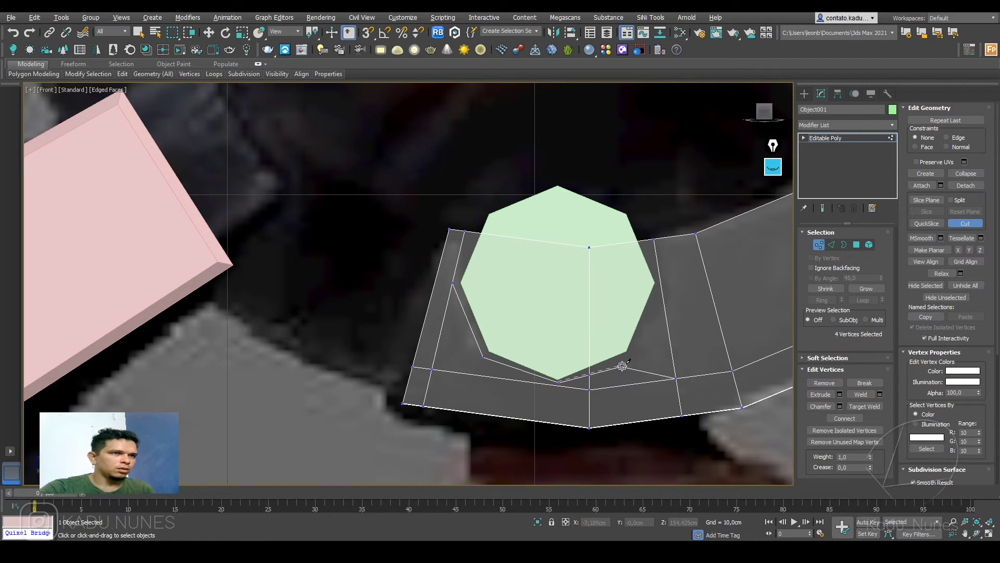
left_click(632, 356)
left_click(662, 279)
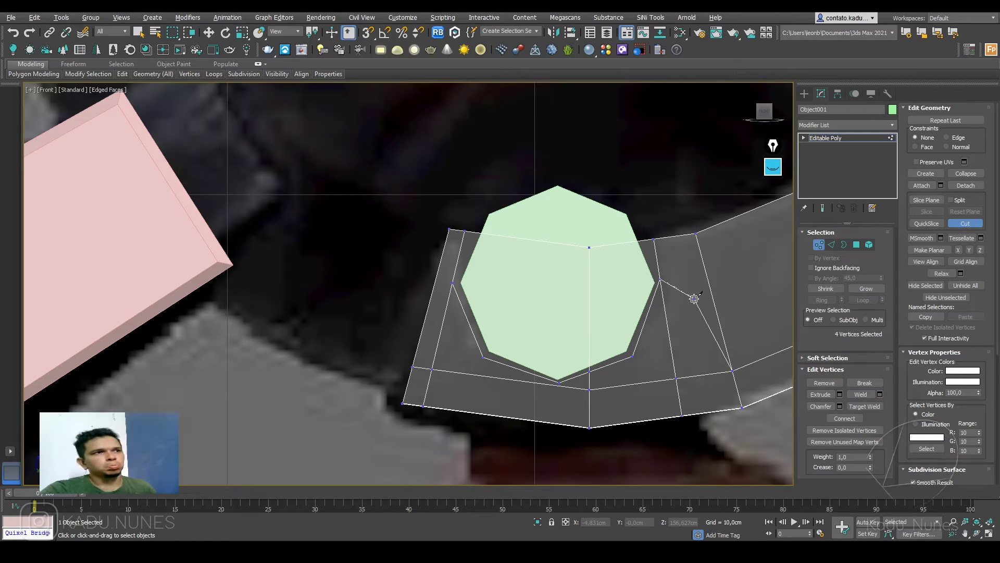
right_click(680, 299)
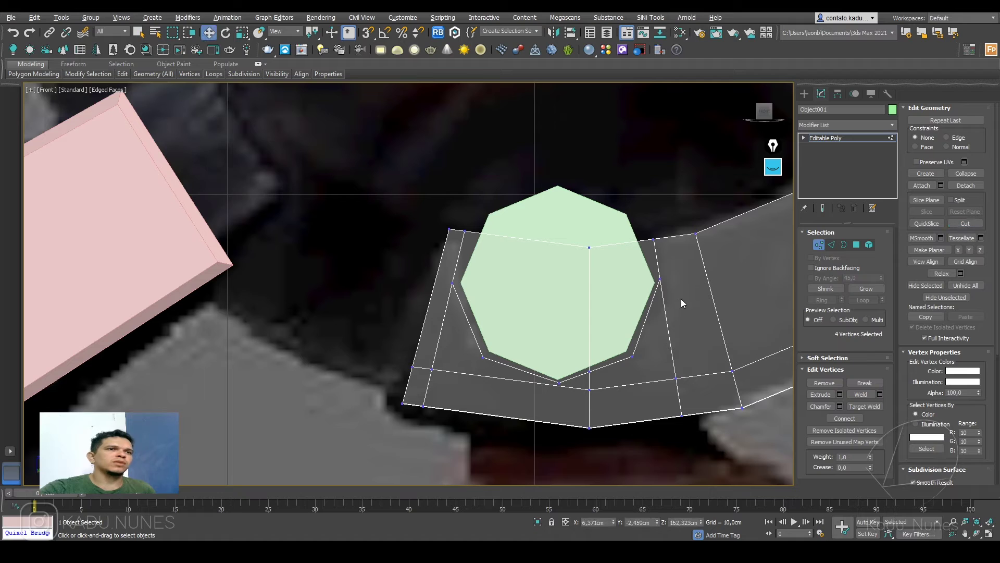
- Delete the two arc polygons inside the cut outline to open a notch around the cylinder
scroll(560, 373, "up", 2)
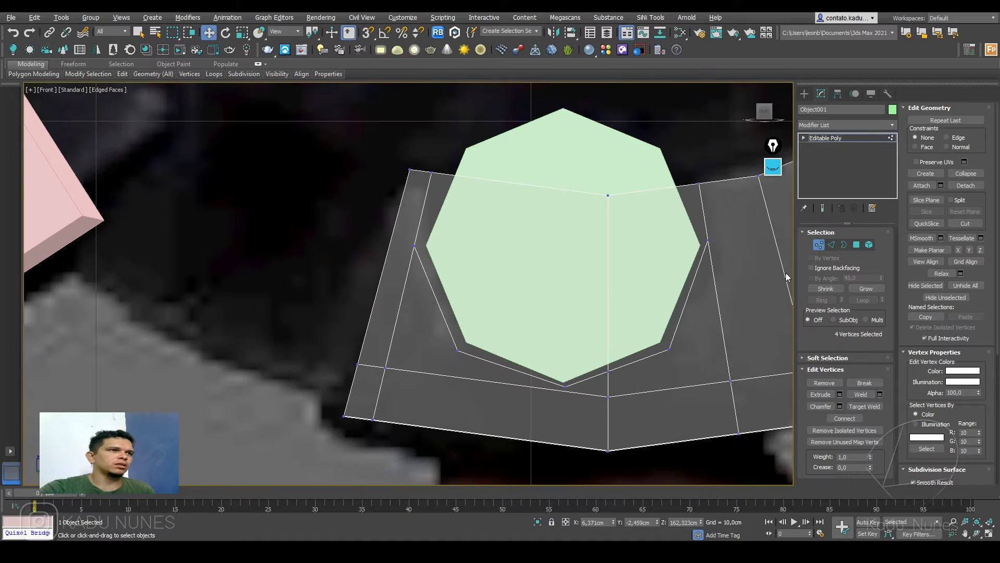
left_click(858, 245)
left_click_drag(558, 174, 617, 239)
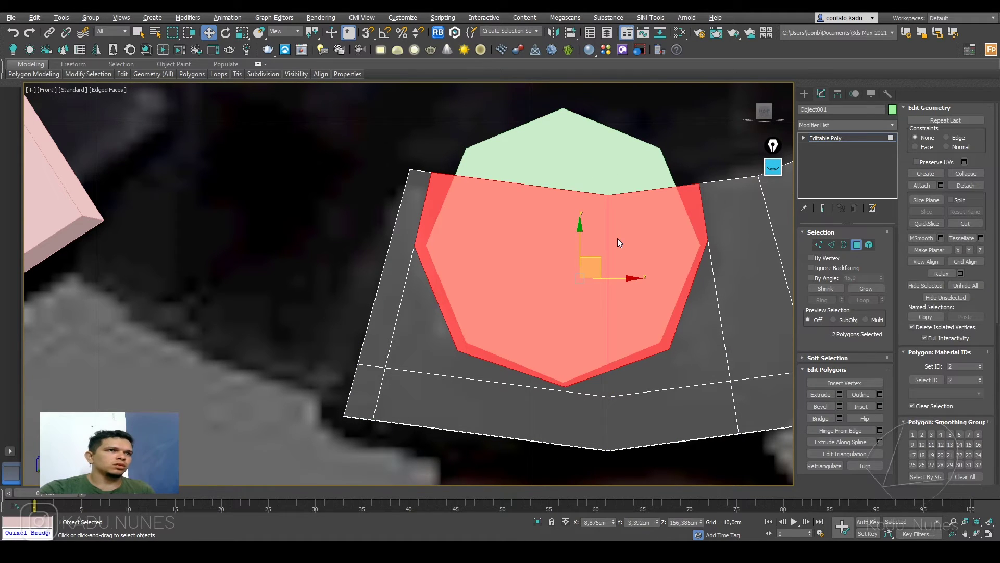
key("Delete")
middle_click_drag(617, 240, 554, 238)
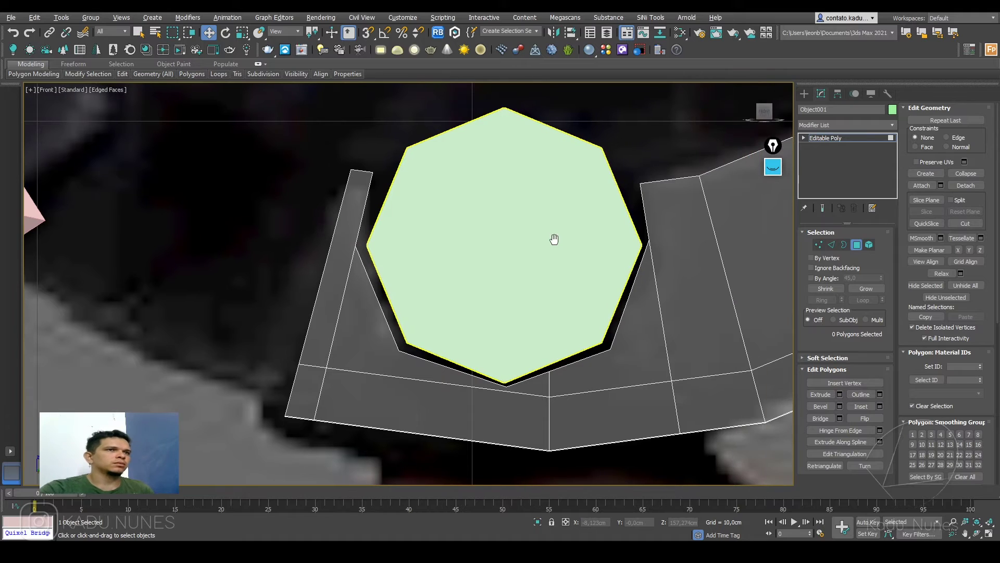
- Connect the notch's three lower corner vertices to the nearest vertices on the lengthwise edge loop
key("1")
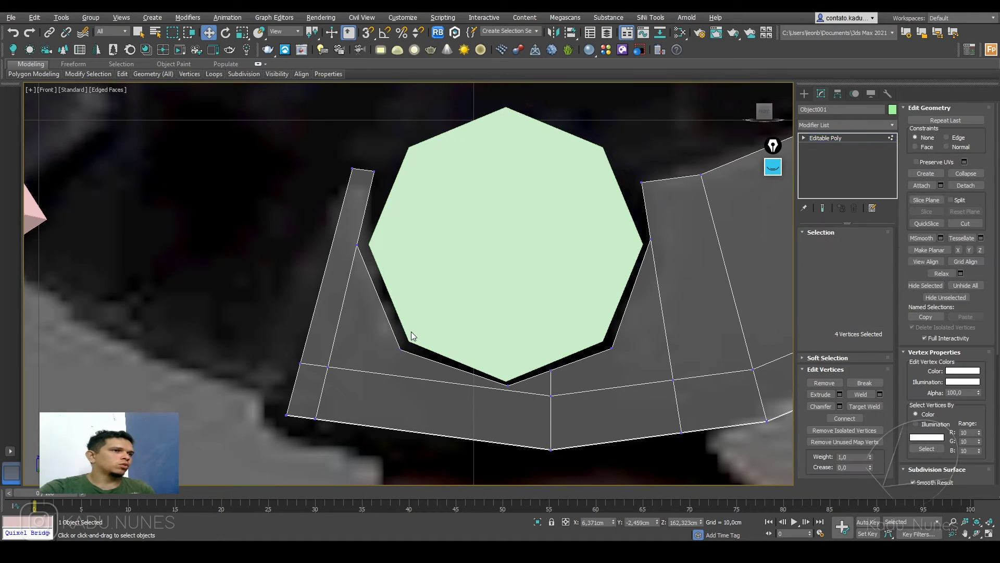
left_click(400, 350)
left_click(328, 367, "ctrl")
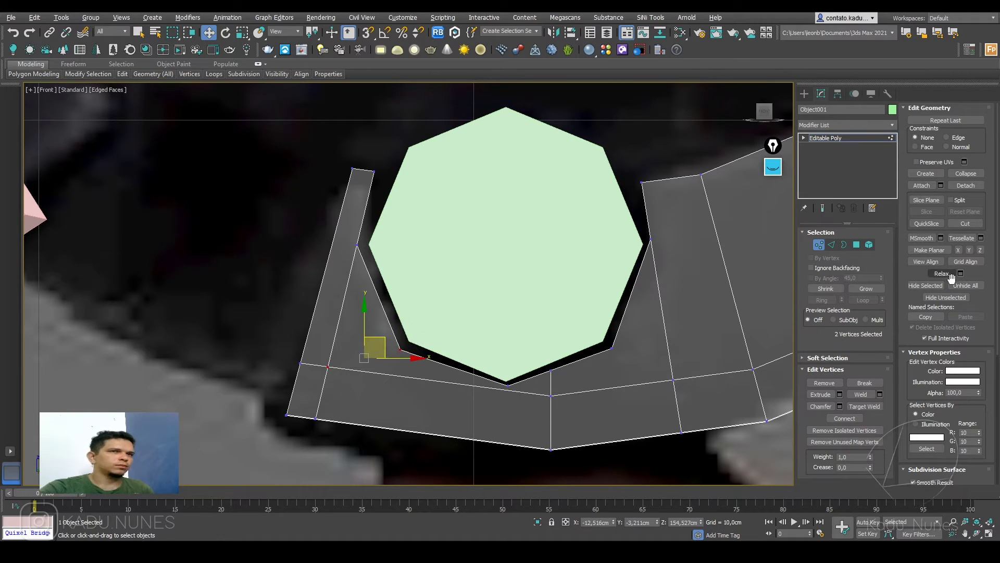
left_click(848, 419)
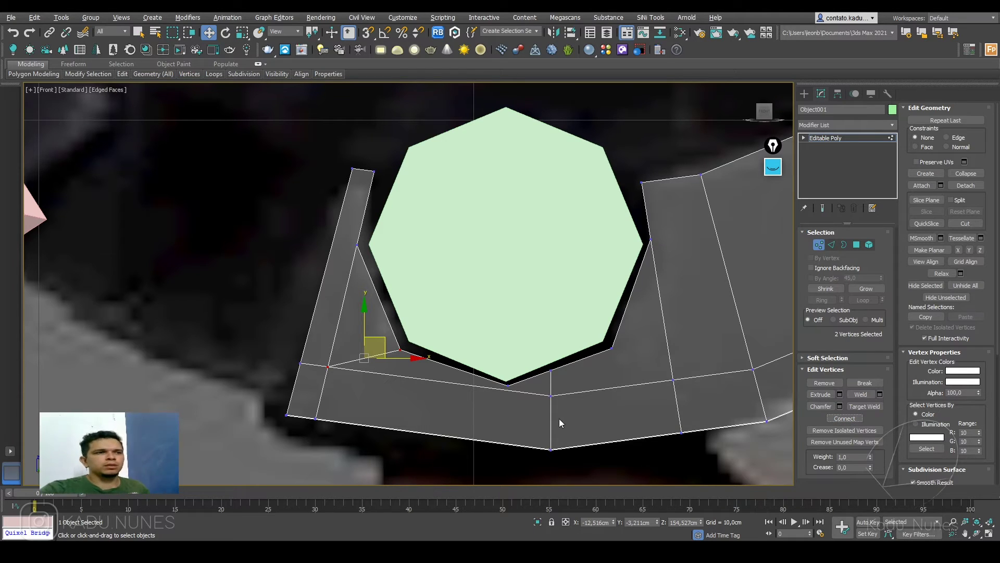
left_click(508, 384)
left_click(551, 397, "ctrl")
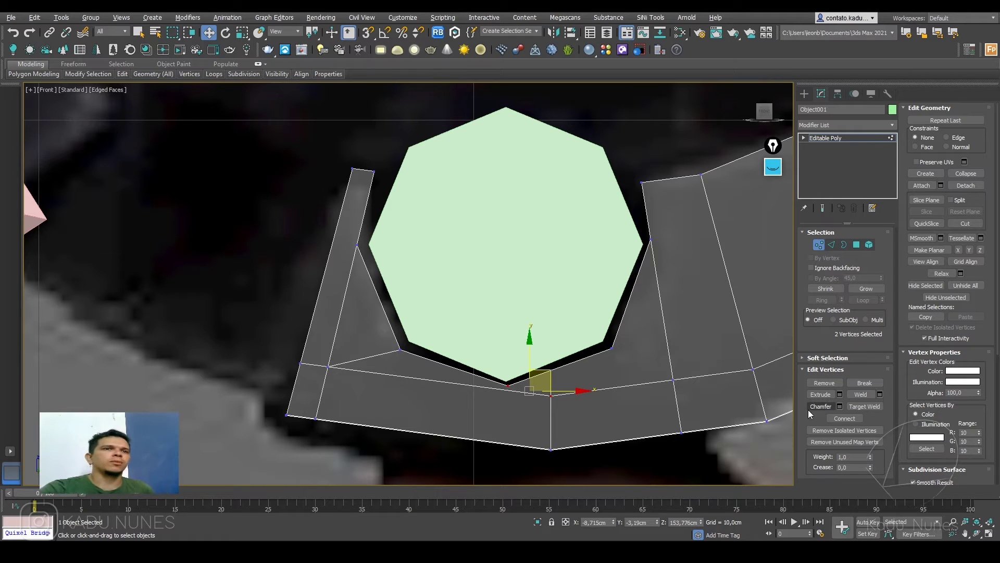
left_click(613, 347)
left_click(673, 380, "ctrl")
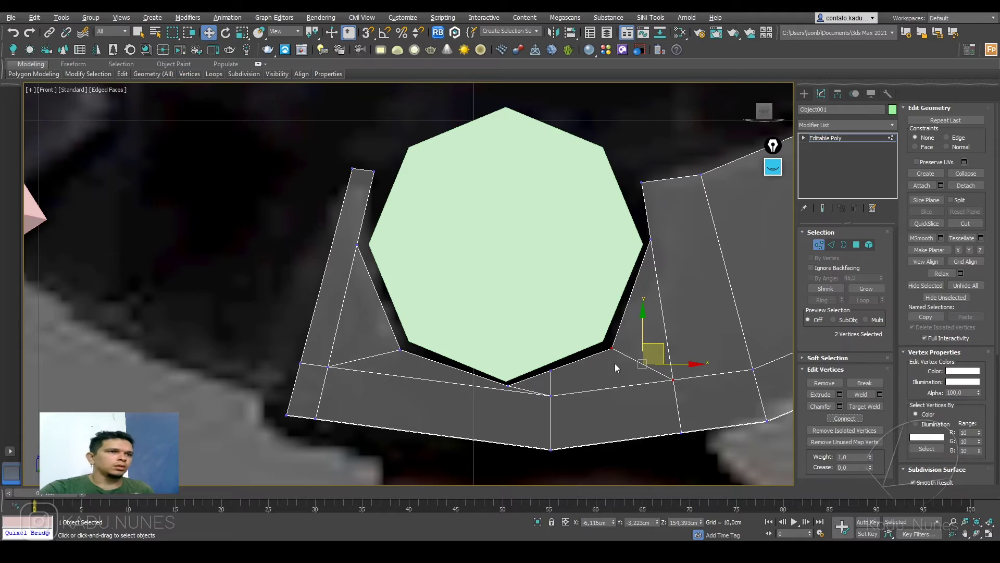
- Connect the notch's upper side vertices to the nearby top corner vertices on both sides of the arc
scroll(615, 364, "down", 3)
middle_click_drag(612, 362, 574, 325)
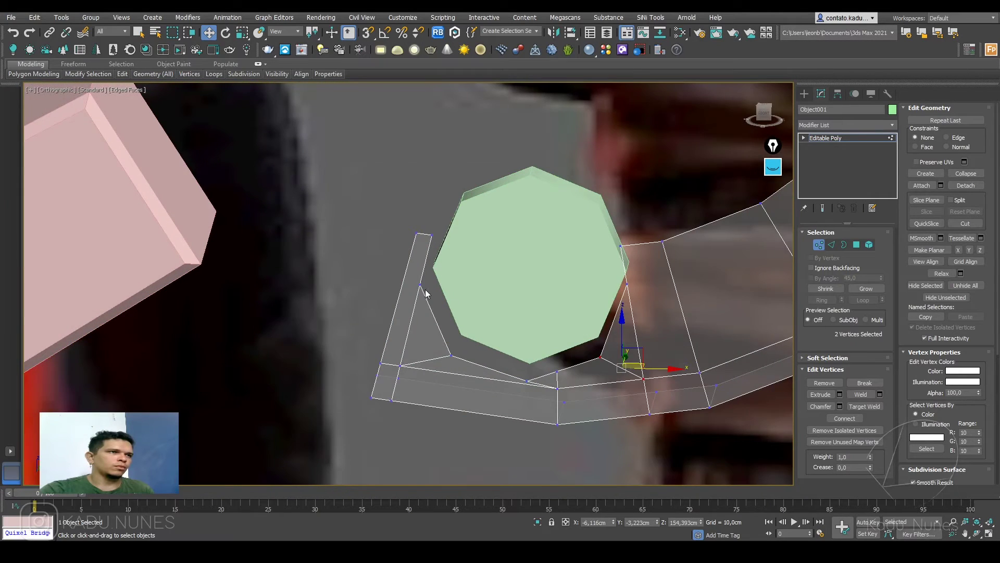
scroll(428, 291, "up", 2)
middle_click_drag(702, 327, 638, 326)
left_click(646, 285)
left_click(696, 221, "ctrl")
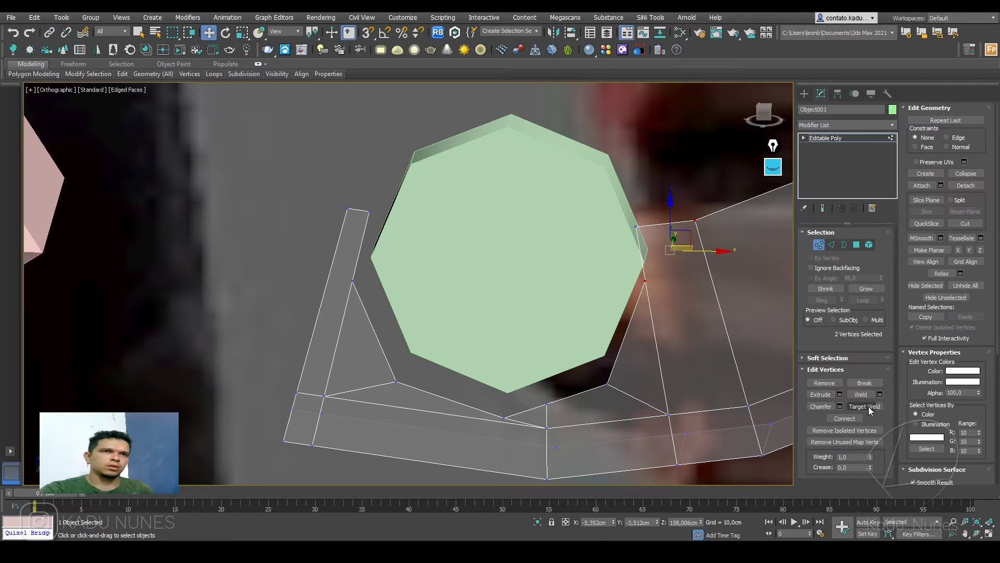
left_click(351, 281)
left_click(347, 209, "ctrl")
left_click(851, 419)
middle_click_drag(539, 297, 562, 297, "alt")
- Select the arc's open edges along its short outer end and around the notch outline
key("2")
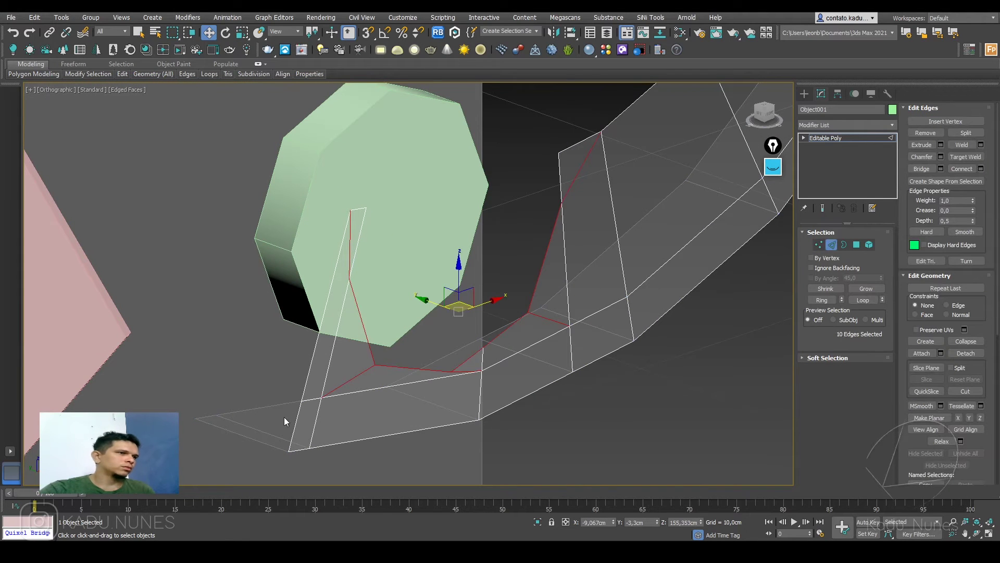
left_click(293, 419)
left_click(307, 380, "ctrl")
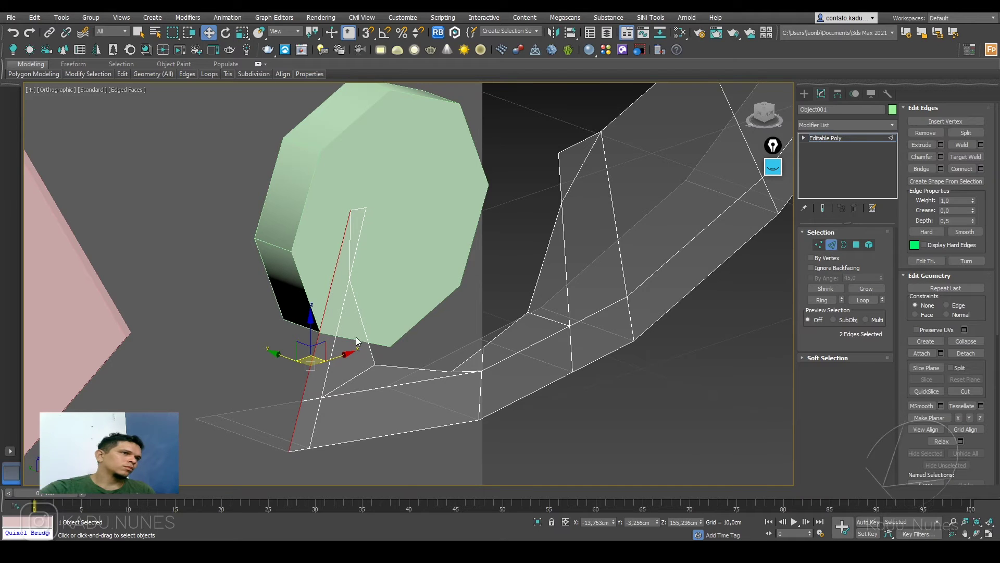
left_click(365, 325, "shift")
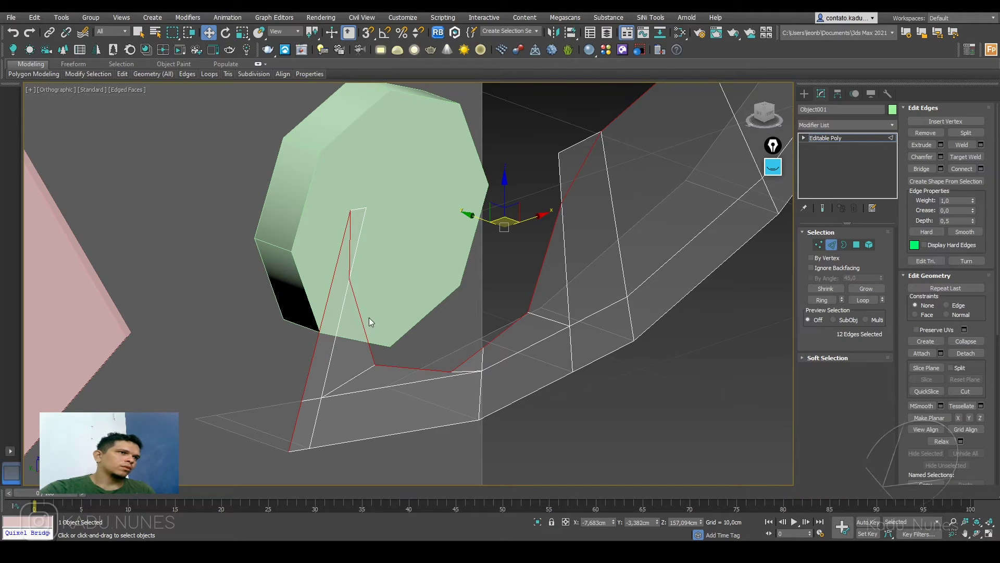
key("ctrl+z")
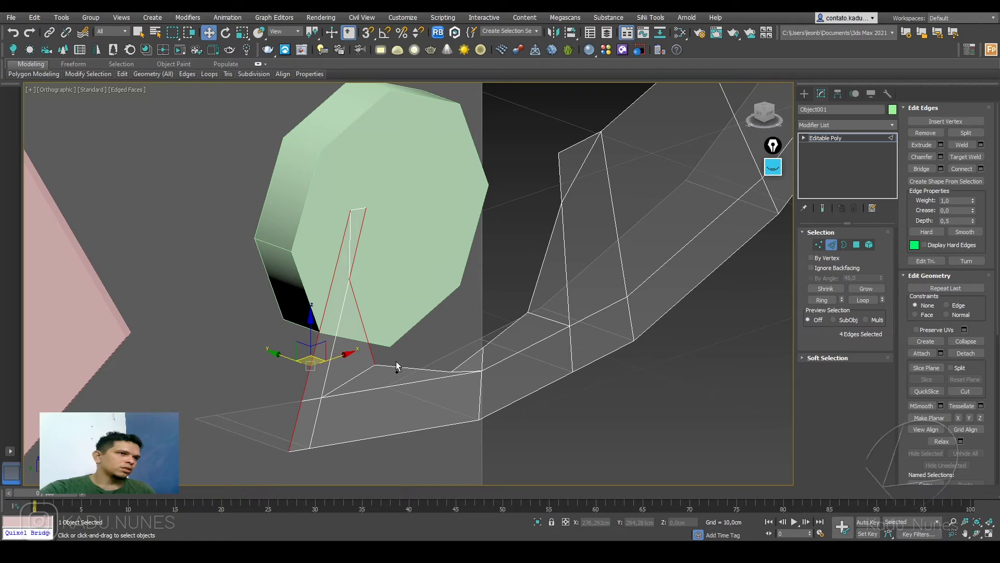
left_click(402, 366, "ctrl")
left_click(465, 363, "ctrl")
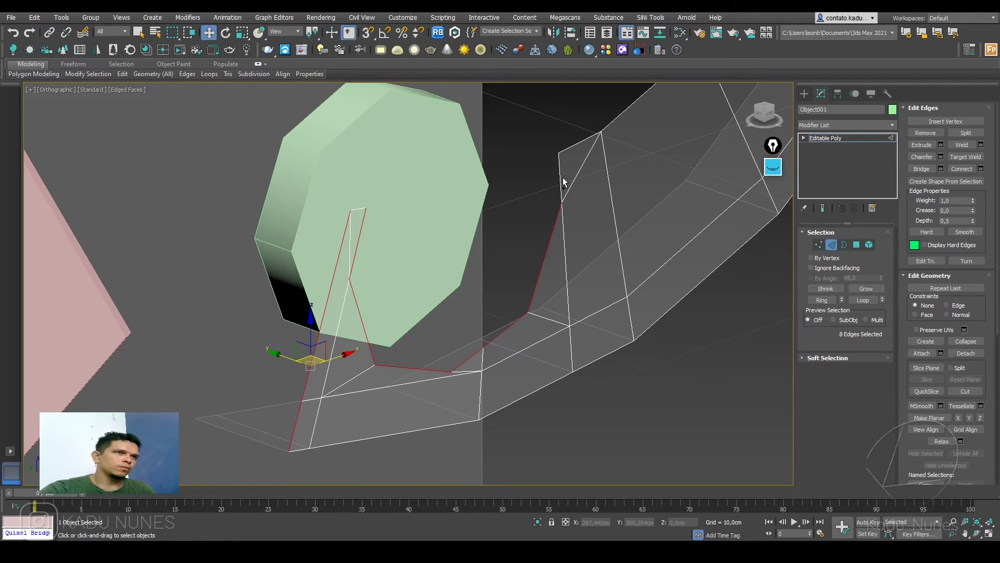
left_click_drag(284, 356, 199, 322)
right_click(200, 322)
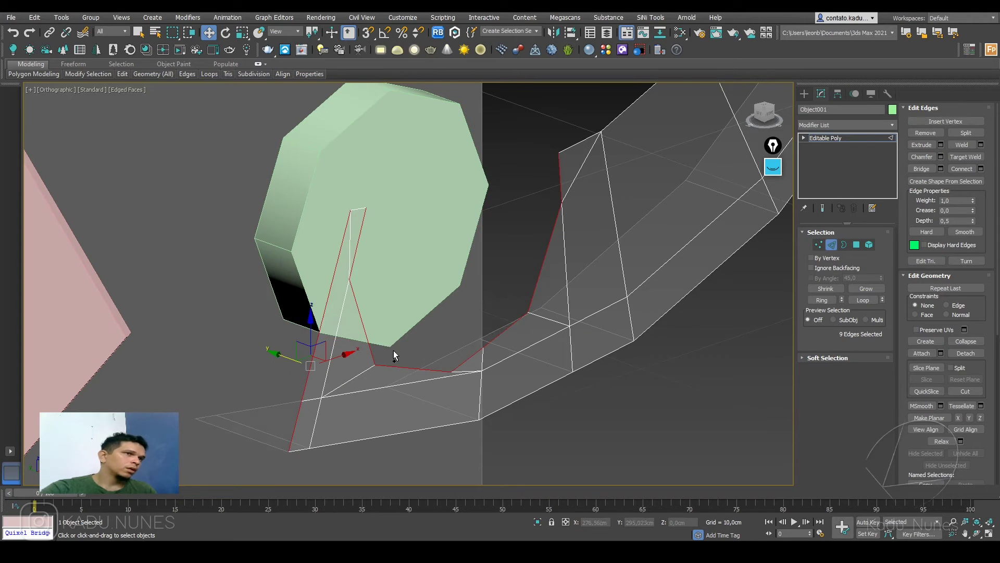
- Add the arc's inner curve edges to the selection and extrude all of them about 3 cm along Y
scroll(562, 251, "down", 3)
middle_click_drag(564, 245, 475, 399)
left_click(440, 415, "ctrl")
left_click(466, 398, "ctrl")
left_click(526, 331, "ctrl")
left_click(551, 290, "ctrl")
middle_click_drag(551, 290, 542, 361, "alt")
left_click_drag(483, 336, 461, 311, "shift")
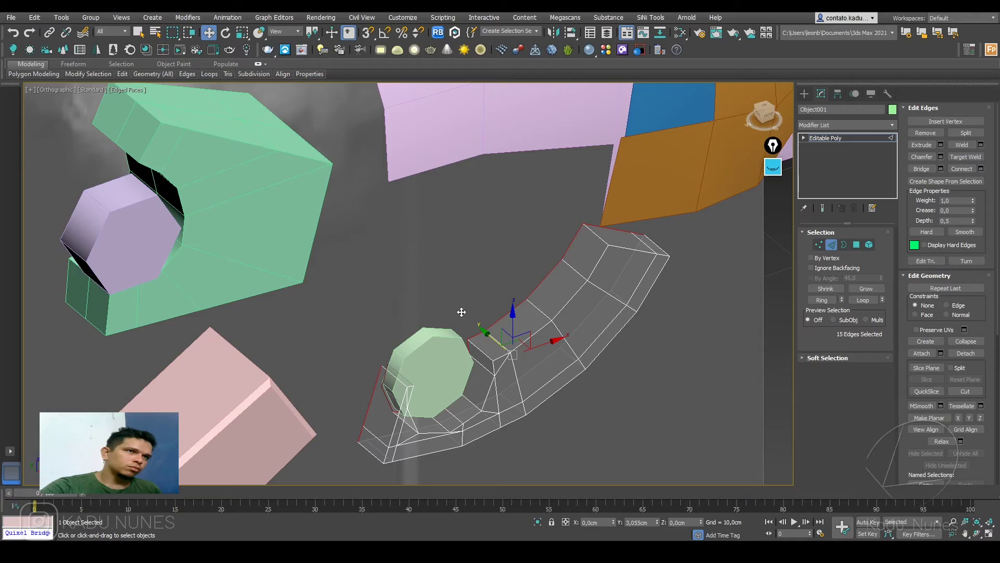
middle_click_drag(461, 311, 393, 286, "alt")
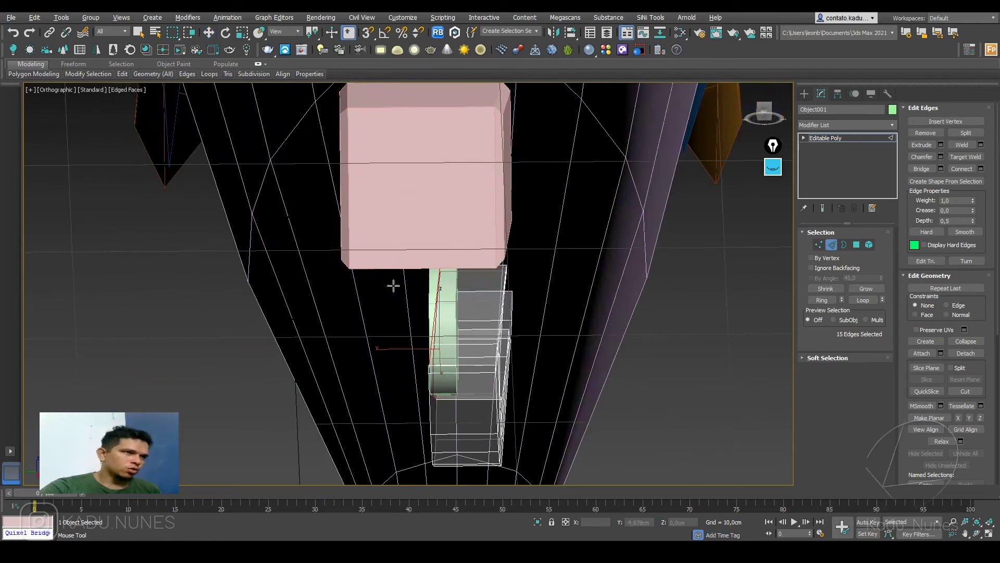
- Select all the vertices along the band's newly extruded back border
key("1")
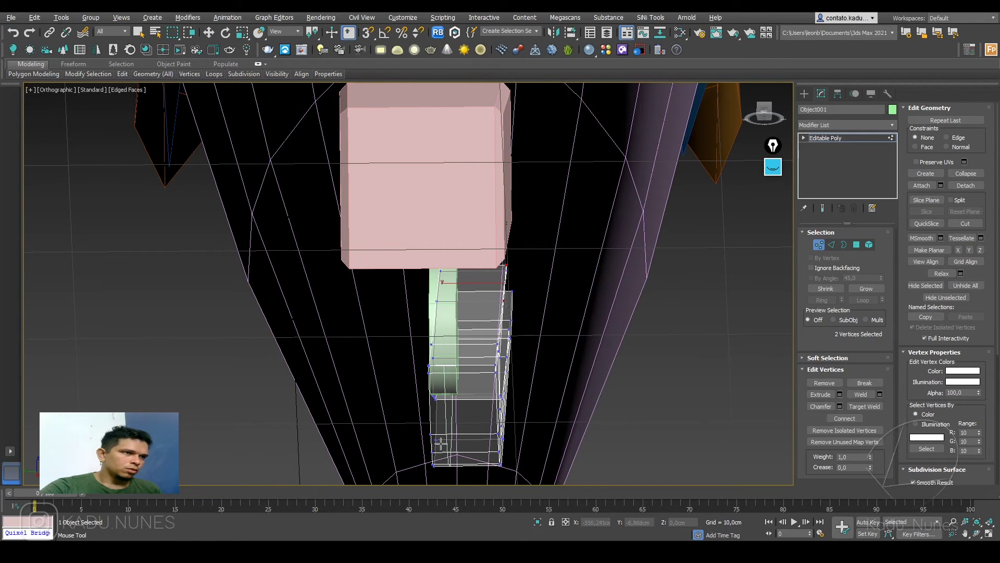
key("ctrl+z")
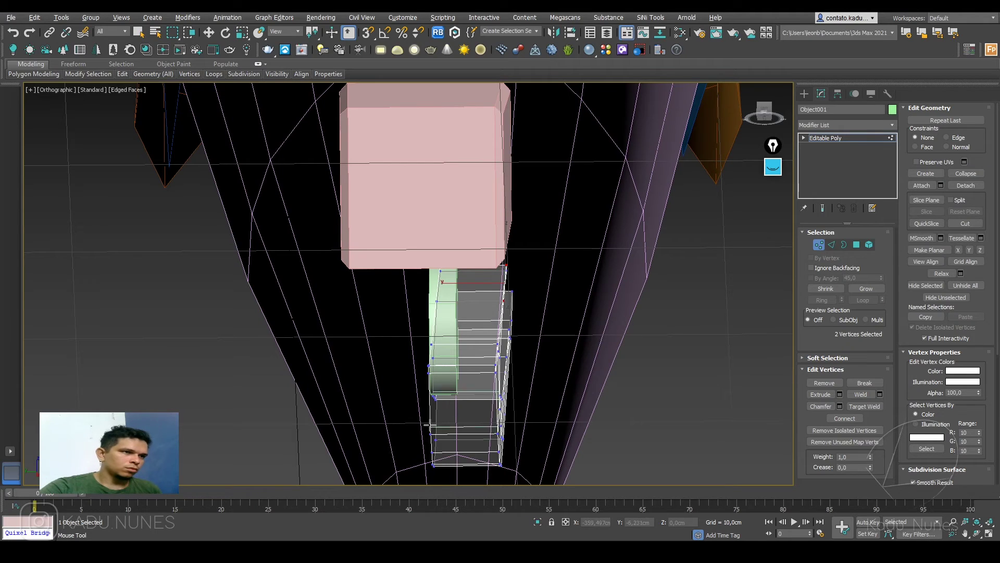
key("w")
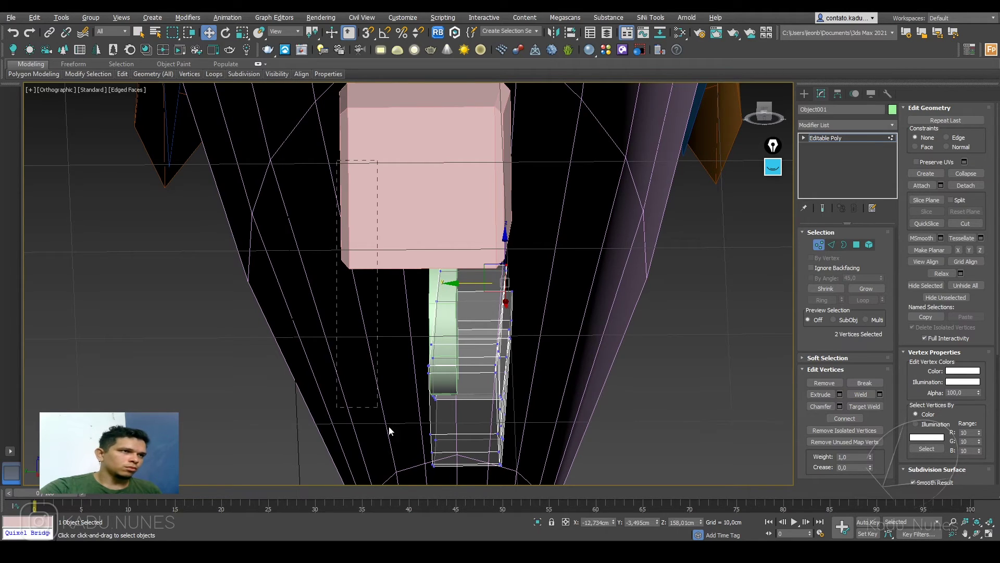
left_click_drag(448, 503, 448, 501)
middle_click_drag(469, 451, 422, 494, "alt")
key("r")
left_click_drag(418, 345, 477, 383)
middle_click_drag(477, 386, 482, 399, "alt")
left_click_drag(478, 383, 398, 342)
key("super+s")
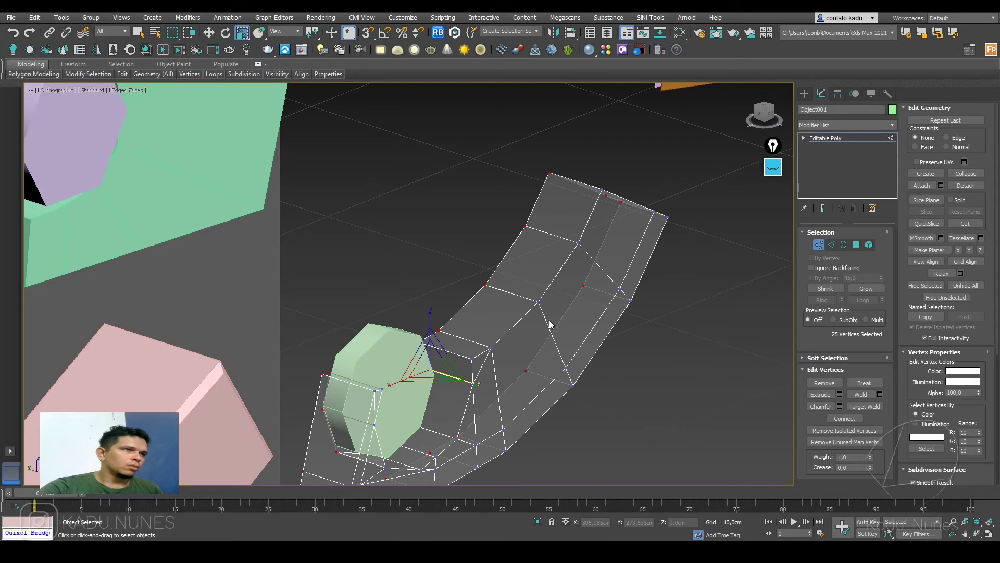
- Unhide all objects, then hide everything except the curved band
right_click(521, 320)
left_click(537, 264)
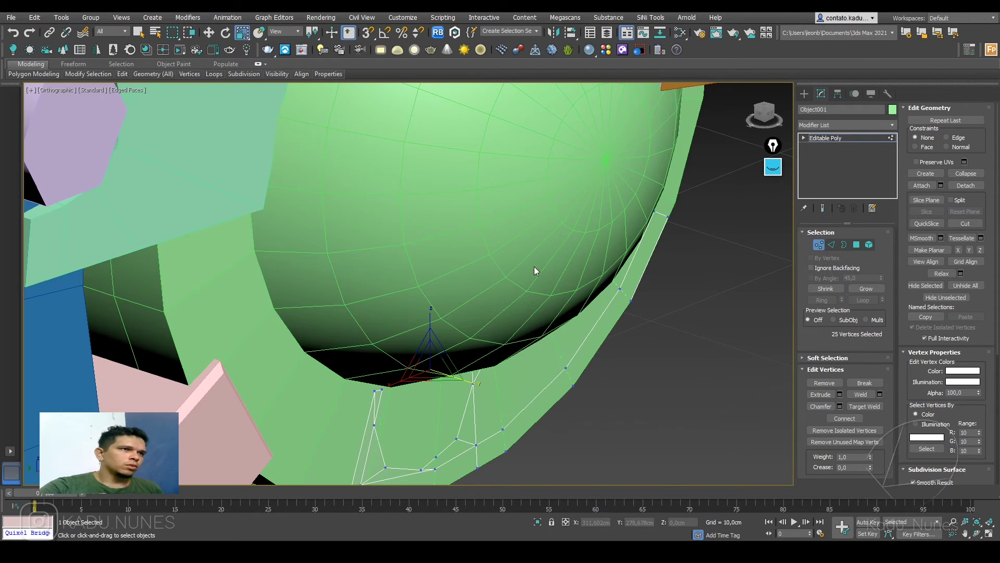
right_click(516, 336)
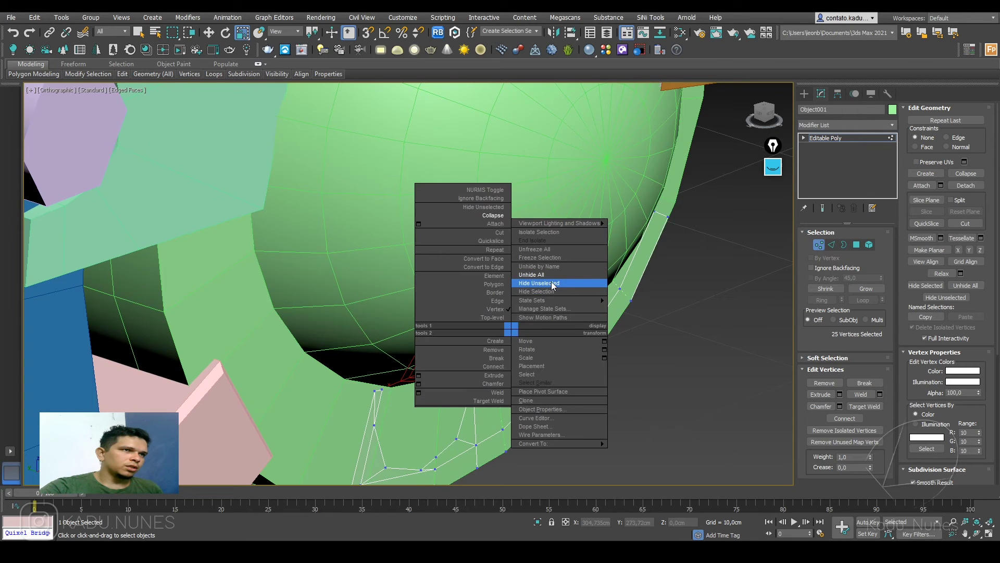
left_click(601, 297)
- Flatten the selected back vertices into one straight line by scaling them along Y
middle_click_drag(519, 350, 461, 360, "alt")
key("t")
scroll(594, 323, "up", 3)
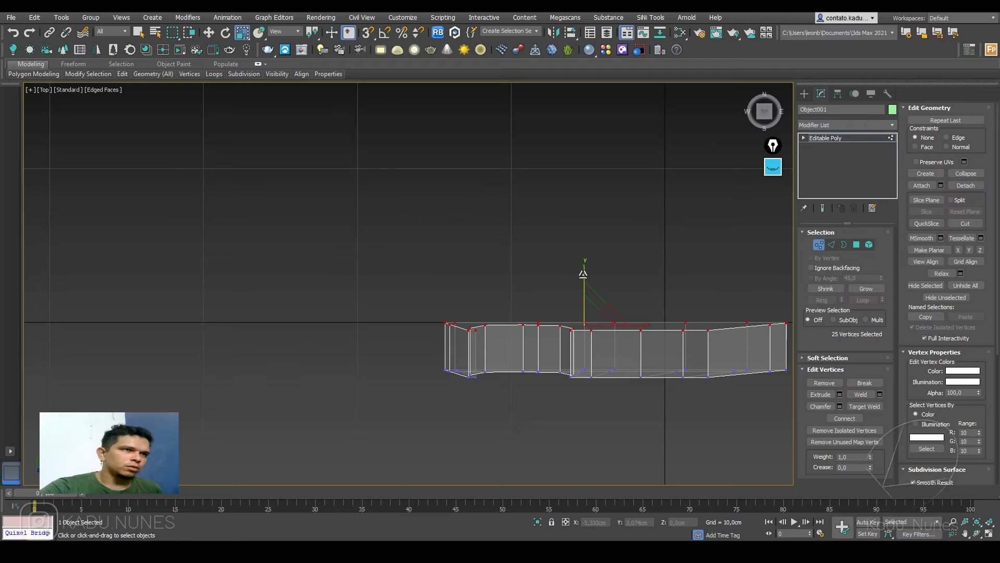
left_click_drag(584, 266, 610, 483)
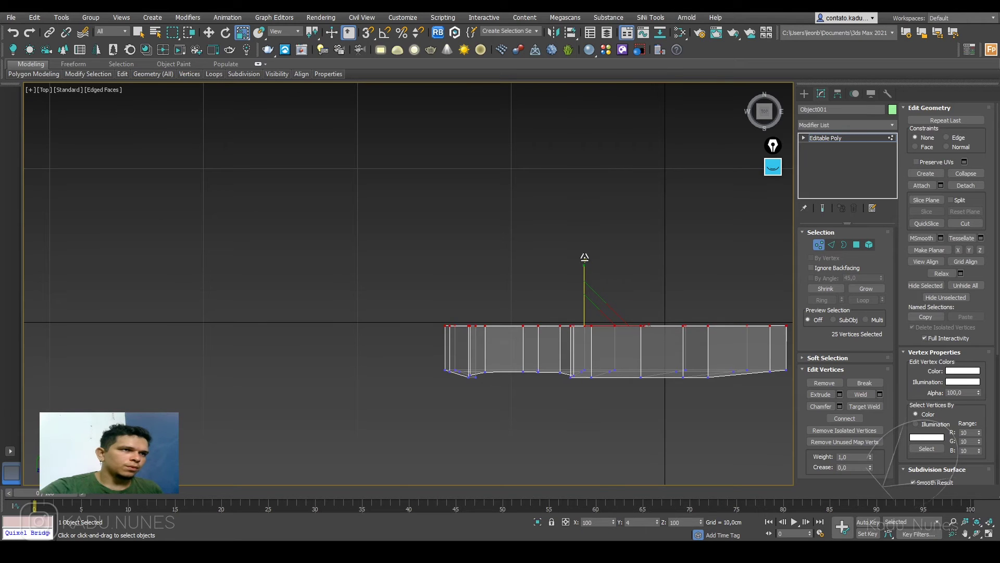
- Select the band's front vertices and flatten them along Y as well
scroll(525, 379, "up", 2)
middle_click_drag(524, 380, 478, 352)
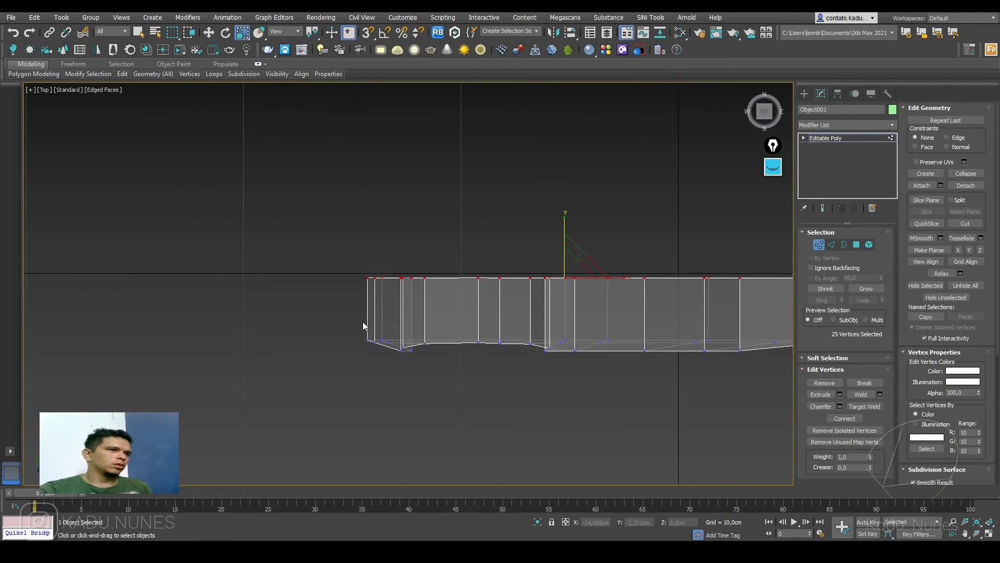
scroll(337, 322, "up", 2)
middle_click_drag(337, 322, 254, 321)
scroll(252, 323, "down", 2)
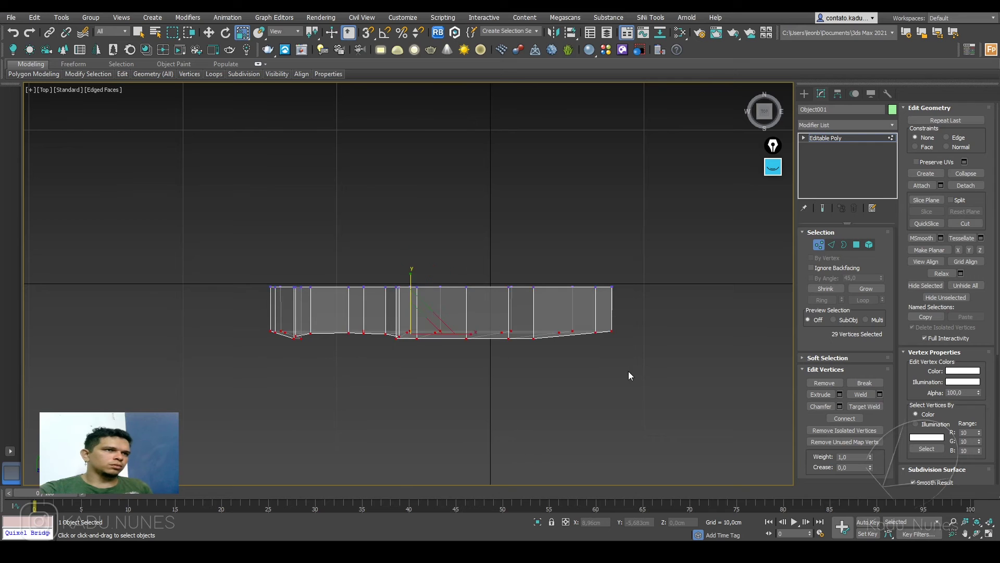
middle_click_drag(416, 313, 516, 250, "alt")
scroll(405, 377, "up", 4)
middle_click_drag(405, 378, 359, 349, "alt")
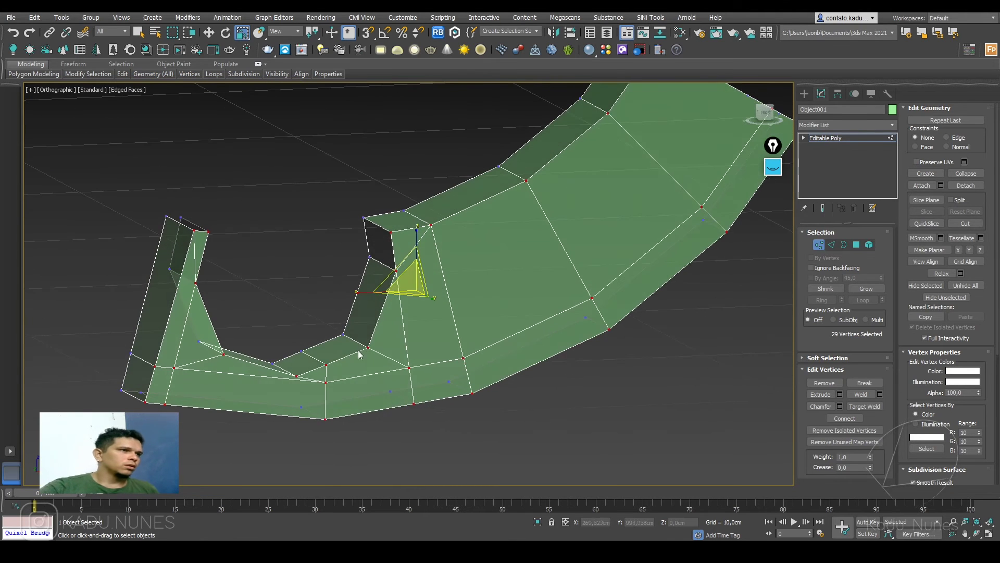
- Make the band opaque by turning off its per-object visibility in the object properties
right_click(358, 341)
mouse_move(403, 313)
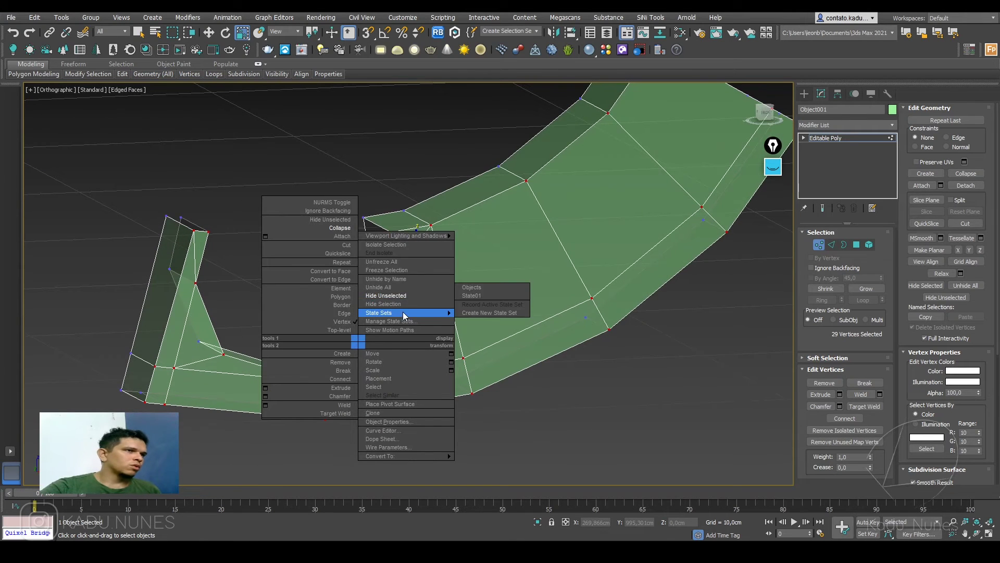
left_click(395, 404)
left_click(421, 333)
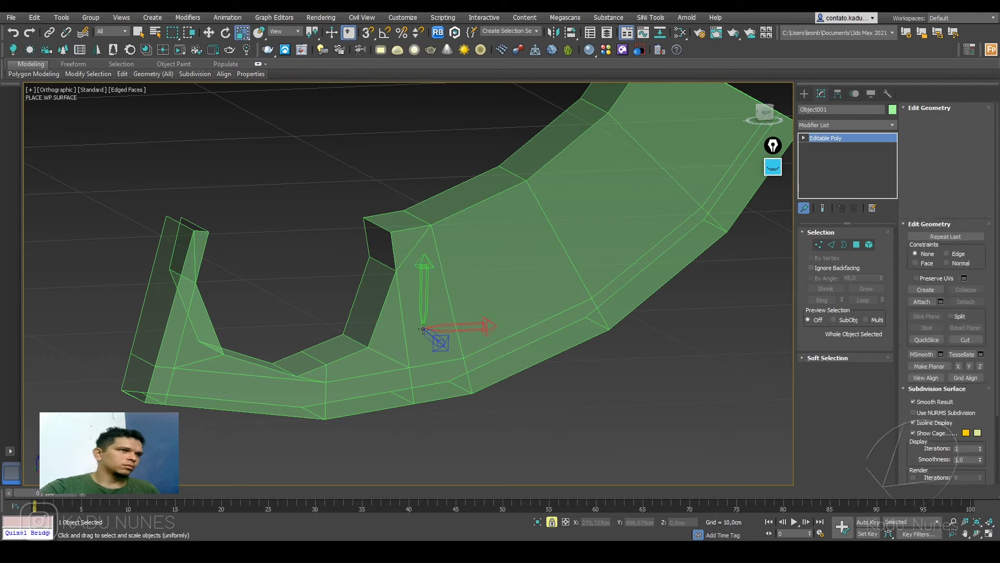
right_click(421, 333)
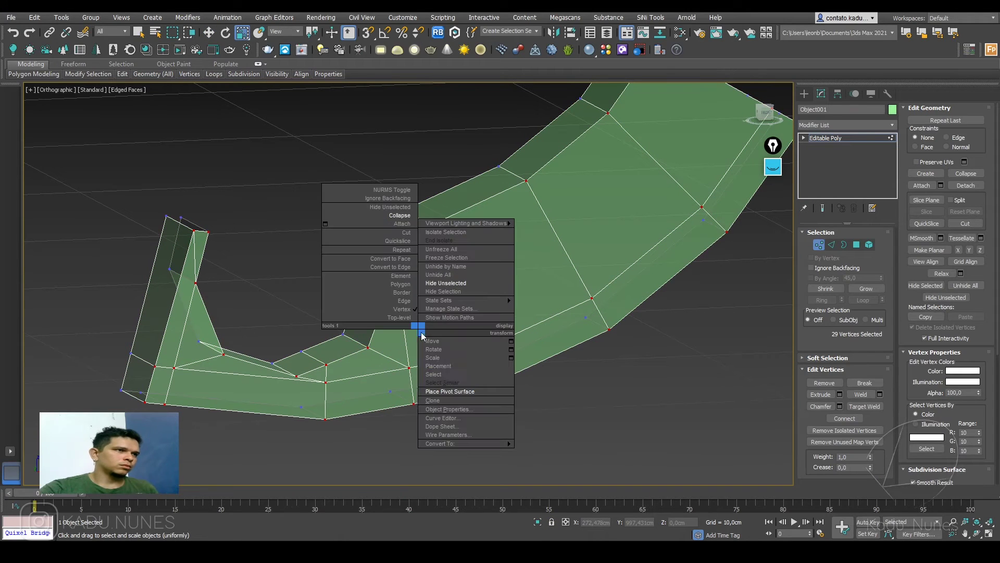
left_click(452, 410)
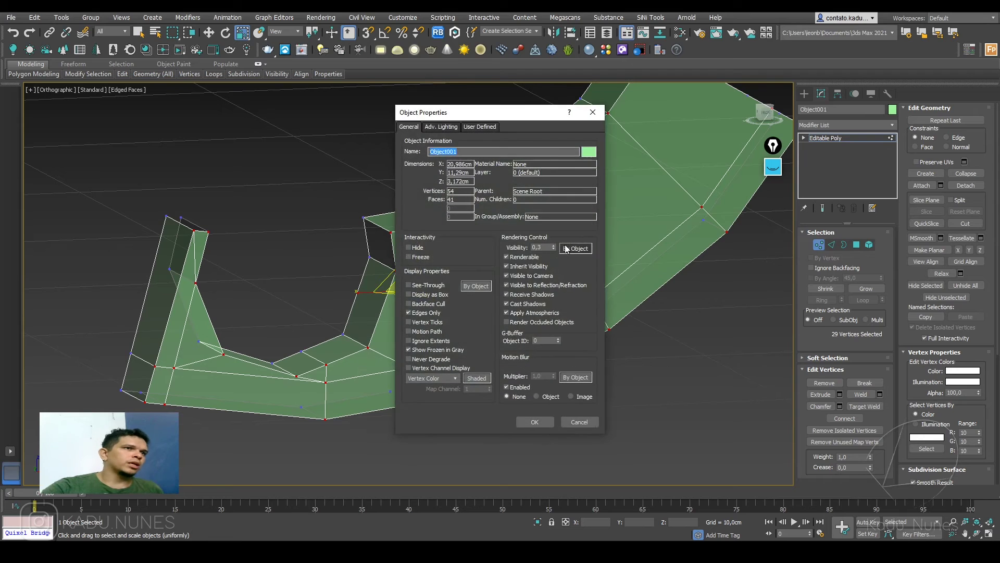
left_click(532, 424)
- Add a Symmetry modifier to the band with Z as the mirror axis
scroll(467, 346, "down", 3)
middle_click_drag(467, 346, 570, 273, "alt")
left_click(834, 126)
type("sy")
key("Return")
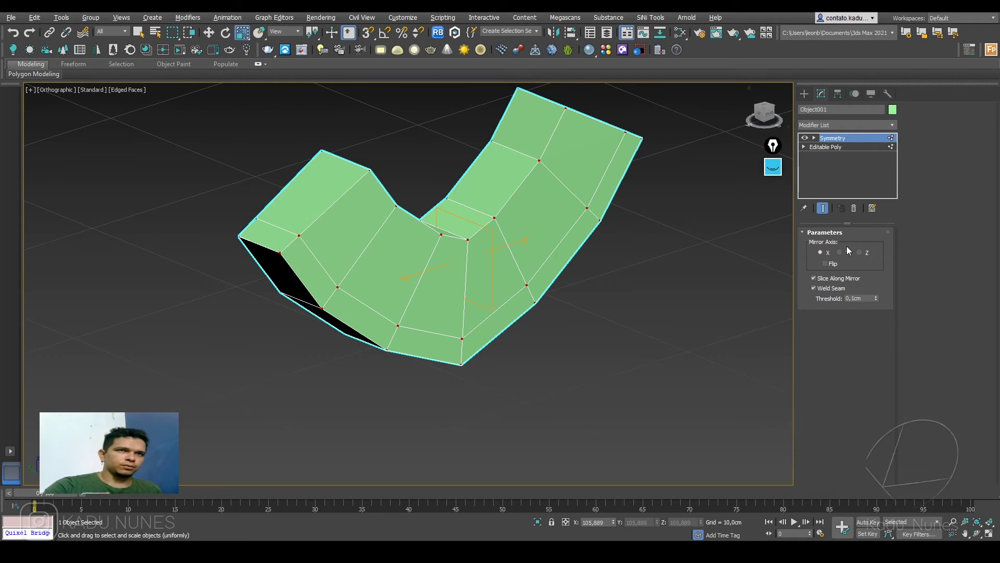
left_click(840, 252)
left_click(860, 252)
key("w")
- Move the symmetry's mirror plane to the band's back border at about Y -0.23 cm, with Flip off
left_click(823, 148)
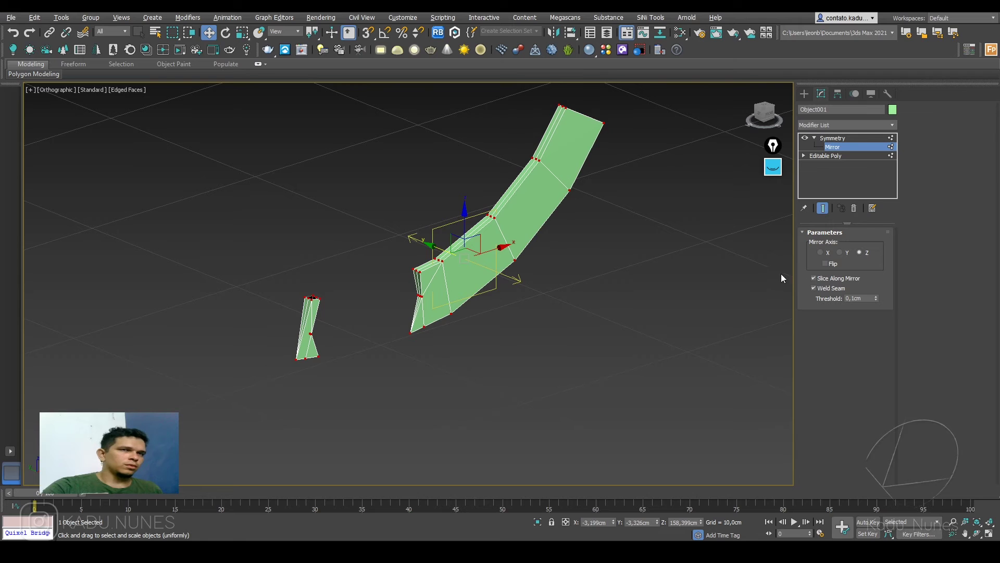
left_click(827, 264)
middle_click_drag(419, 270, 438, 266, "alt")
left_click_drag(432, 251, 379, 229)
left_click(825, 264)
middle_click_drag(379, 230, 309, 276, "alt")
scroll(284, 287, "up", 3)
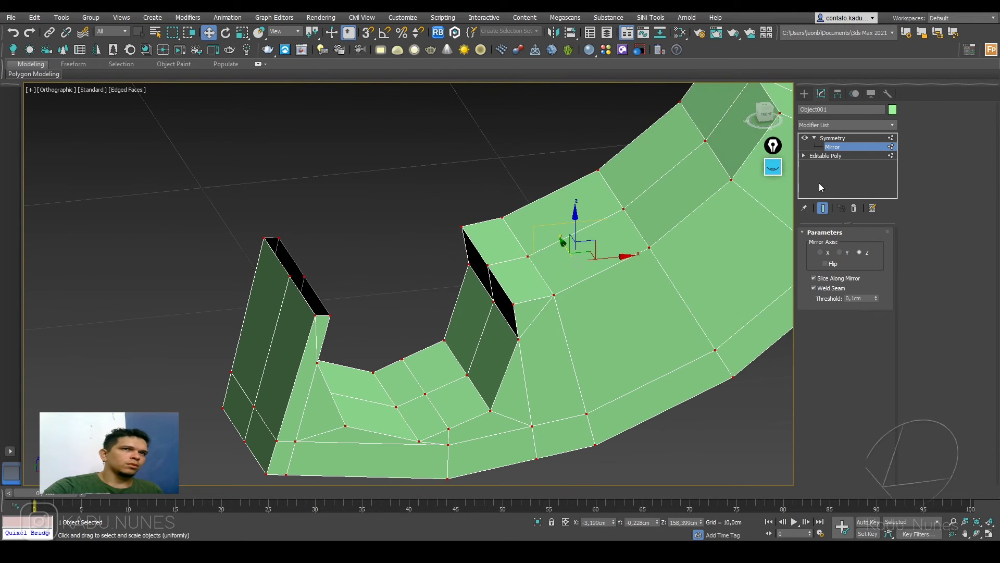
- Bridge the two open edges at the tip of the band's short prong in the base mesh
left_click(827, 155)
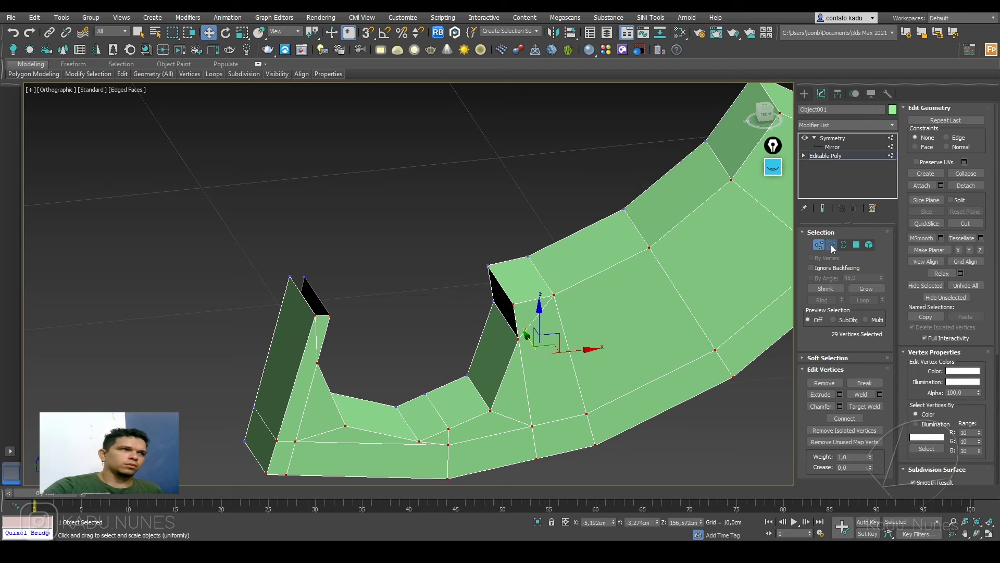
left_click(832, 245)
left_click(316, 293)
left_click(306, 298, "ctrl")
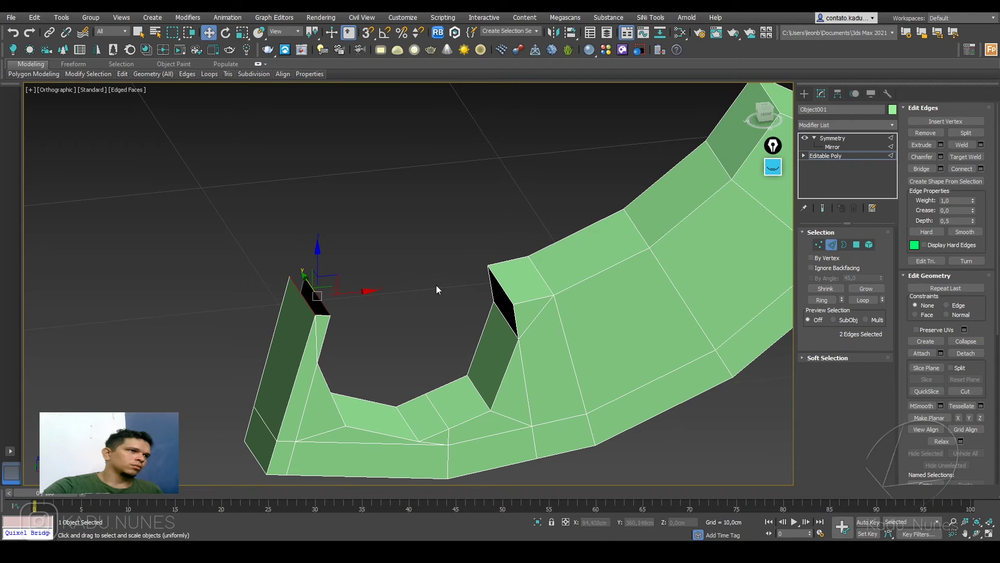
left_click(928, 169)
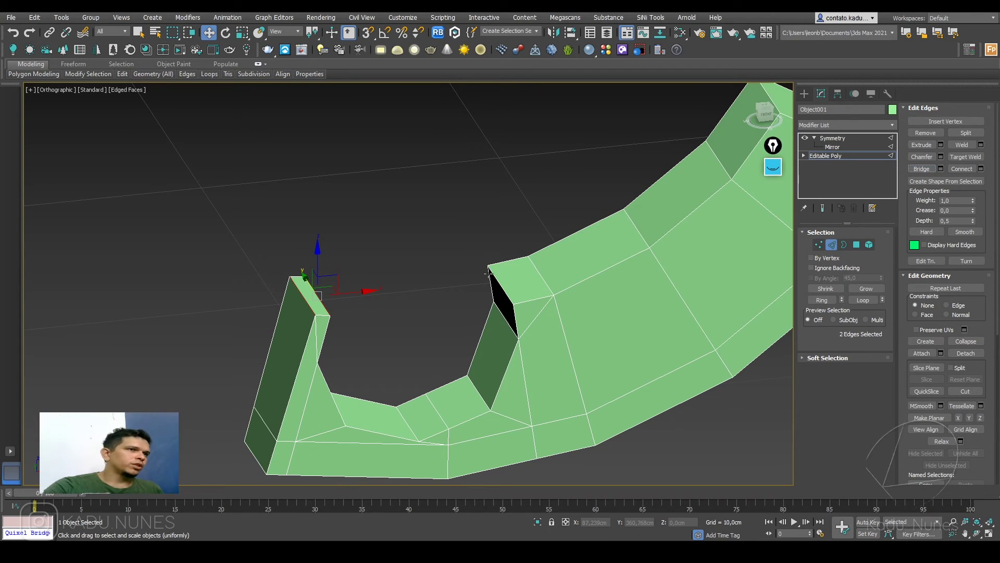
- Collapse the band and its Symmetry modifier into a single Editable Poly
left_click(850, 138)
middle_click_drag(585, 263, 587, 254, "alt")
scroll(561, 268, "down", 5)
right_click(559, 260)
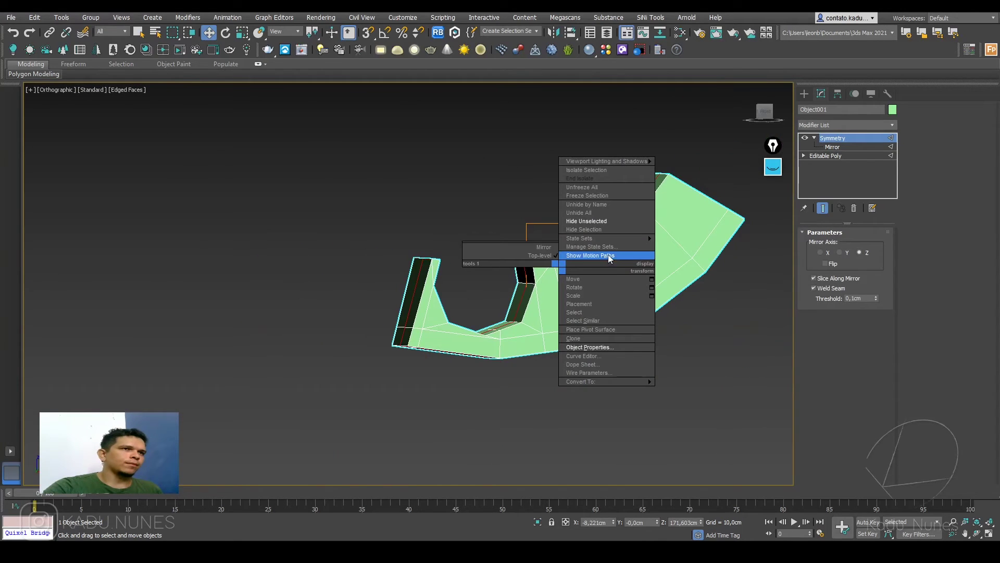
mouse_move(624, 381)
left_click(688, 388)
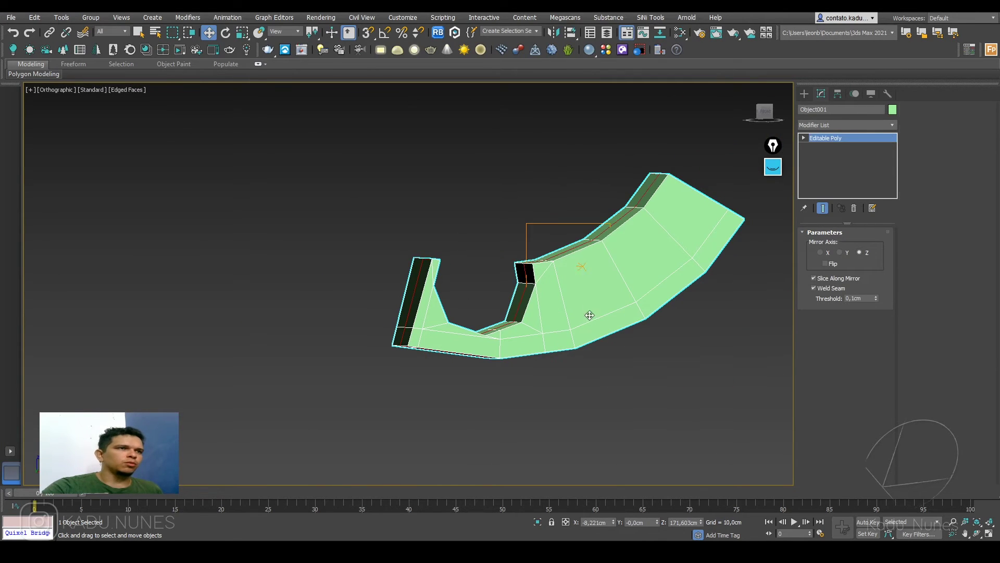
- Unhide all objects and adjust the band's scale against the green ring
key("f")
right_click(580, 294)
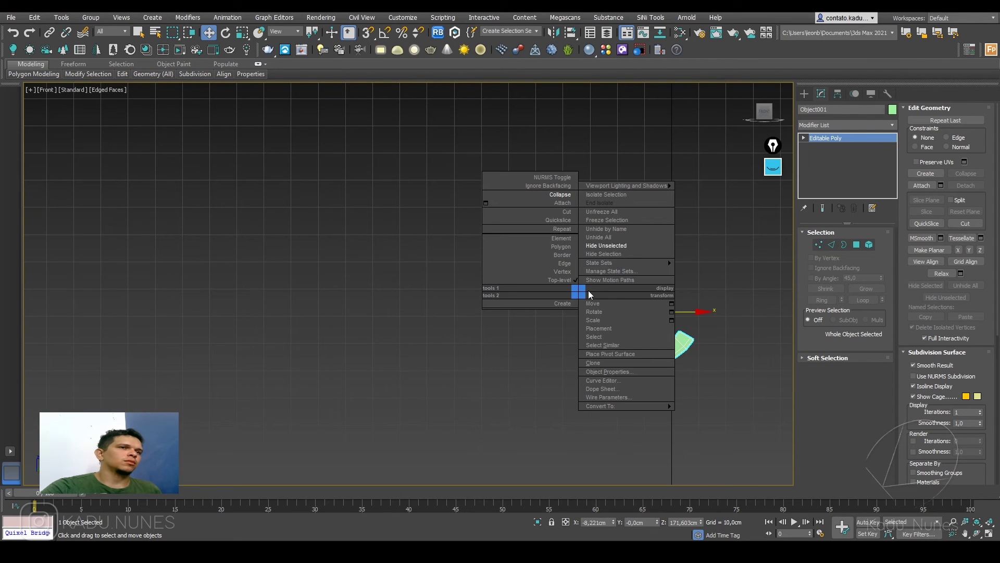
left_click(611, 237)
scroll(611, 238, "up", 8)
key("r")
left_click_drag(588, 141, 596, 138)
middle_click_drag(603, 161, 611, 195, "alt")
key("r")
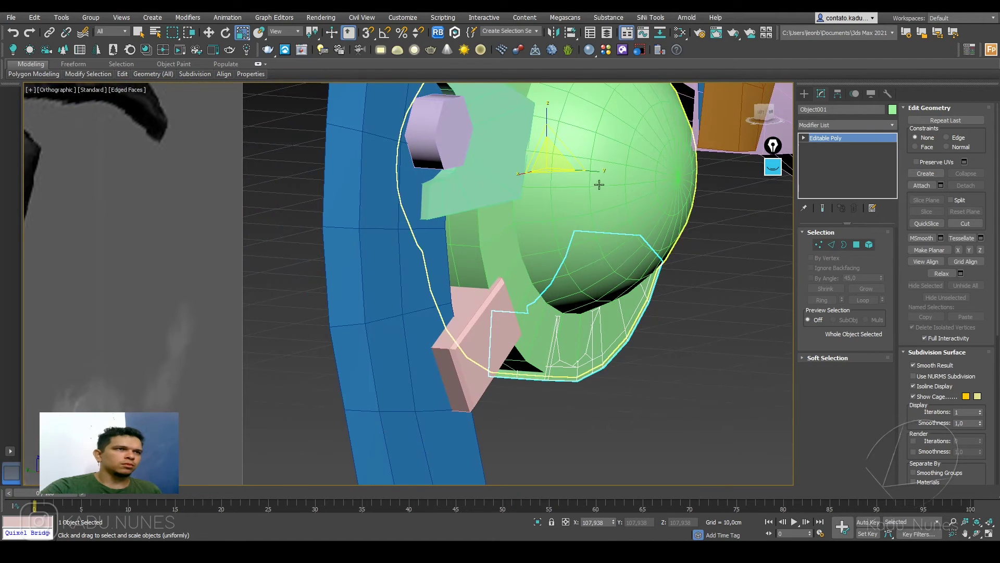
- Change the band's object color to dark blue
left_click(892, 109)
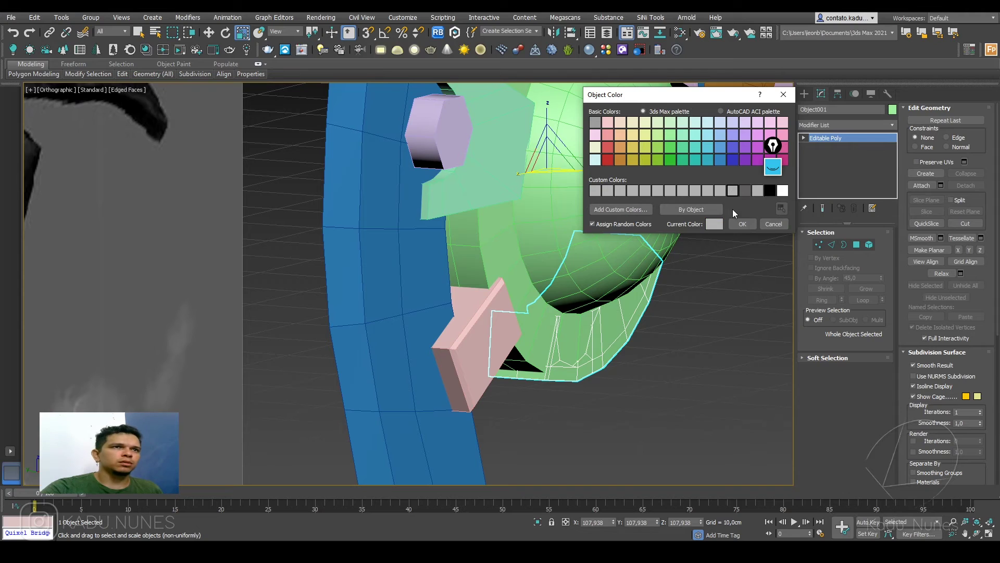
left_click(742, 223)
middle_click_drag(602, 172, 654, 263)
- Move the vertices on the band's front side outward to about Y -3.84 cm
key("w")
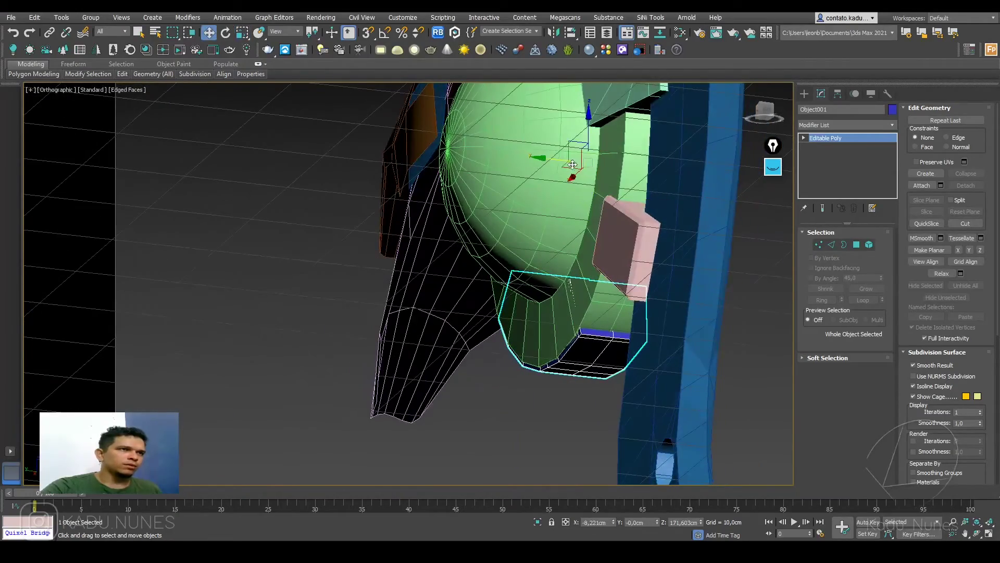
middle_click_drag(564, 164, 627, 200, "alt")
key("1")
middle_click_drag(642, 399, 644, 422, "alt")
key("r")
left_click_drag(583, 204, 586, 205)
middle_click_drag(587, 205, 588, 334, "alt")
left_click_drag(579, 331, 585, 331)
middle_click_drag(584, 330, 495, 281, "alt")
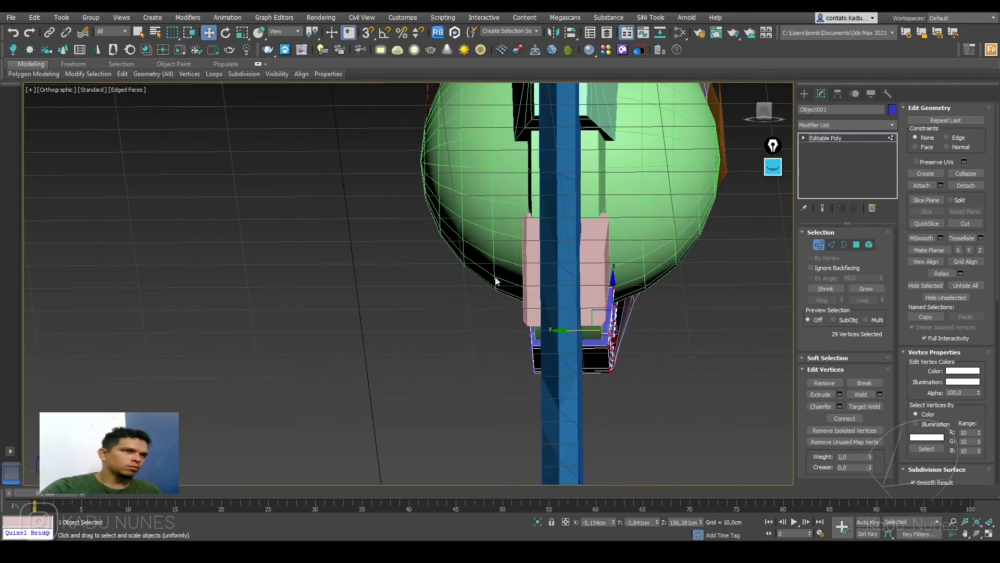
- Move the vertices on the band's back side outward to about Y 4.04 cm, then exit vertex editing and deselect the band
left_click_drag(567, 400, 561, 406)
middle_click_drag(562, 406, 666, 357, "alt")
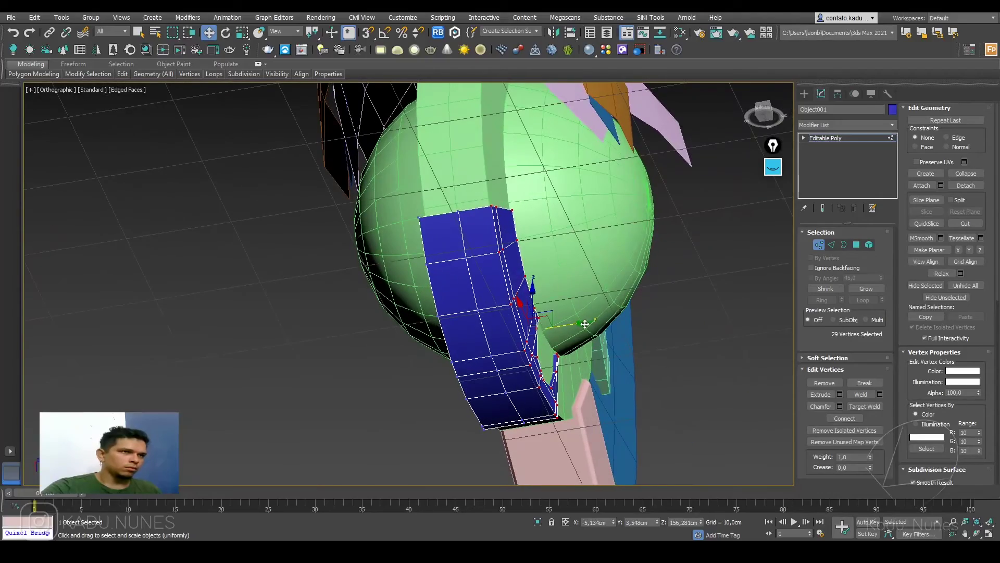
left_click_drag(584, 322, 590, 319)
middle_click_drag(526, 327, 625, 364, "alt")
scroll(477, 340, "up", 3)
key("f")
scroll(490, 334, "down", 7)
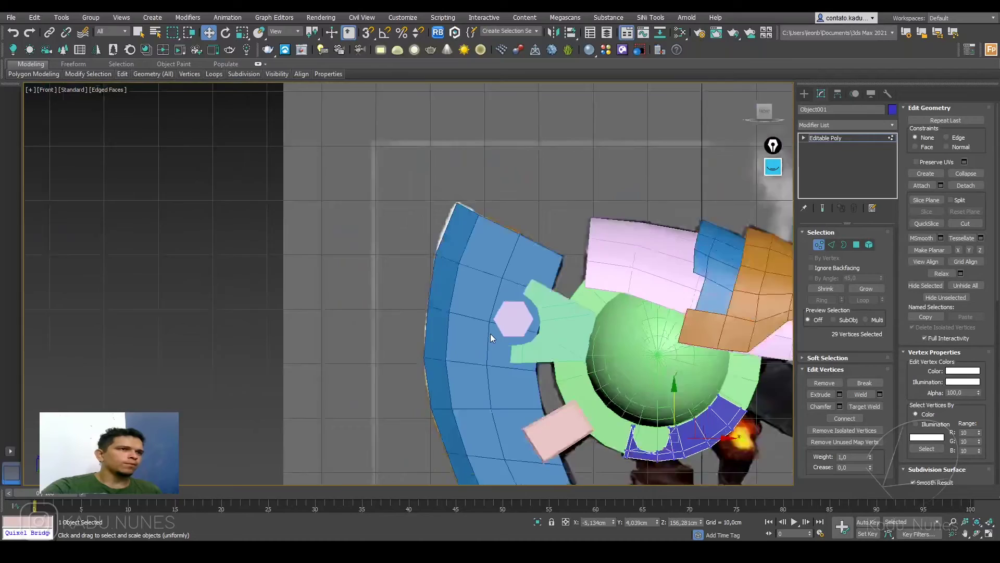
middle_click_drag(534, 336, 476, 275)
left_click(830, 138)
left_click(639, 379)
- Turn off the edged faces display in the front view
scroll(567, 354, "up", 6)
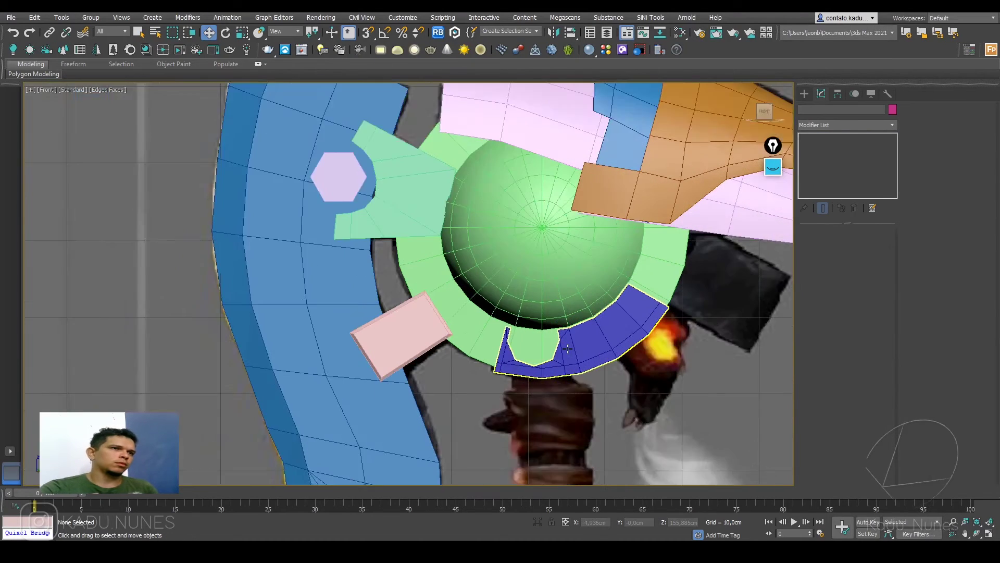
middle_click_drag(579, 357, 558, 358)
key("F4")
scroll(558, 358, "down", 6)
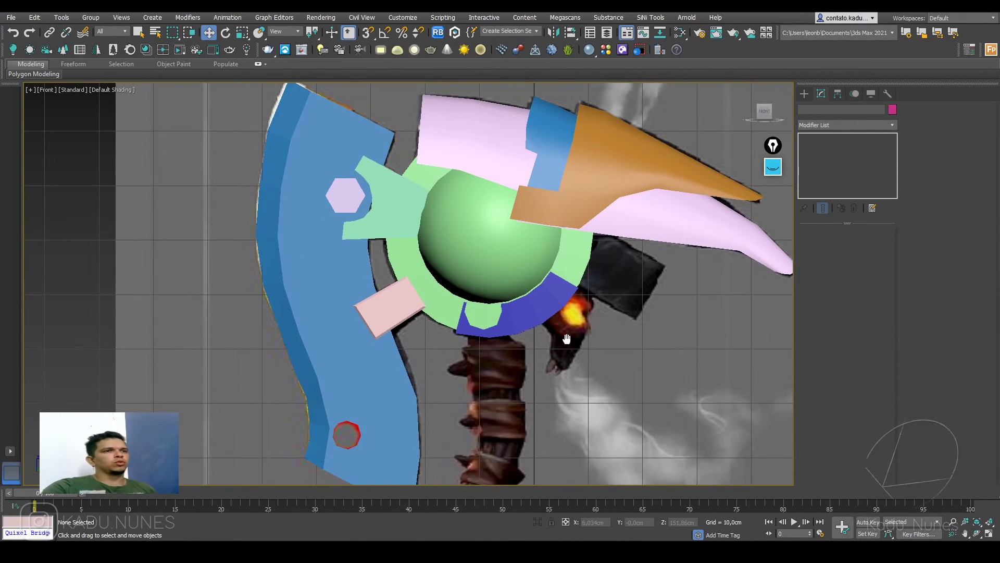
- Copy the hexagonal cylinder from the blade into the band's notch
scroll(310, 171, "up", 5)
left_click(289, 133)
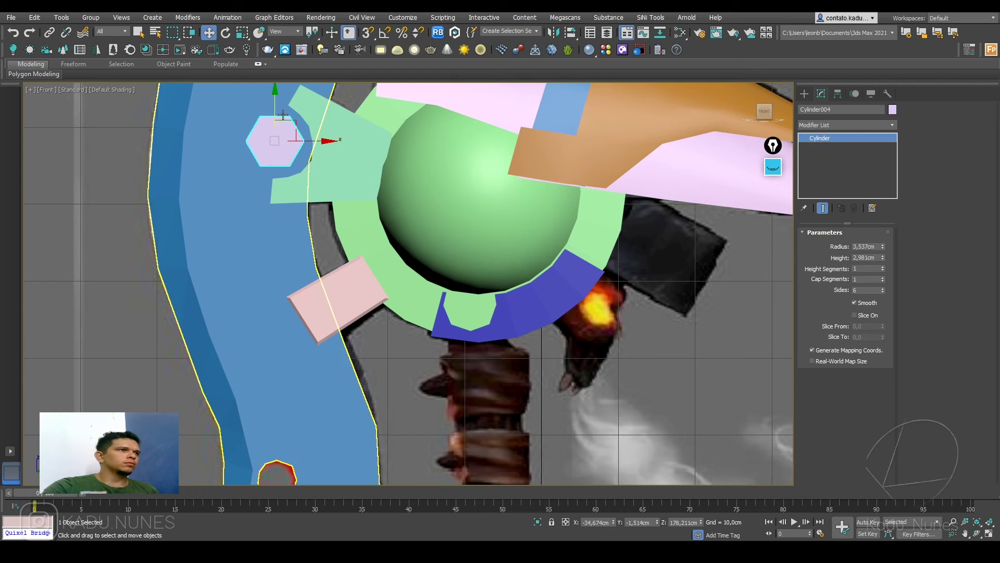
mouse_move(291, 120)
left_mouse_down("shift")
mouse_move(488, 293)
mouse_move(488, 276)
mouse_move(454, 293)
mouse_move(471, 277)
left_mouse_up("shift")
left_click(501, 319)
scroll(479, 313, "up", 3)
key("r")
key("w")
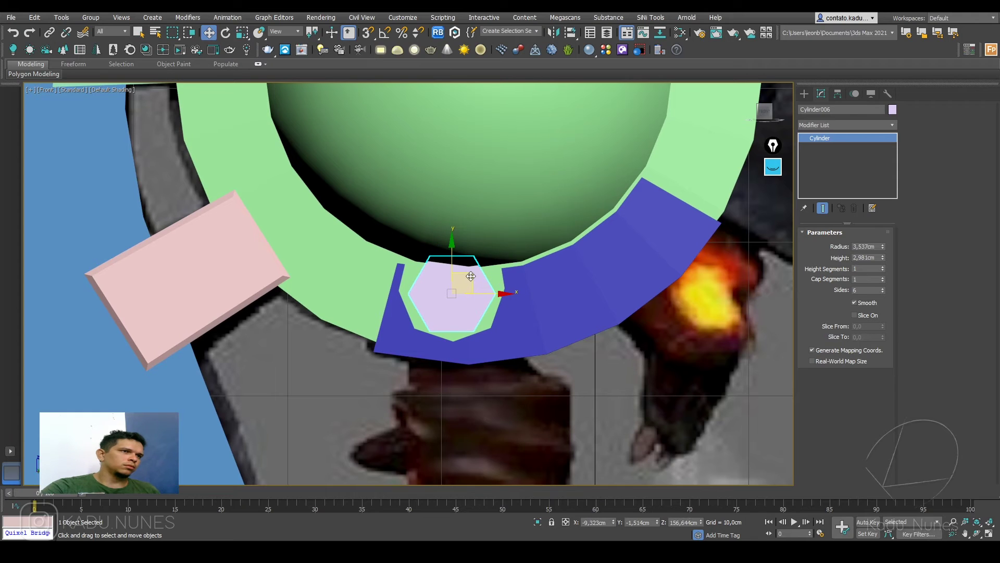
- Hide the green ring-and-sphere object and delete the old octagonal cylinder in the notch
right_click(332, 246)
left_click(366, 207)
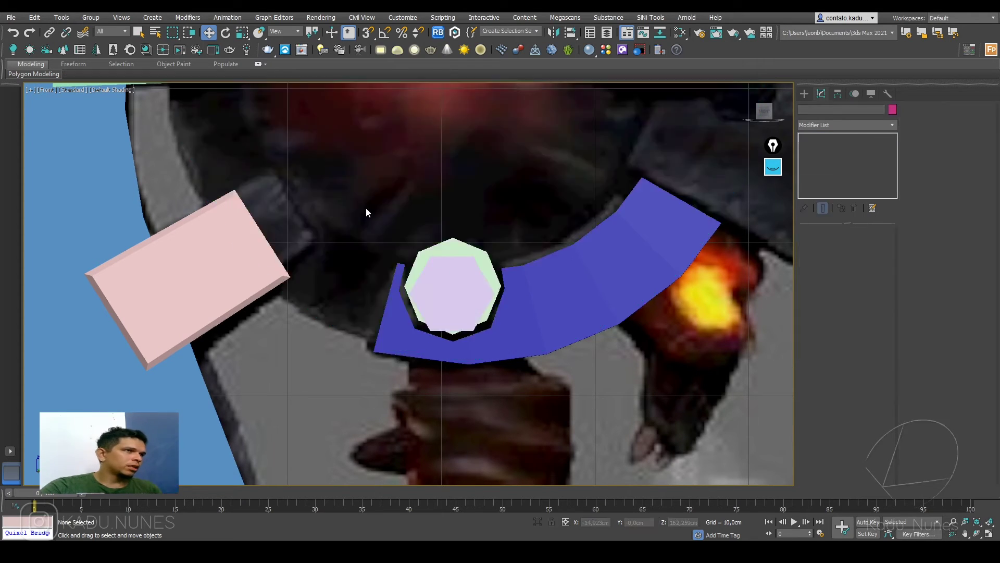
left_click(455, 249)
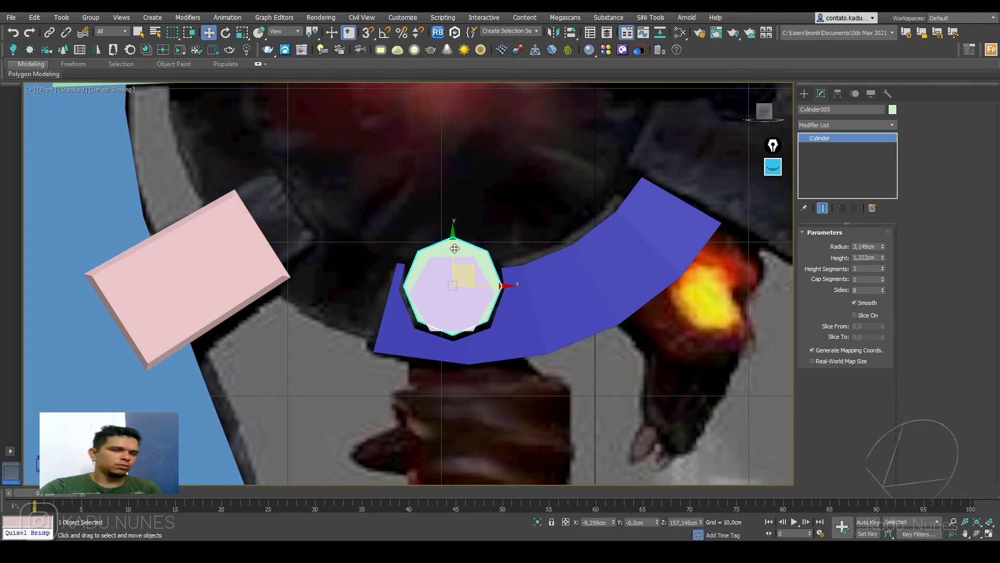
left_click(455, 249)
- Try 8 sides on the copied cylinder with it shifted slightly off the reference bolt
mouse_move(471, 276)
left_mouse_down()
mouse_move(514, 206)
mouse_move(471, 287)
mouse_move(466, 416)
mouse_move(484, 267)
left_mouse_up()
left_click(883, 288)
left_click(883, 288)
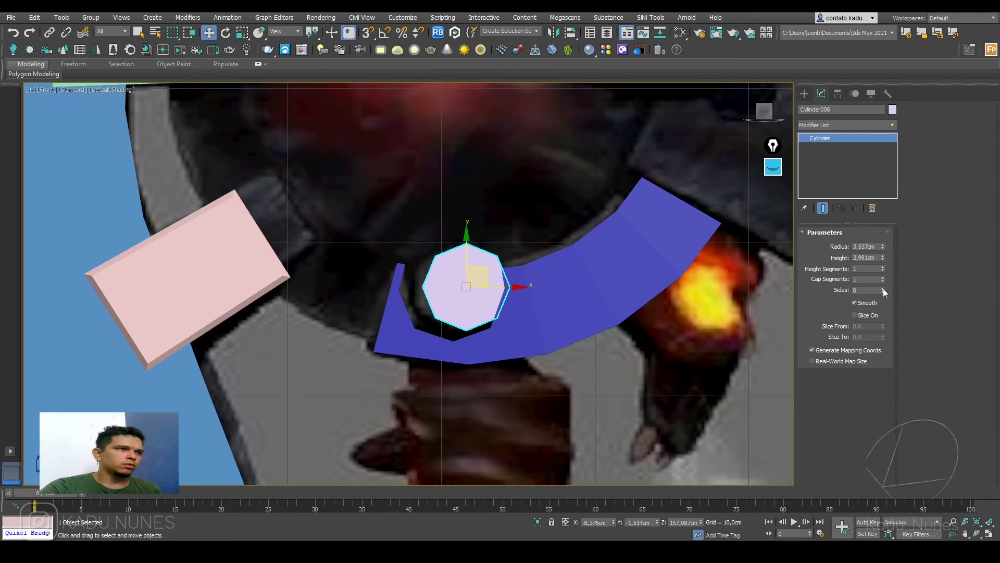
- Move the copied cylinder below the band, set its sides to 6 and rotate it -30 degrees about Z
left_click_drag(464, 294, 463, 388)
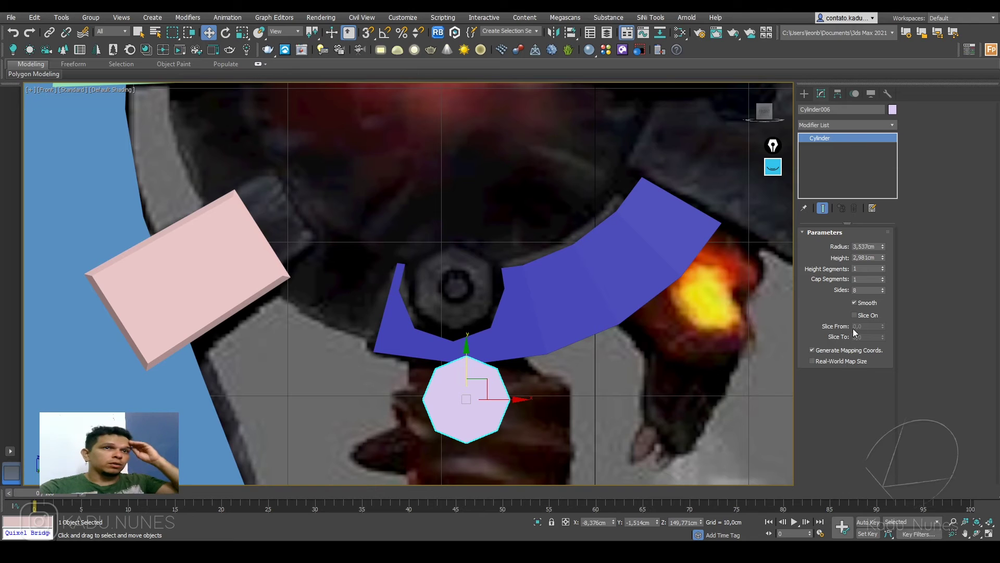
type("6")
key("Return")
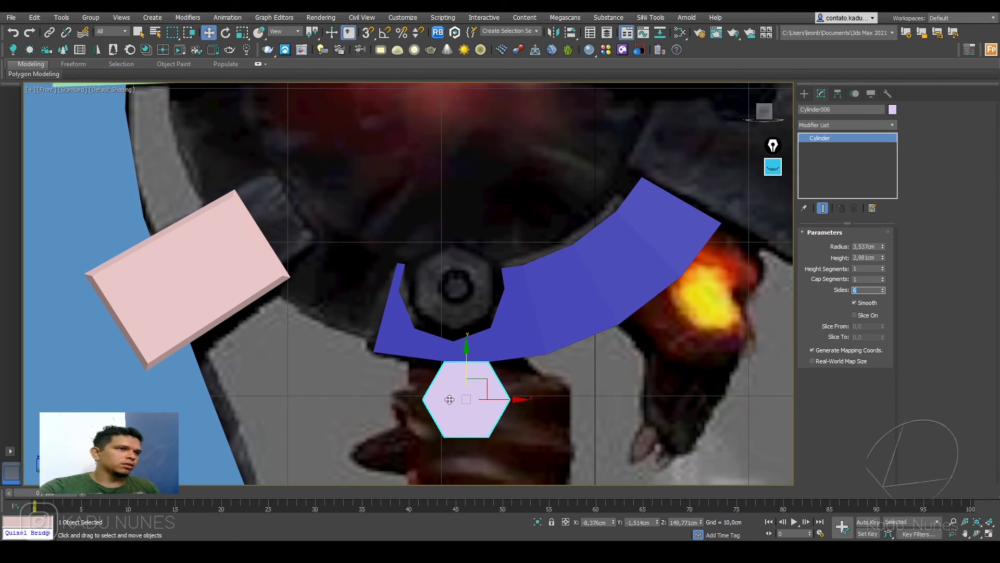
key("e")
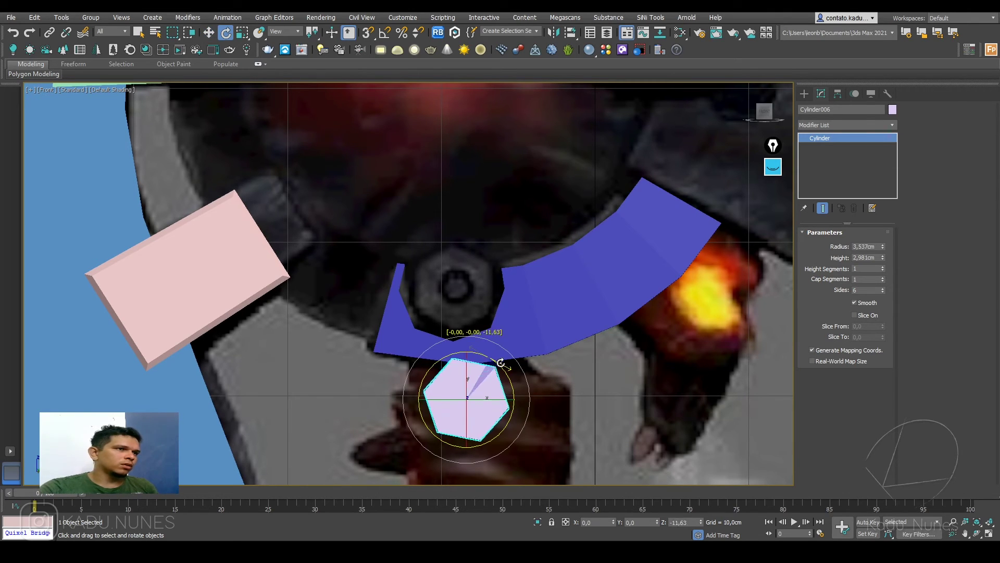
left_click_drag(511, 374, 512, 370)
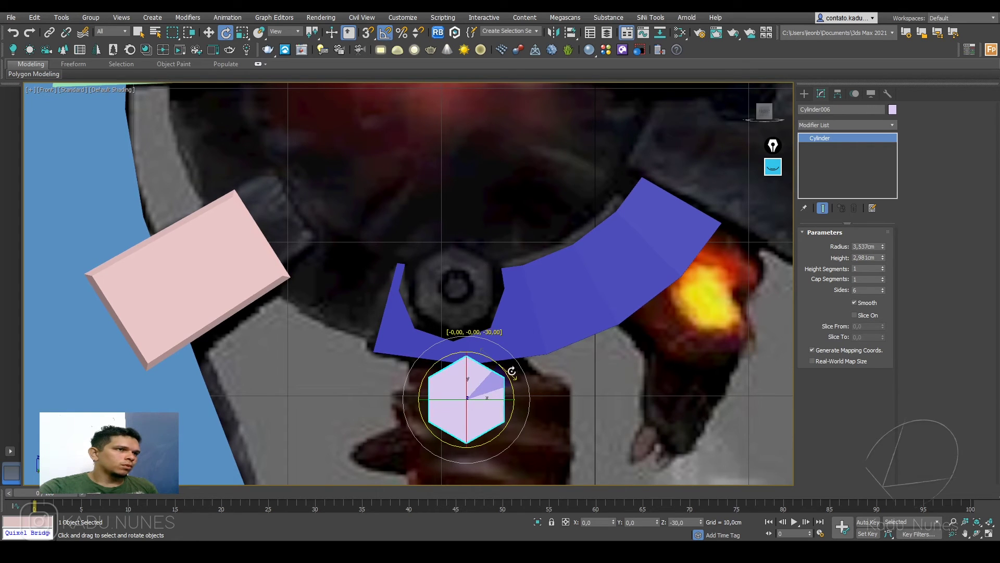
- Move the hexagonal cylinder back up over the reference bolt inside the band's notch
key("w")
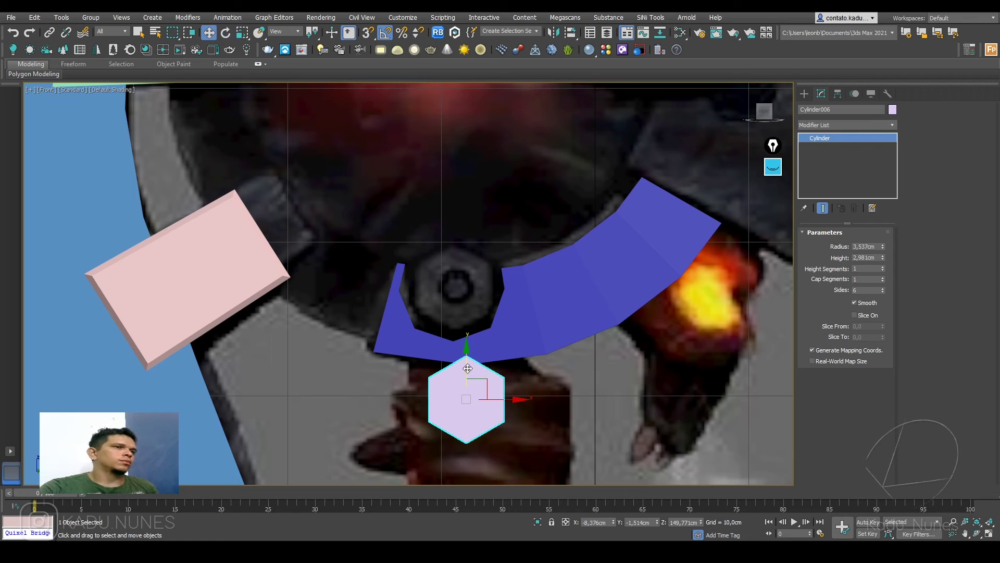
left_click_drag(468, 368, 464, 260)
left_click_drag(518, 288, 509, 288)
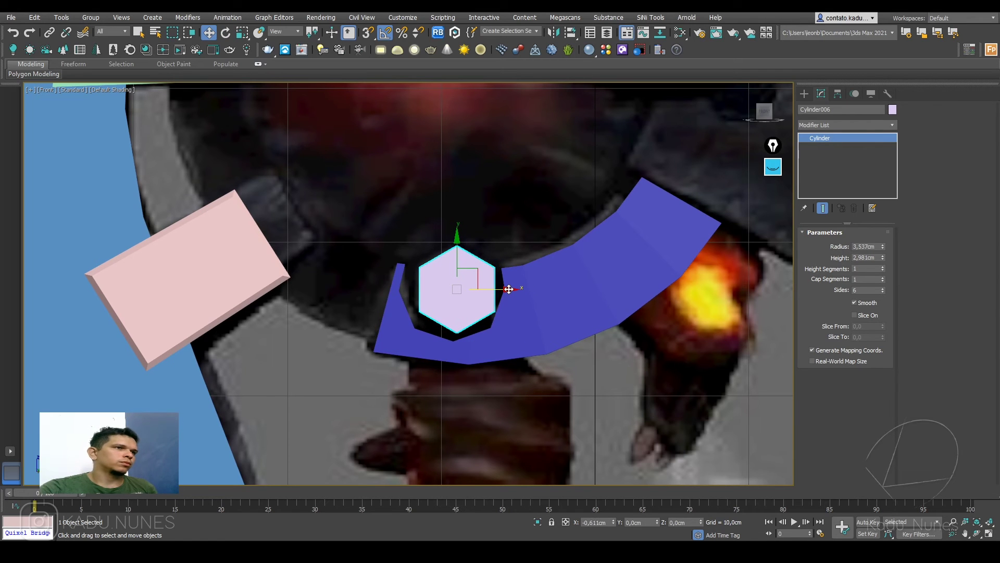
- Unhide all the axe head's objects
left_click(596, 290)
scroll(596, 290, "down", 5)
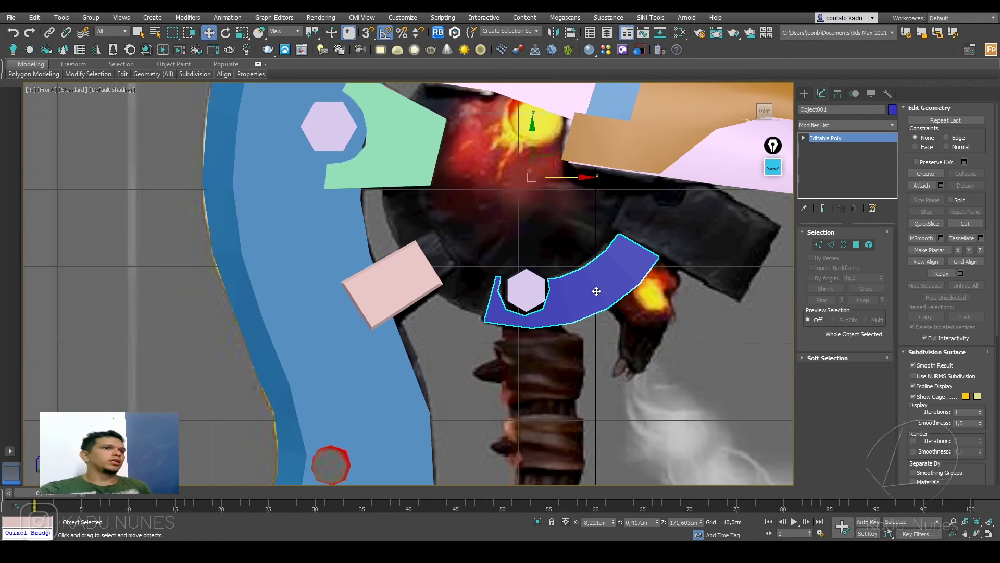
middle_click_drag(595, 284, 577, 310)
right_click(569, 232)
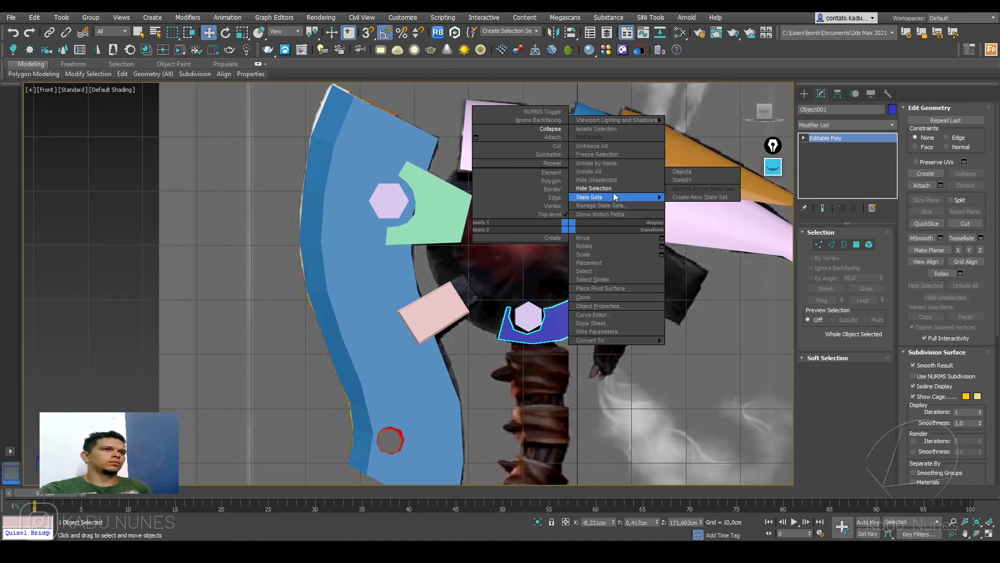
left_click(594, 172)
middle_click_drag(640, 312, 571, 311)
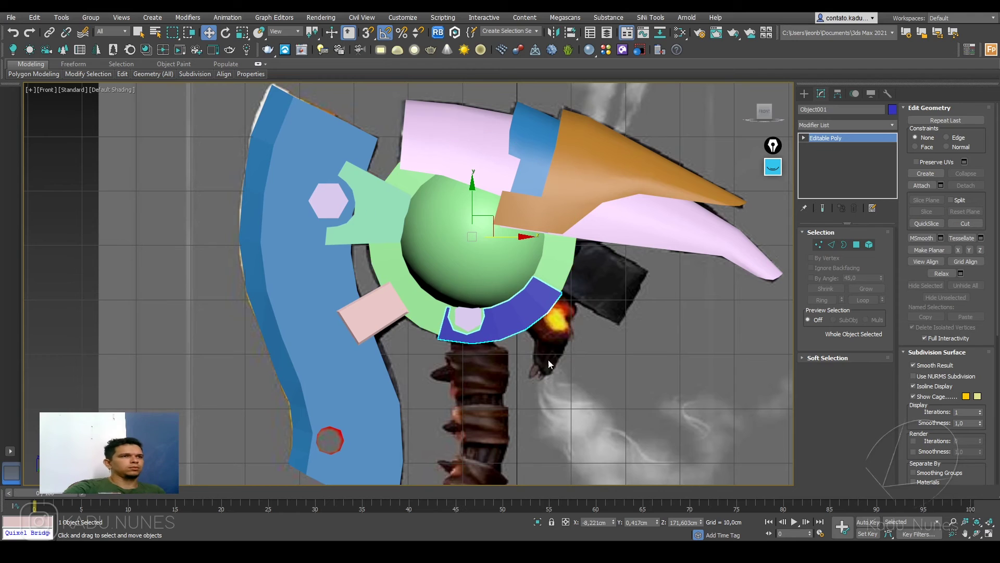
- Reposition the hexagonal cylinder in the band's notch at about X -9.4 cm, Z 156.55 cm
scroll(450, 317, "up", 5)
left_click(480, 313)
left_click_drag(531, 306, 522, 314)
scroll(525, 327, "down", 4)
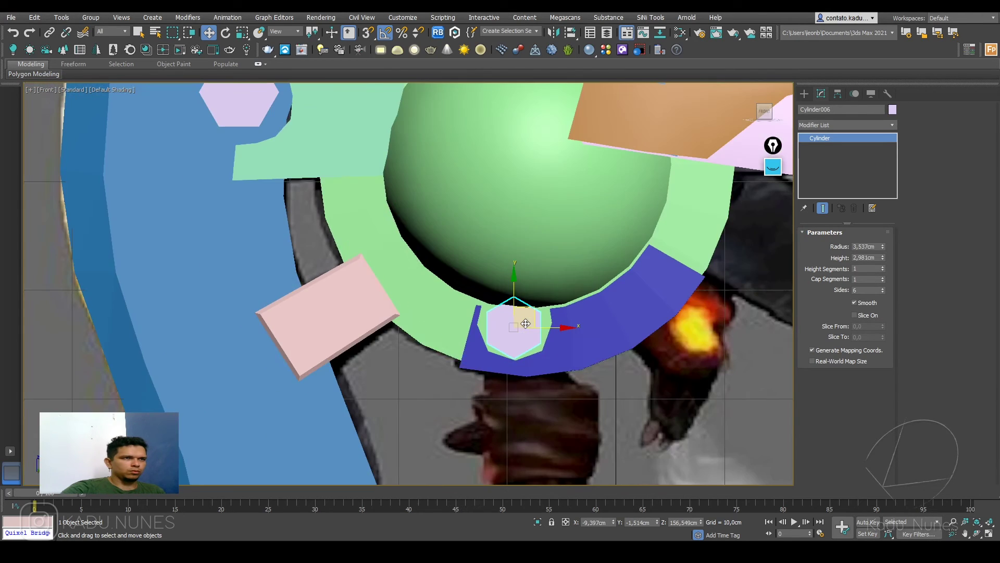
middle_click_drag(599, 342, 535, 318)
- Compare the notch's hexagonal cylinder with the one on the blade and scale it down uniformly for clearance in the notch
key("f")
scroll(323, 209, "up", 5)
middle_click_drag(324, 209, 524, 317)
scroll(526, 315, "up", 2)
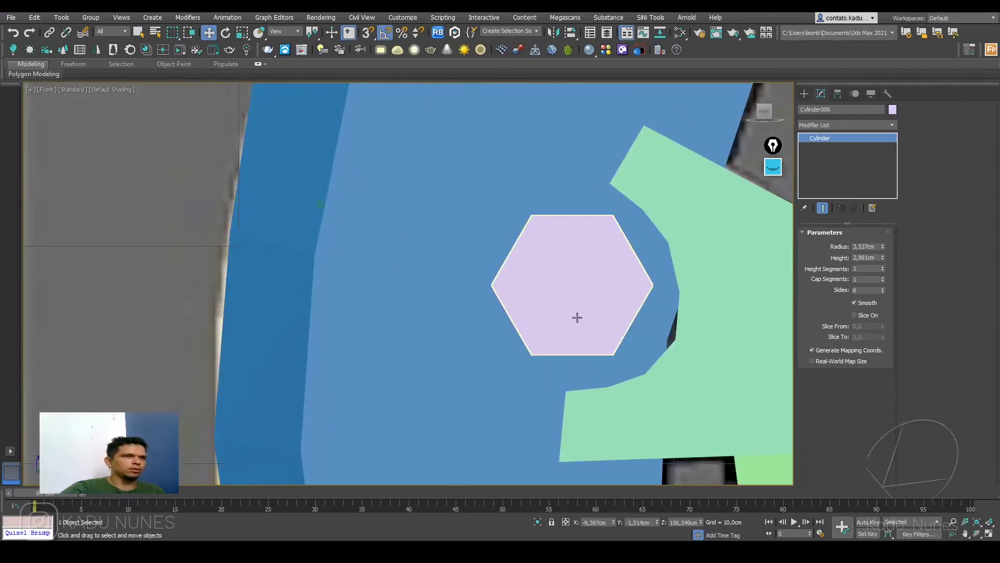
scroll(603, 336, "down", 6)
middle_click_drag(621, 351, 518, 312)
scroll(637, 406, "up", 6)
key("r")
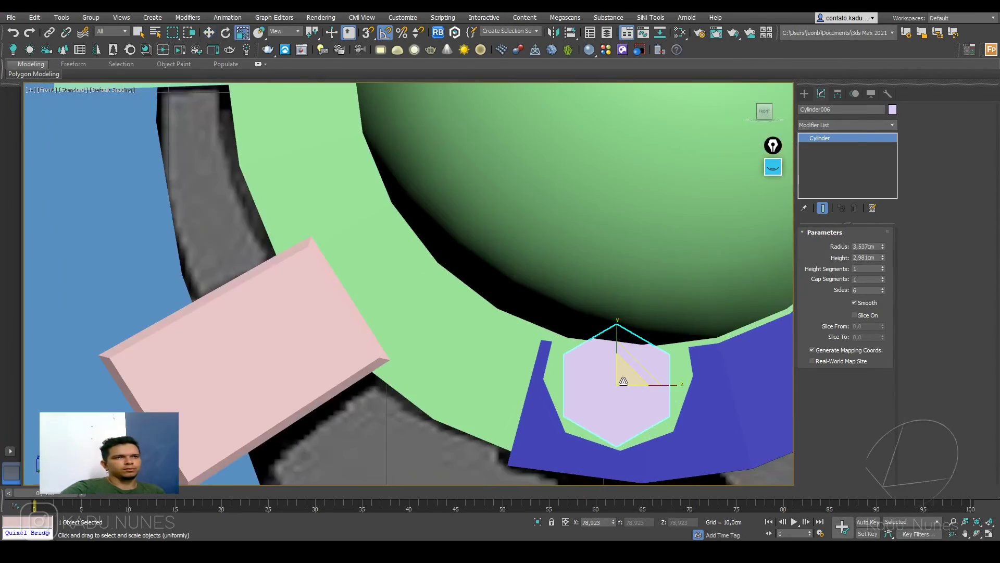
left_click_drag(624, 379, 617, 393)
key("w")
- Move the small hexagonal cylinder along its depth so it sits in front of the ring inside the notch
middle_click_drag(634, 389, 651, 382, "alt")
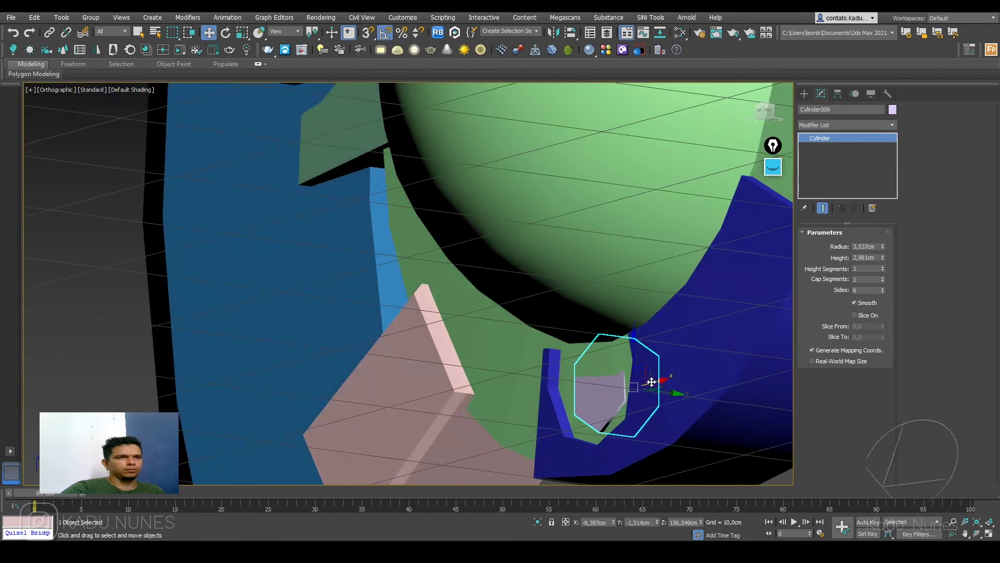
left_click_drag(668, 391, 620, 355)
left_click_drag(664, 400, 657, 400)
middle_click_drag(635, 395, 542, 304, "alt")
key("f")
scroll(685, 411, "down", 5)
scroll(693, 439, "up", 3)
- Hide the green ring-and-sphere object and select the blue band
left_click(652, 333)
left_click(617, 229)
right_click(617, 224)
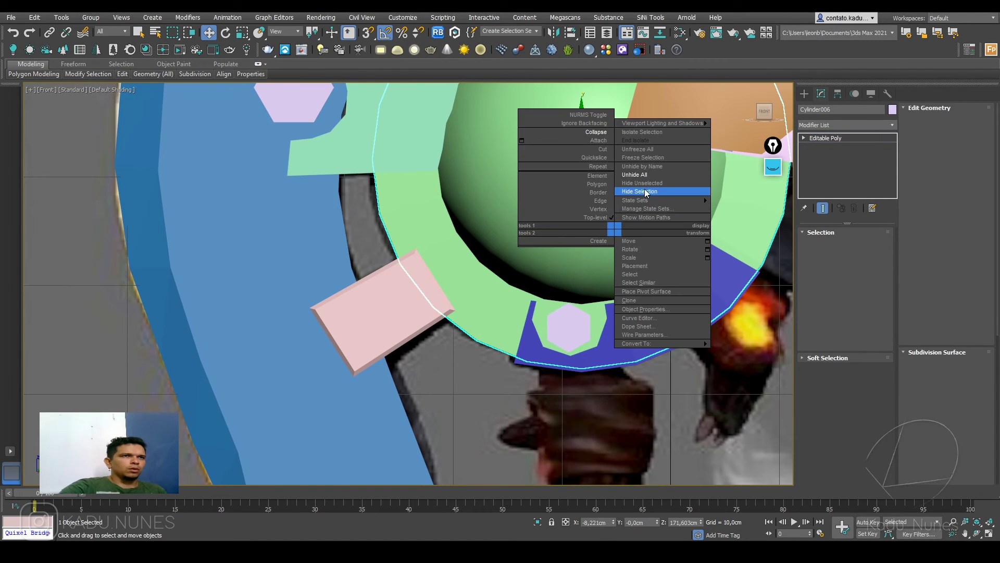
left_click(677, 190)
key("ctrl+z")
right_click(646, 232)
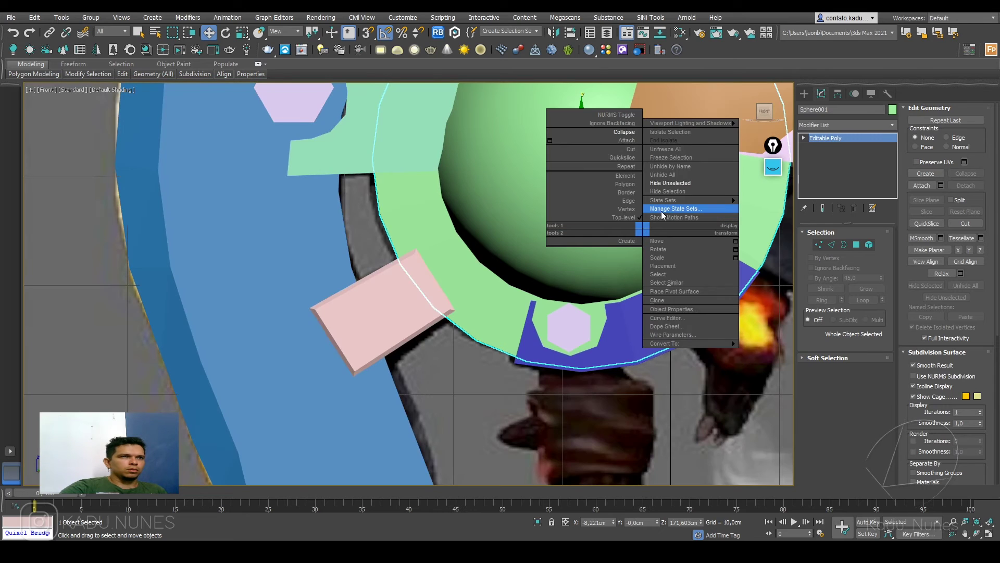
left_click(678, 191)
left_click(681, 300)
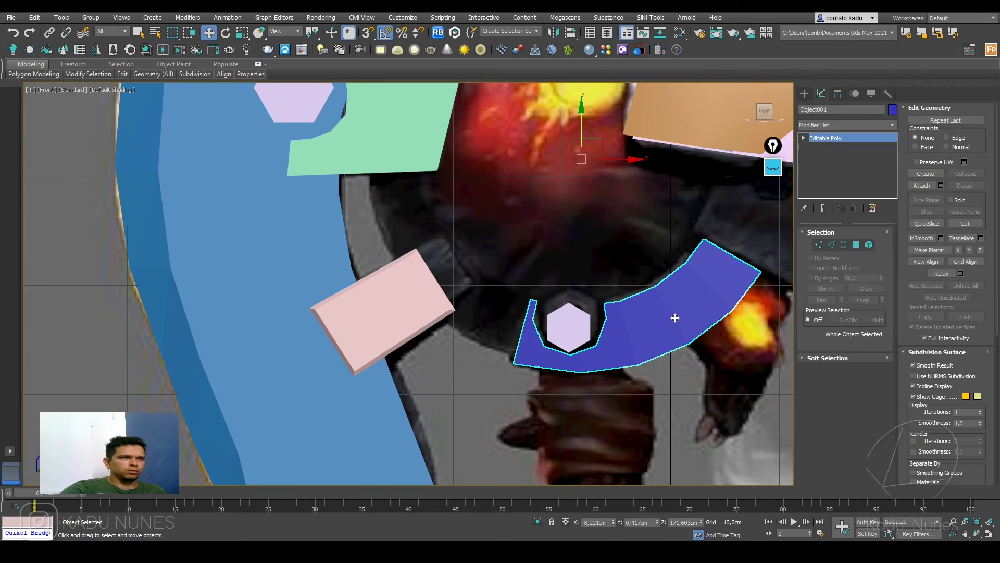
- Unhide all objects and check the band in see-through display against the ring
key("z")
middle_click_drag(675, 318, 520, 380)
scroll(530, 397, "down", 3)
key("f")
scroll(525, 379, "down", 5)
right_click(401, 265)
left_click(444, 212)
left_click(522, 314)
scroll(522, 313, "up", 6)
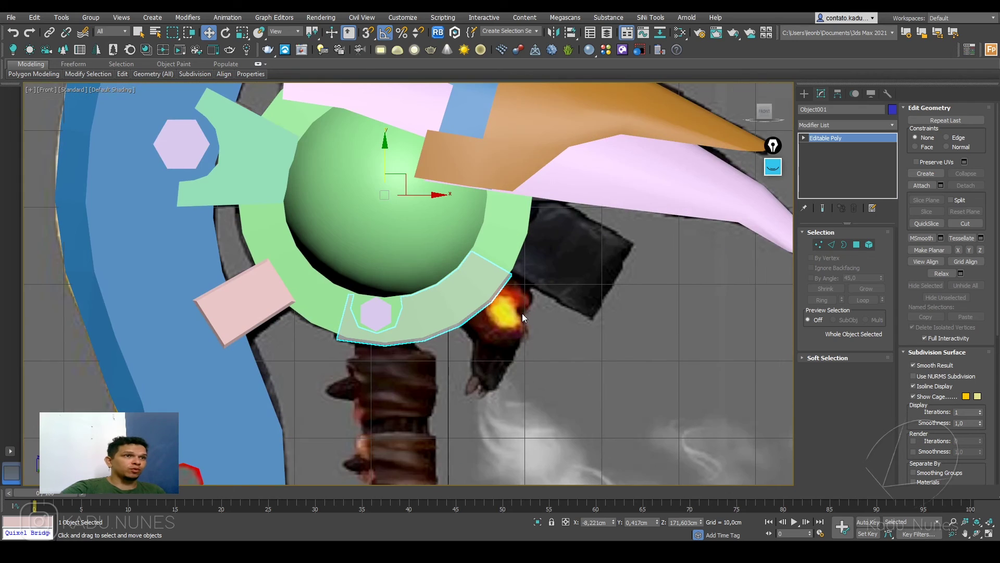
left_click(451, 298)
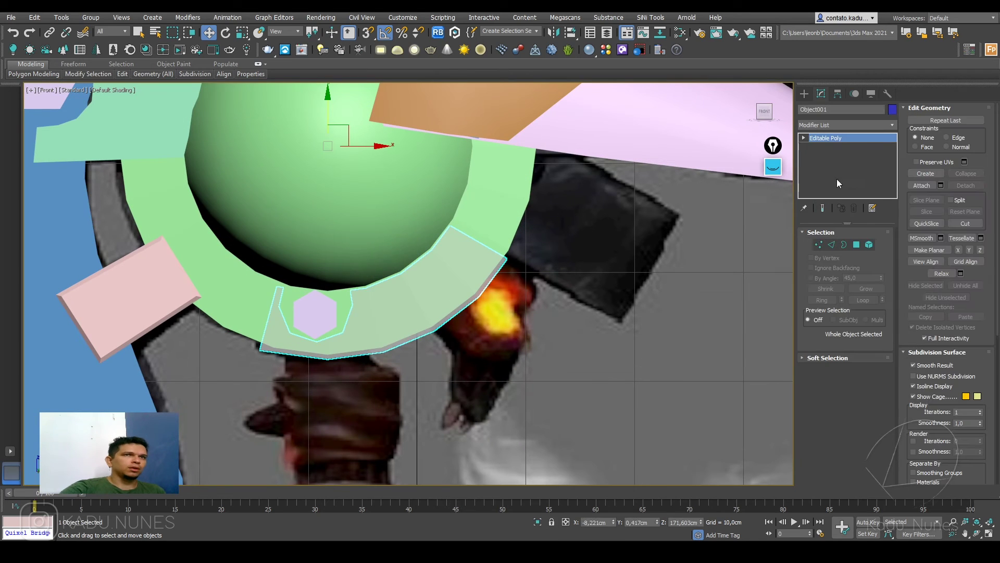
- Deselect the band and examine the dark block and claw behind the axe head in the reference image
scroll(603, 289, "down", 4)
left_click(610, 293)
middle_click_drag(558, 242, 536, 286)
scroll(590, 294, "down", 4)
scroll(589, 312, "up", 1)
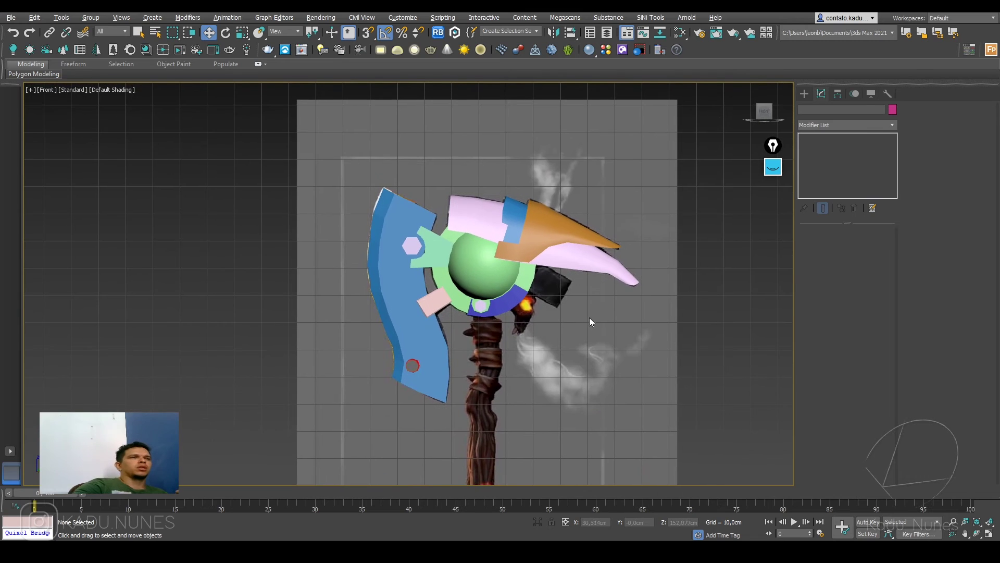
scroll(553, 289, "up", 6)
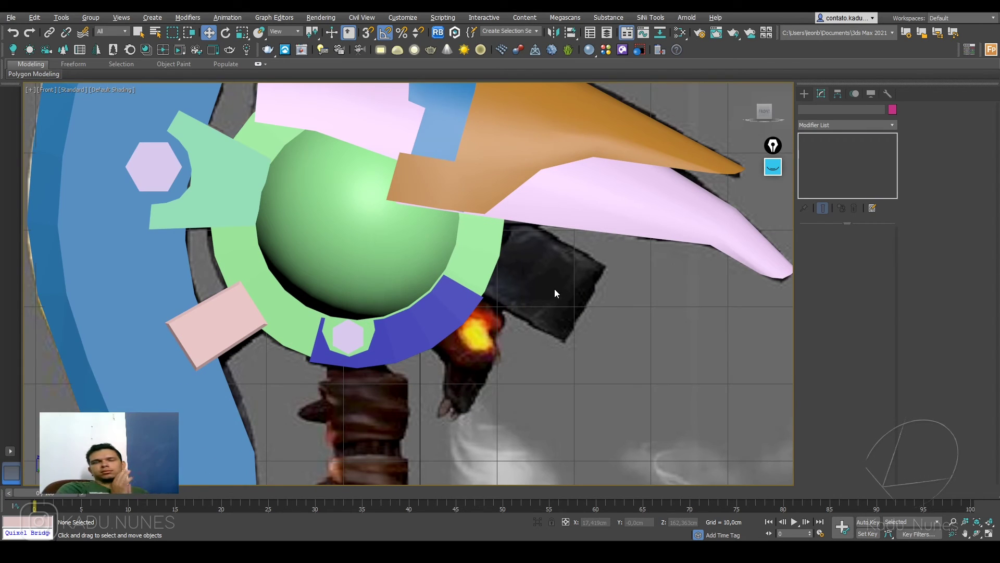
middle_click_drag(605, 308, 518, 310, "alt")
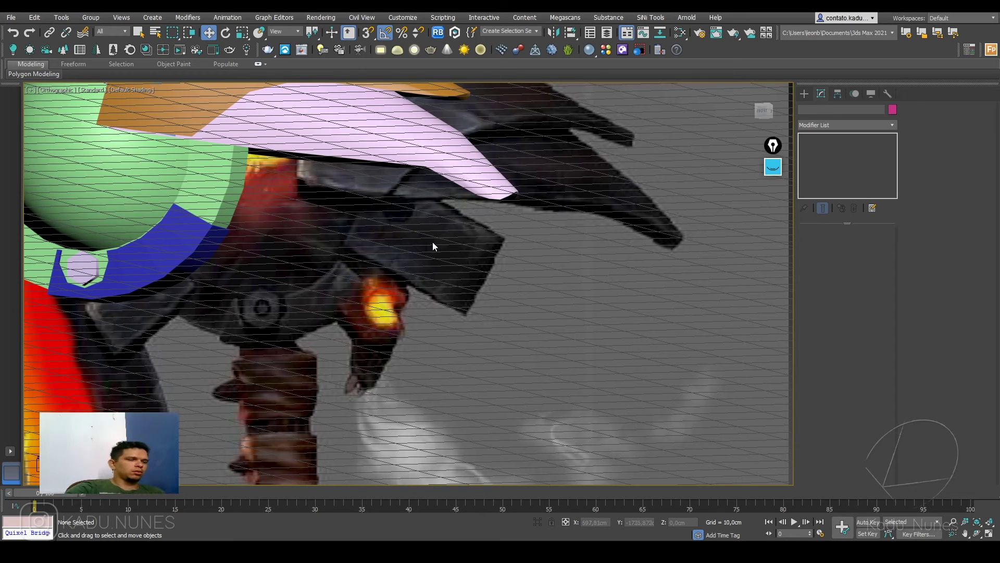
- Create a box about 14 cm long, 34 cm wide and 30 cm high on the ground grid below the axe
key("f")
scroll(741, 384, "up", 5)
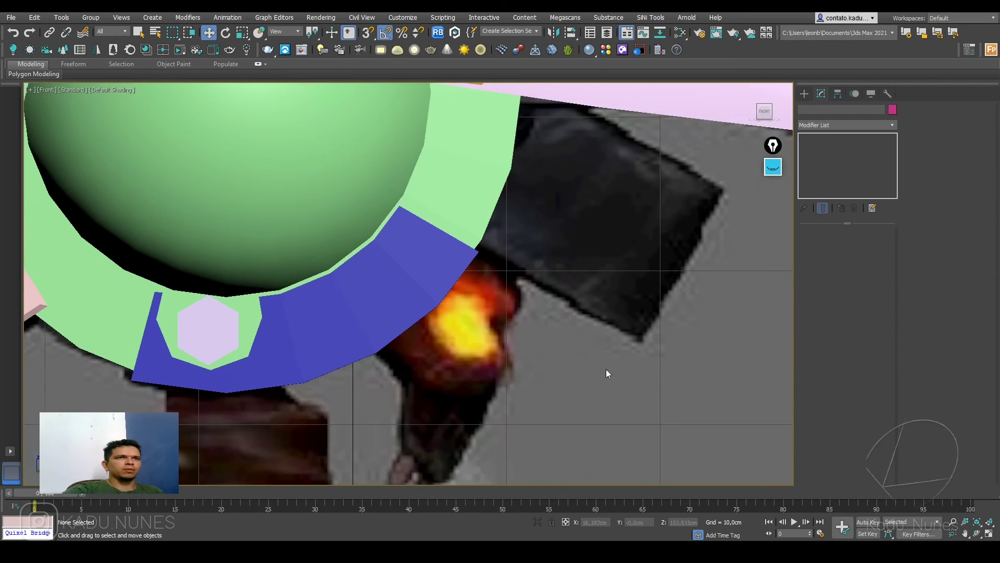
left_click(804, 93)
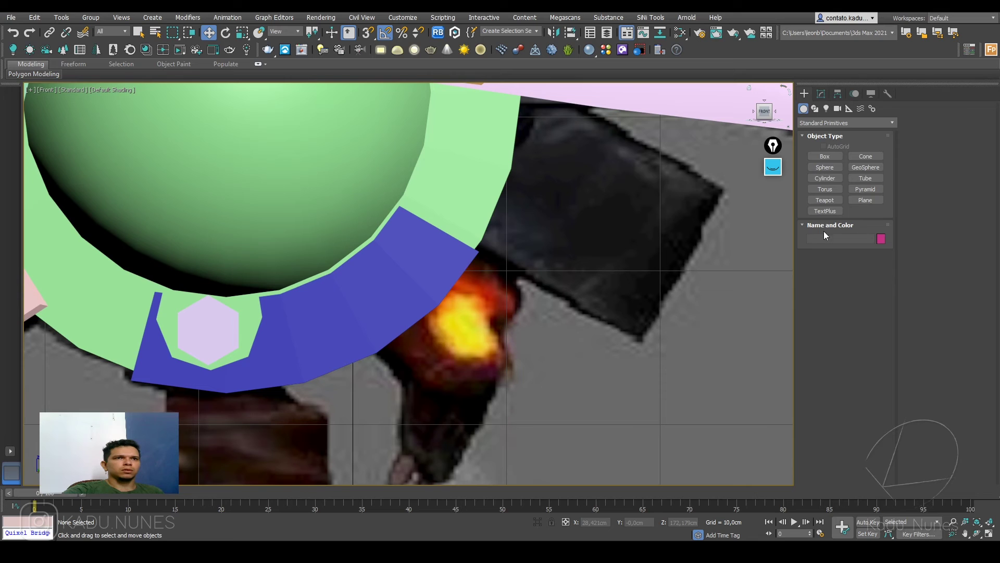
left_click(824, 156)
scroll(638, 306, "down", 5)
middle_click_drag(562, 261, 564, 266)
key("p")
scroll(574, 306, "down", 5)
middle_click_drag(574, 373, 560, 414, "alt")
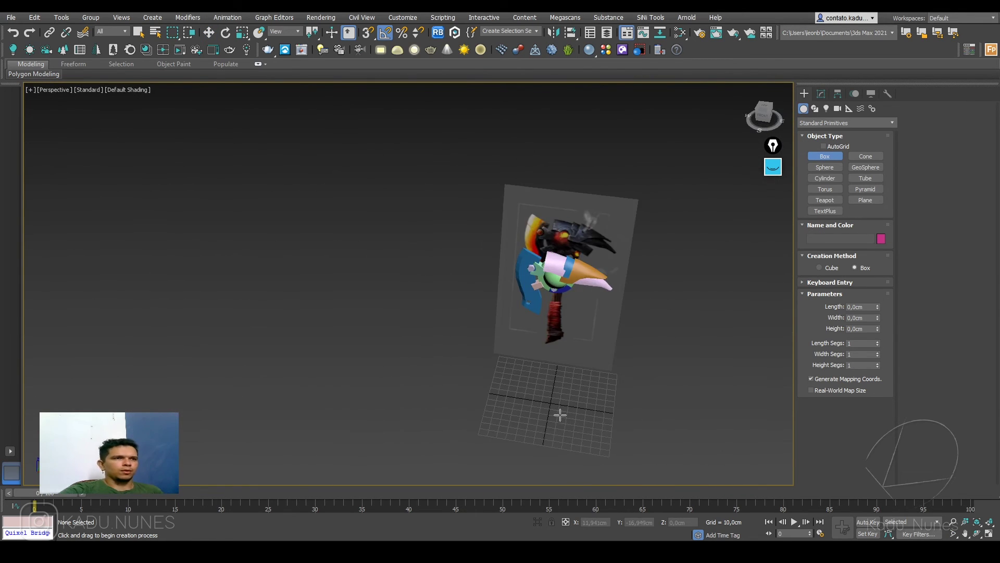
scroll(561, 416, "up", 5)
left_click_drag(545, 342, 620, 358)
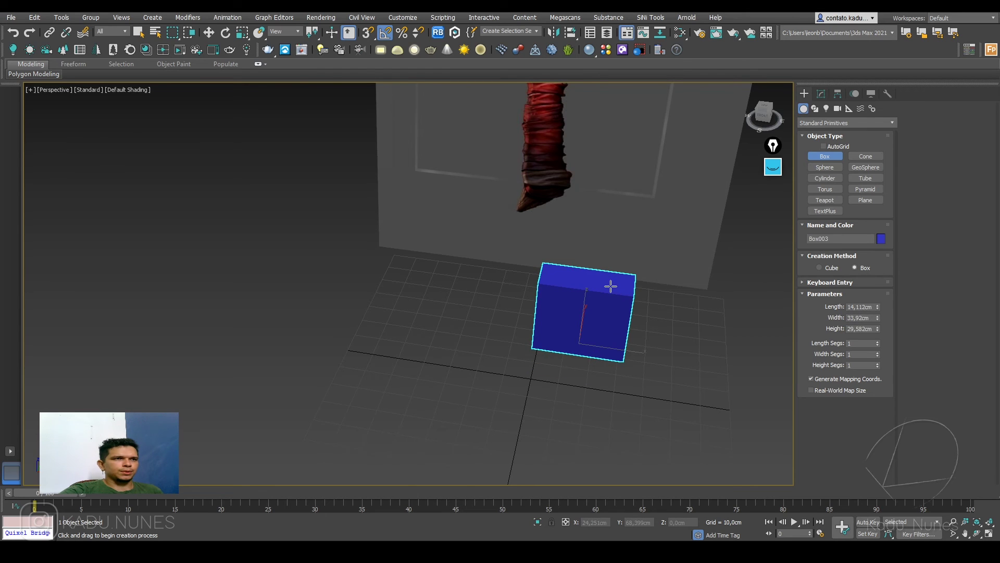
- Move the new box up beside the axe head, below the lower rear blade and overlapping the blue band
key("w")
key("f")
scroll(599, 360, "down", 2)
left_click_drag(590, 350, 591, 251)
scroll(592, 248, "up", 6)
scroll(550, 303, "up", 3)
middle_click_drag(423, 387, 472, 331)
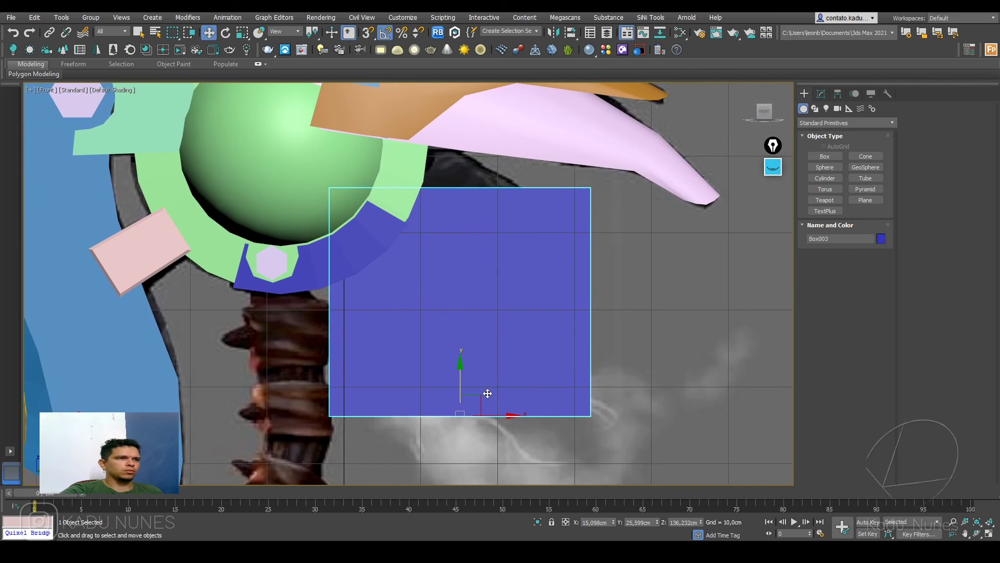
middle_click_drag(480, 392, 434, 380, "alt")
- Set the box's length to 10 cm and reduce its height to about 12.8 cm
left_click(821, 94)
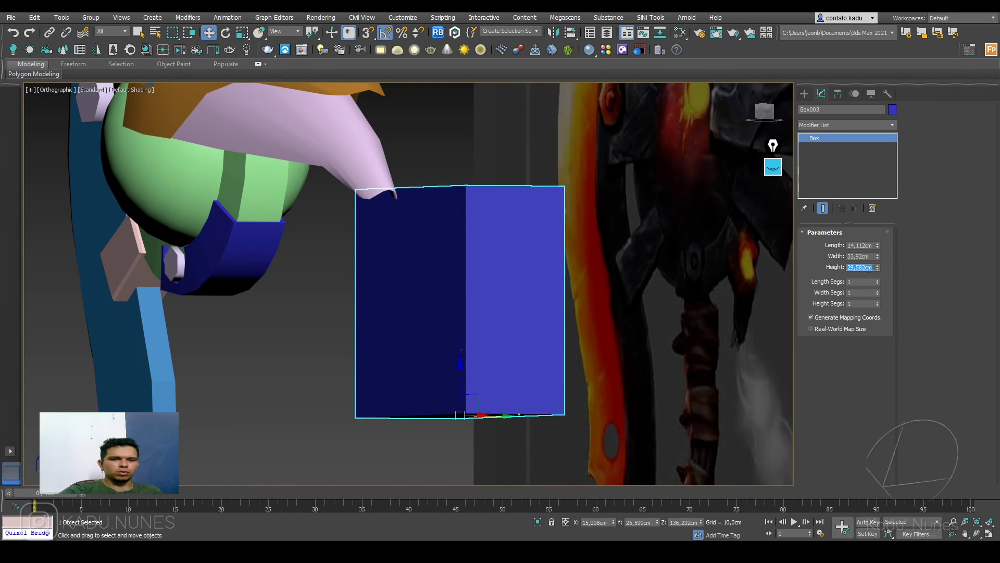
left_click_drag(882, 273, 878, 248)
type("10")
key("Return")
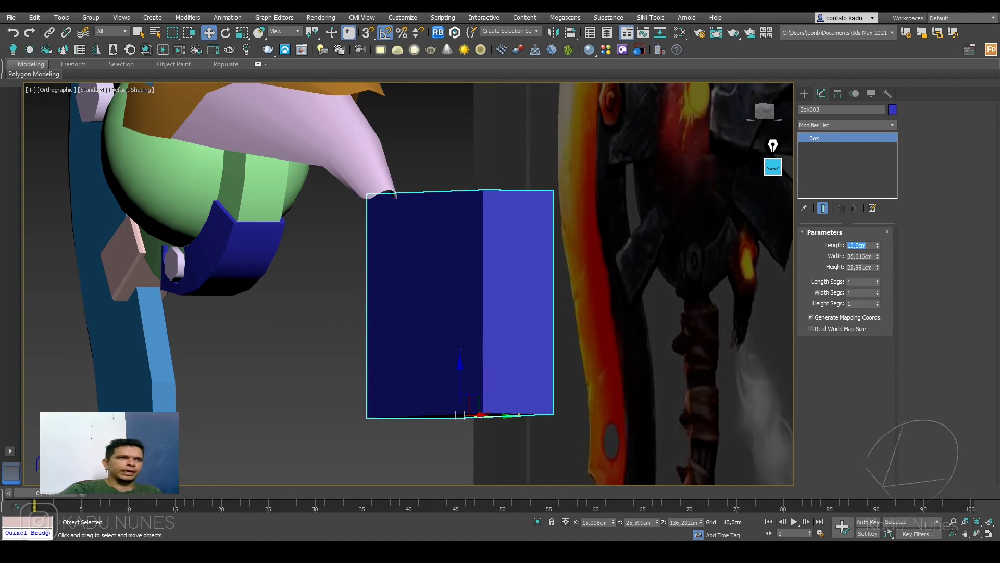
left_click(468, 279)
key("f")
scroll(542, 249, "up", 3)
middle_click_drag(565, 203, 568, 360)
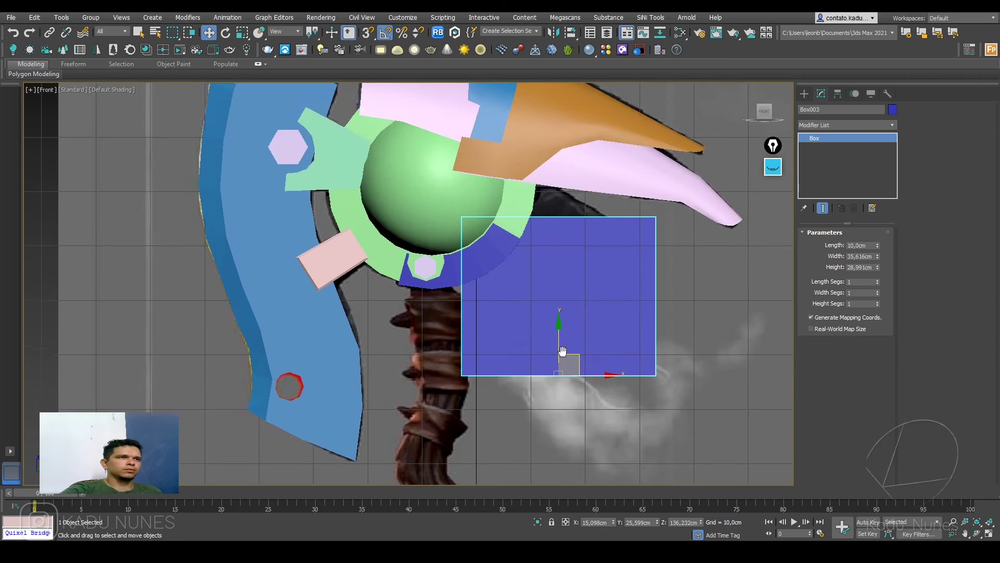
scroll(575, 350, "up", 2)
left_click_drag(877, 266, 883, 295)
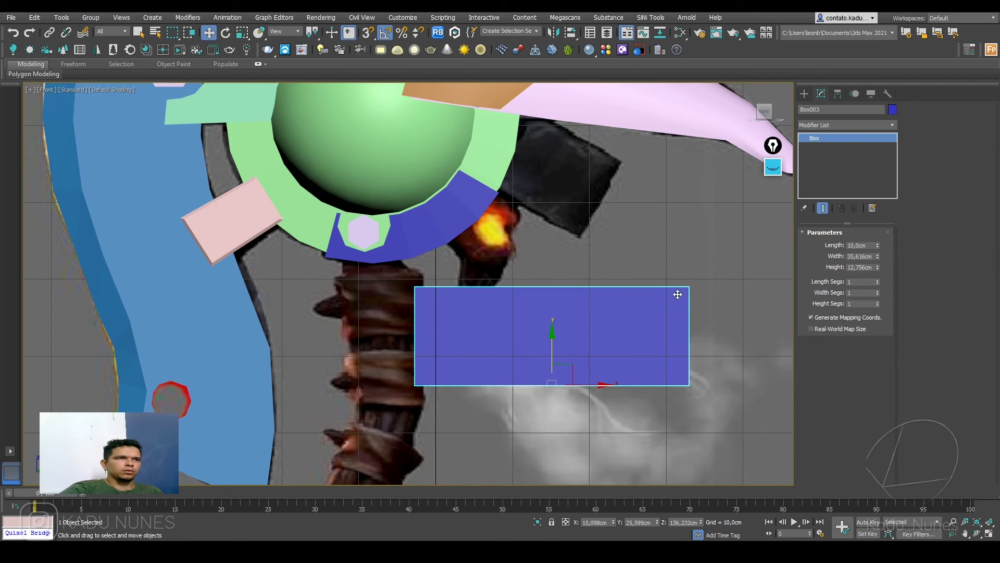
- Move the box toward the dark rear block of the reference and rotate it to 115 degrees to follow its slant
left_click_drag(562, 373, 664, 279)
scroll(615, 210, "up", 5)
key("e")
scroll(670, 275, "down", 4)
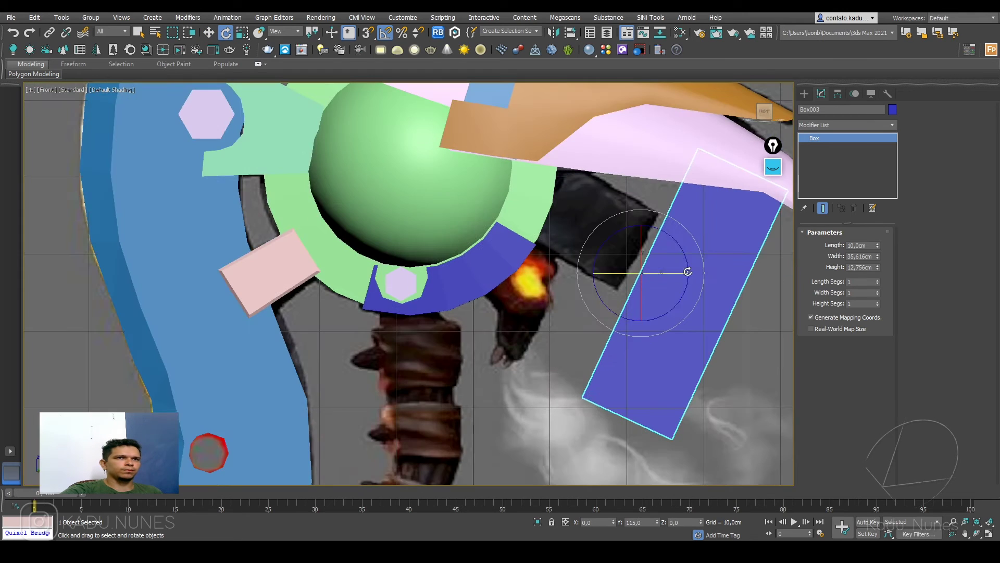
- Reduce the box's width to about 9.6 cm and move it over the dark rear block in the reference
left_click_drag(878, 256, 881, 295)
key("w")
left_click_drag(654, 252, 552, 180)
- Fine-tune the box's tilt to the dark block's slant and centre it in depth behind the ring
key("e")
scroll(576, 198, "up", 3)
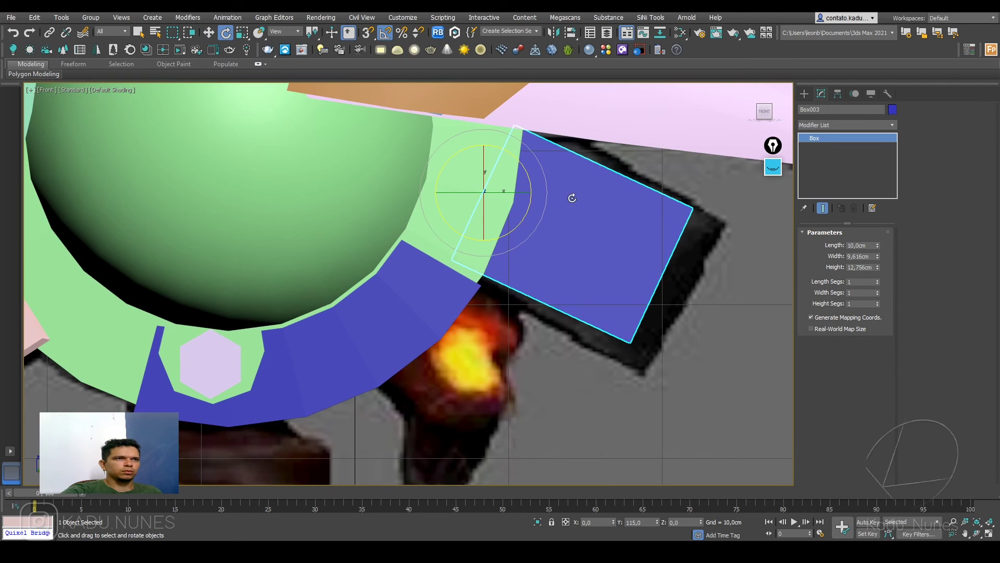
left_click_drag(531, 183, 500, 172)
key("ctrl+z")
key("w")
key("r")
key("w")
middle_click_drag(572, 227, 513, 215, "alt")
left_click_drag(564, 216, 237, 196)
middle_click_drag(237, 196, 270, 246, "alt")
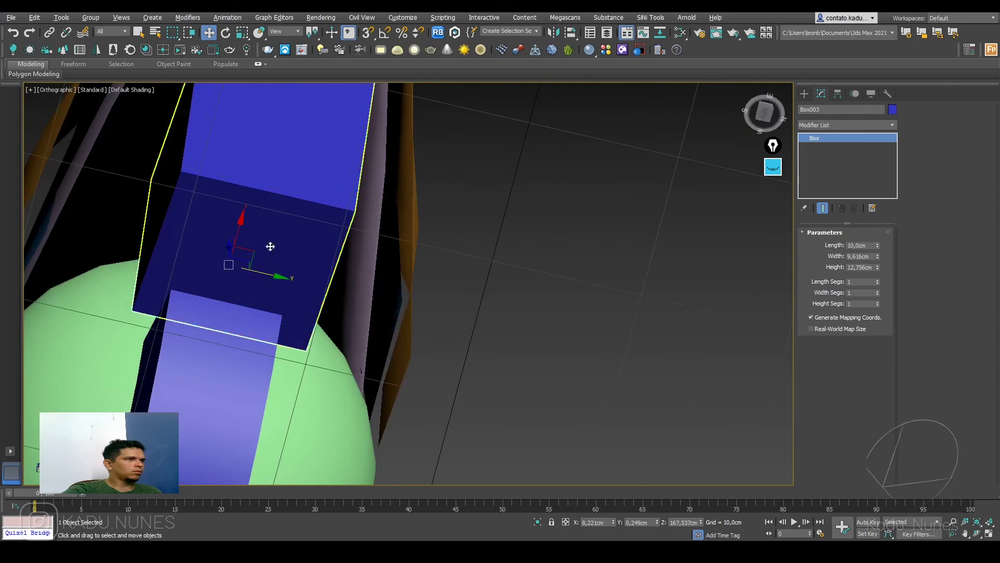
- Make the box see-through and shift it inward so its inner end overlaps the ring and its corner meets the blue band
key("f")
scroll(509, 280, "up", 8)
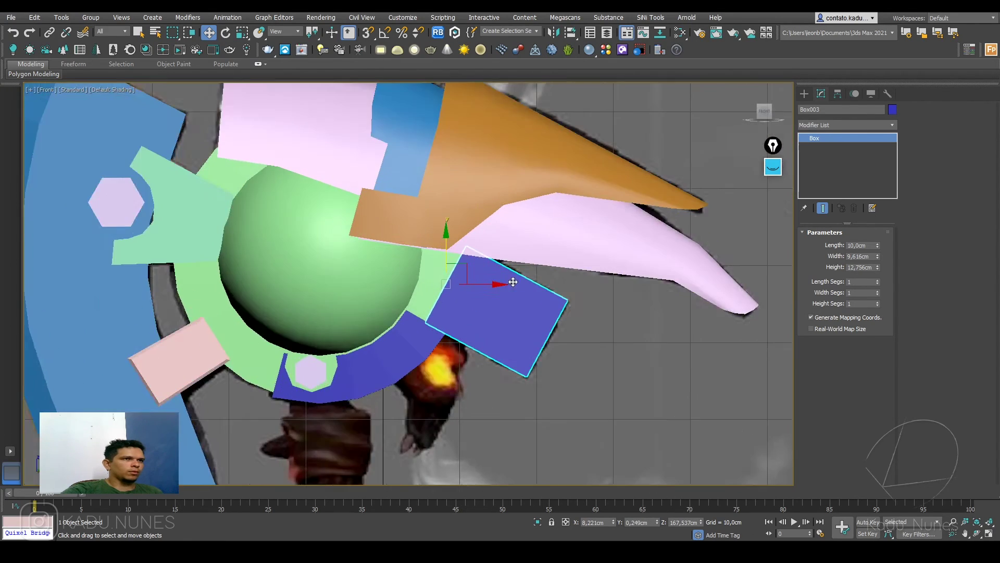
key("F4")
key("alt+x")
scroll(508, 319, "up", 2)
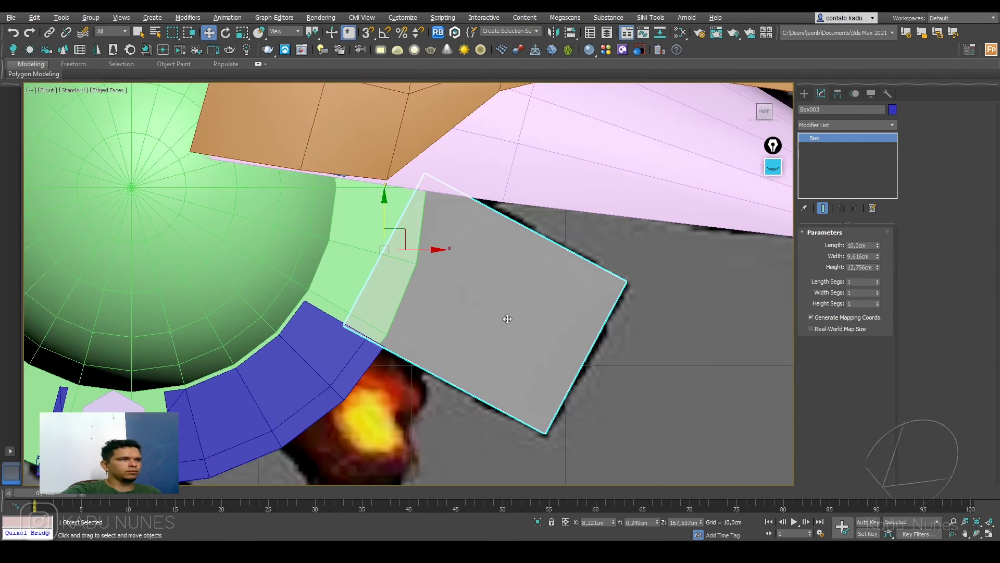
left_click_drag(420, 244, 380, 221)
mouse_move(379, 221)
middle_mouse_down("alt")
mouse_move(501, 337)
mouse_move(577, 337)
middle_mouse_up("alt")
key("F4")
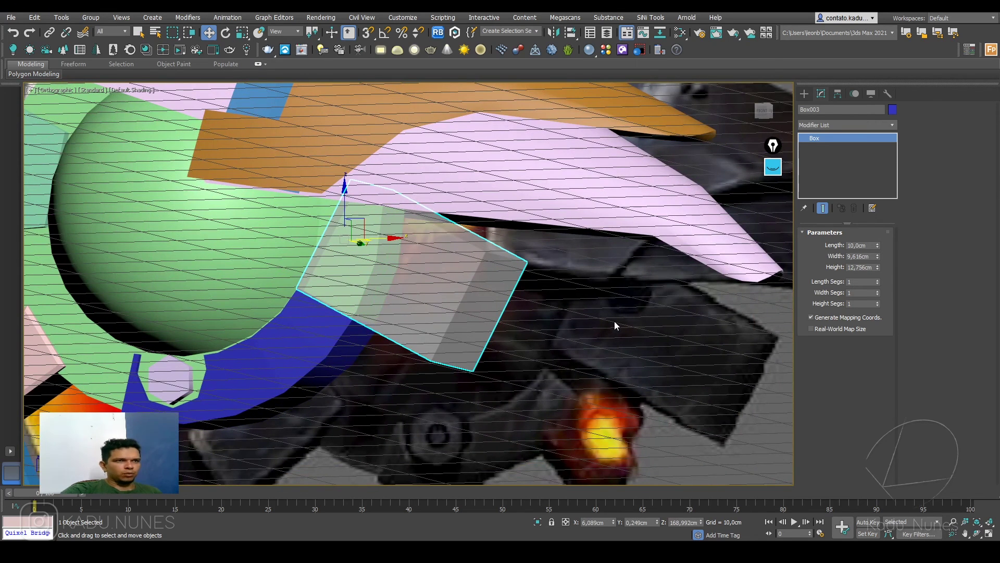
key("f")
scroll(519, 262, "up", 6)
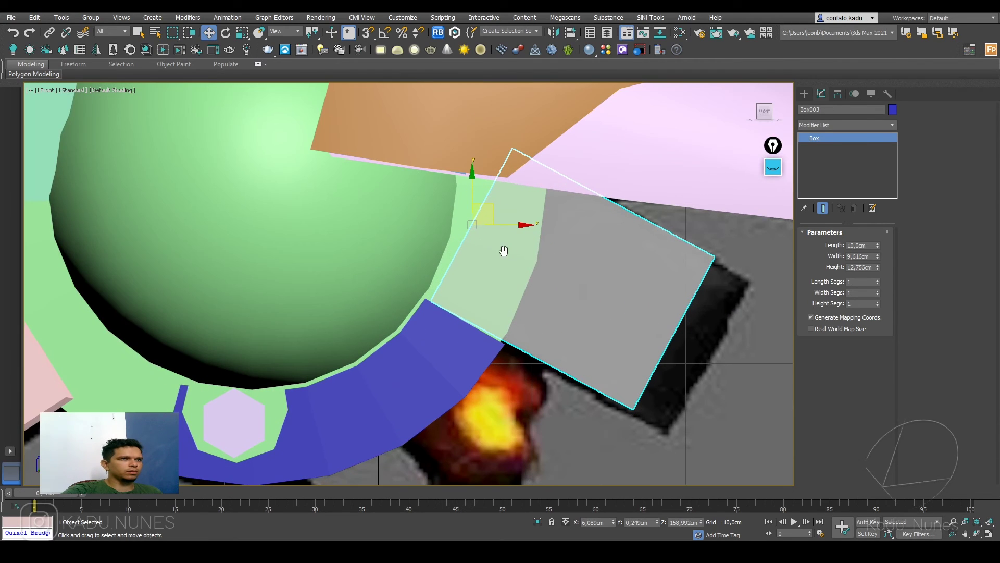
middle_click_drag(504, 251, 490, 247)
- Convert the box to Editable Poly, move its outer-end edges to the reference block's far corners and scale them to 95%
right_click(632, 258)
mouse_move(651, 370)
left_click(759, 378)
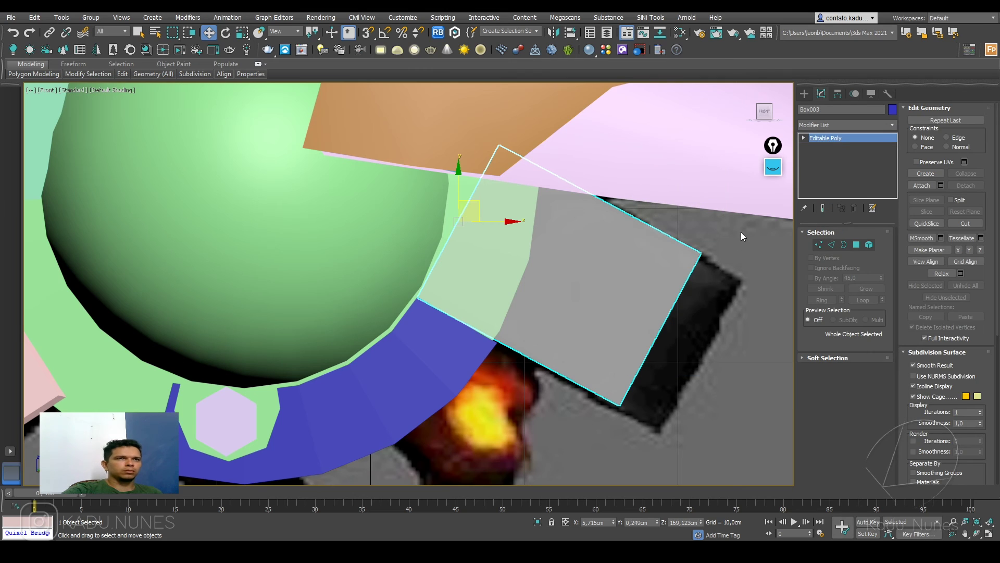
key("2")
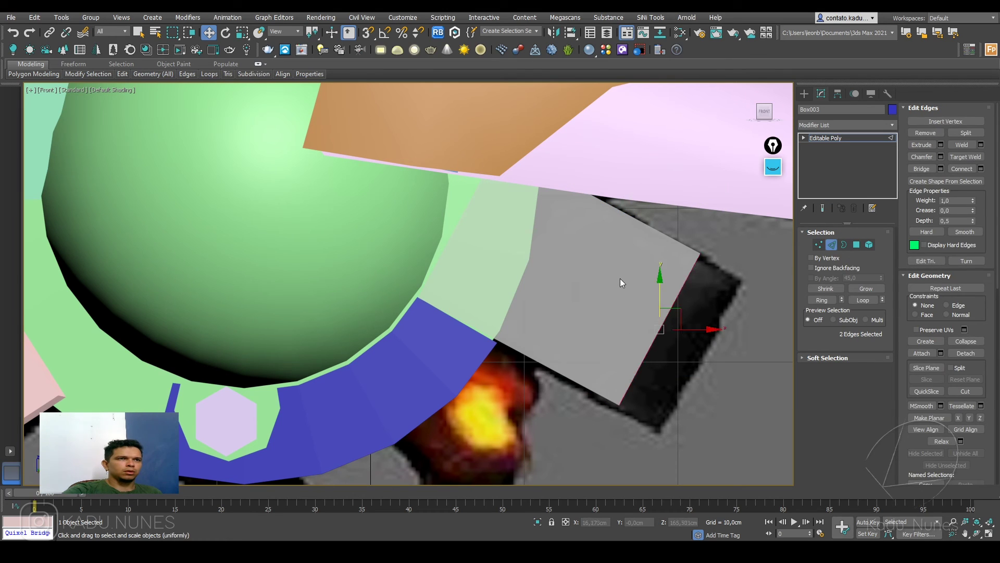
left_click_drag(678, 328, 705, 354)
key("r")
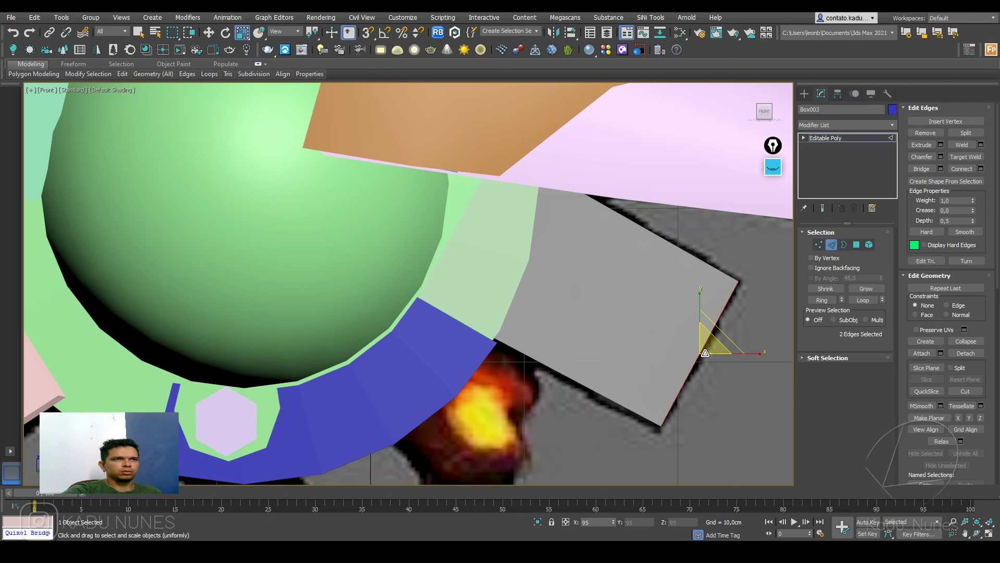
- Turn off see-through display for the box and change its object colour to teal
key("alt+x")
middle_click_drag(632, 289, 625, 288)
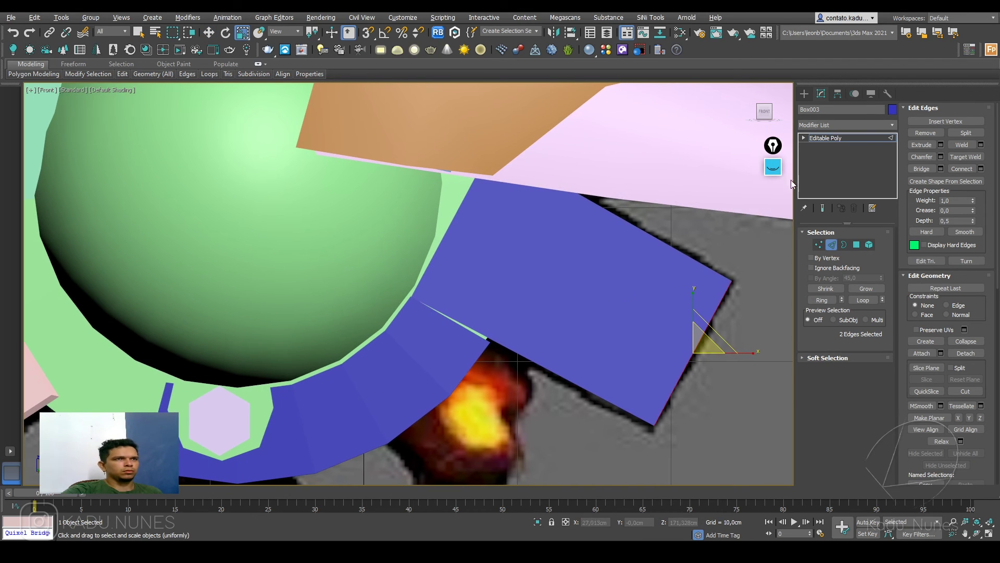
left_click(892, 110)
left_click(708, 160)
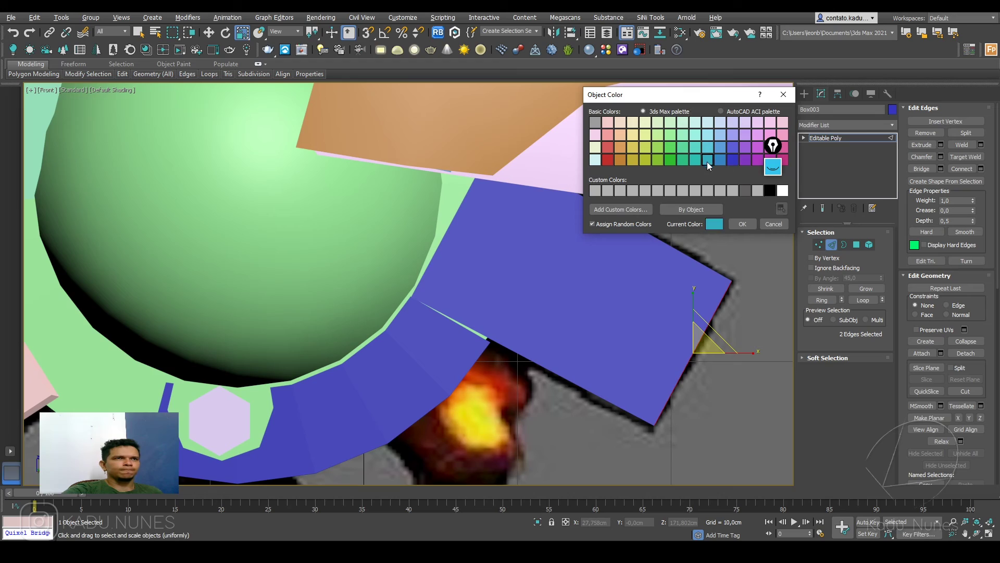
left_click(749, 225)
- Narrow the box's outer end in depth by scaling its four end vertices together
middle_click_drag(646, 259, 569, 318, "alt")
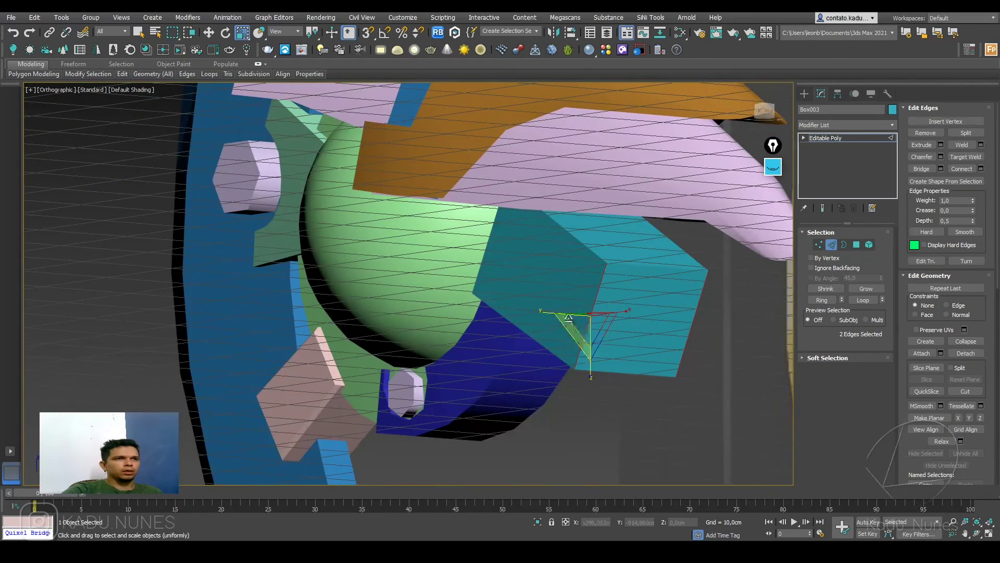
left_click(818, 244)
left_click_drag(594, 317, 637, 323)
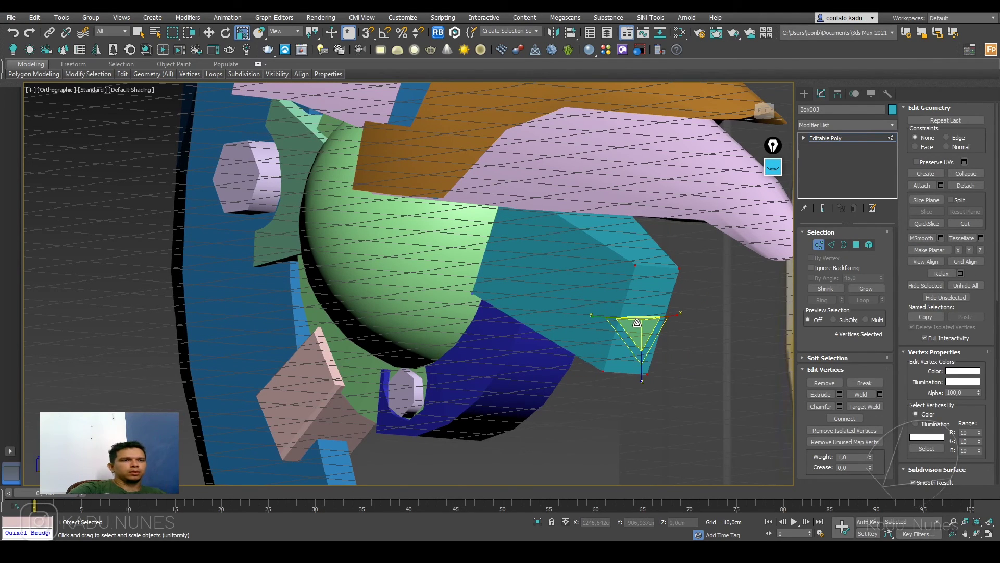
- Show edged faces and chamfer the two long corner edges of the block's outer end
key("F1")
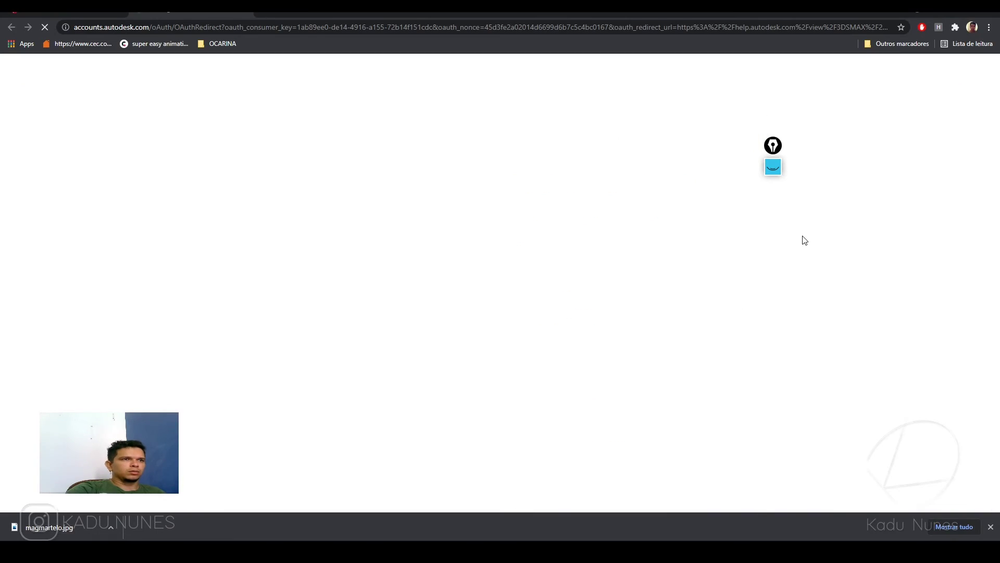
key("alt+Tab")
left_click(831, 245)
key("F4")
scroll(625, 298, "up", 2)
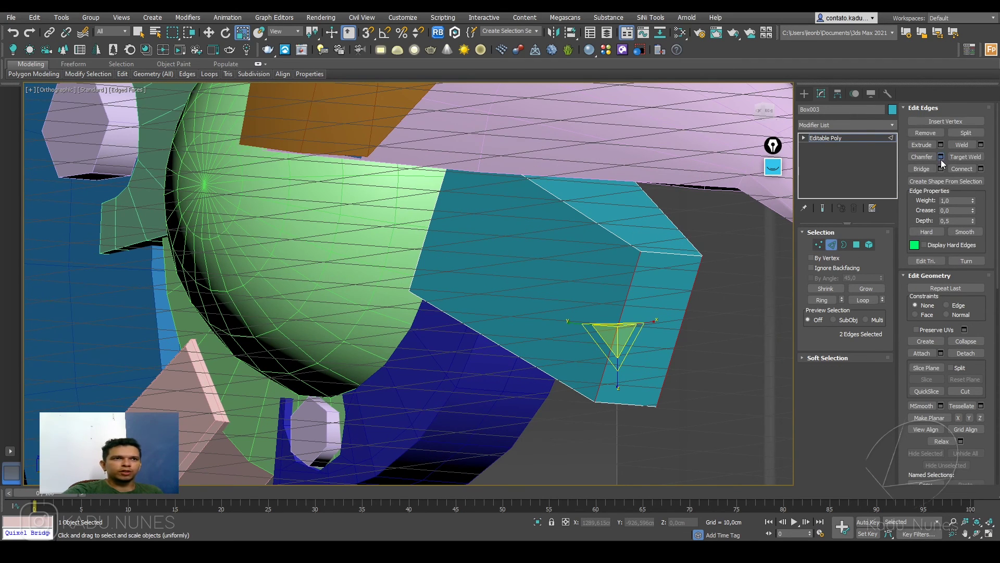
left_click(941, 156)
left_click_drag(415, 307, 415, 294)
mouse_move(611, 255)
middle_mouse_down("alt")
mouse_move(580, 250)
mouse_move(625, 252)
middle_mouse_up("alt")
left_click(414, 395)
- Connect the two innermost chamfer vertices with an edge across the upper face of the teal block
middle_click_drag(577, 311, 412, 323, "alt")
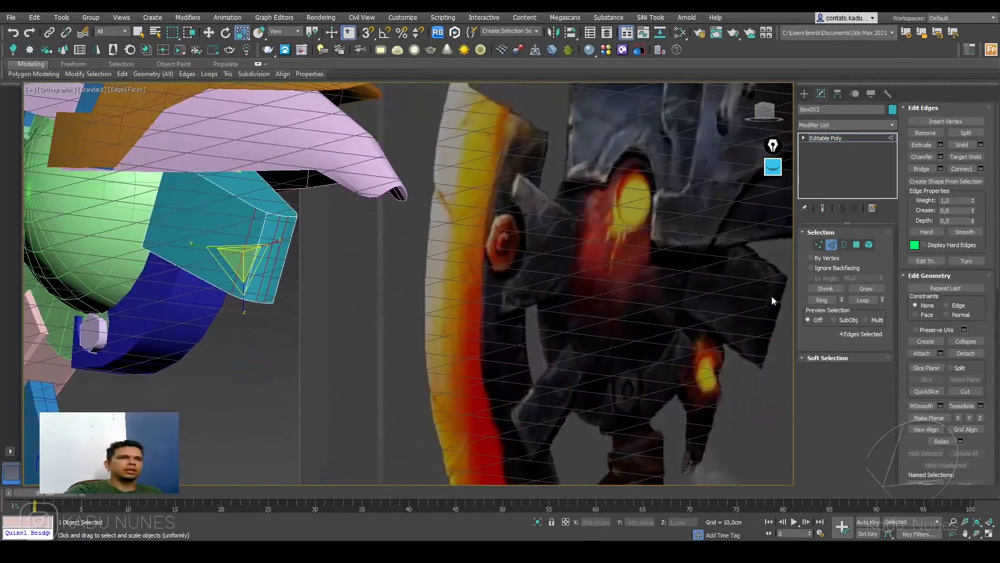
middle_click_drag(492, 268, 523, 287)
scroll(312, 249, "up", 4)
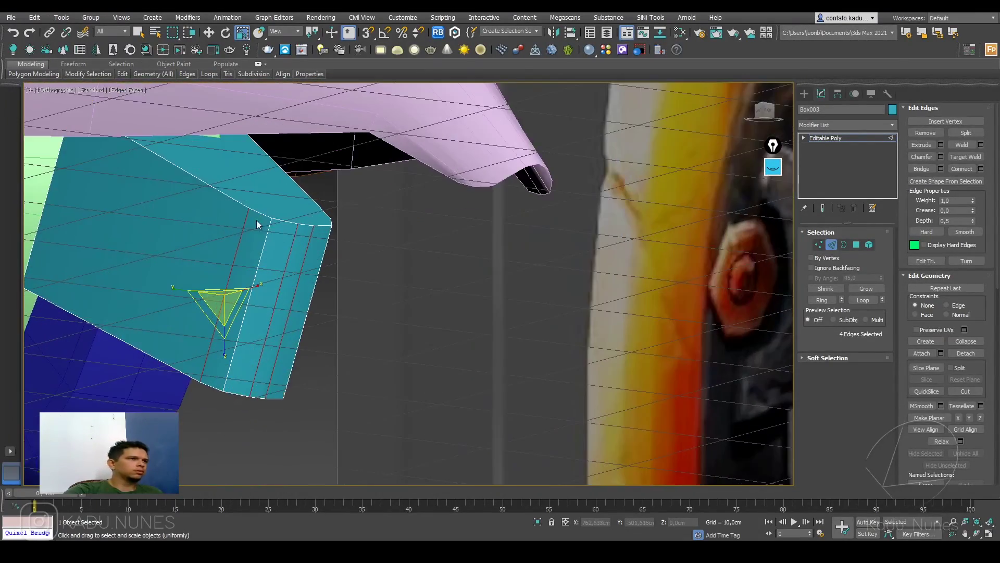
middle_click_drag(256, 220, 308, 246, "alt")
key("1")
left_click(307, 237)
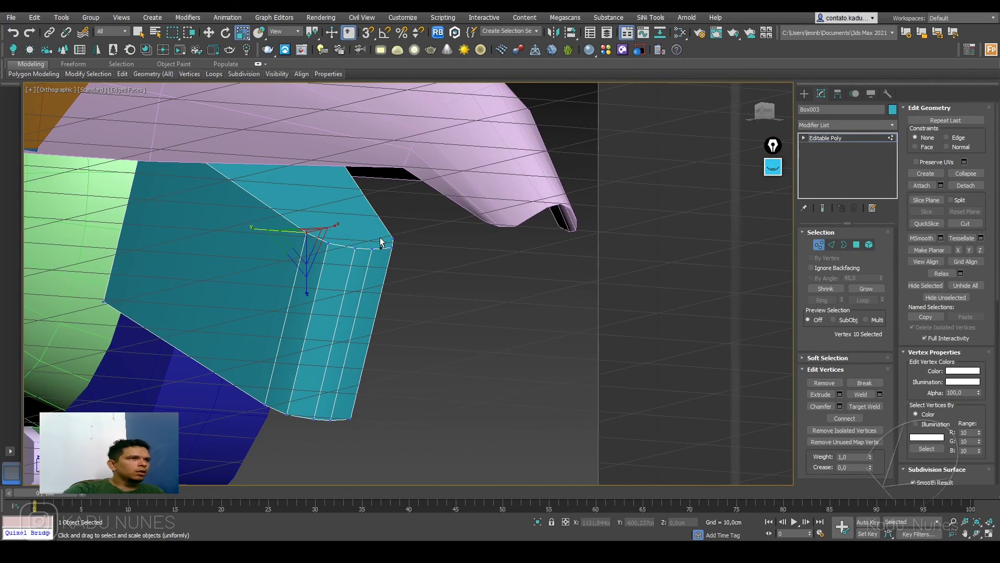
scroll(392, 241, "up", 3)
left_click(407, 239, "ctrl")
mouse_move(442, 261)
middle_mouse_down("alt")
mouse_move(386, 251)
mouse_move(422, 260)
middle_mouse_up("alt")
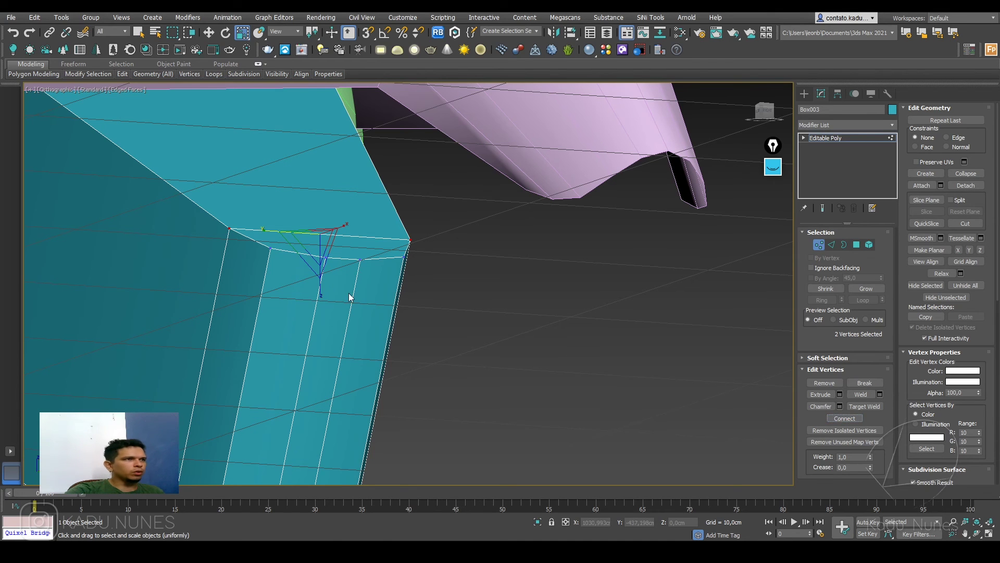
middle_click_drag(274, 247, 298, 289, "alt")
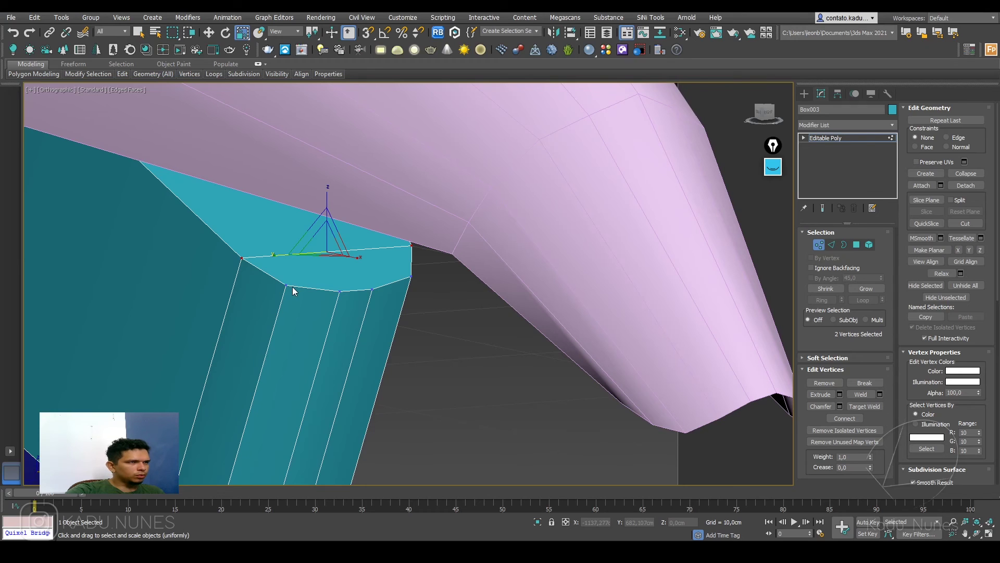
- Connect the remaining chamfer vertex pairs across the block's upper and lower faces
left_click(286, 285)
left_click(411, 276, "ctrl")
middle_click_drag(370, 329, 446, 224, "alt")
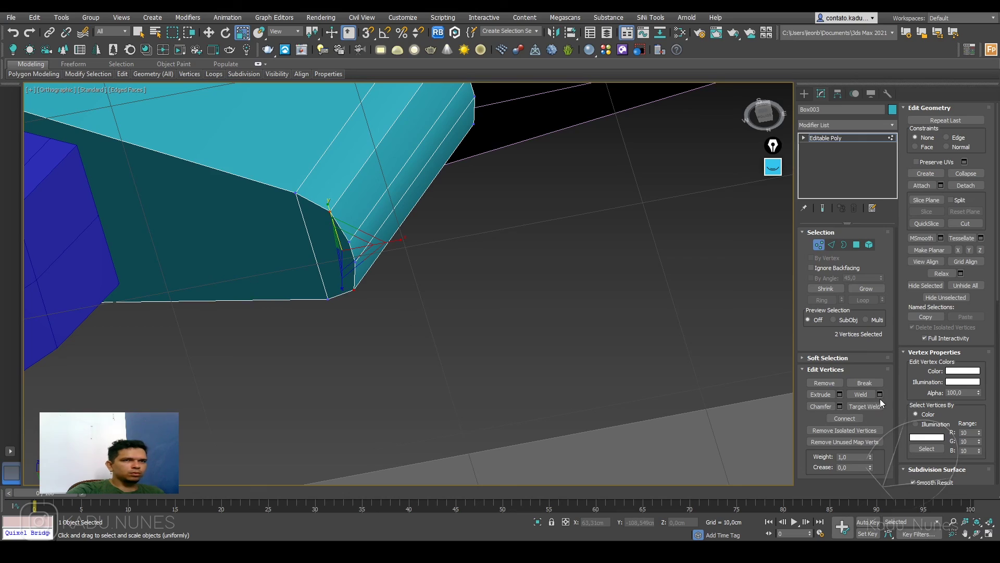
scroll(336, 200, "down", 4)
middle_click_drag(331, 200, 432, 343)
middle_click_drag(432, 343, 397, 261, "alt")
- Scale the teal block's inner end face, next to the ring, to 81% in depth
left_click(855, 247)
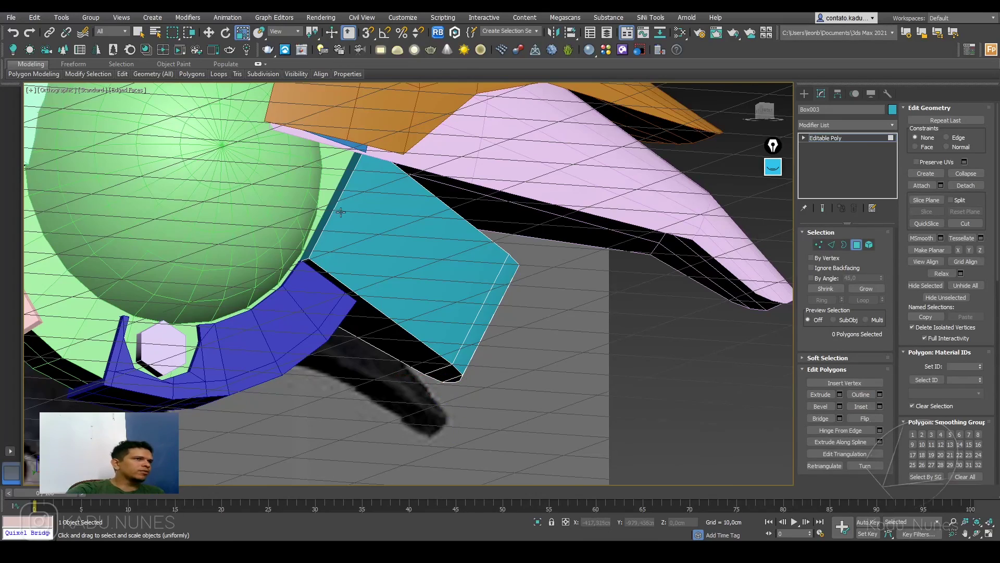
left_click(333, 209)
middle_click_drag(333, 209, 361, 196, "alt")
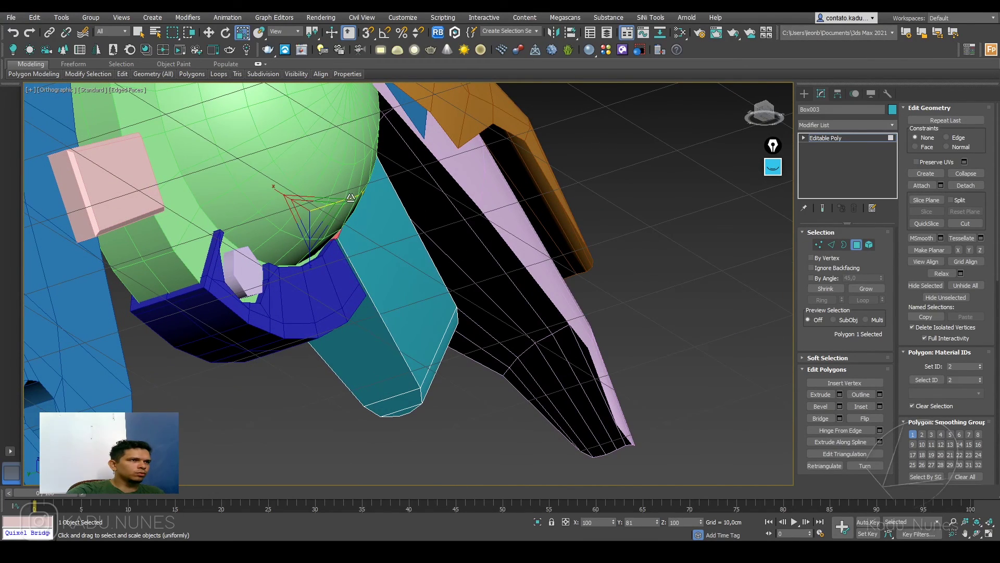
middle_click_drag(371, 214, 327, 207, "alt")
key("w")
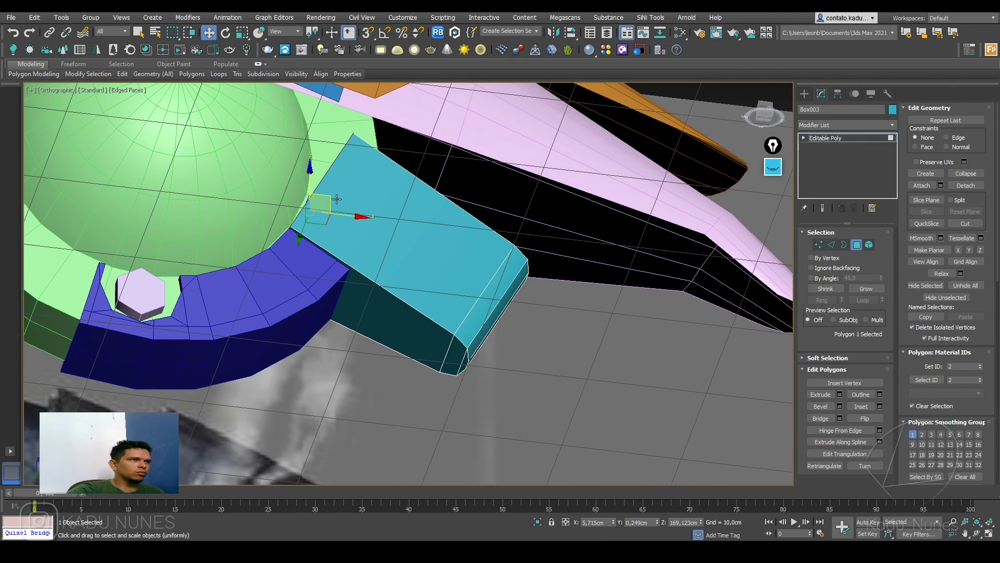
scroll(442, 229, "down", 8)
key("f")
middle_click_drag(554, 268, 490, 371)
scroll(490, 371, "up", 3)
middle_click_drag(661, 339, 628, 333, "alt")
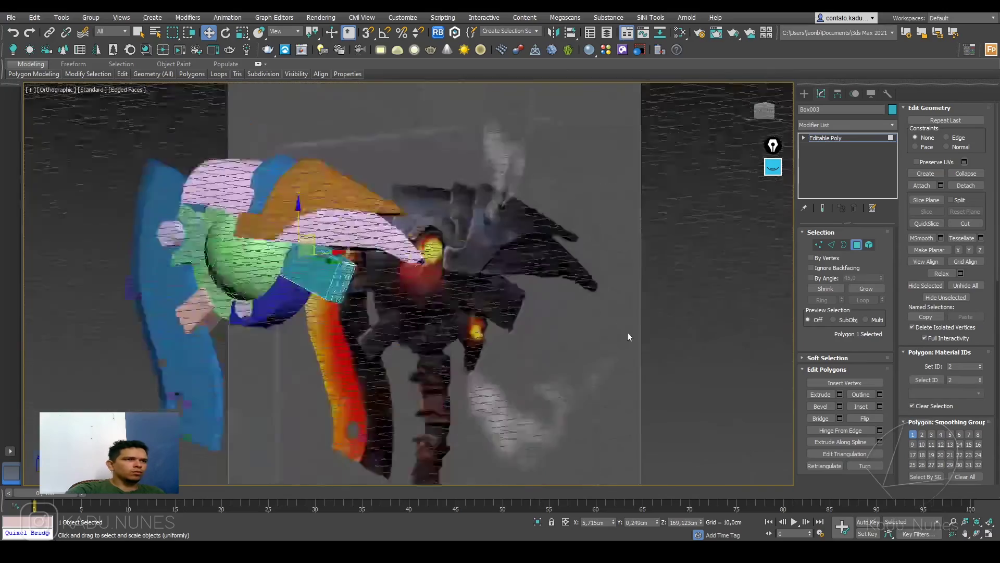
- Move the two upper vertices of the teal block's inner end up toward the ring, beneath the orange plate, in the front view
scroll(628, 333, "up", 4)
middle_click_drag(421, 277, 492, 320)
middle_click_drag(408, 307, 440, 306, "alt")
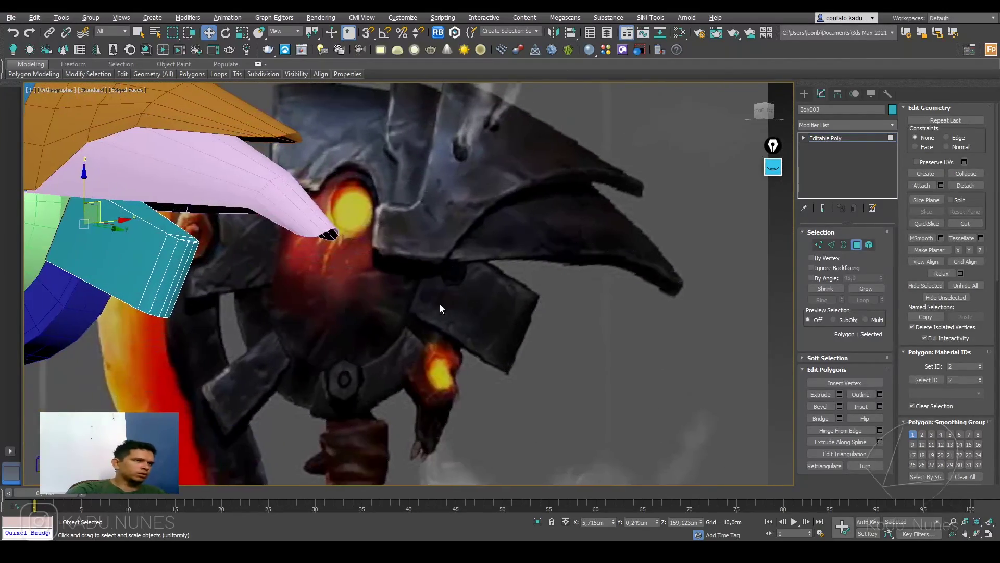
key("f")
middle_click_drag(536, 145, 528, 233)
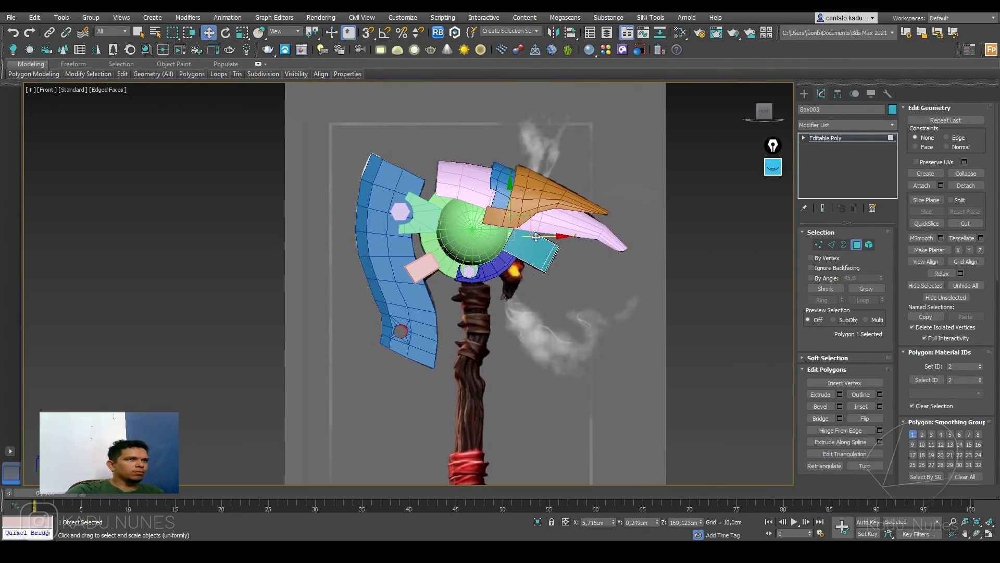
scroll(527, 234, "up", 6)
key("1")
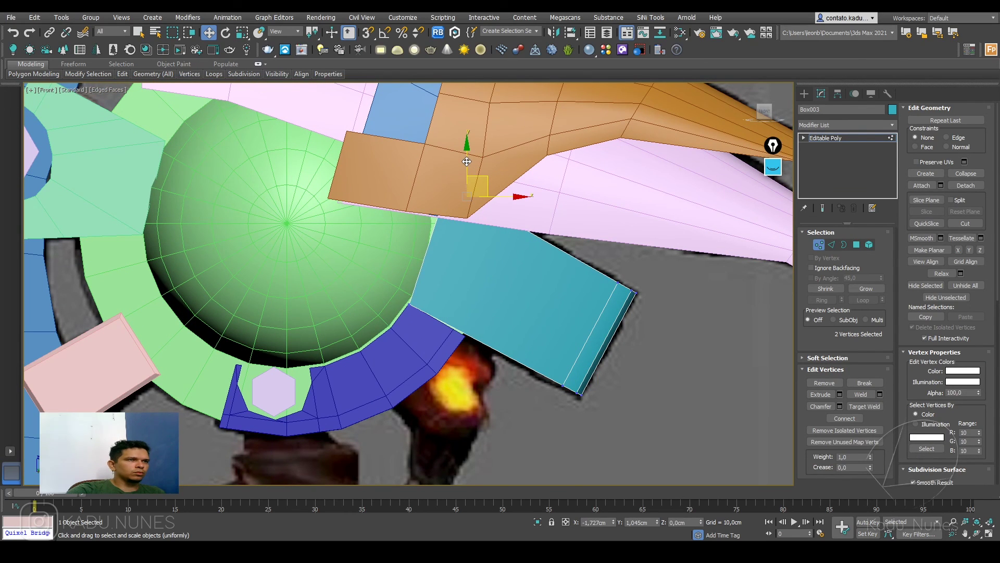
- Add a lengthwise edge loop through the middle of the teal block and shift its upper inner corner vertices closer to the ring
key("2")
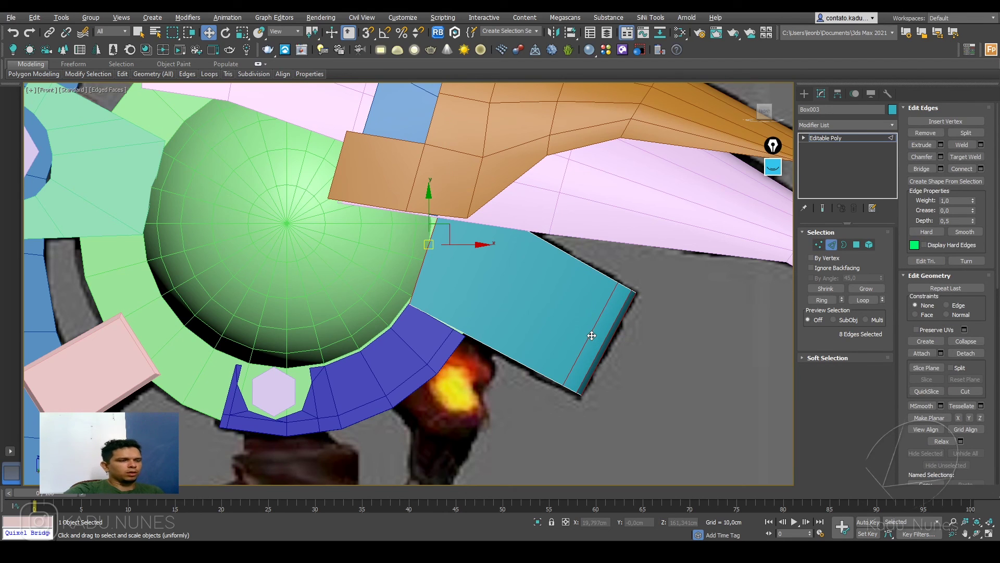
left_click(961, 169)
key("1")
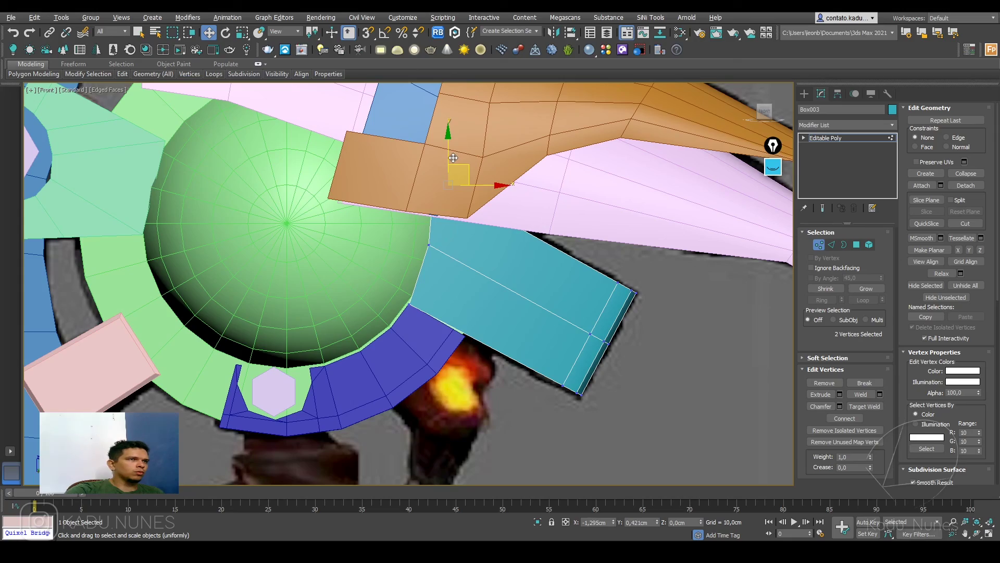
- Review the handle in the reference image and compare the whole modelled axe head with it in the front view
mouse_move(453, 157)
middle_mouse_down("alt")
mouse_move(458, 193)
mouse_move(427, 193)
mouse_move(443, 167)
mouse_move(503, 222)
mouse_move(501, 315)
mouse_move(474, 180)
middle_mouse_up("alt")
key("f")
scroll(504, 222, "down", 9)
scroll(501, 314, "up", 4)
middle_click_drag(484, 297, 480, 187)
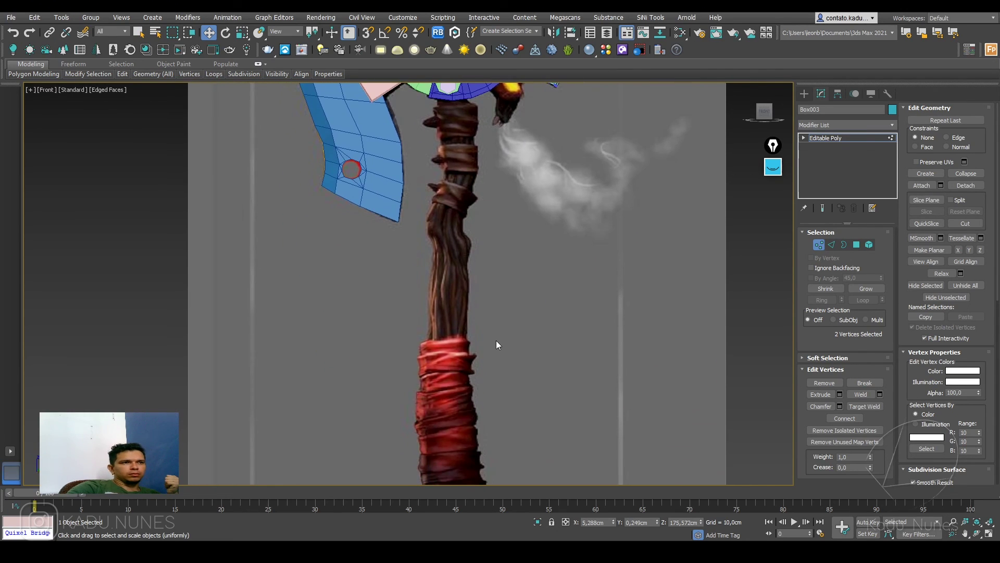
scroll(496, 342, "down", 4)
middle_click_drag(498, 352, 499, 367)
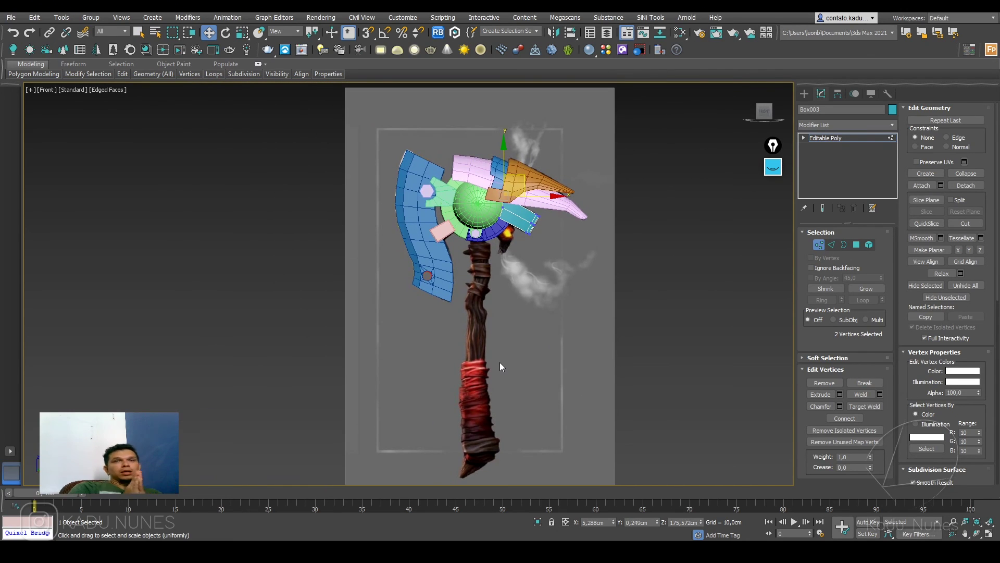